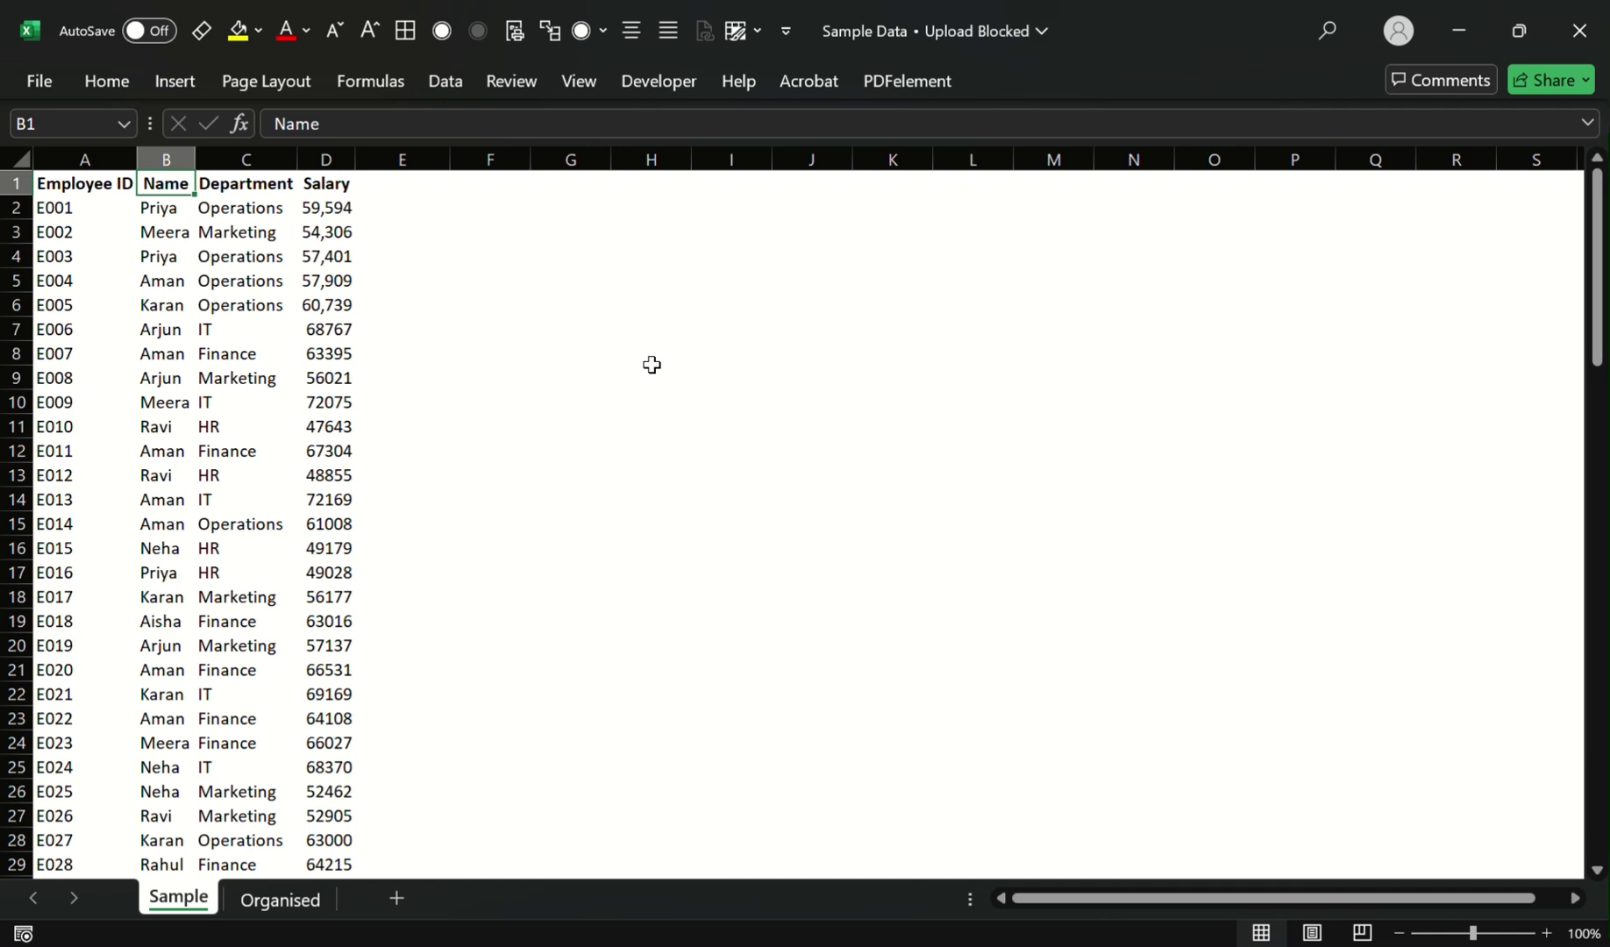
Step: Examine the employee table on the Sample sheet and the empty department layout on the Organised sheet
key(Left)
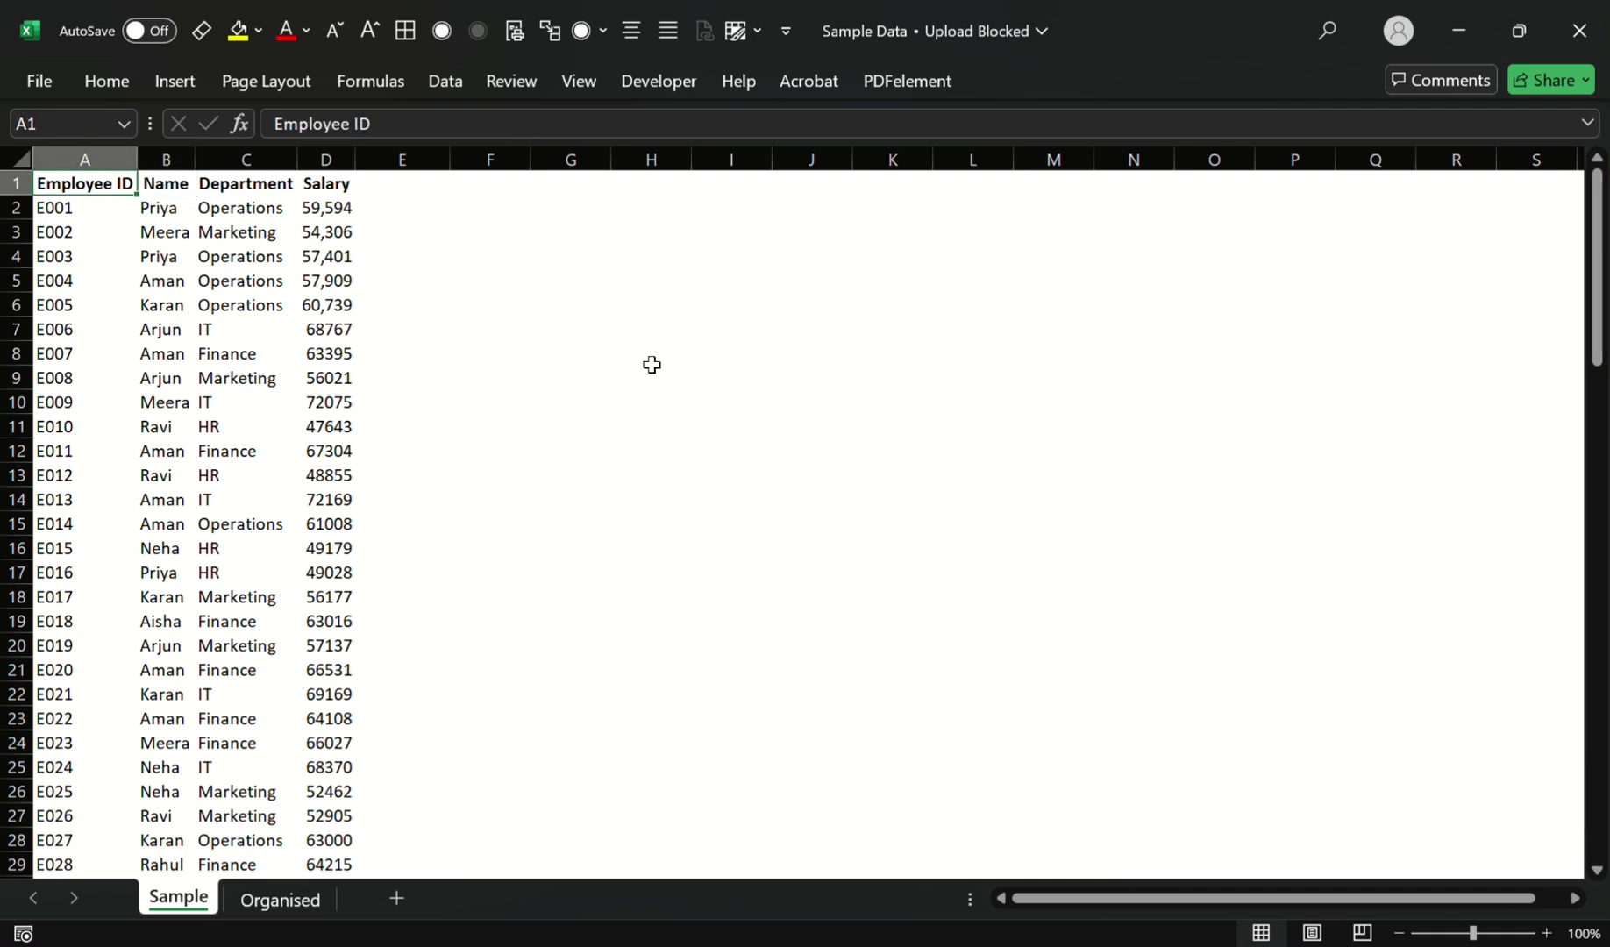
key(ctrl+Page_Down)
key(Left)
key(Left)
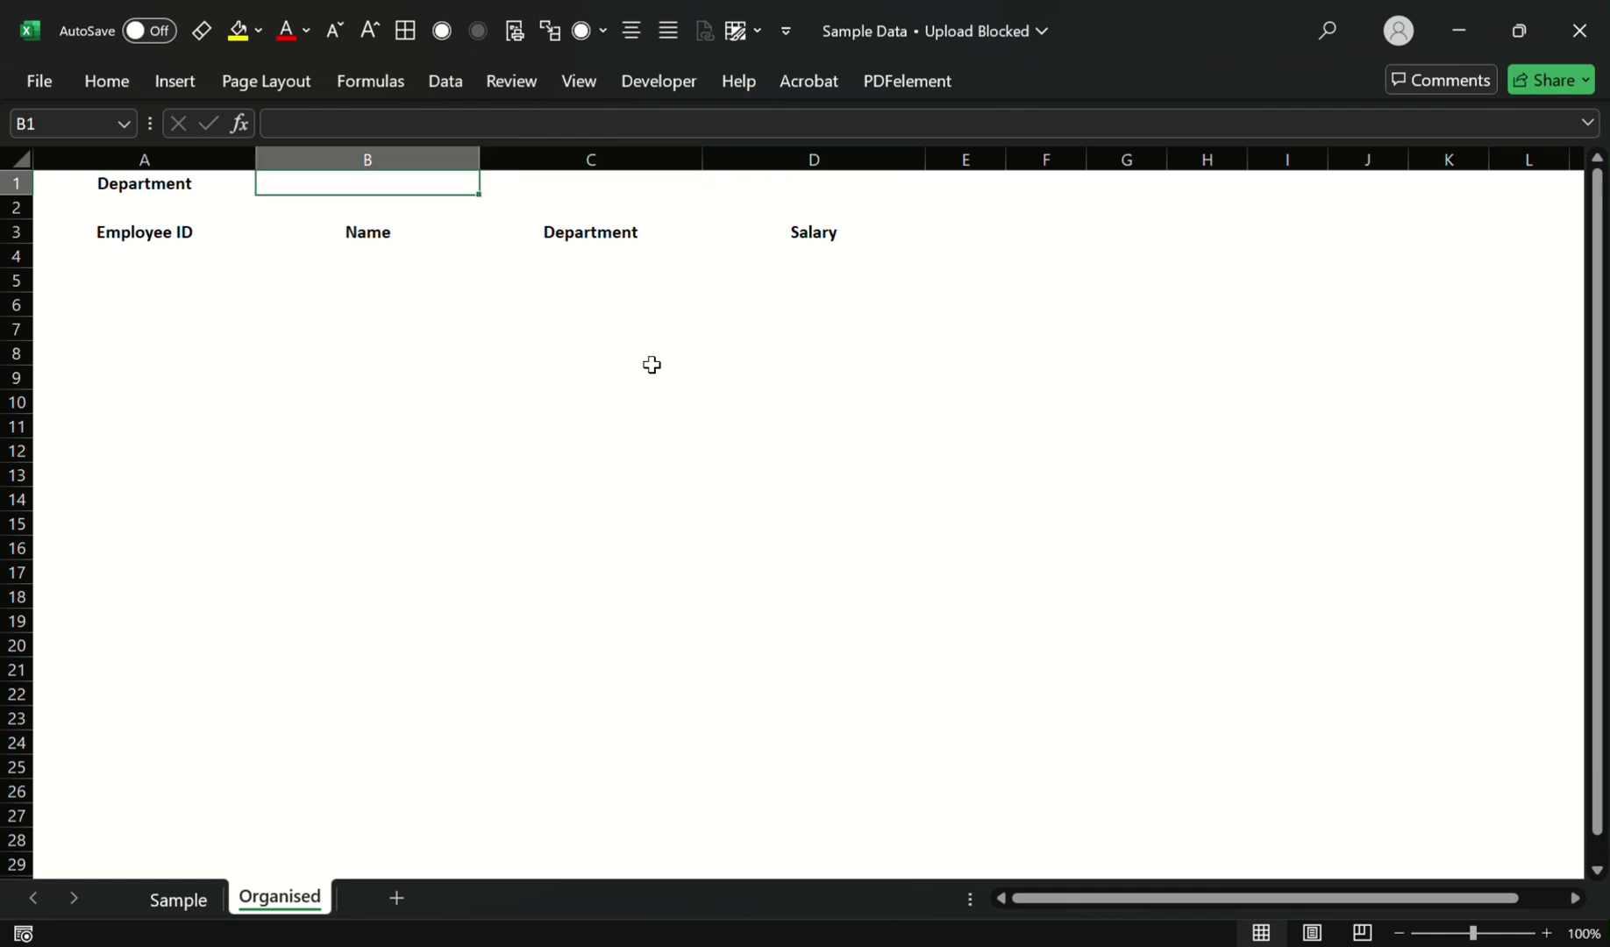
key(ctrl+Page_Up)
key(Right)
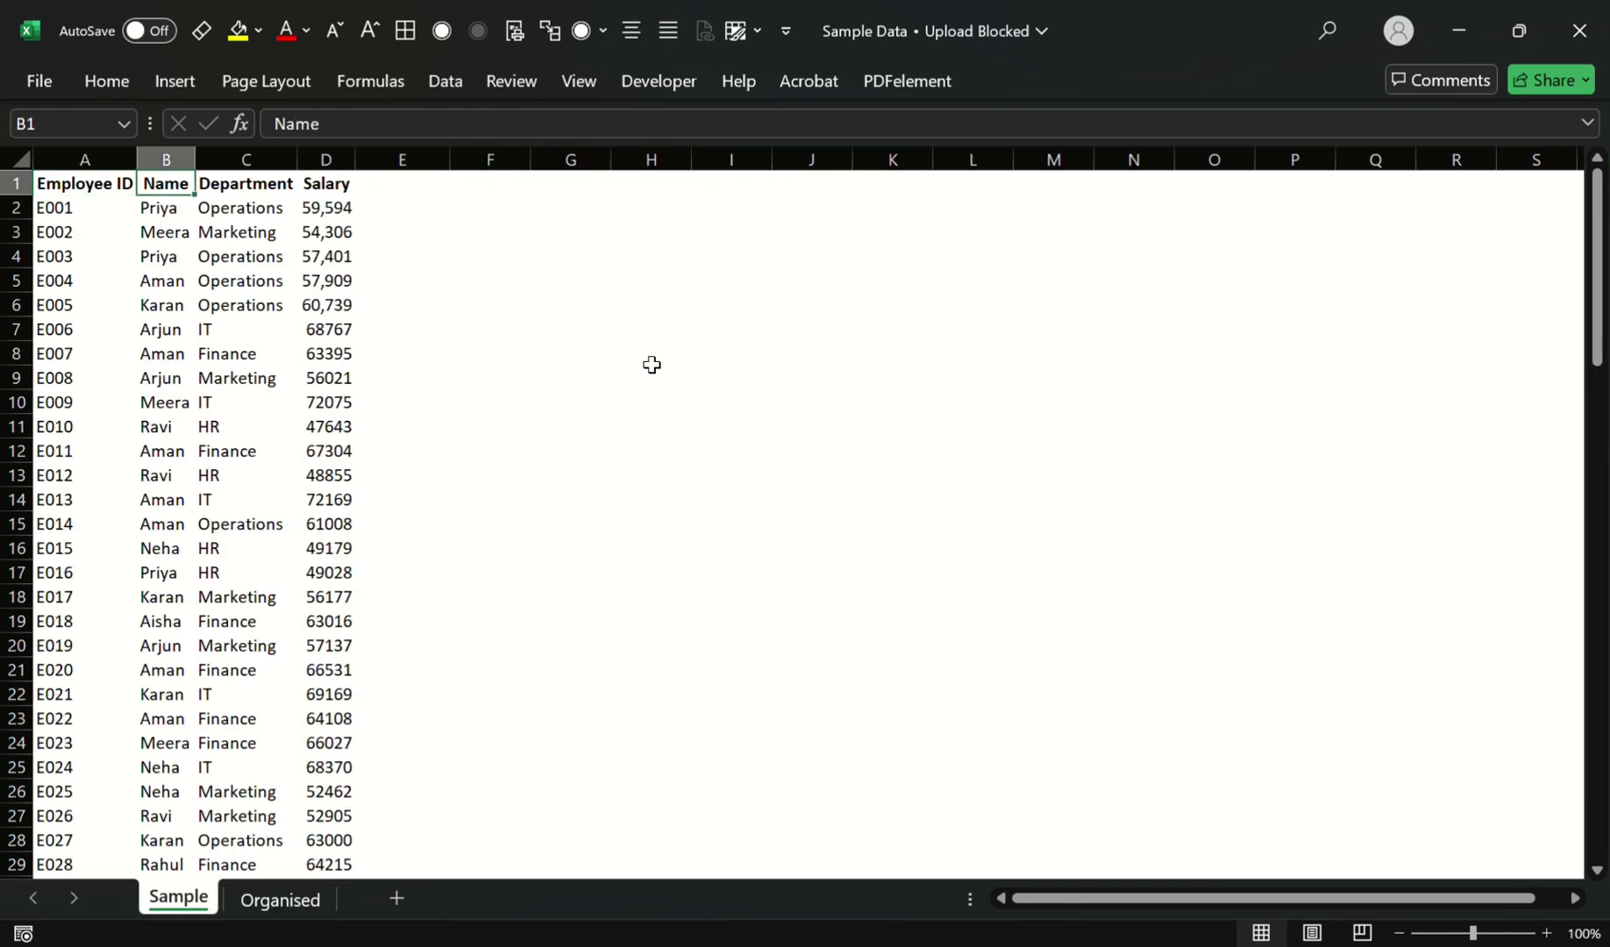
key(Down)
key(Right)
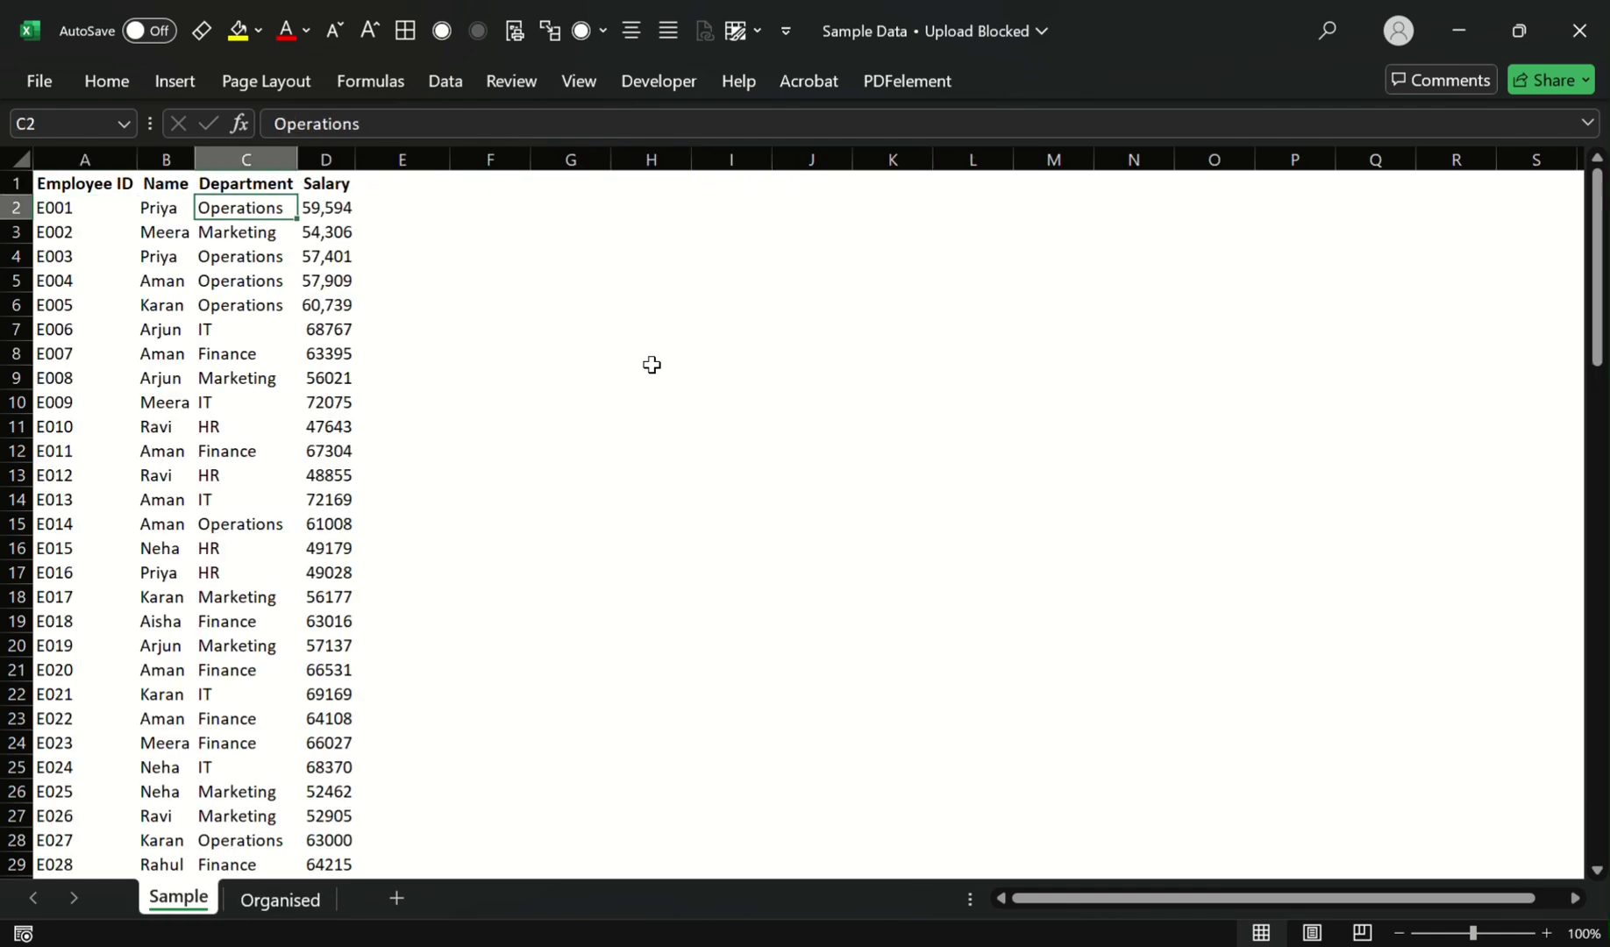
key(Up)
Step: Enter HR as the department in cell B1 of the Organised sheet
key(ctrl+Page_Down)
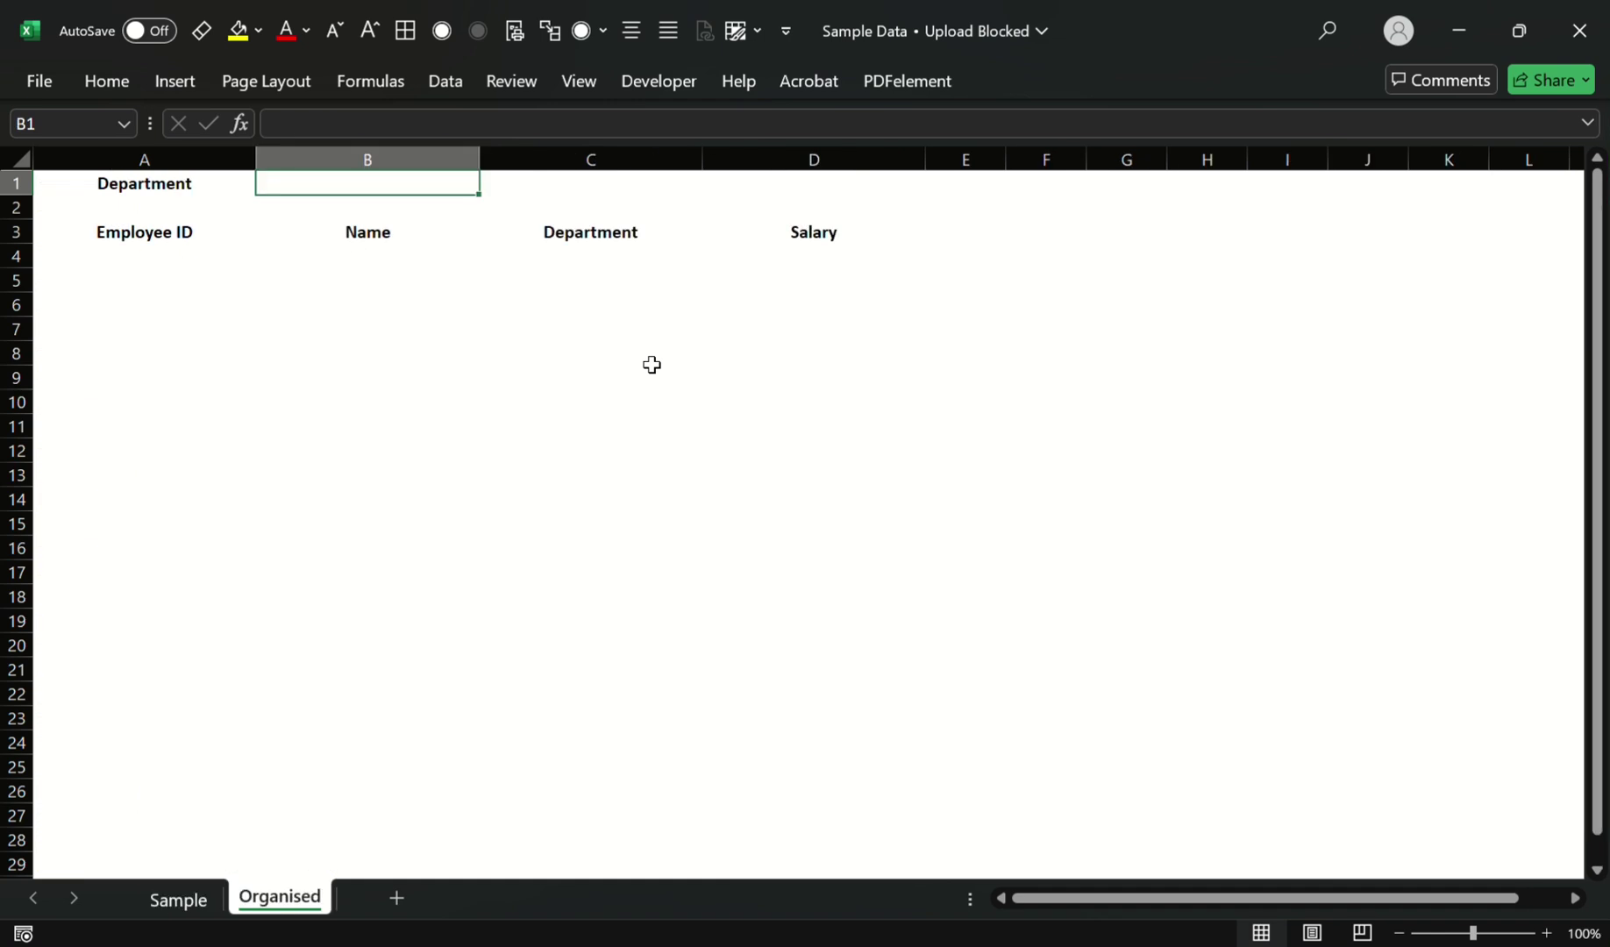
text(HR)
key(Return)
key(Down)
key(Left)
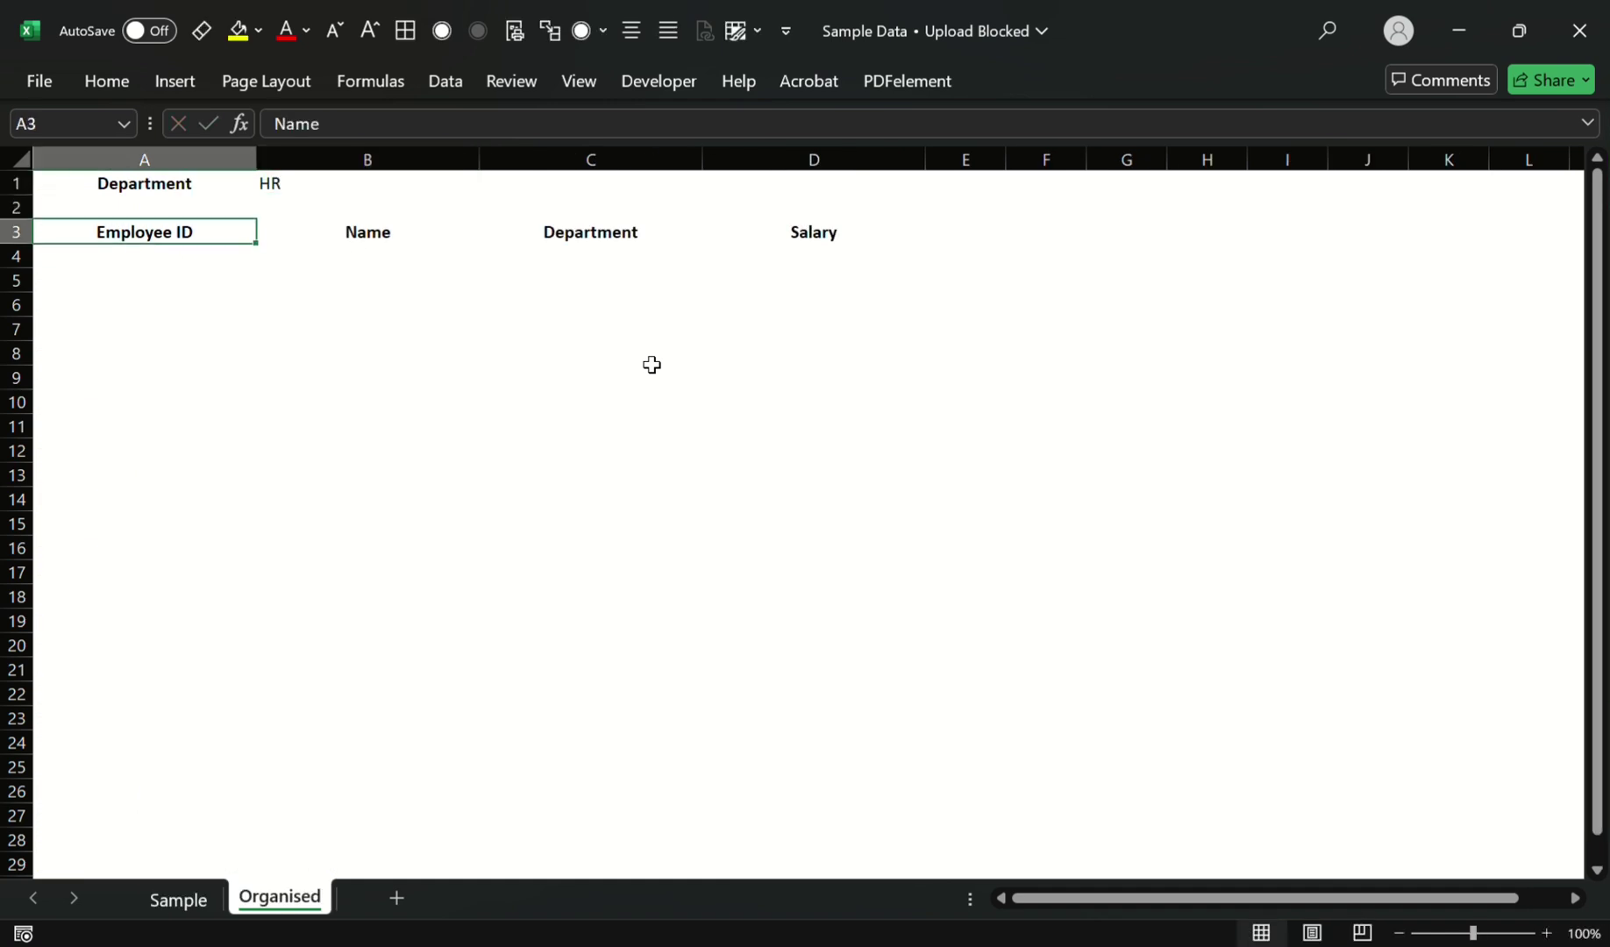
key(shift+Right)
key(shift+Right)
key(shift+Right)
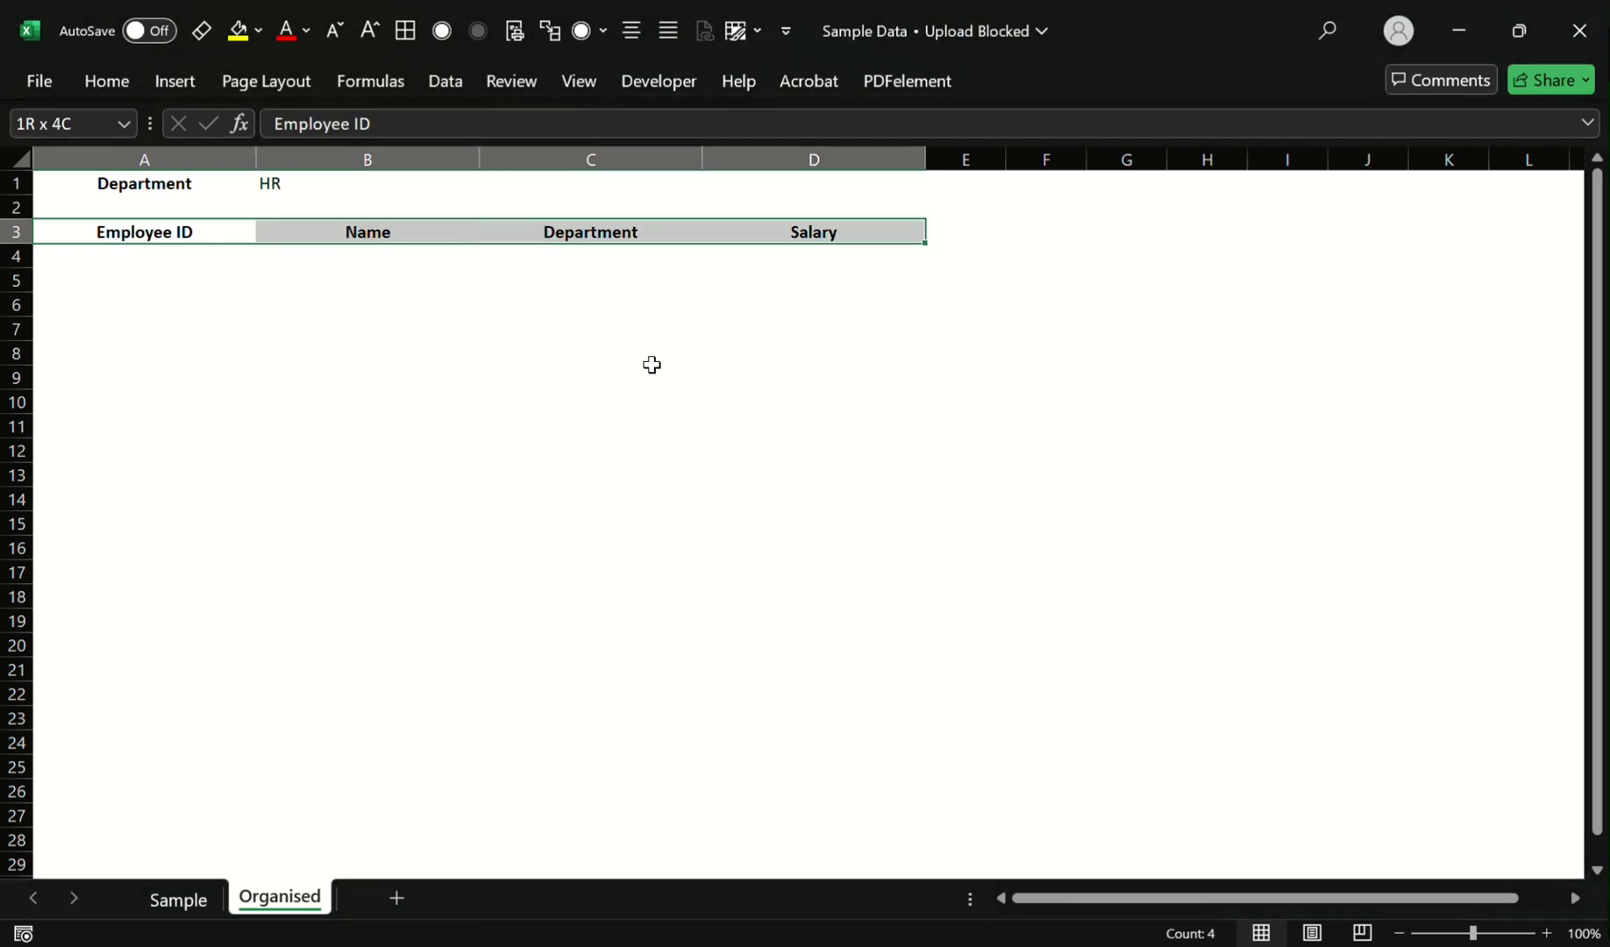
key(shift+Down)
key(shift+Down)
Step: Turn on filtering for the employee table on the Sample sheet and autofit its column widths
key(ctrl+Page_Up)
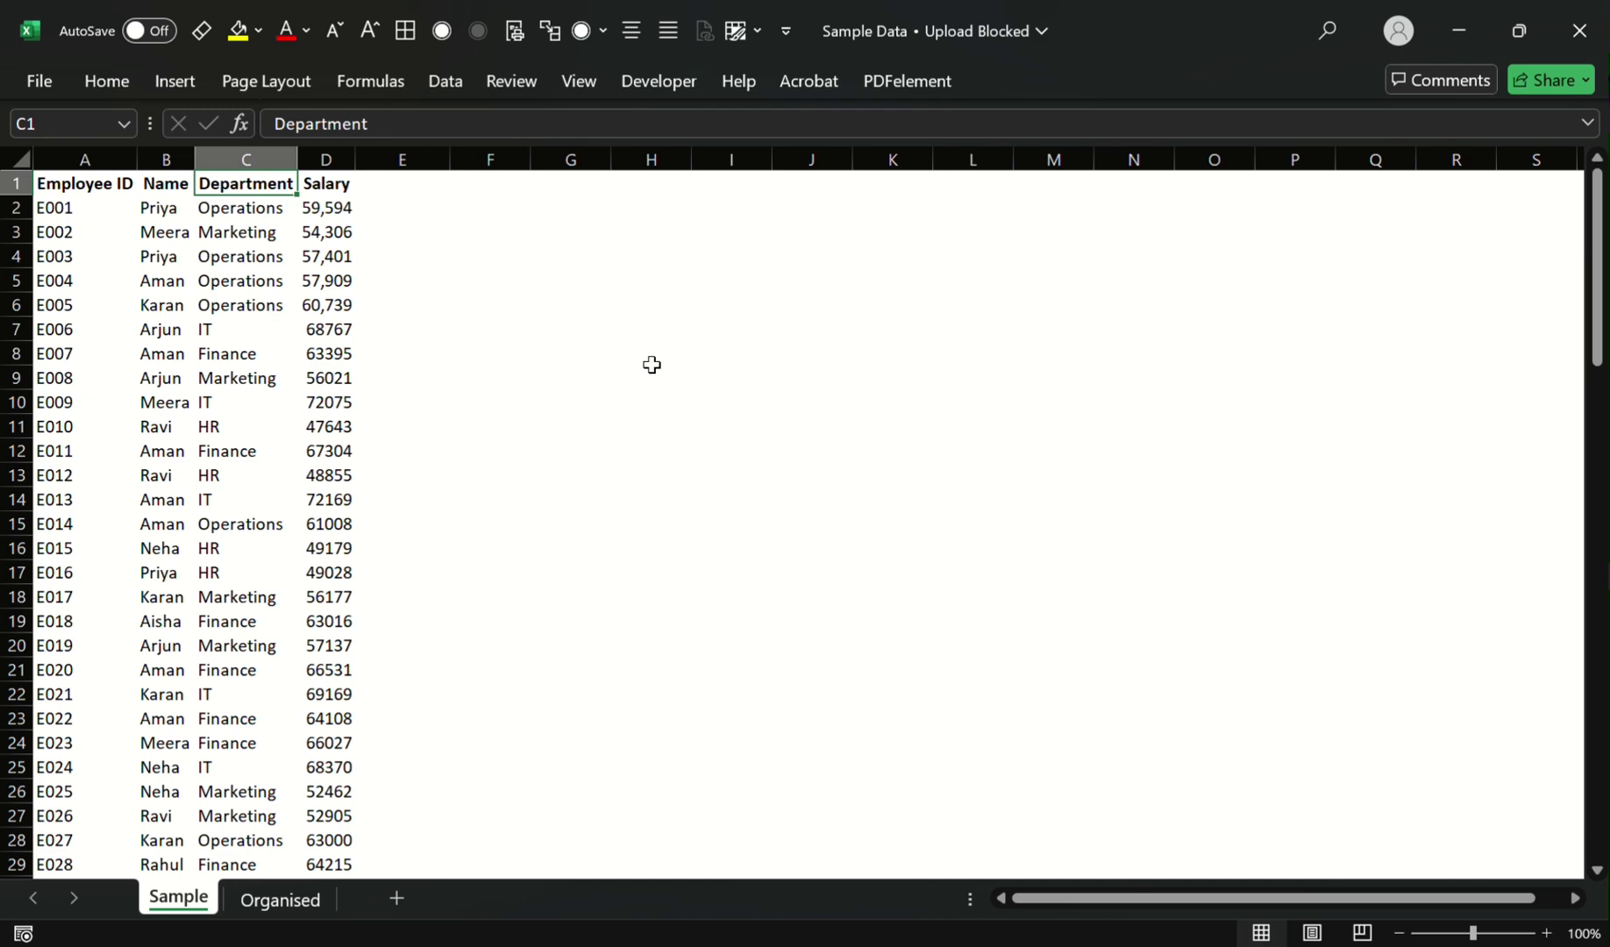
key(ctrl+shift+l)
key(Left)
key(ctrl+a)
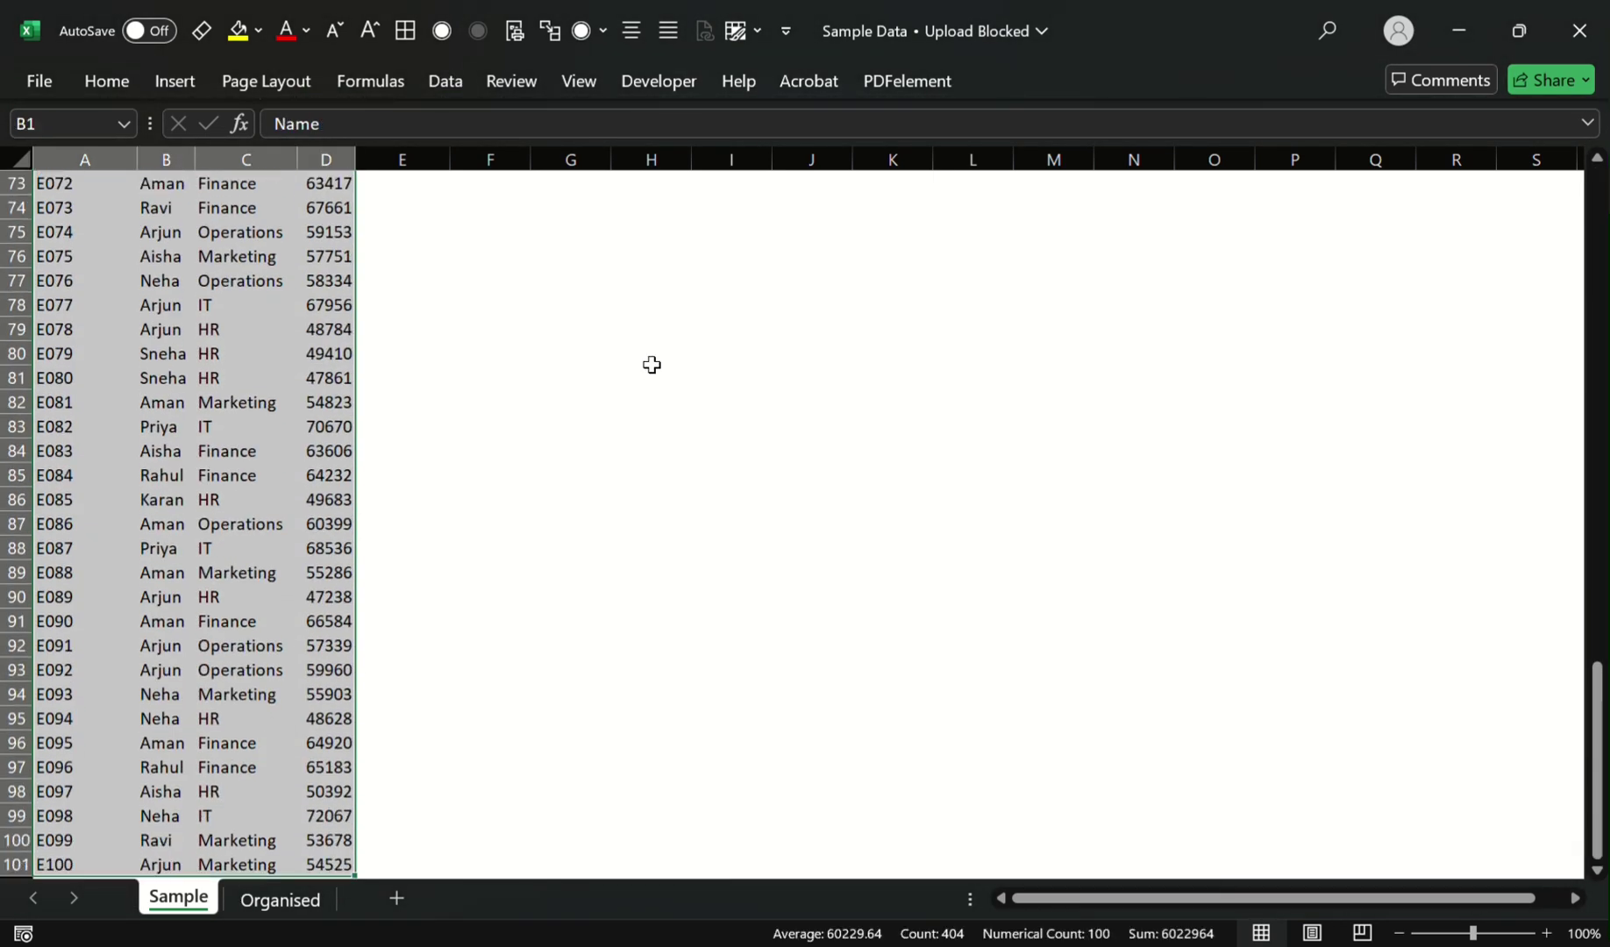
key(alt+h)
key(o)
key(i)
Step: Filter the Department column to HR and copy the filtered table into the Organised sheet starting at cell A3
key(Right)
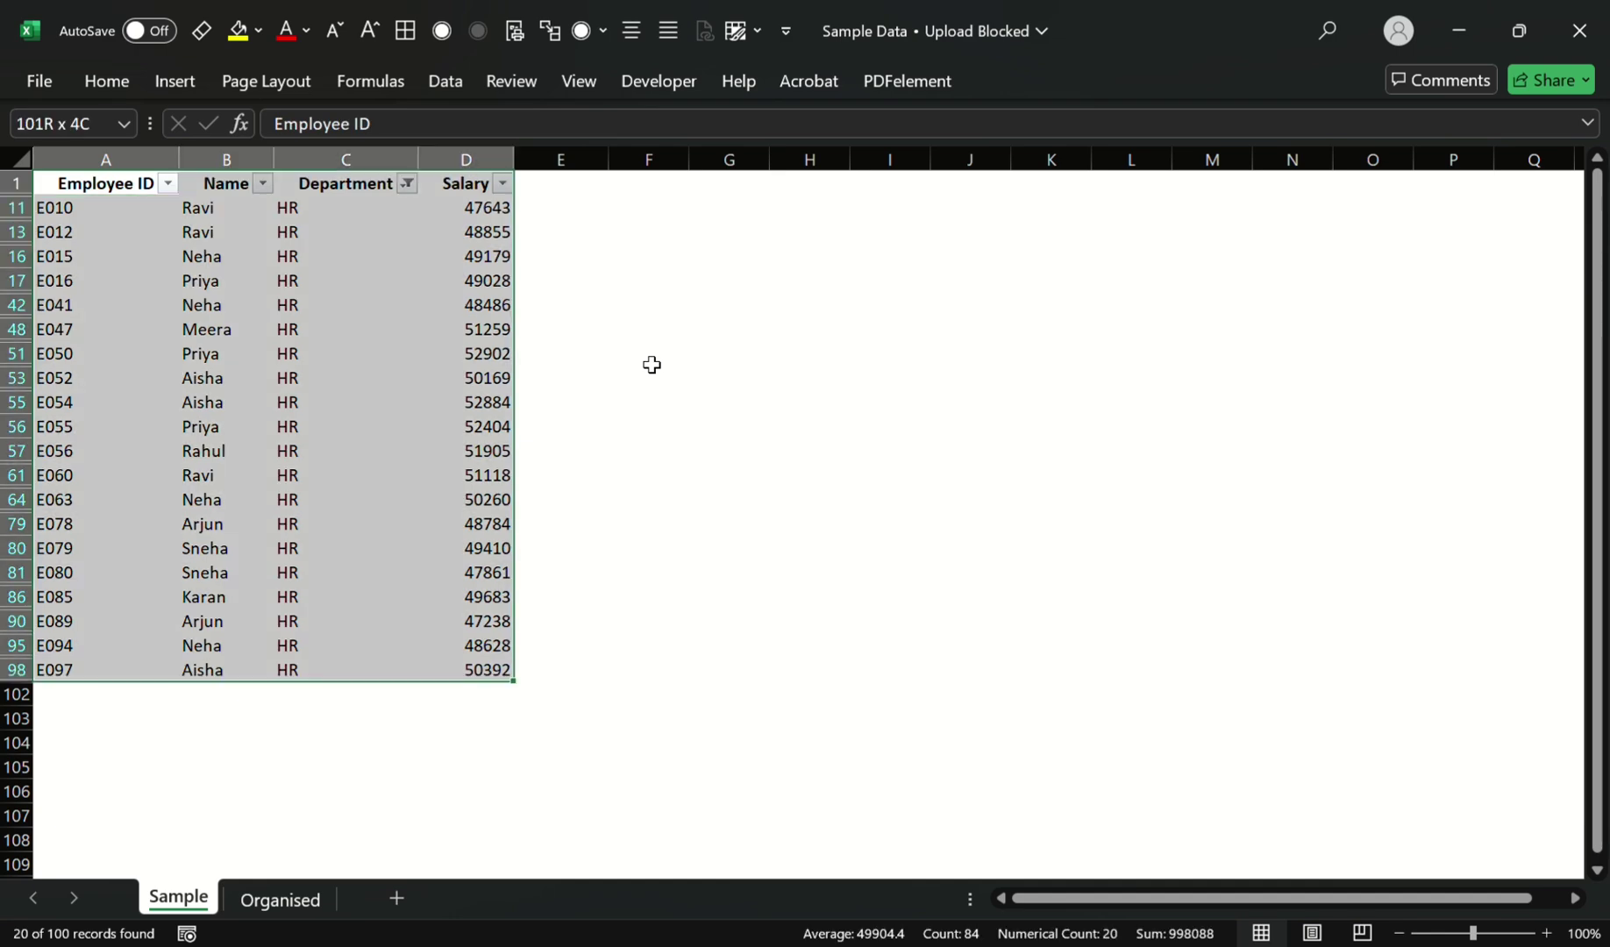
key(Right)
key(Left)
text(Employee ID	Name	Department	Salary E010	Ravi	HR	47643 E012	Ravi	HR	48855 E015	Neha	HR	49179 E016	Priya	HR	49028 E041	Neha	HR	48486 E047	Meera	HR	51259 E050	Priya	HR	52902 E052	Aisha	HR	50169 E054	Aisha	HR	52884 E055	Priya	HR	52404 E056	Rahul	HR	51905 E060	Ravi	HR	51118 E063	Neha	HR	50260 E078	Arjun	HR	48784 E079	Sneha	HR	49410 E080	Sneha	HR	47861 E085	Karan	HR	49683 E089	Arjun	HR	47238 E094	Neha	HR	48628 E097	Aisha	HR	50392)
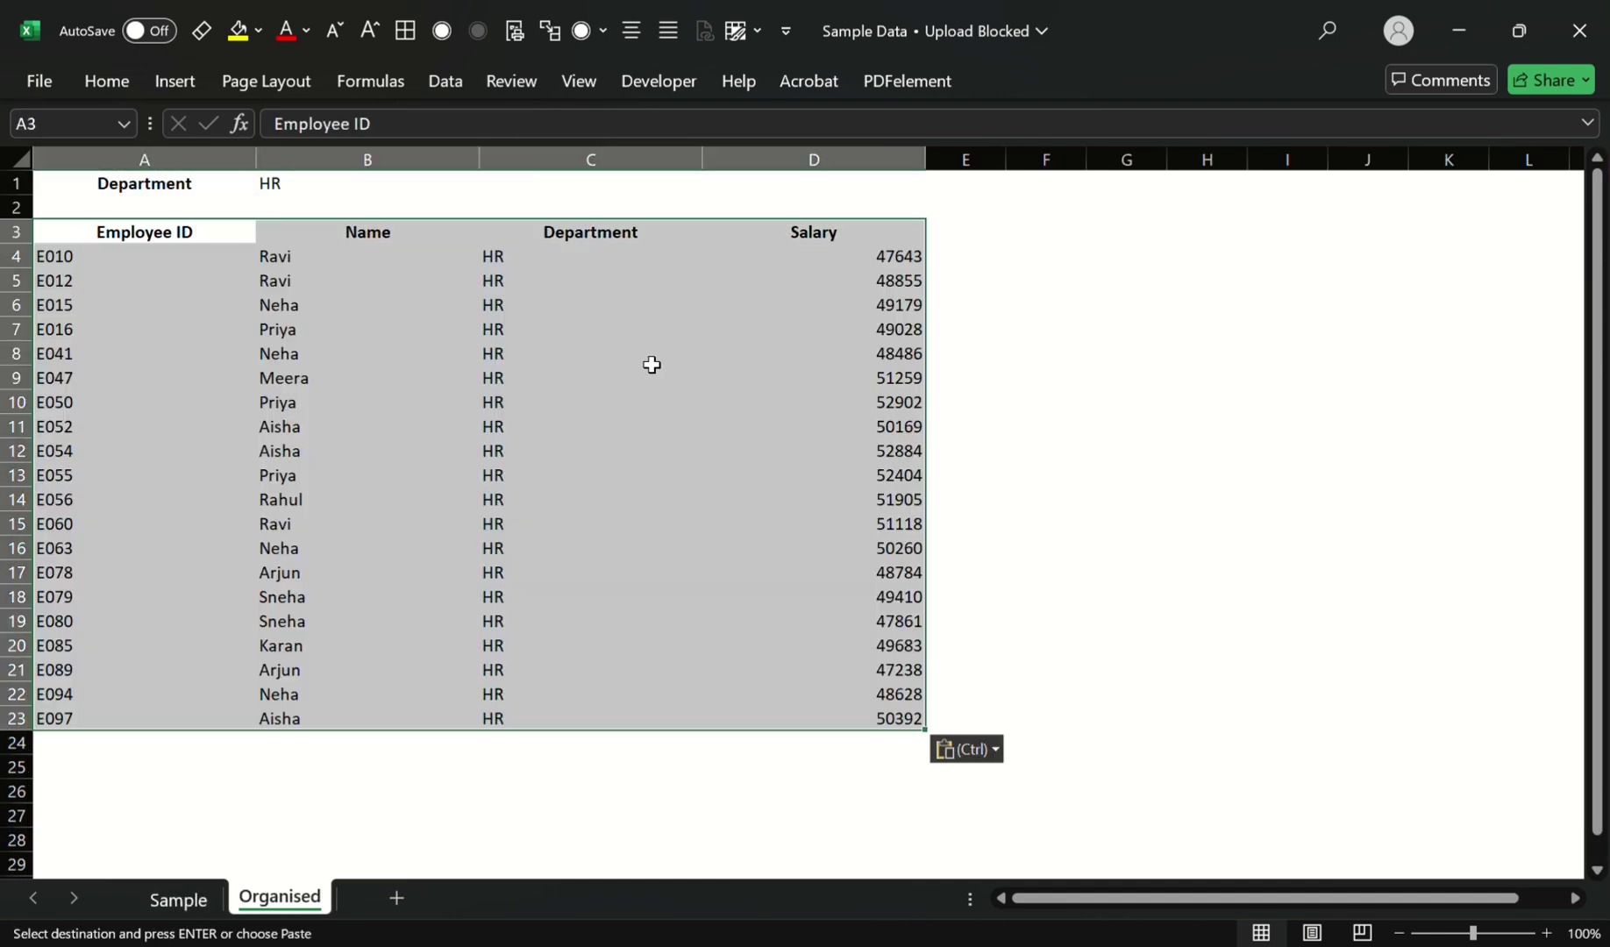
Step: Undo the paste of the filtered HR records on the Organised sheet
key(Right)
key(Down)
key(Right)
key(Left)
key(Up)
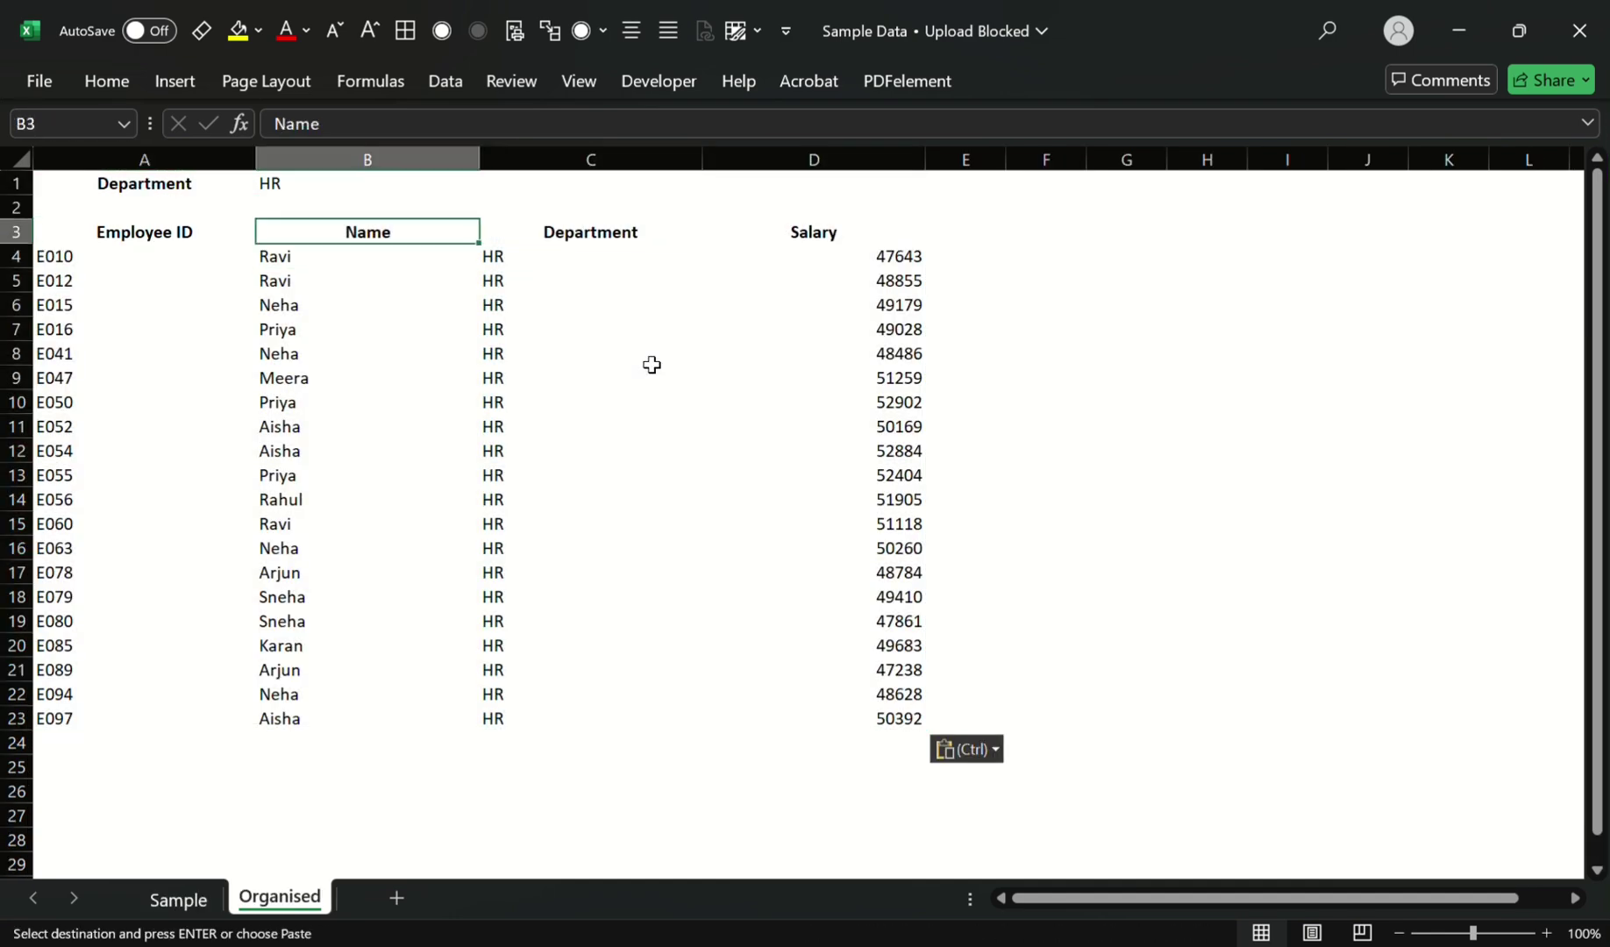
key(Down)
key(Left)
key(ctrl+shift+Down)
key(ctrl+shift+Right)
key(ctrl+z)
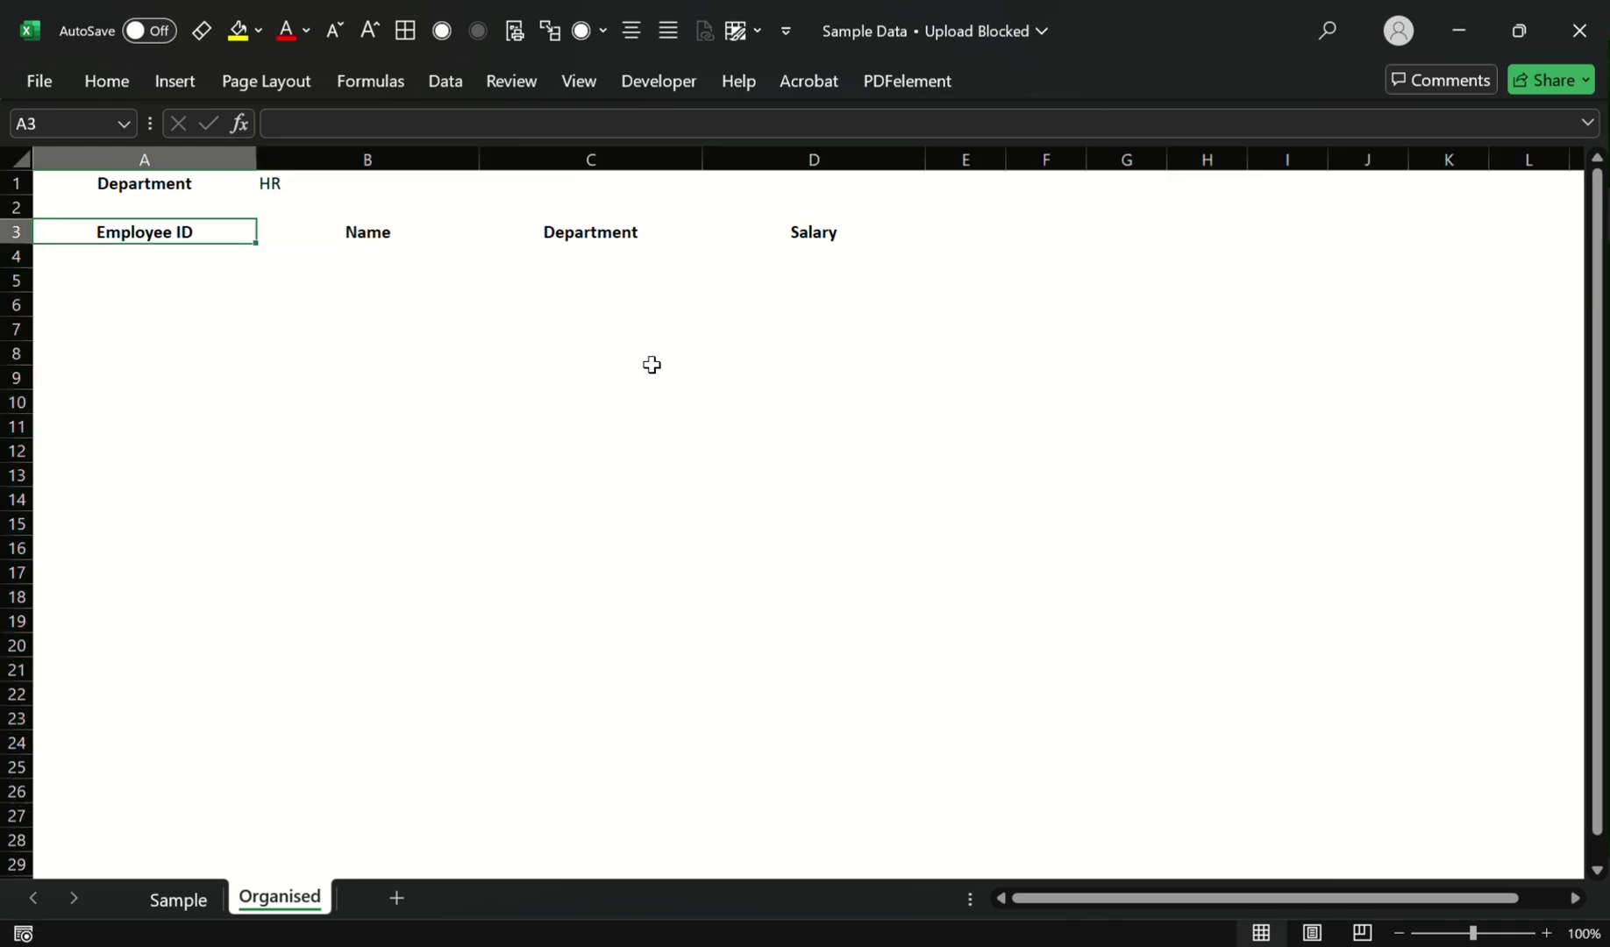
Step: Clear the HR filter from the Department column on the Sample sheet
key(ctrl+Page_Up)
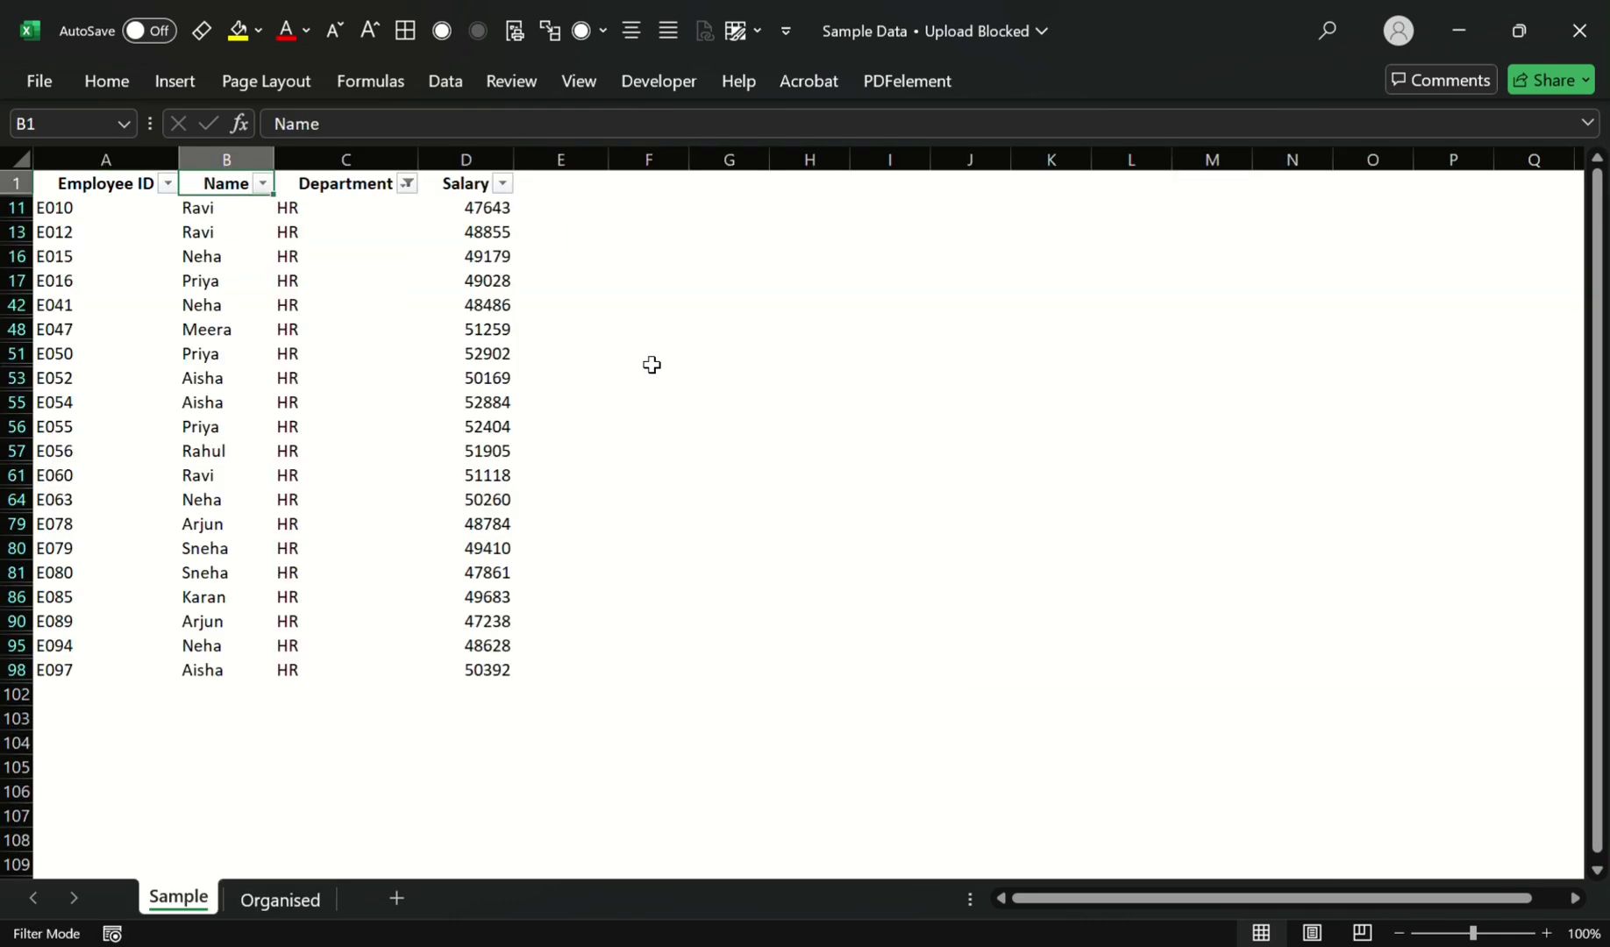
key(Right)
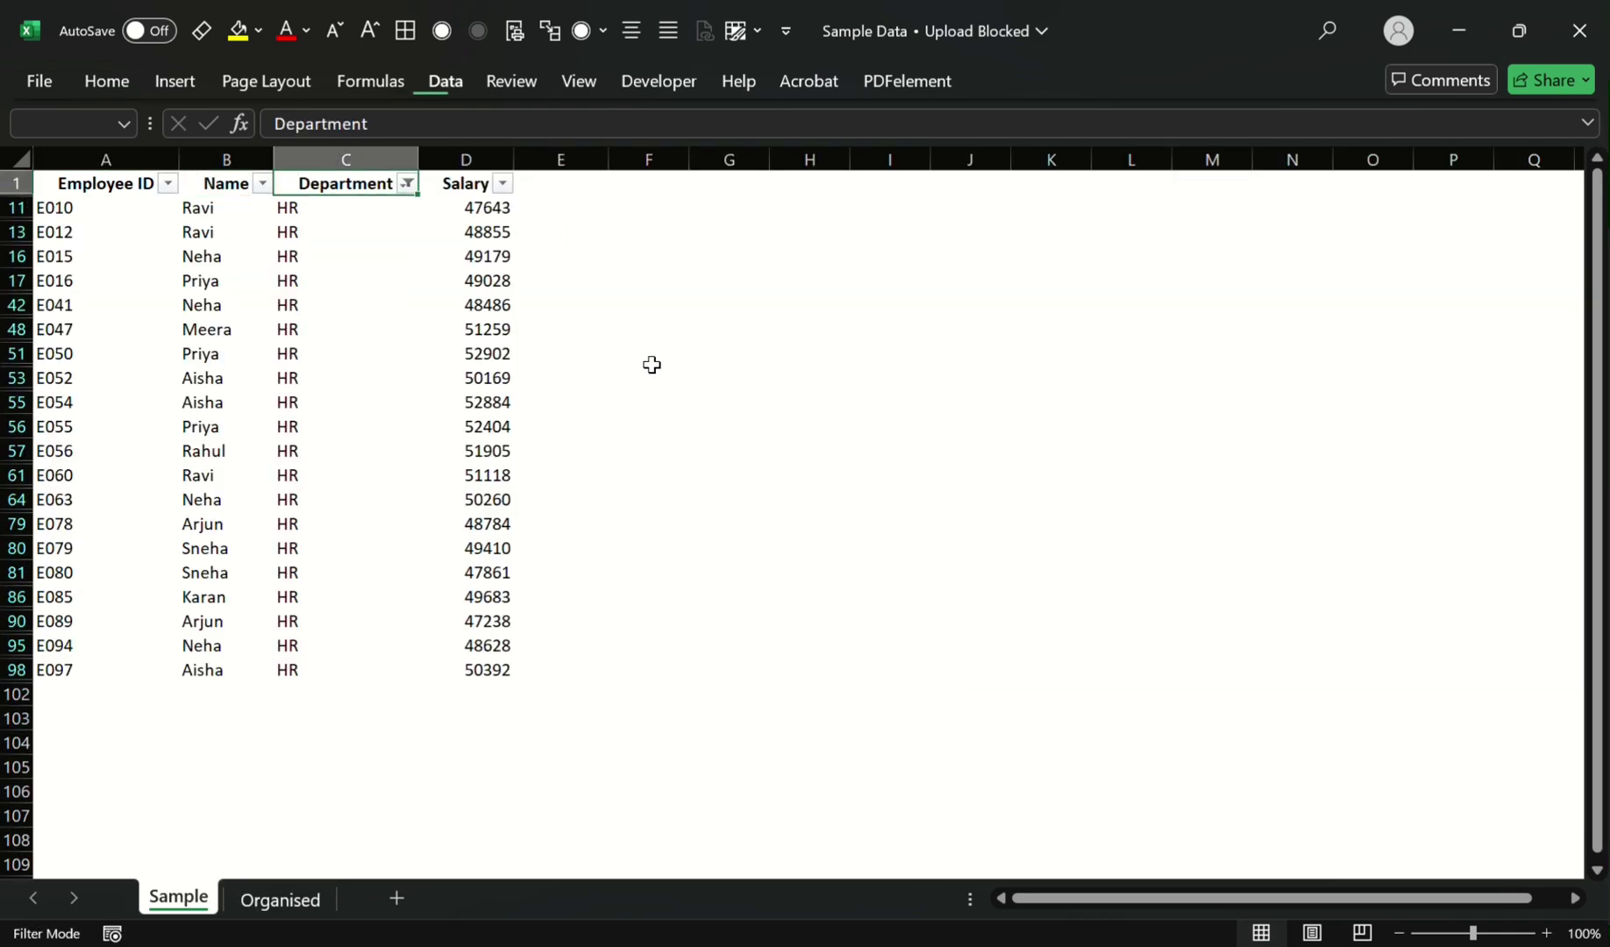
key(alt+a)
key(c)
key(Down)
key(ctrl+Down)
key(ctrl+Up)
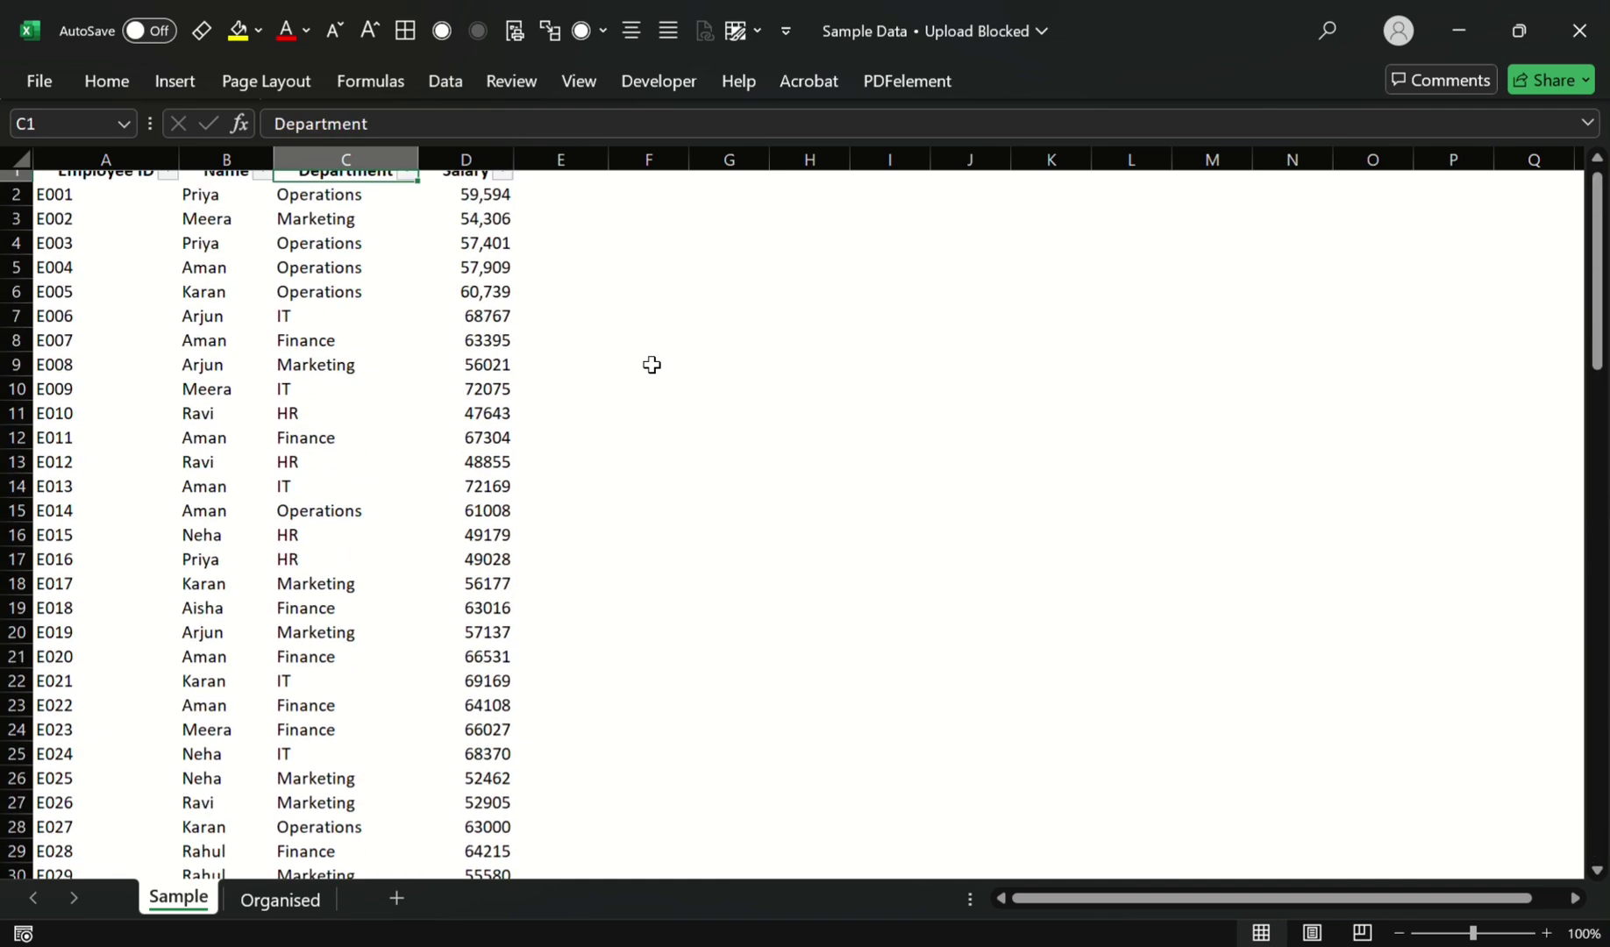
Step: Examine the department cell B1 on the Organised sheet and the Department column entries on the Sample sheet
key(Down)
key(ctrl+Page_Down)
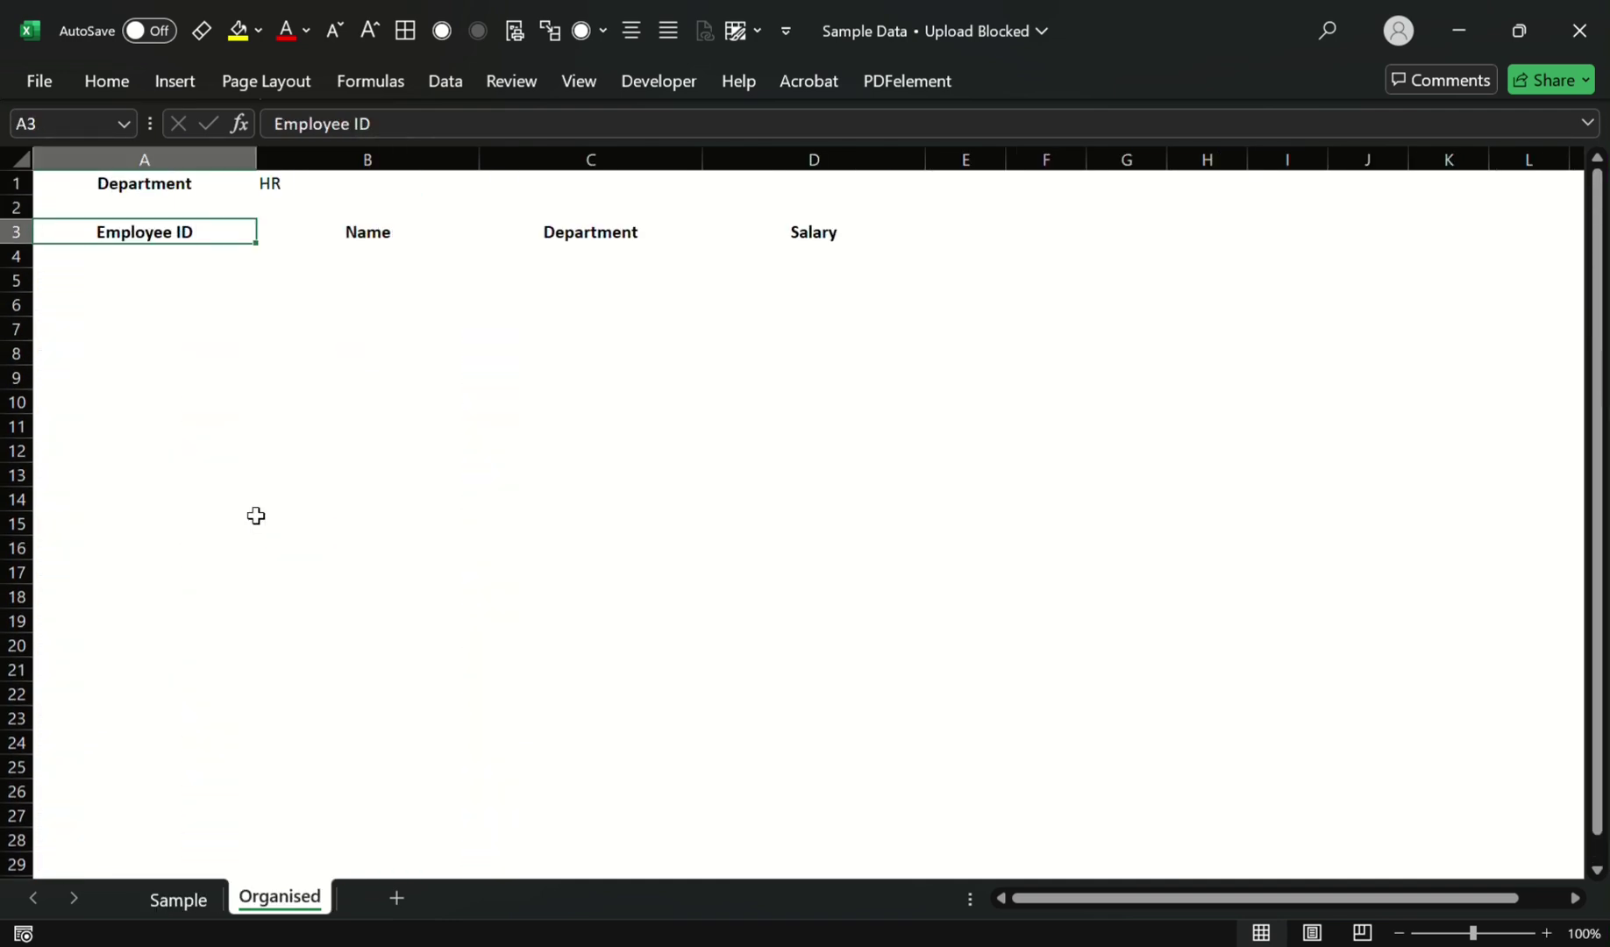
key(Right)
key(Up)
key(Up)
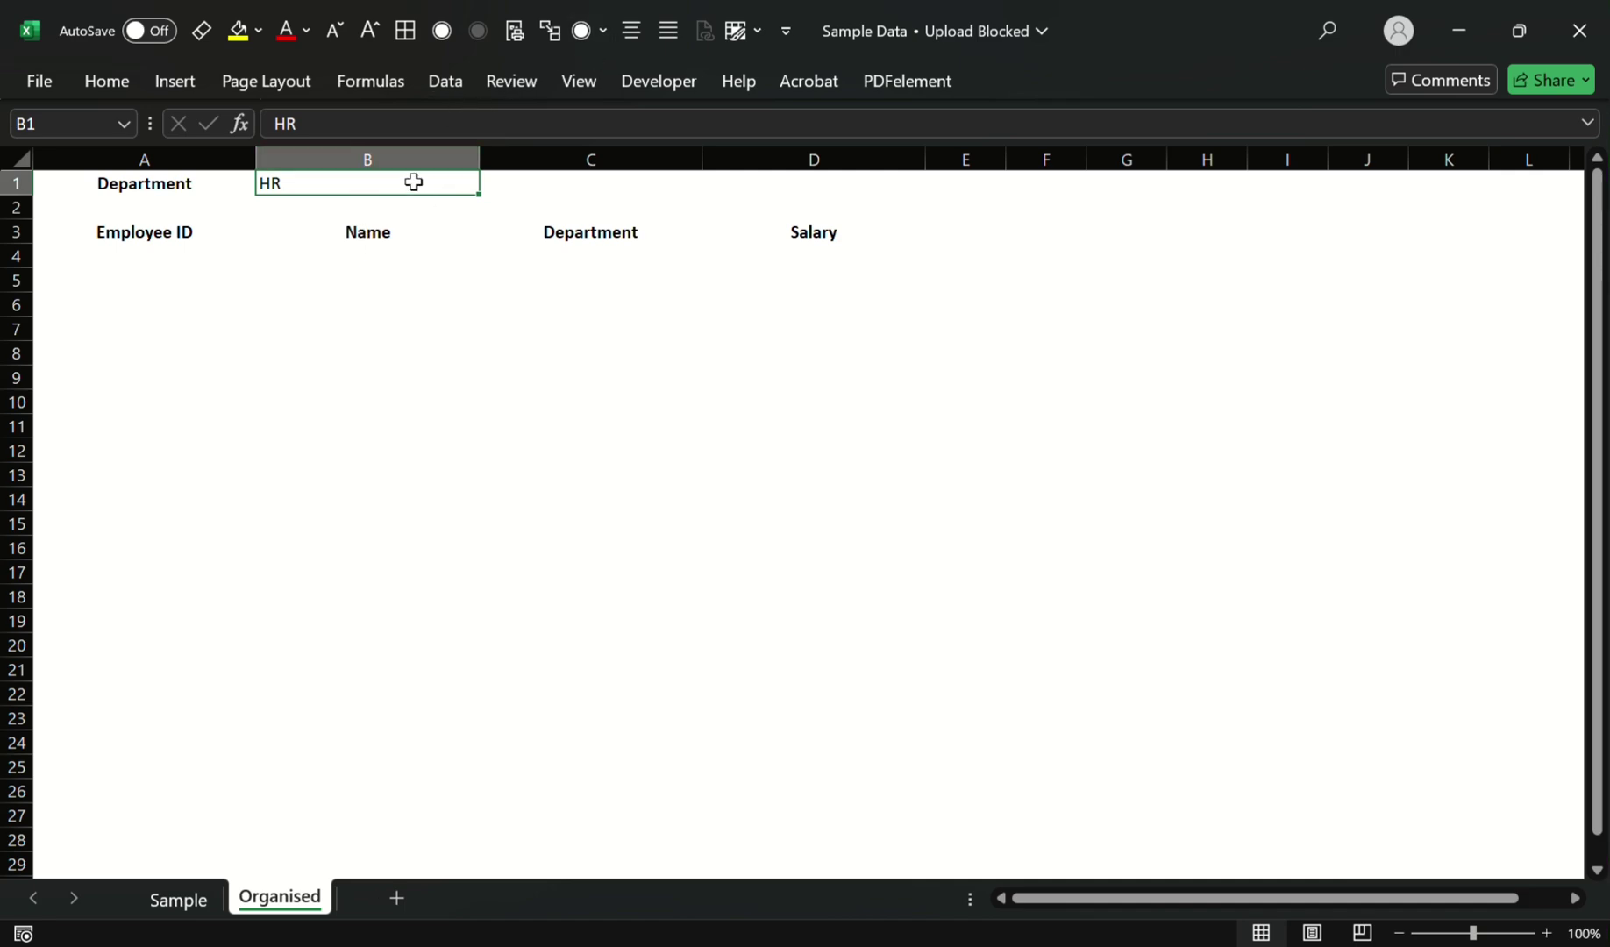
key(ctrl+Page_Up)
key(Left)
key(Down)
key(ctrl+shift+Down)
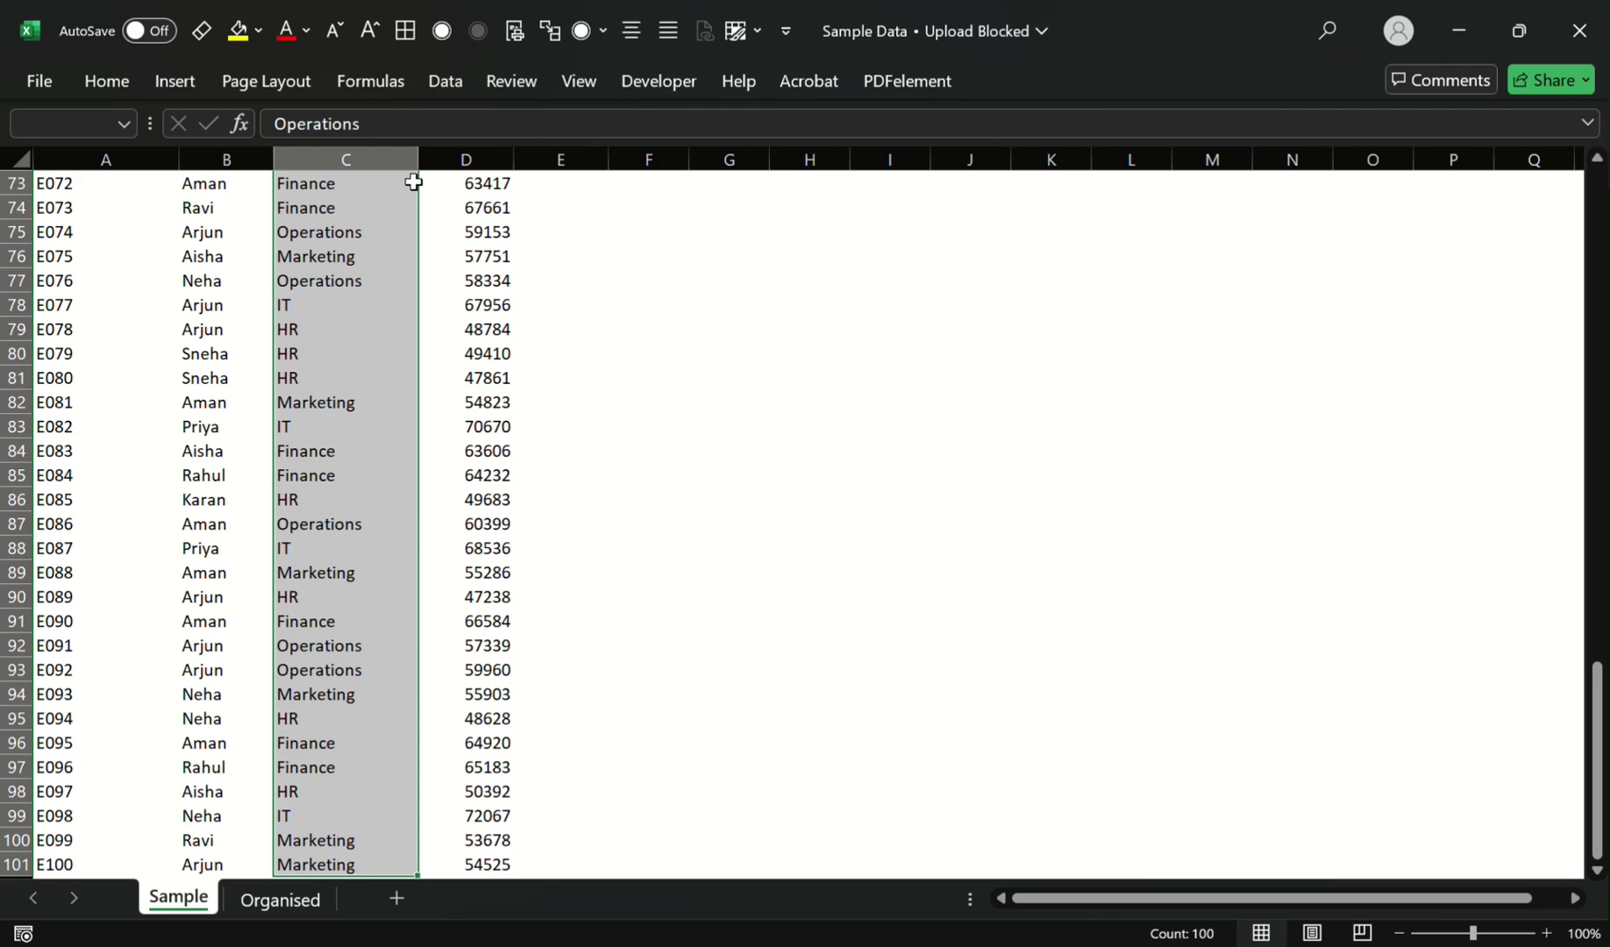
key(Up)
key(Down)
key(Up)
key(Right)
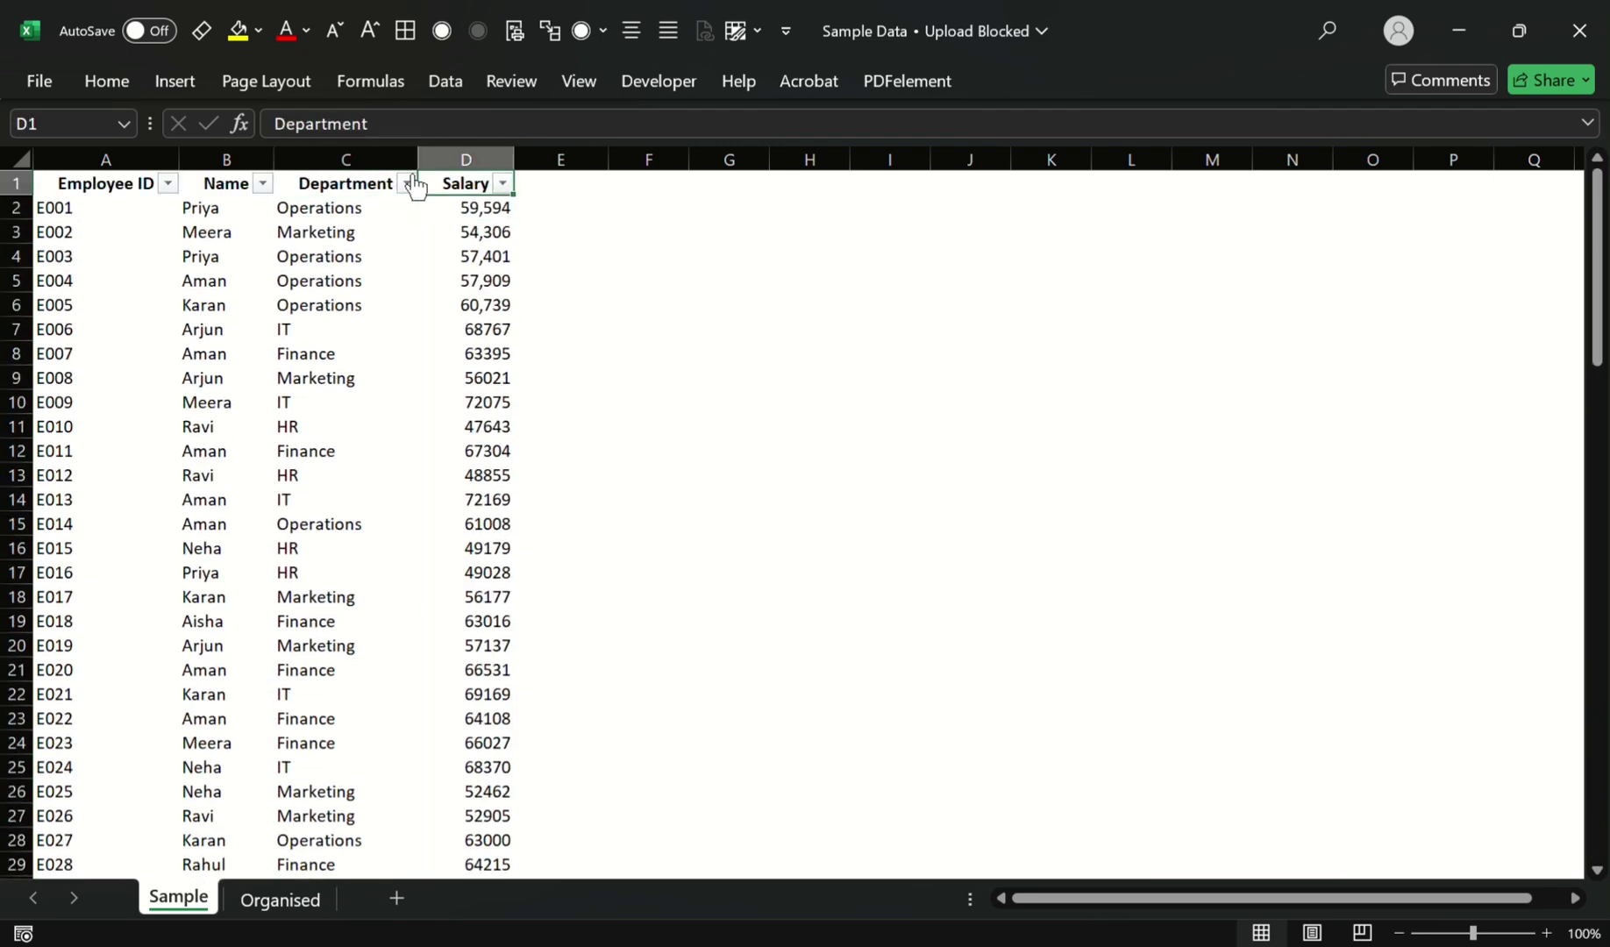
key(Right)
key(Right)
key(Left)
key(Left)
key(Left)
key(Down)
key(ctrl+shift+Down)
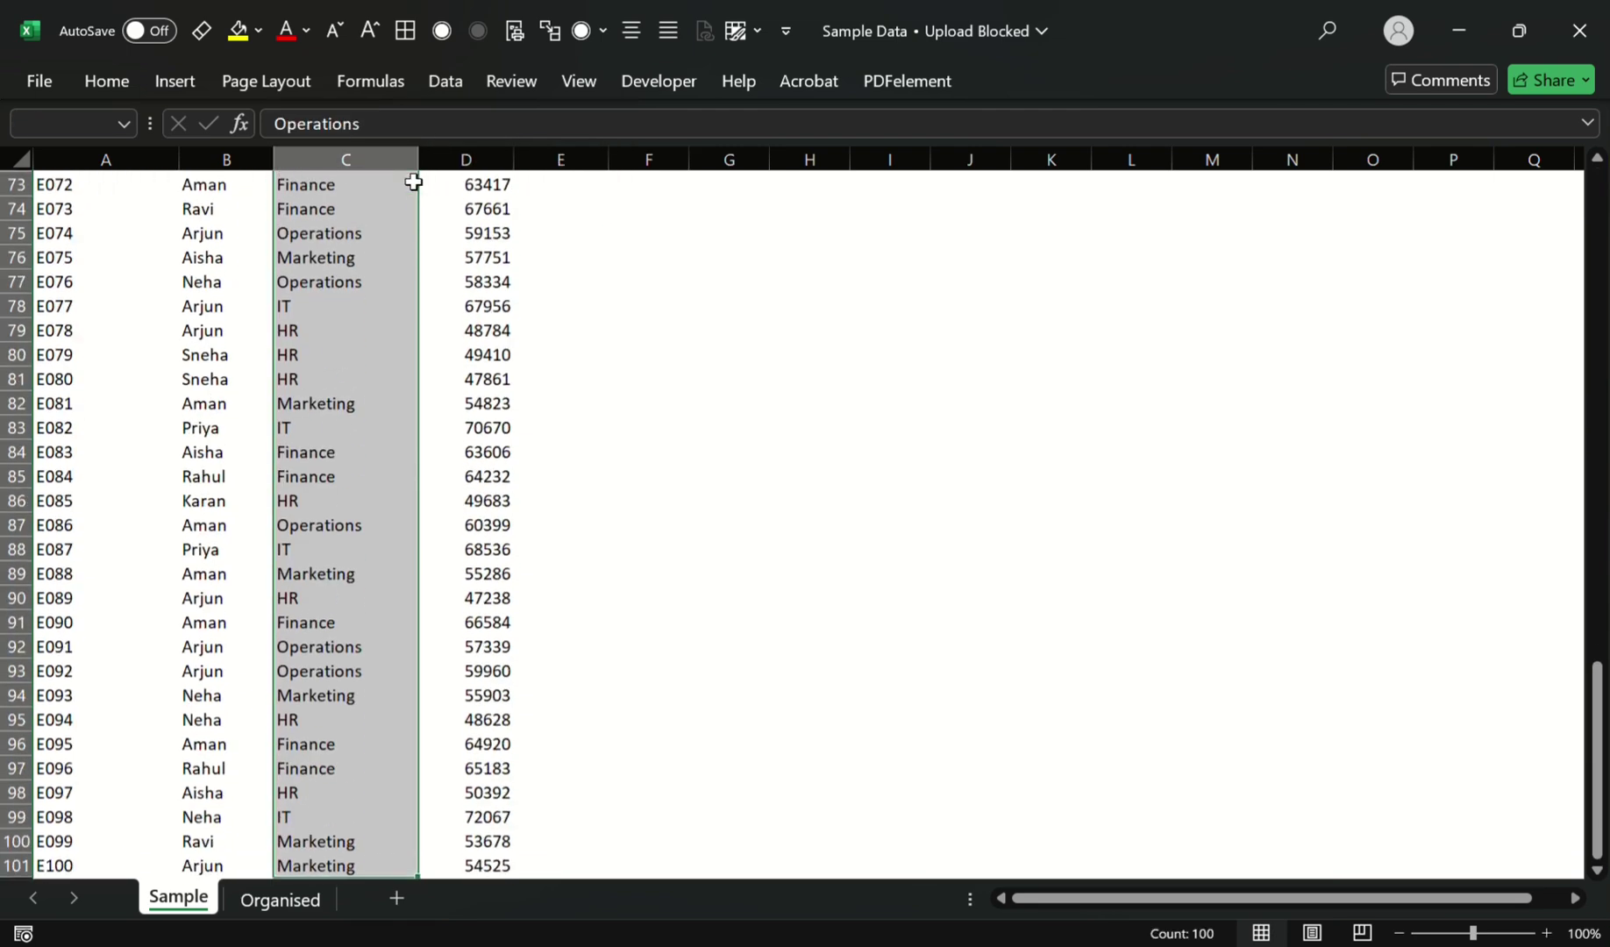
key(Up)
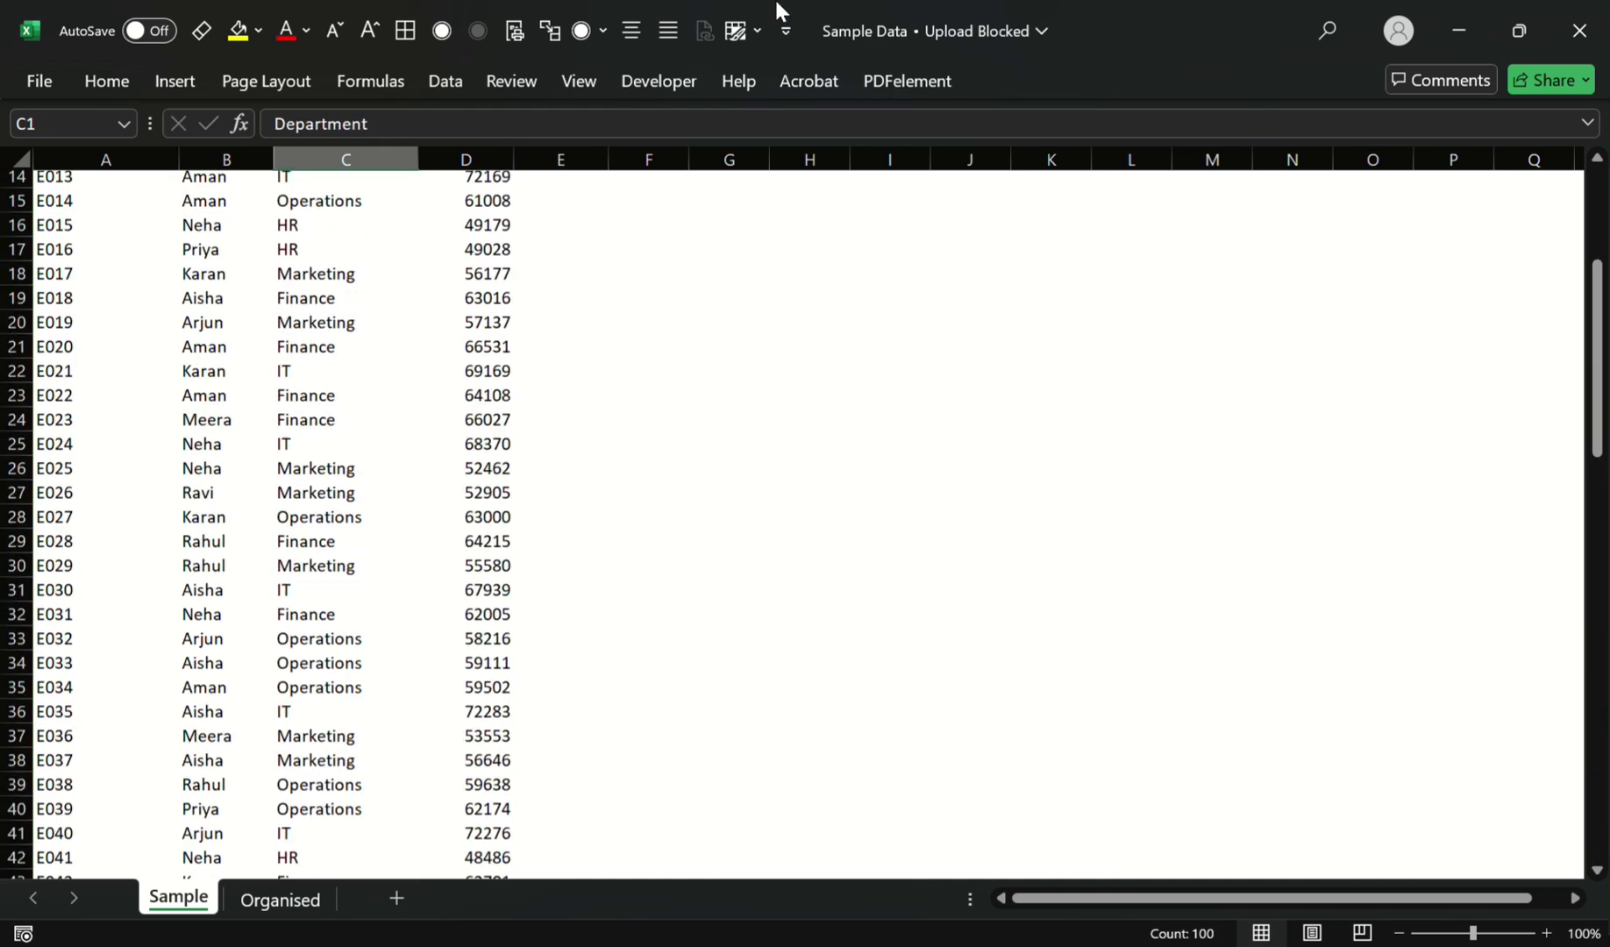
Step: Extract the unique departments into cell G1 of the Sample sheet with the formula =UNIQUE(C2:C101)
key(Right)
key(Right)
key(Right)
key(Right)
text(=UN)
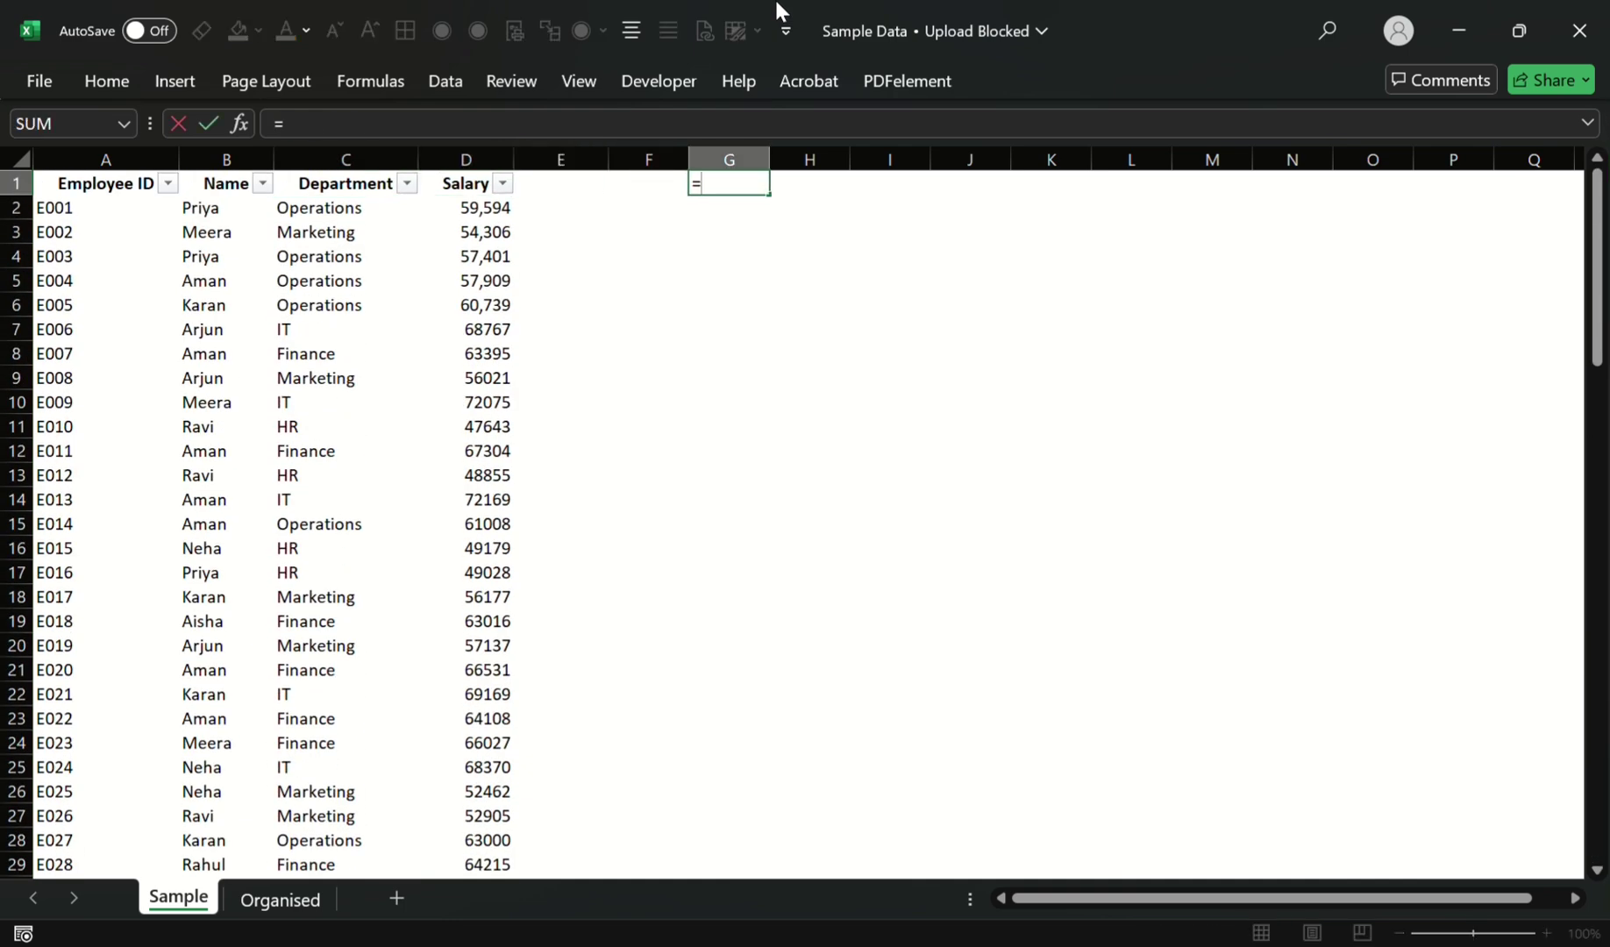
key(Tab)
key(Left)
key(Left)
key(Left)
key(Left)
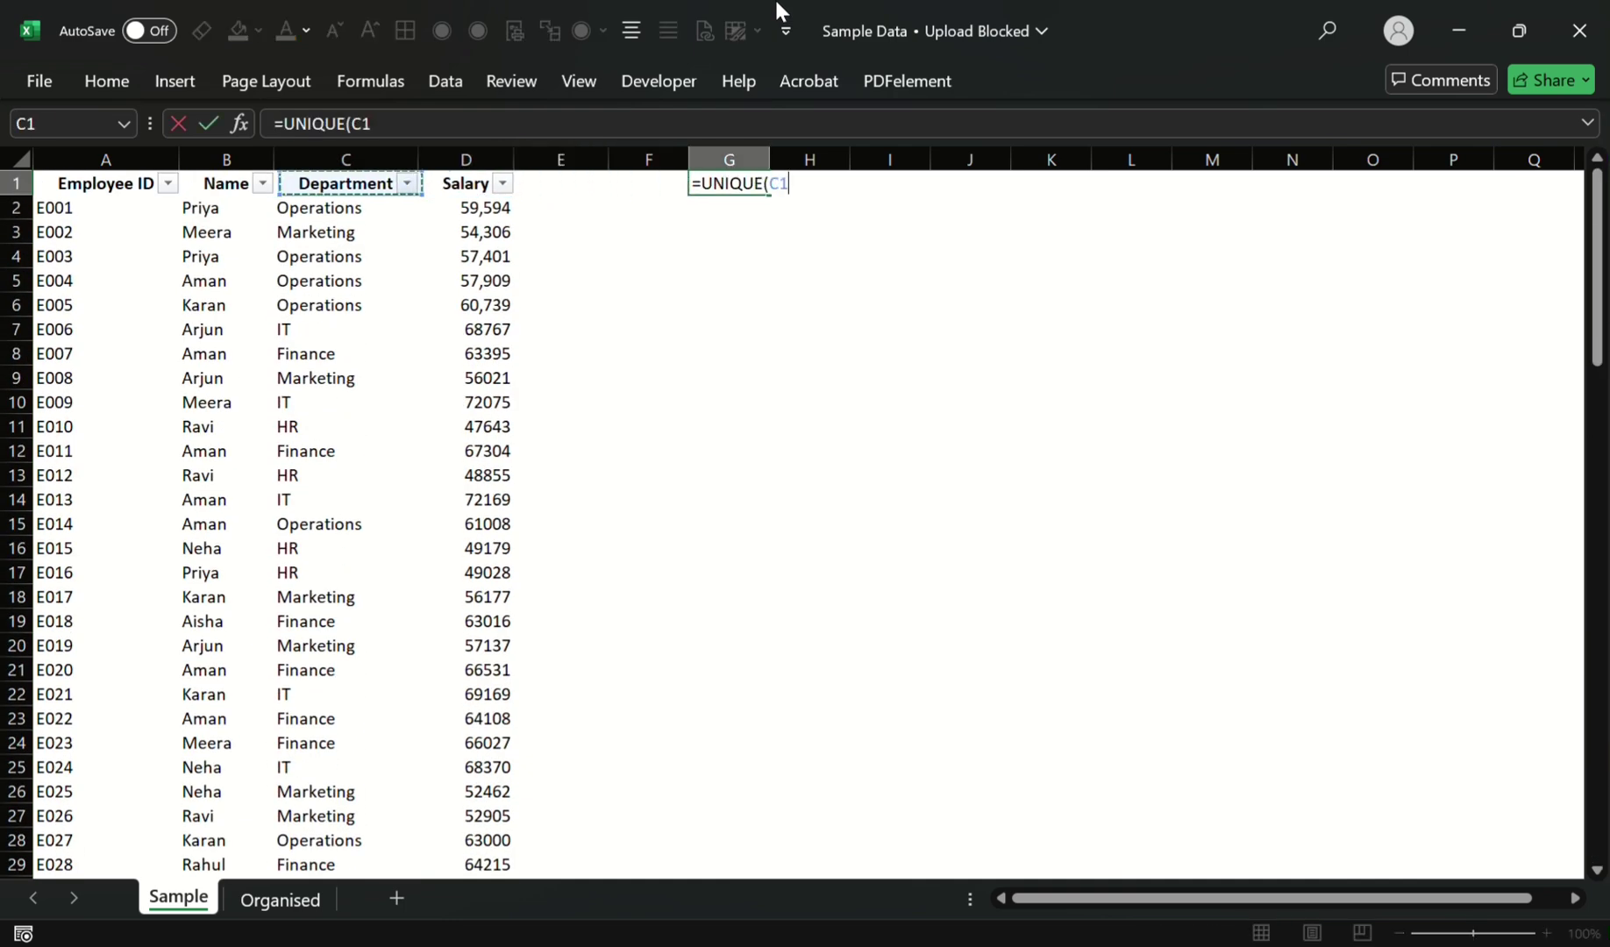
key(Down)
key(ctrl+shift+Down)
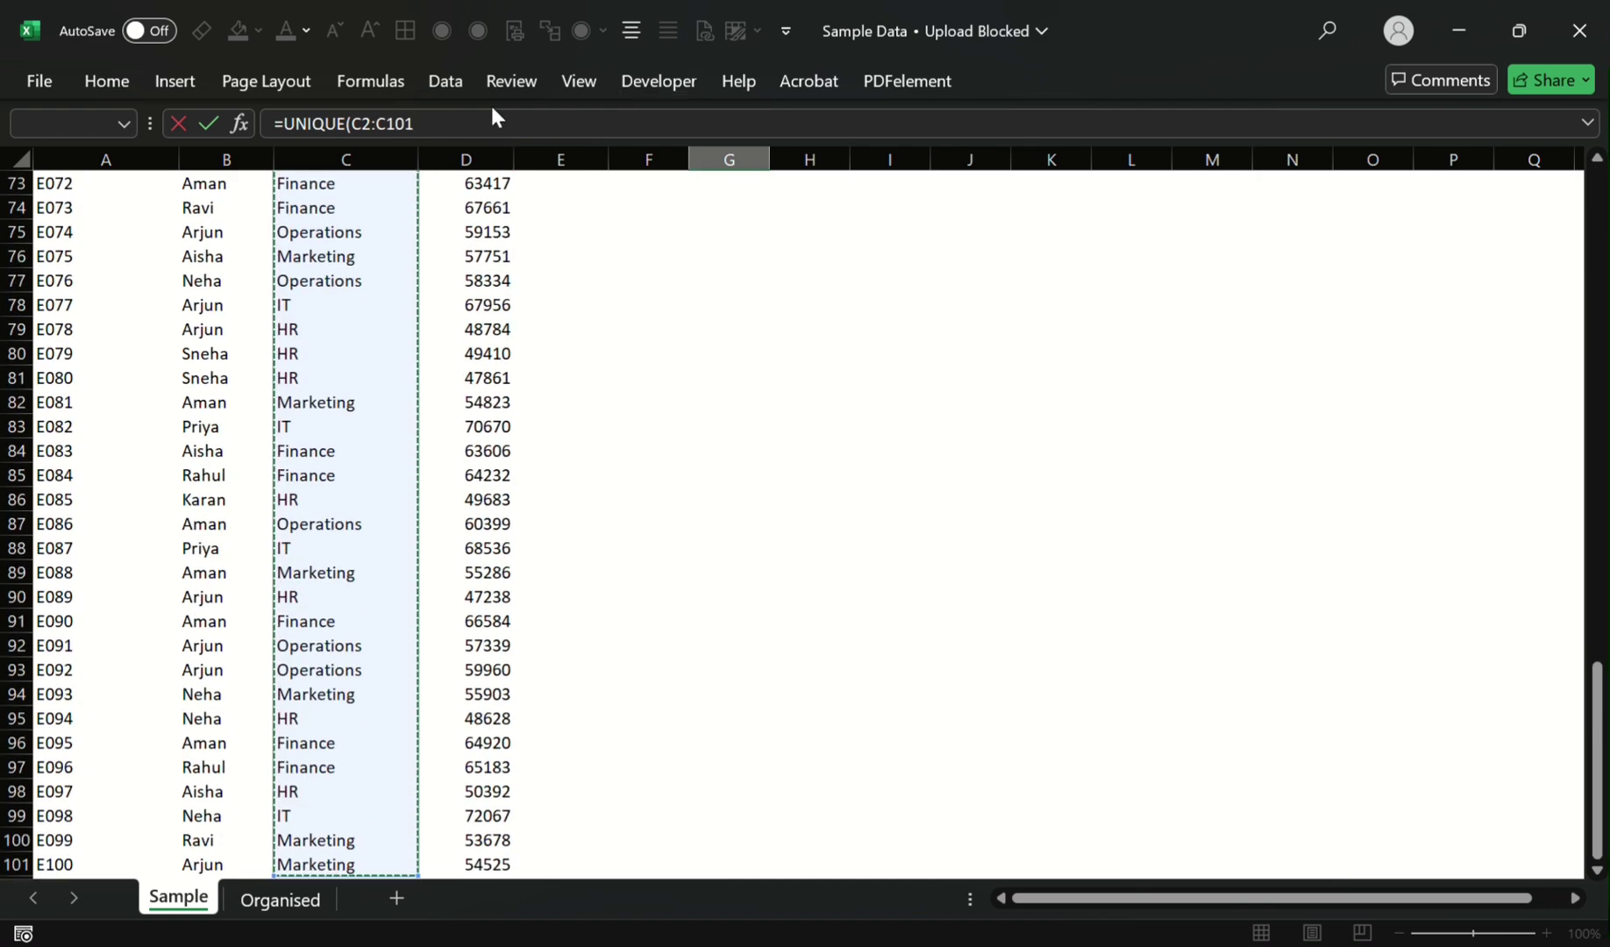
key(Return)
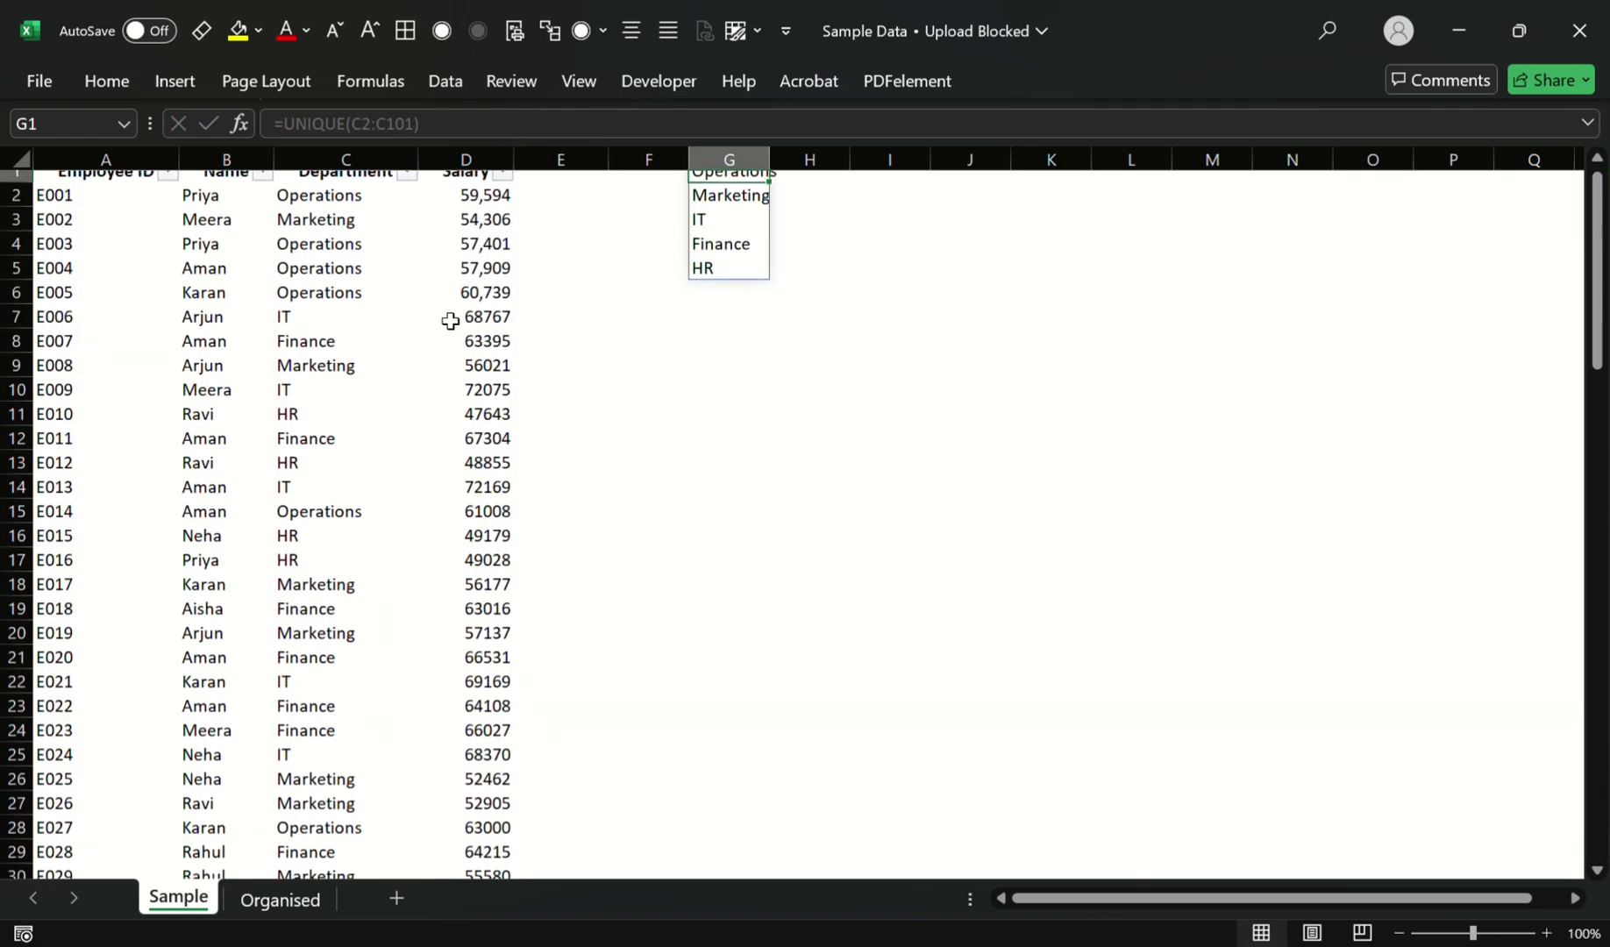
Step: Autofit column G to the unique department list
key(Up)
key(ctrl+shift+Down)
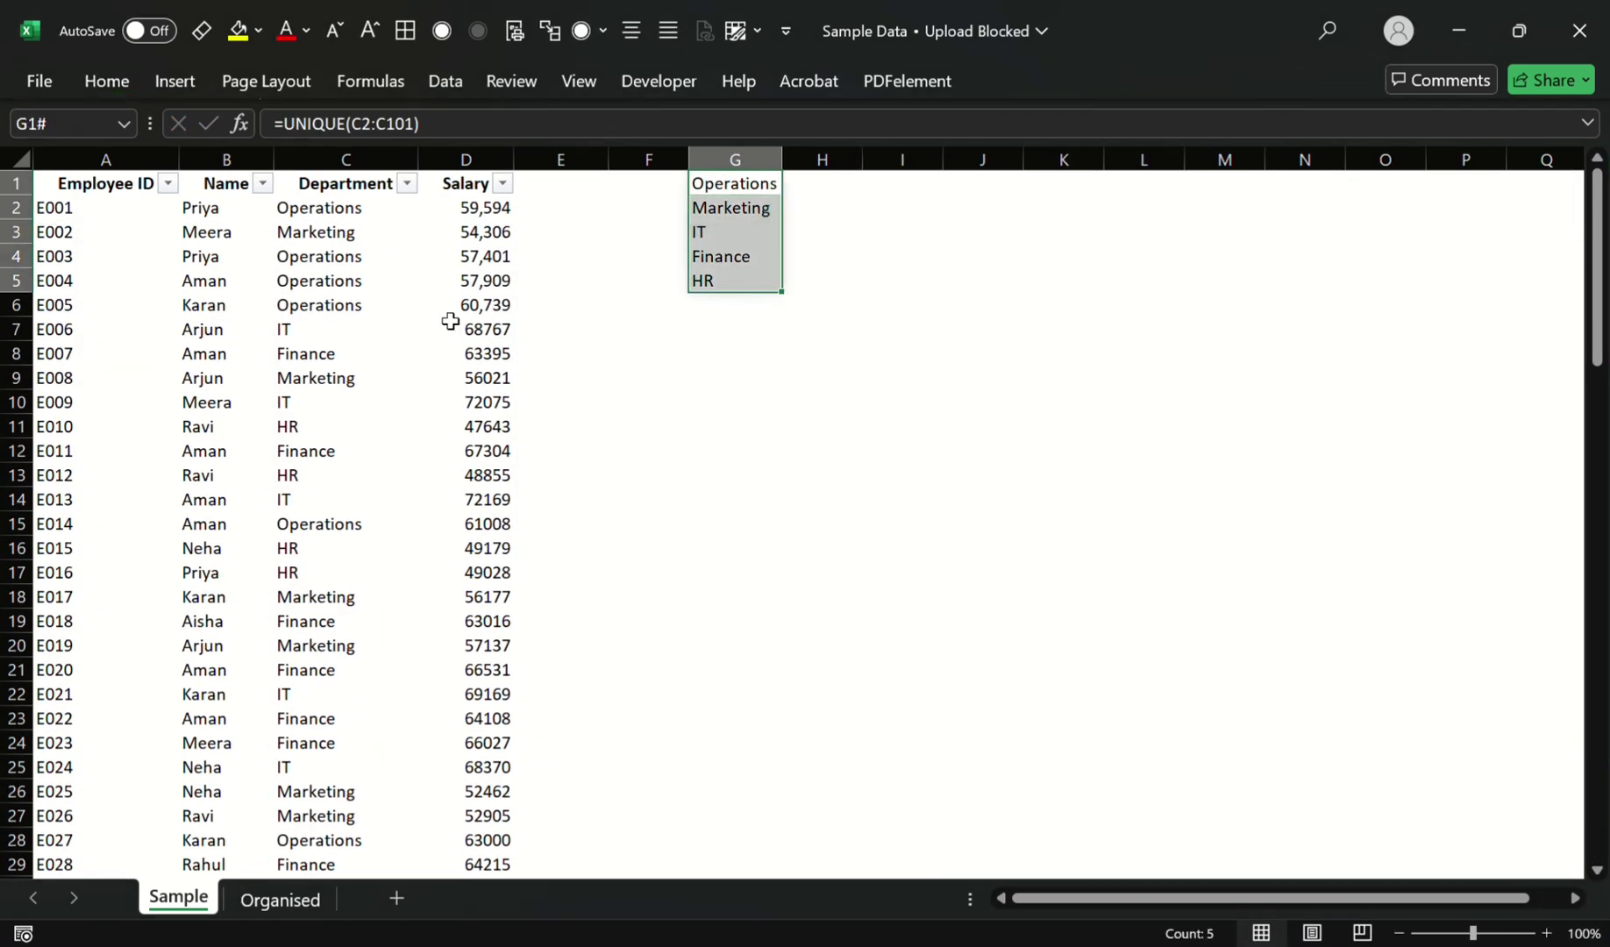
key(ctrl+shift+Up)
Step: Add a data validation dropdown list to cell B1 of the Organised sheet, sourced from the departments in G1:G5 of the Sample sheet
key(ctrl+Page_Down)
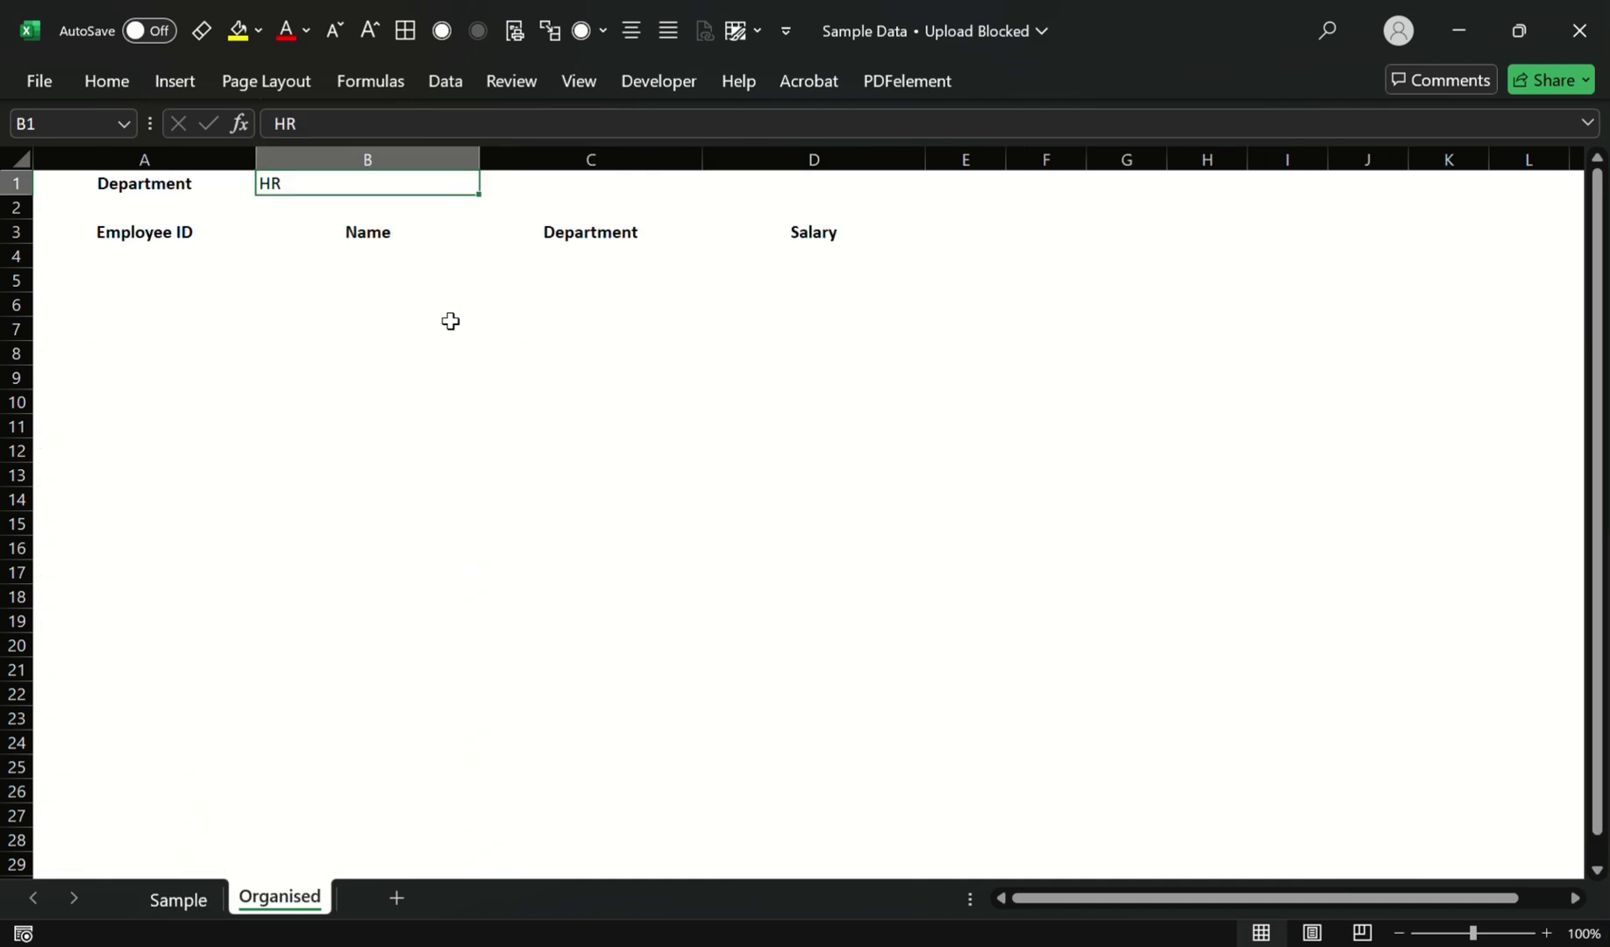
click(446, 81)
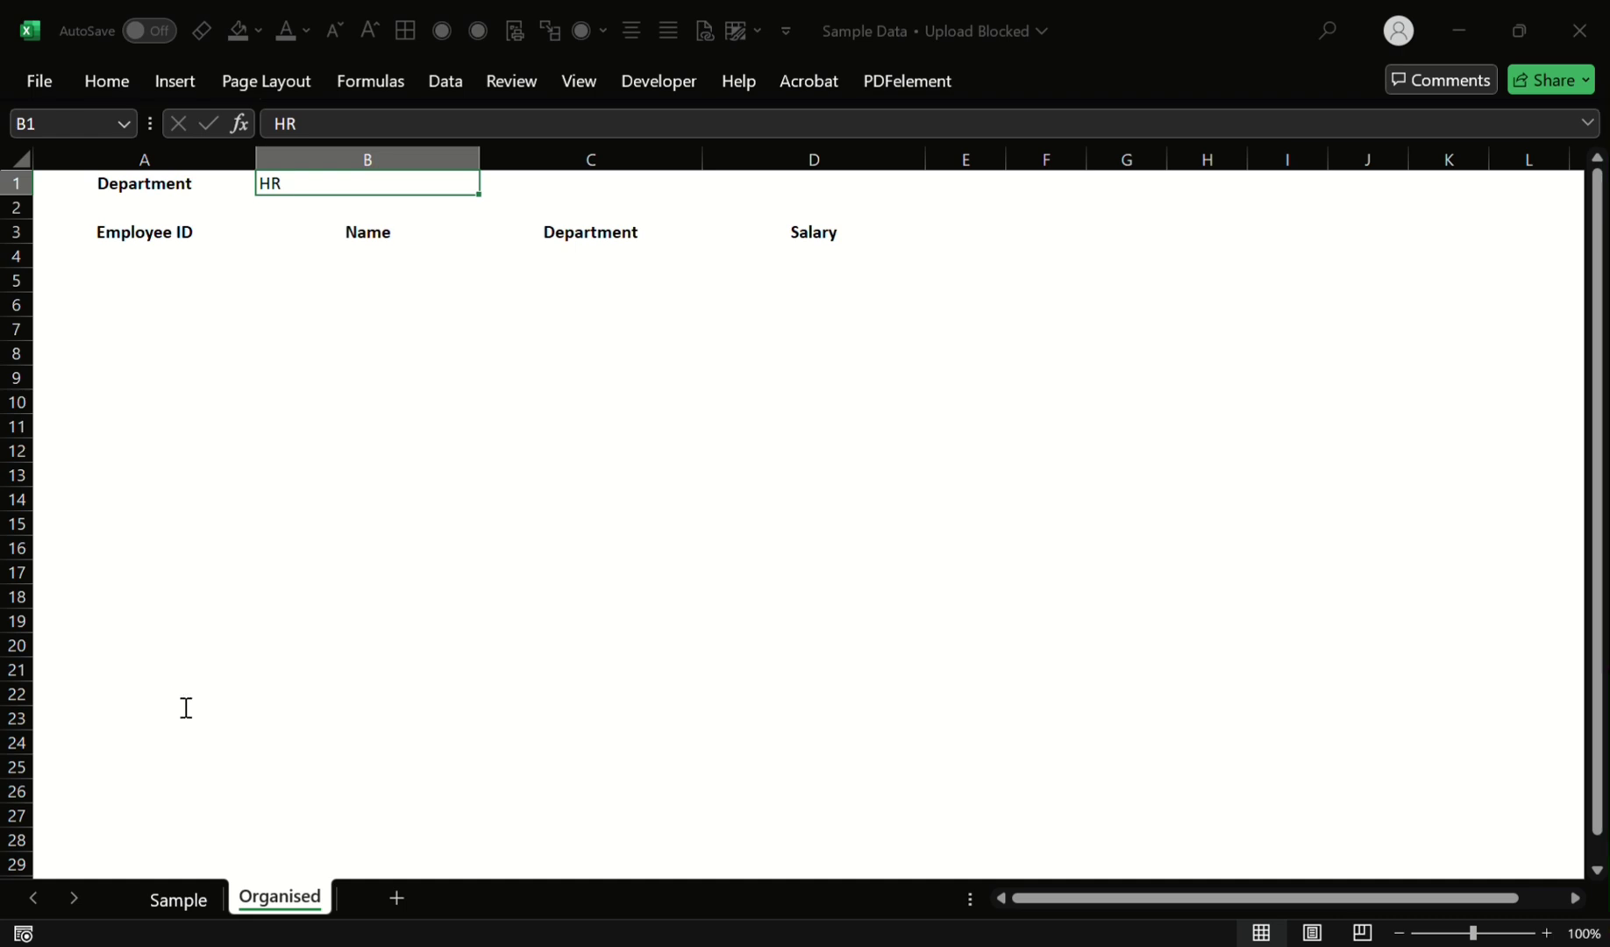
click(194, 902)
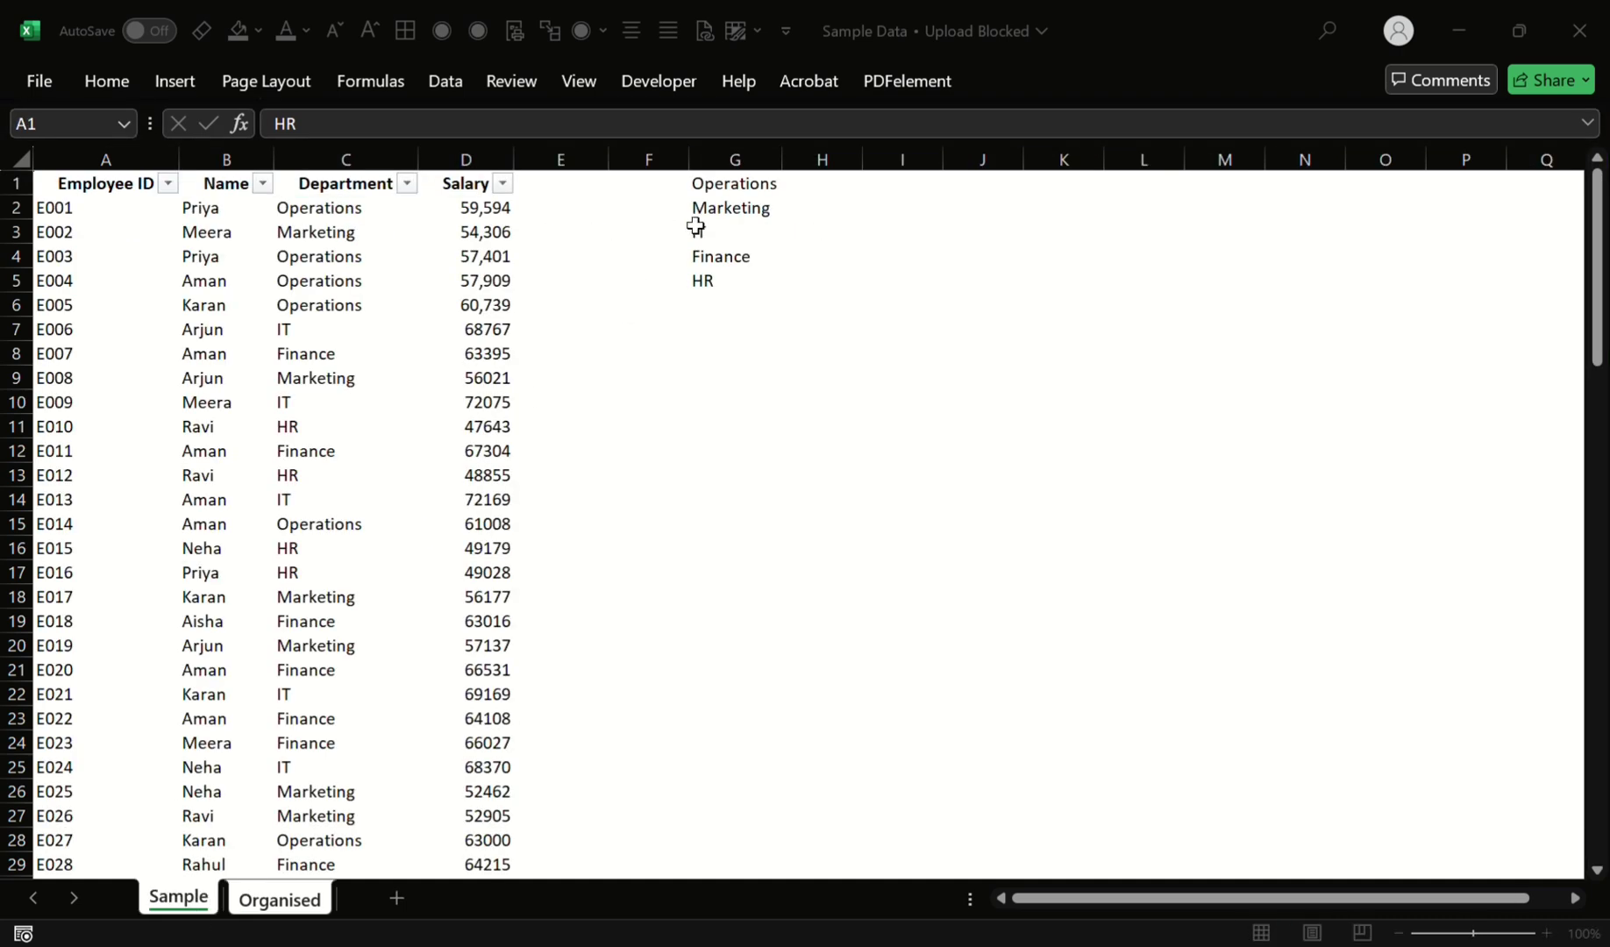
click(745, 193)
key(ctrl+shift+Down)
key(ctrl+c)
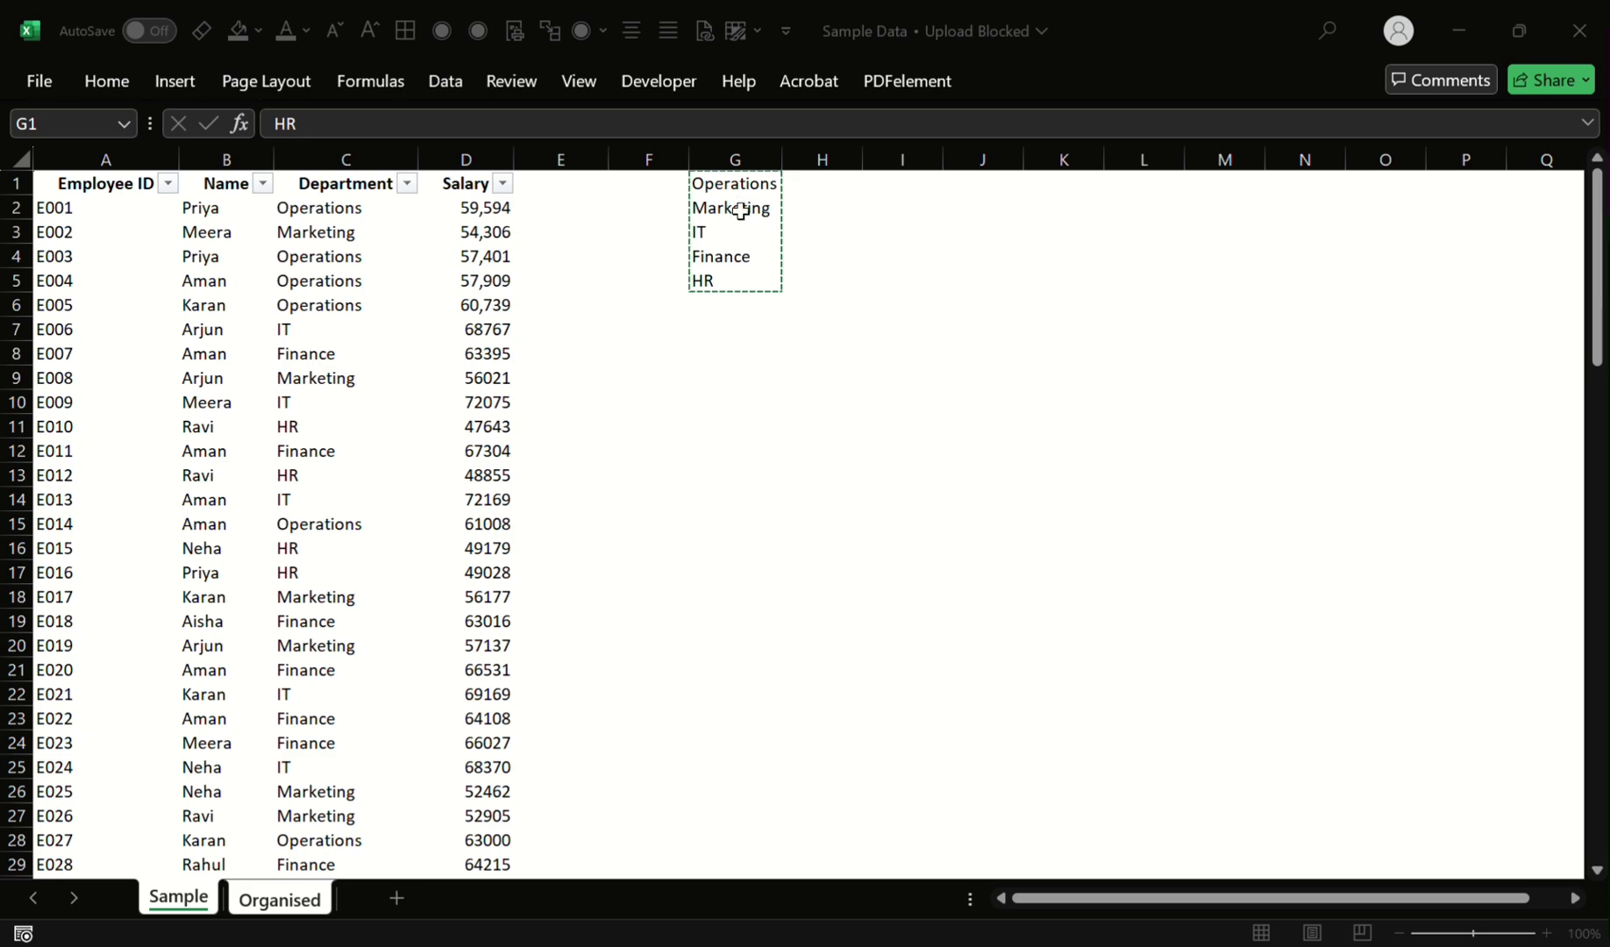
click(500, 845)
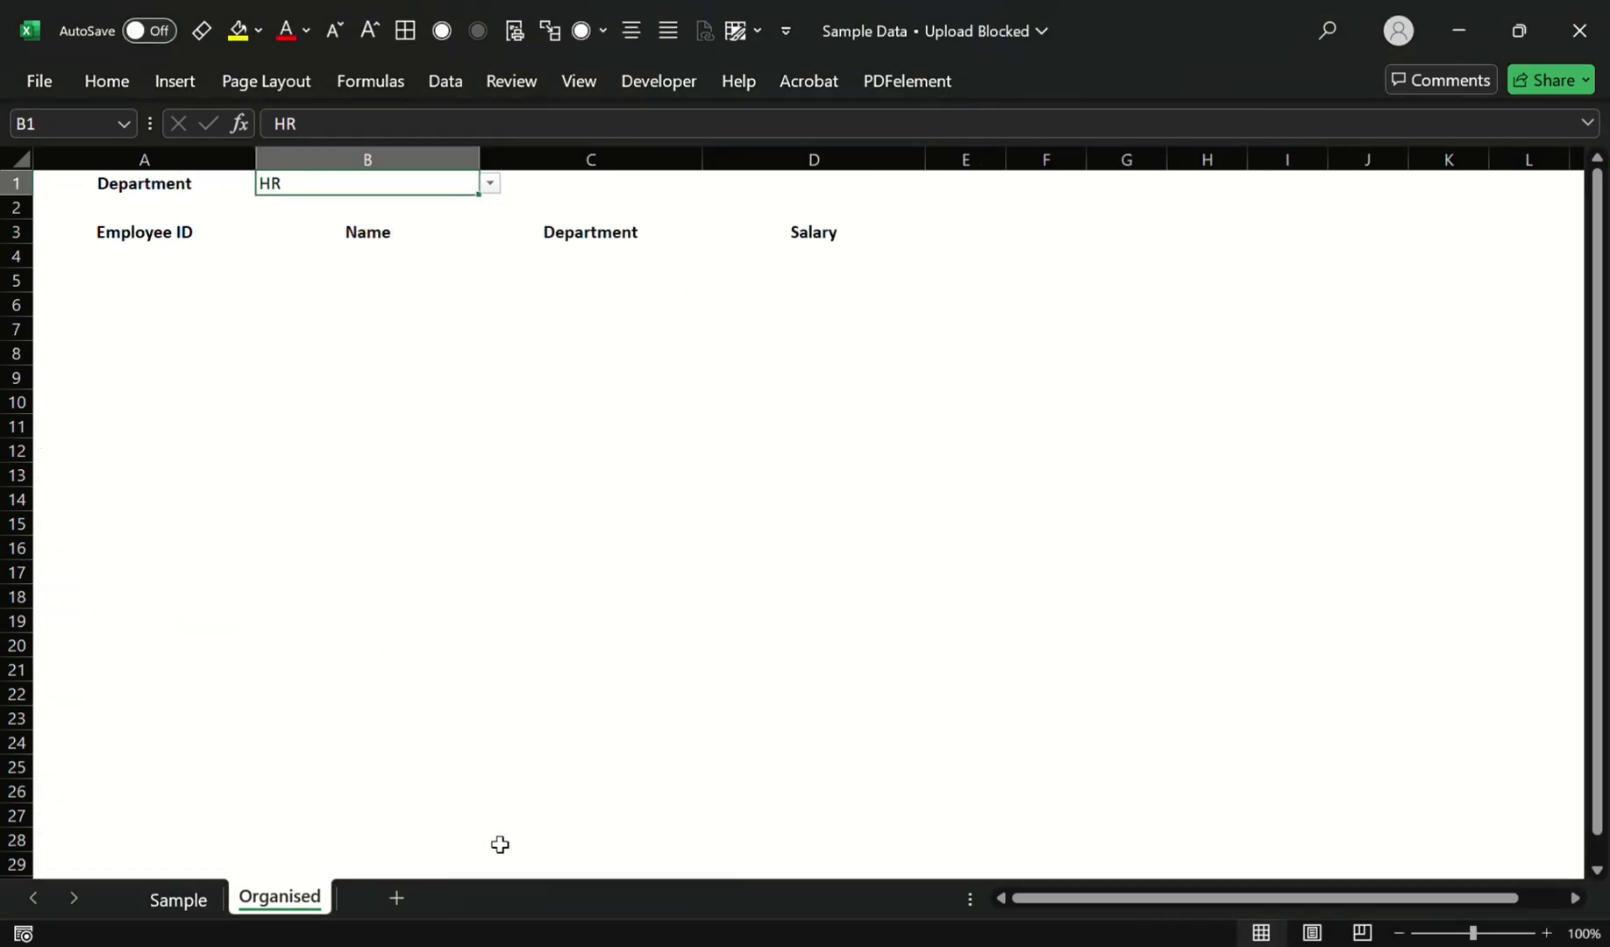
Step: Try to enter SALES in cell B1 to test the department dropdown's validation, and discard the entry
key(Down)
key(alt)
key(Escape)
key(Up)
text(S)
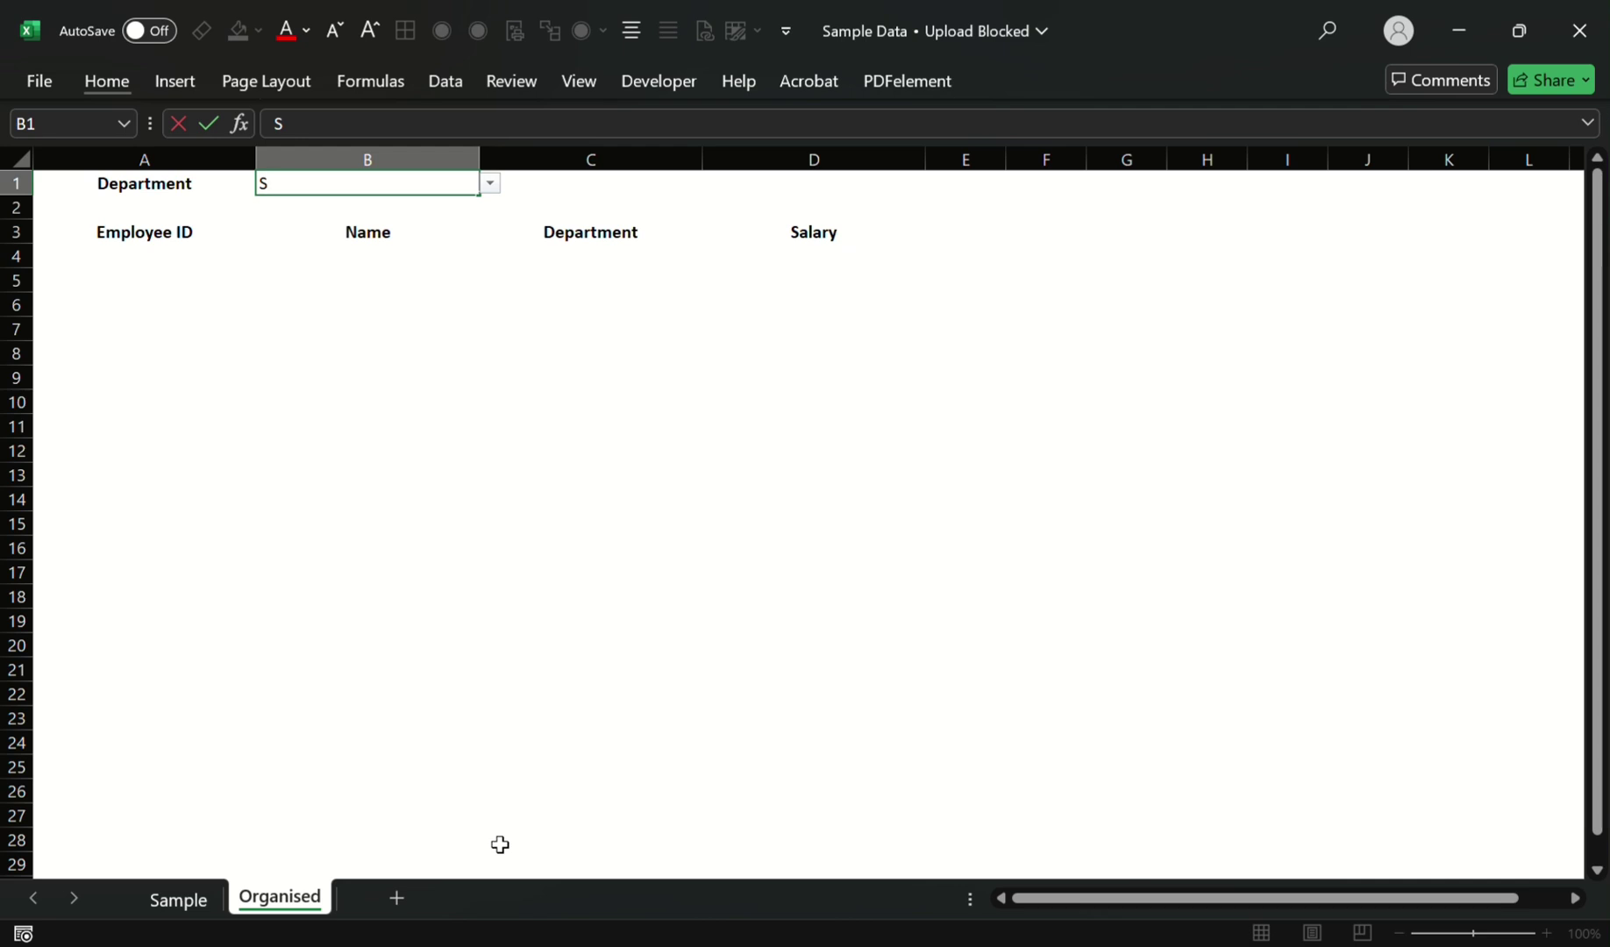
text(ALES)
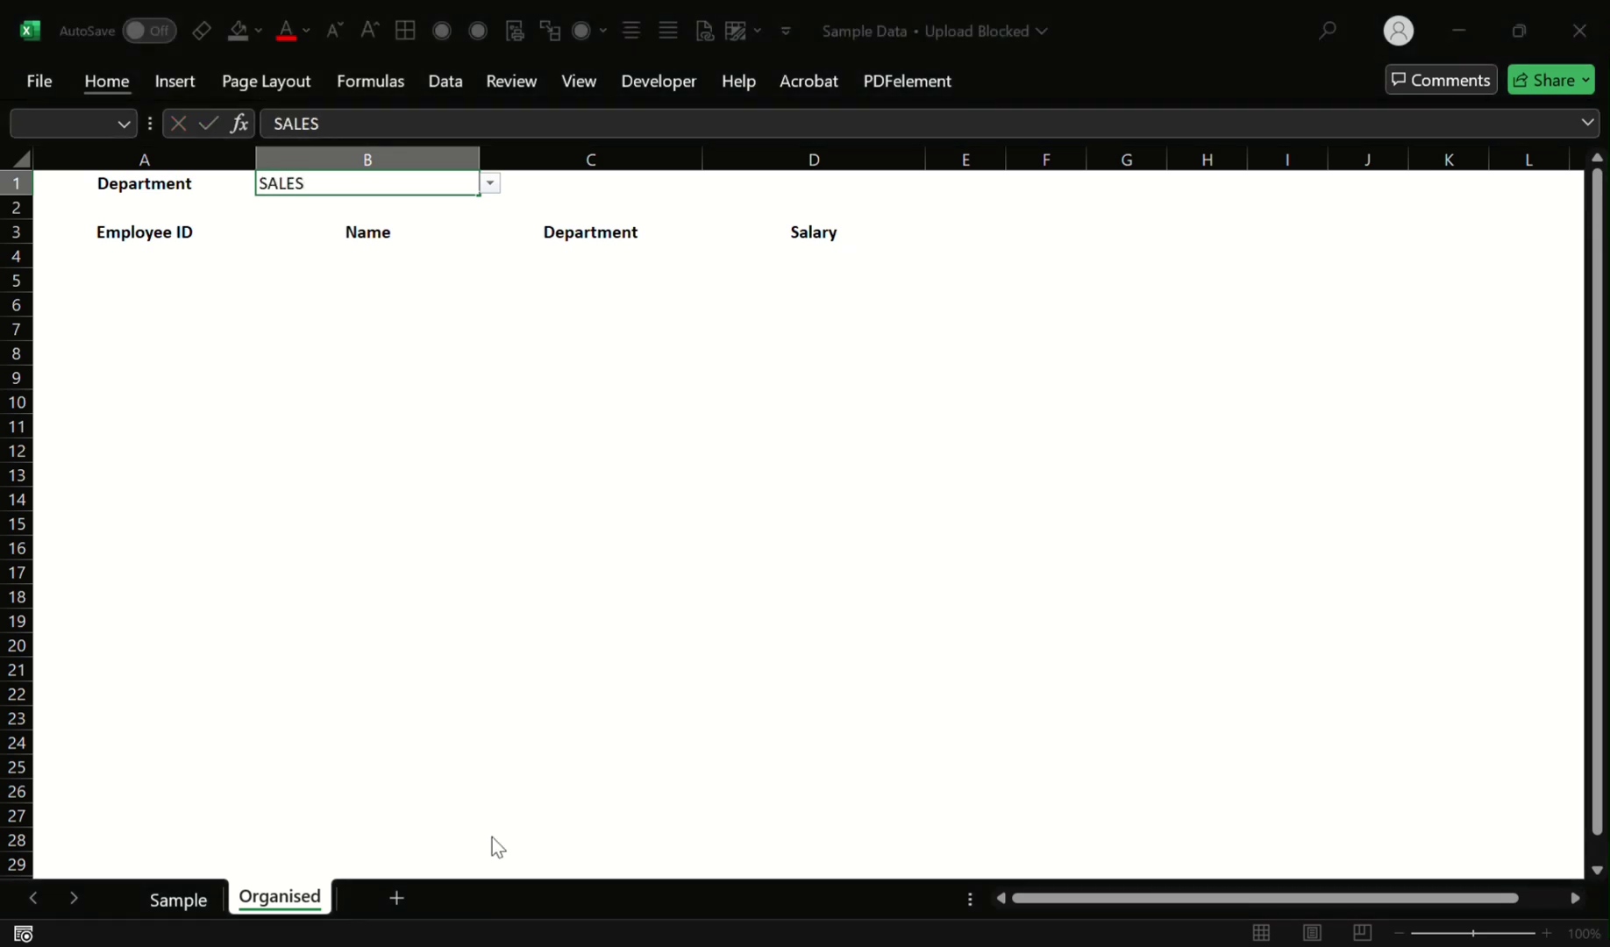
key(BackSpace)
key(BackSpace)
key(BackSpace)
key(Escape)
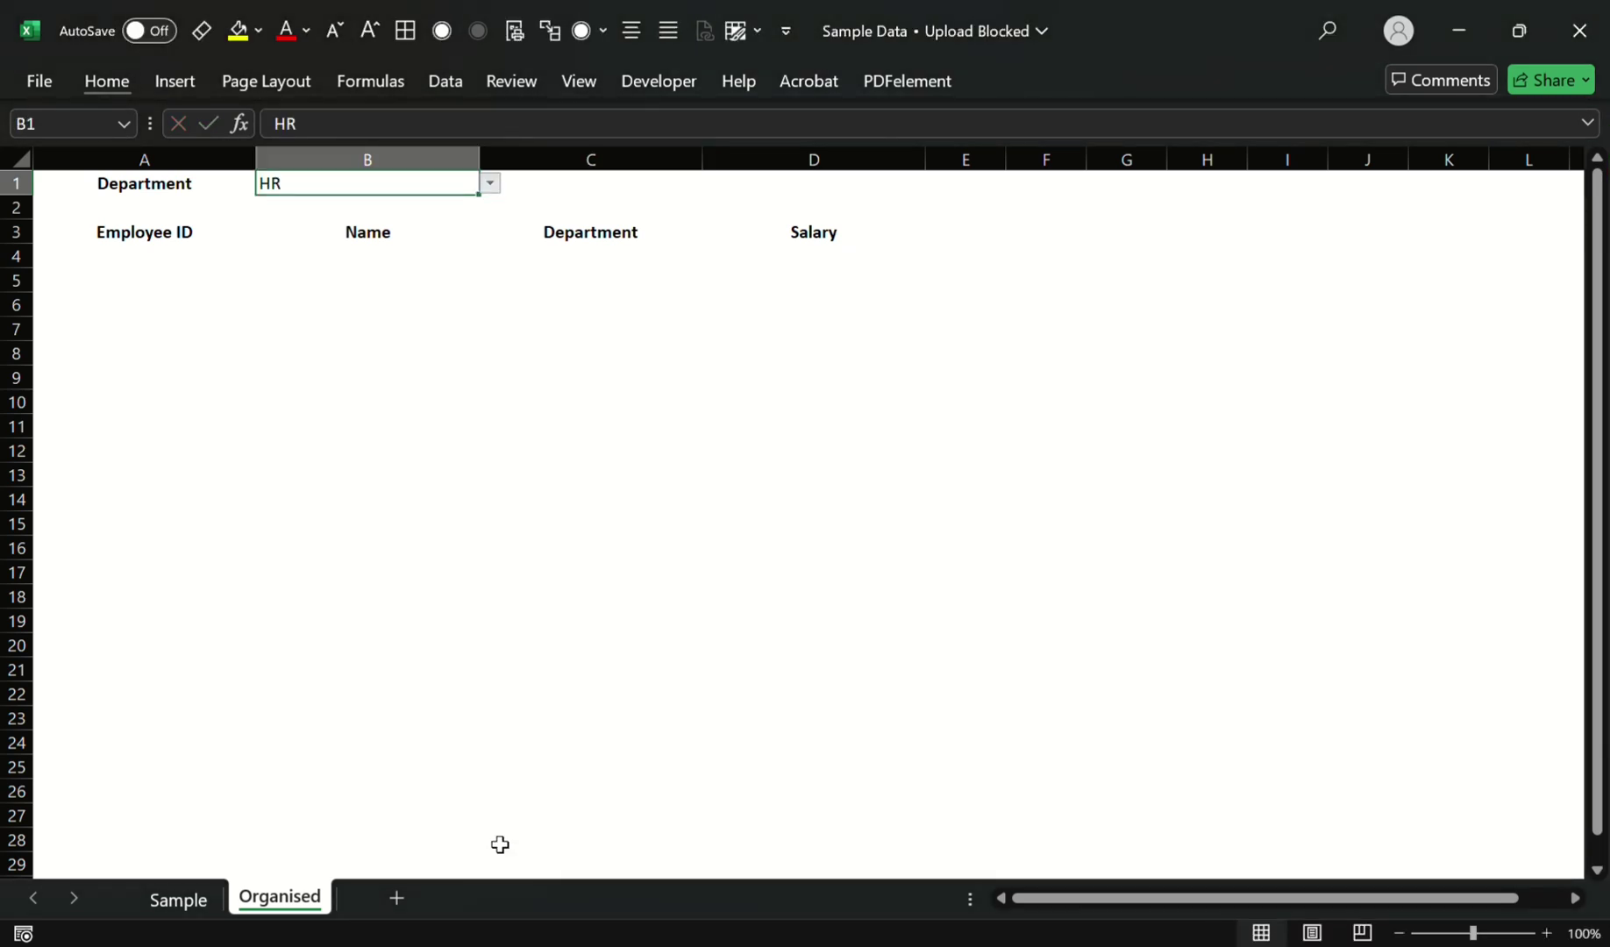
Step: Undo the change of cell B1's department to HR
key(ctrl+z)
key(Down)
key(Down)
key(Left)
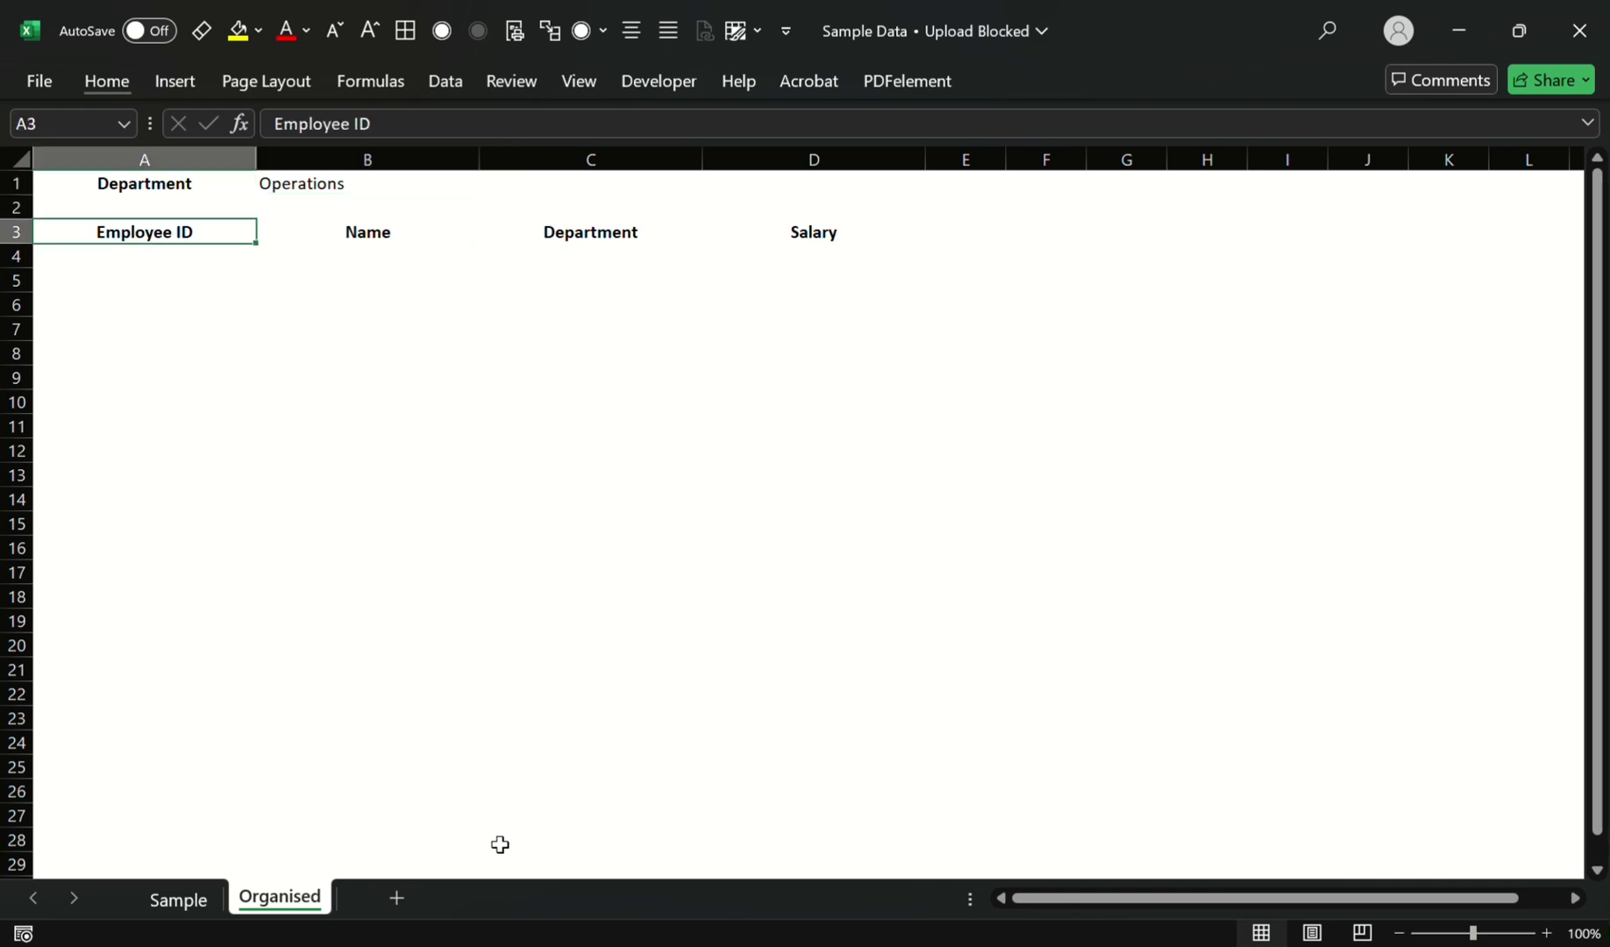
key(Down)
key(Right)
key(Right)
key(Right)
key(Left)
key(Left)
key(Left)
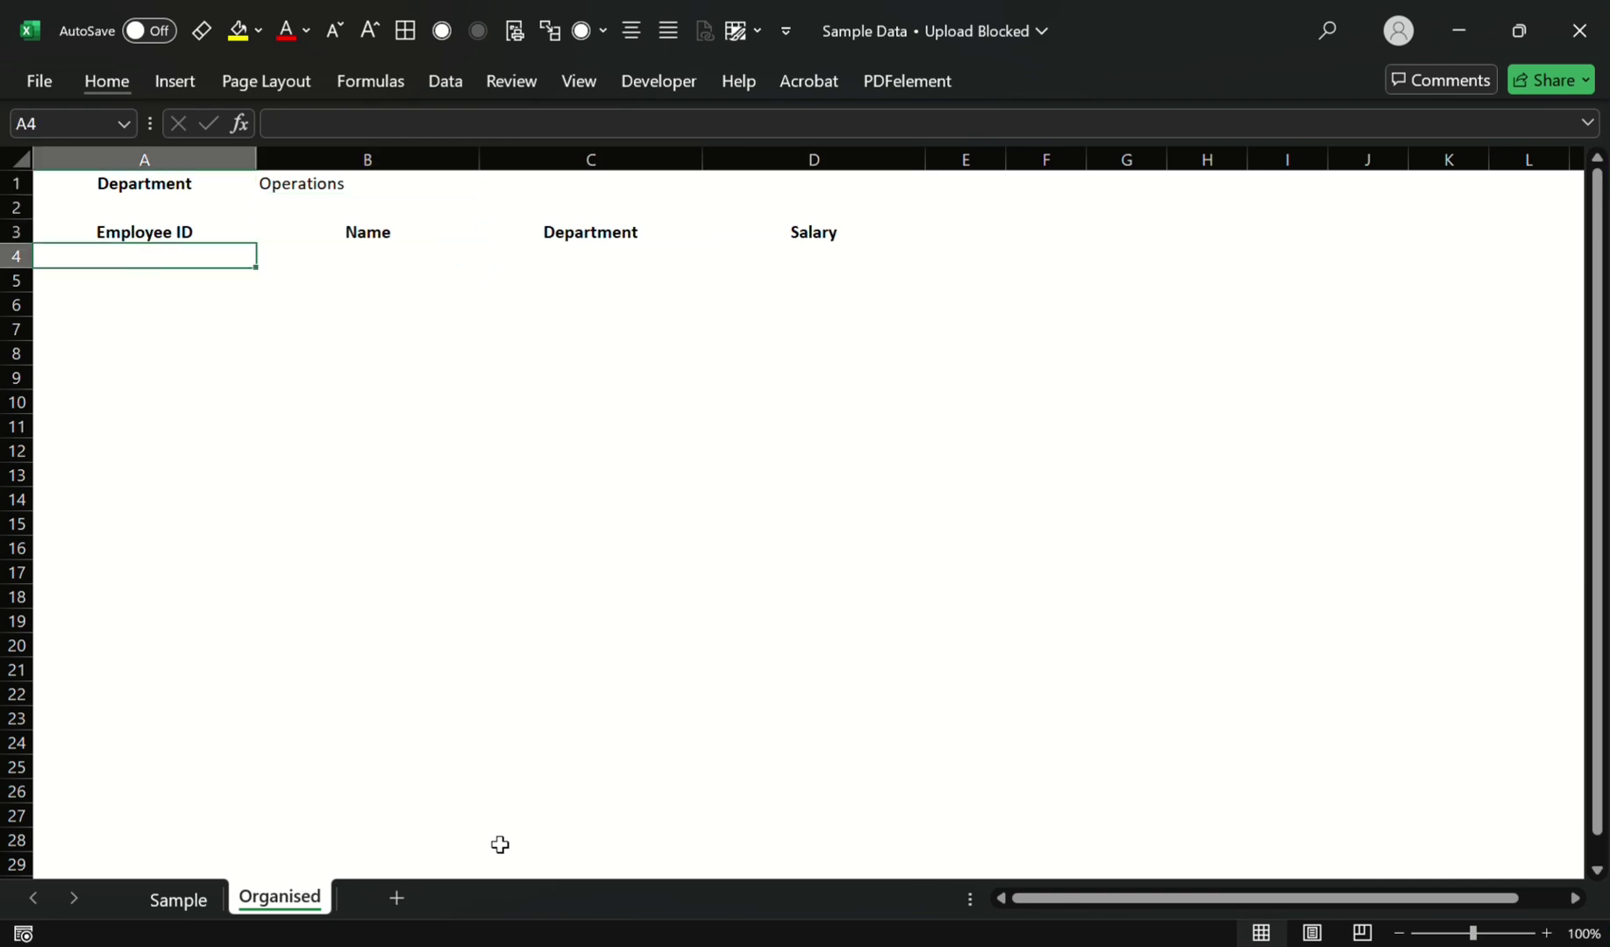
Step: Filter the employee list on the Sample sheet by the Operations department
key(Up)
key(ctrl+Page_Up)
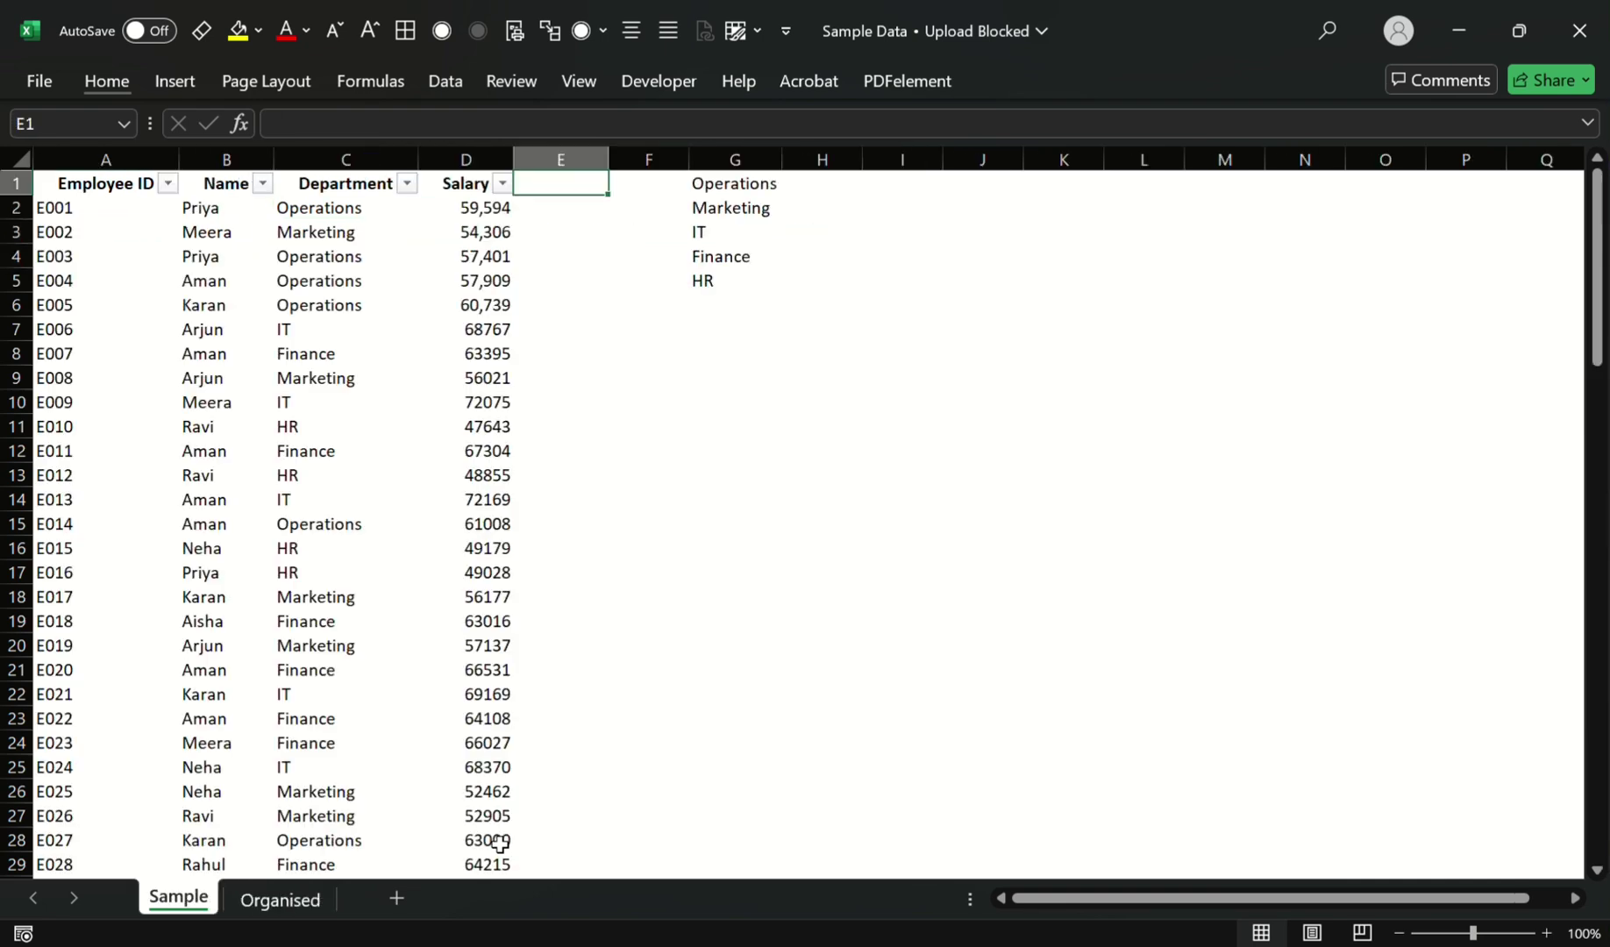
key(Left)
key(Left)
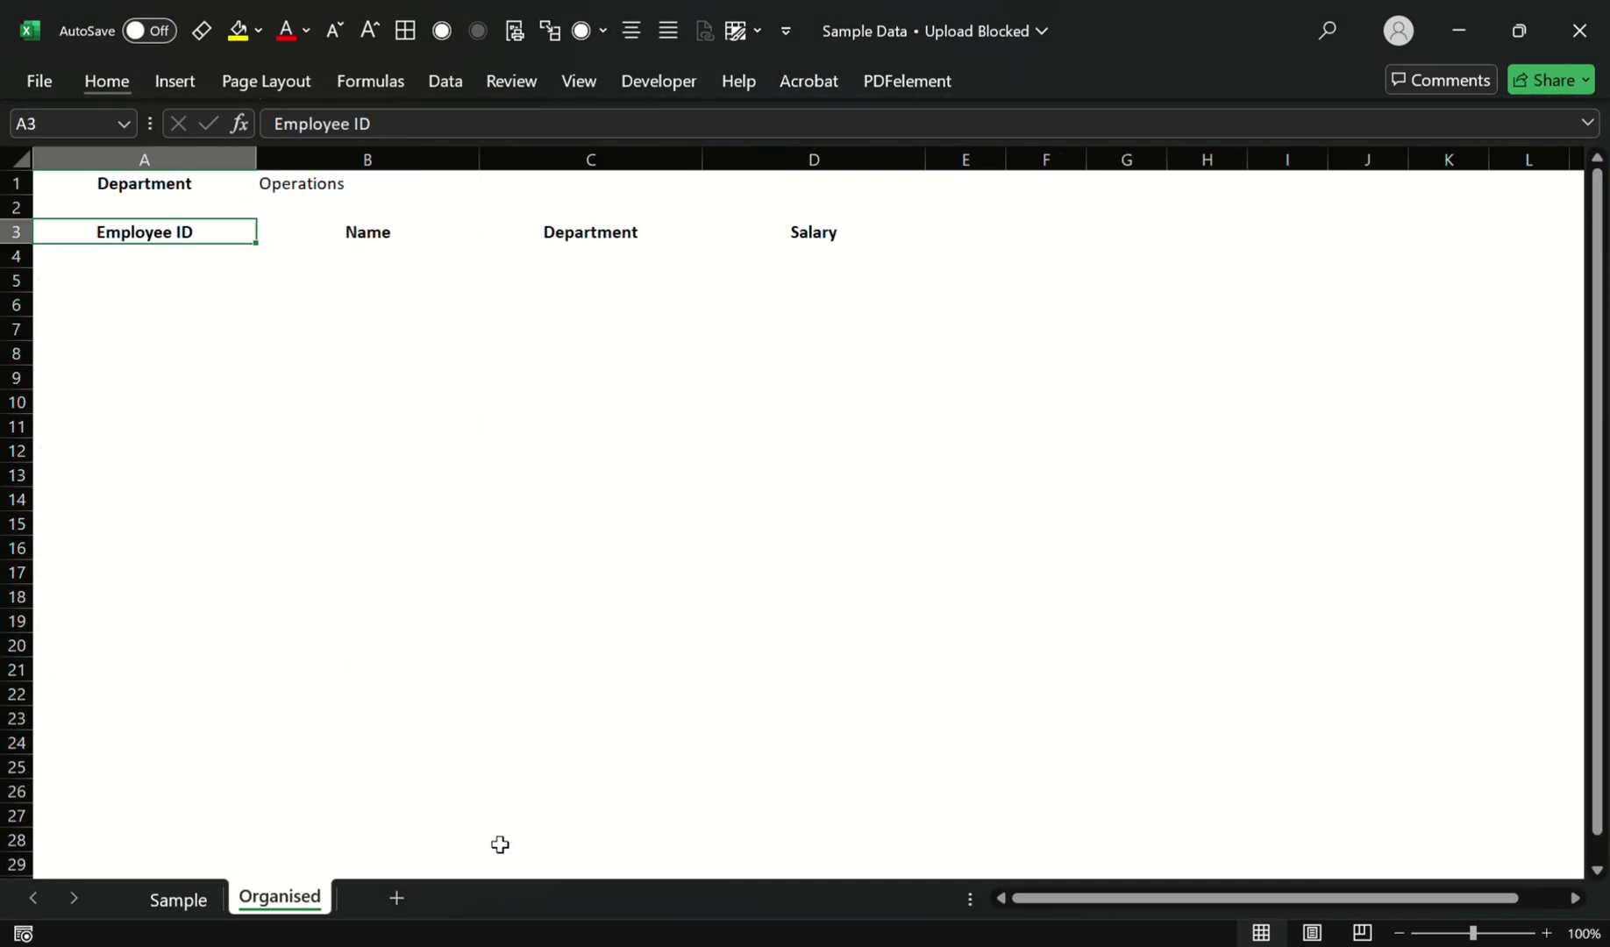
text(=)
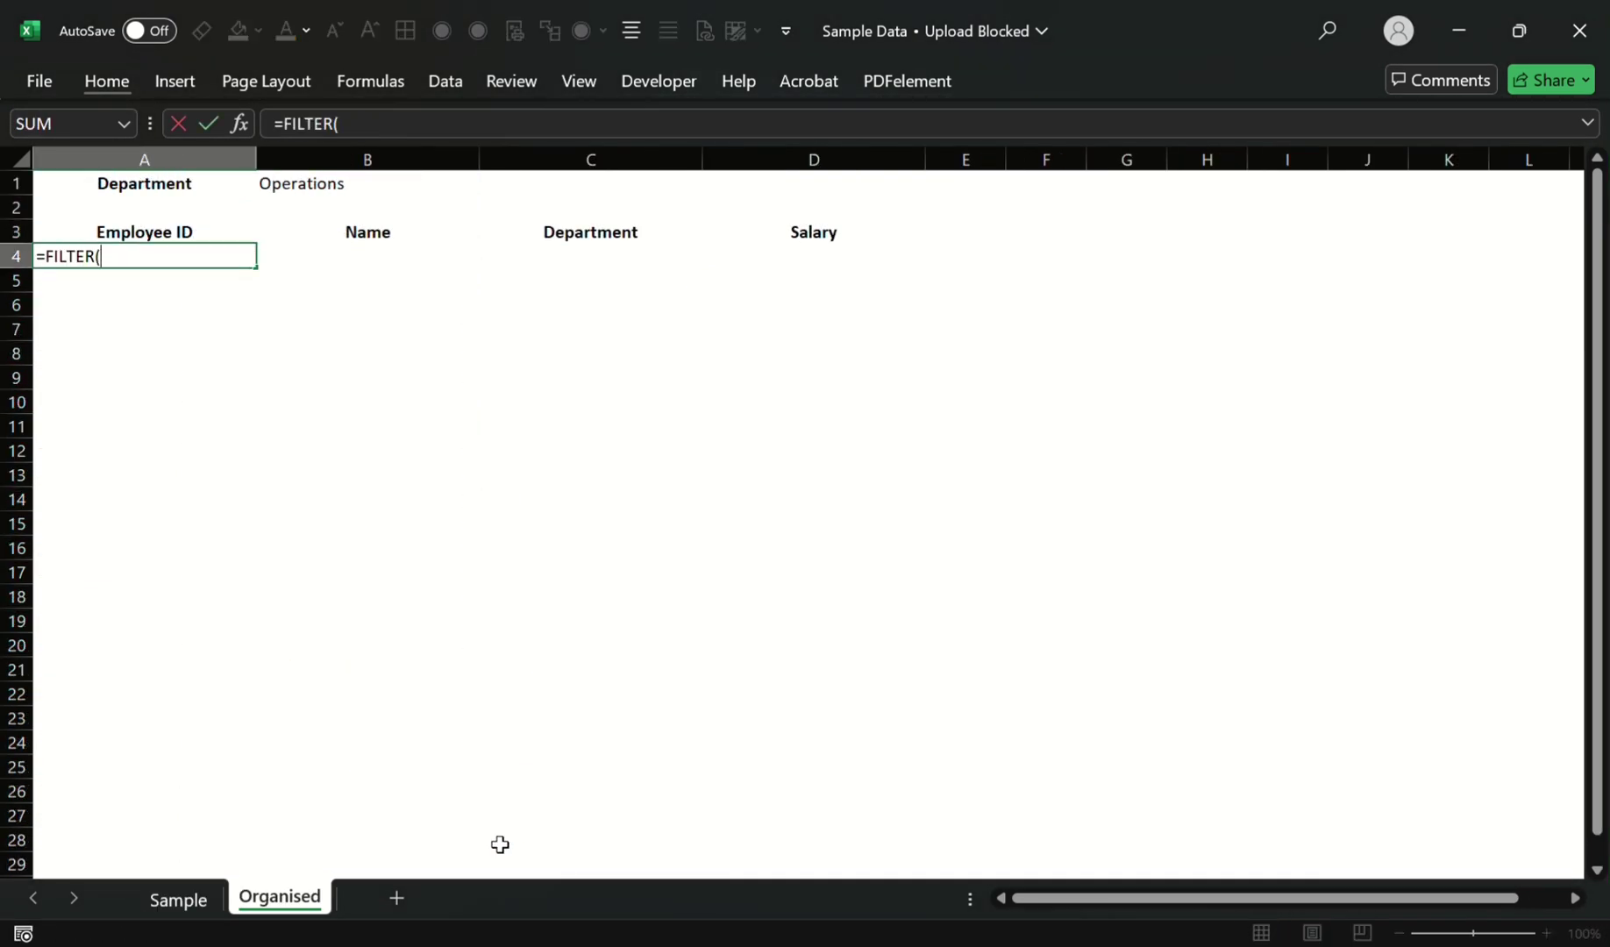
text(FILTER()
key(ctrl+Page_Up)
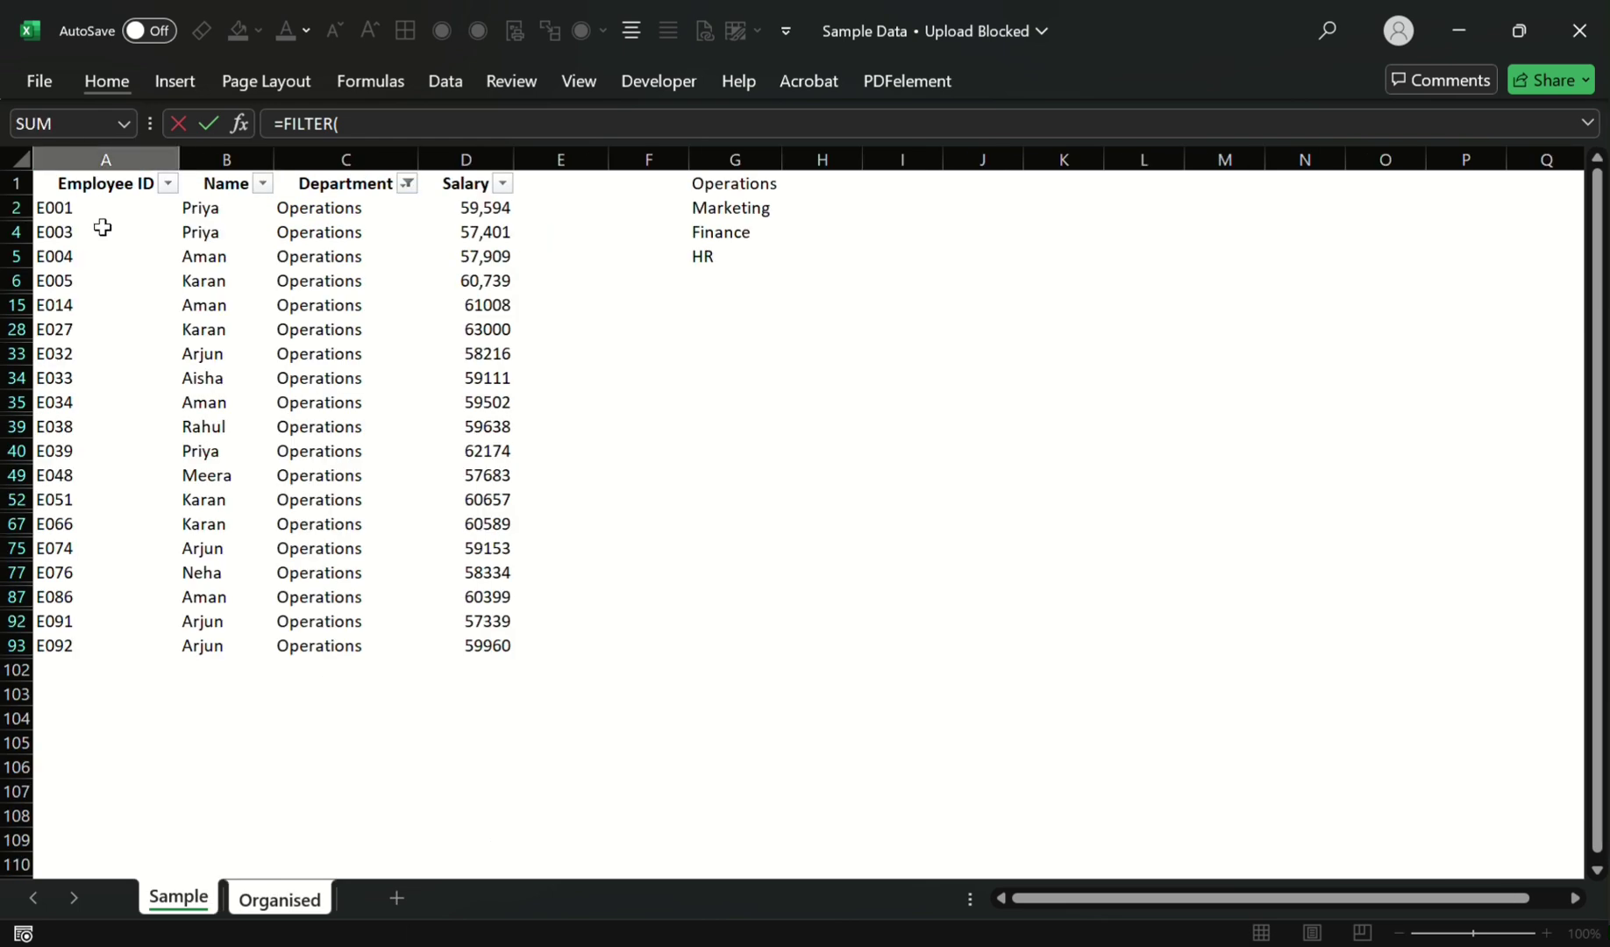
click(118, 210)
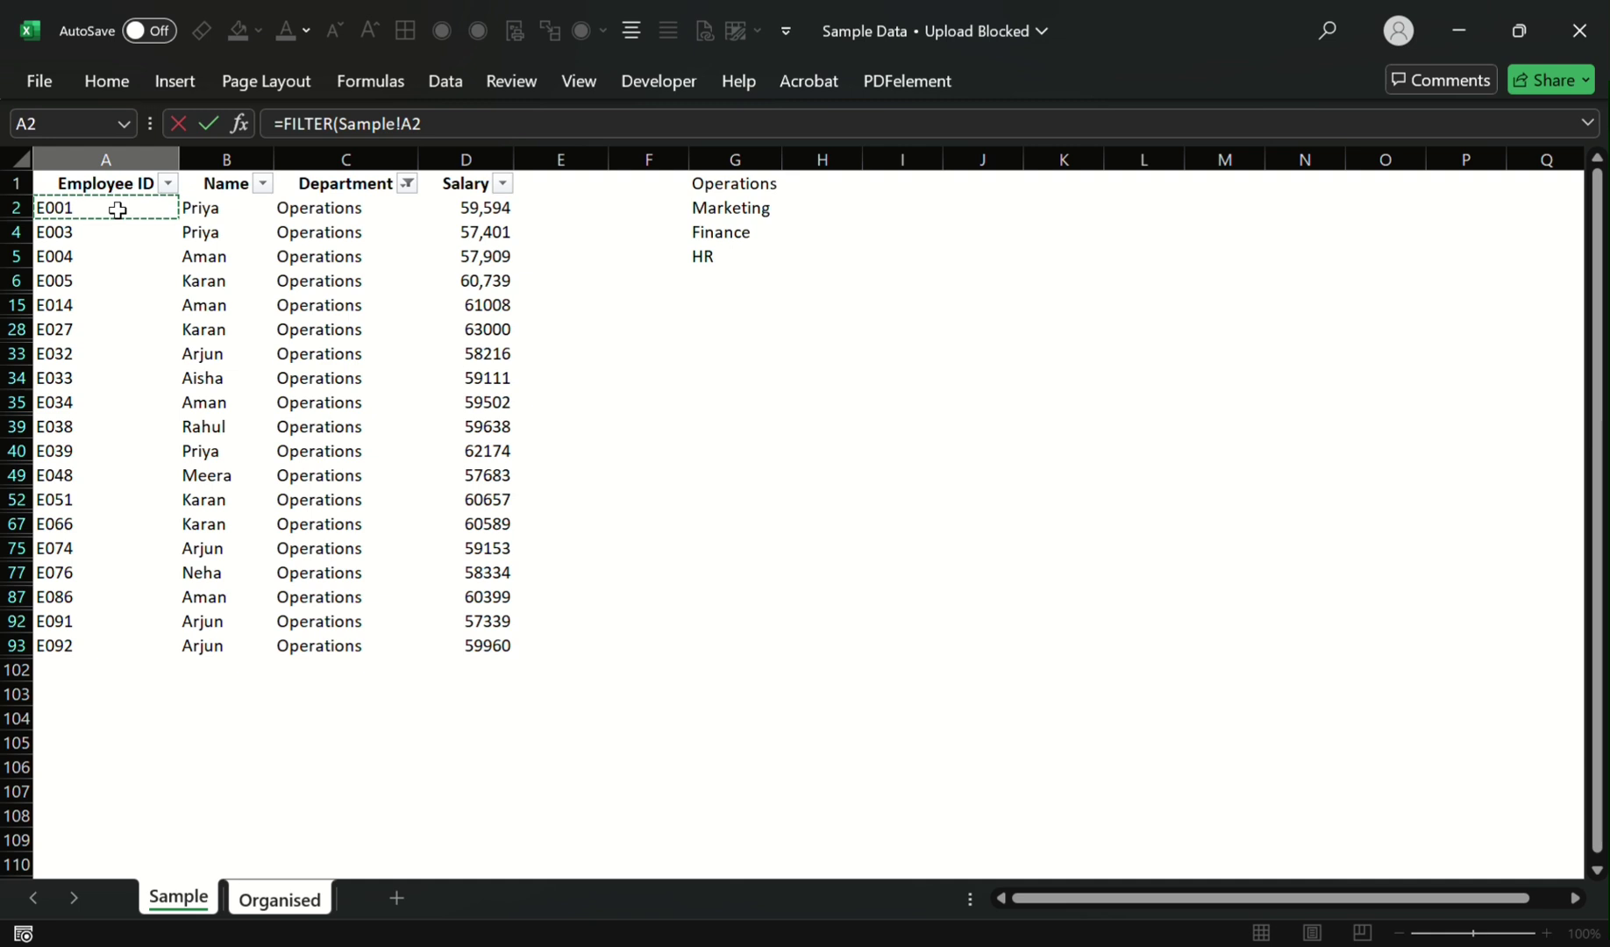
key(ctrl+shift+Down)
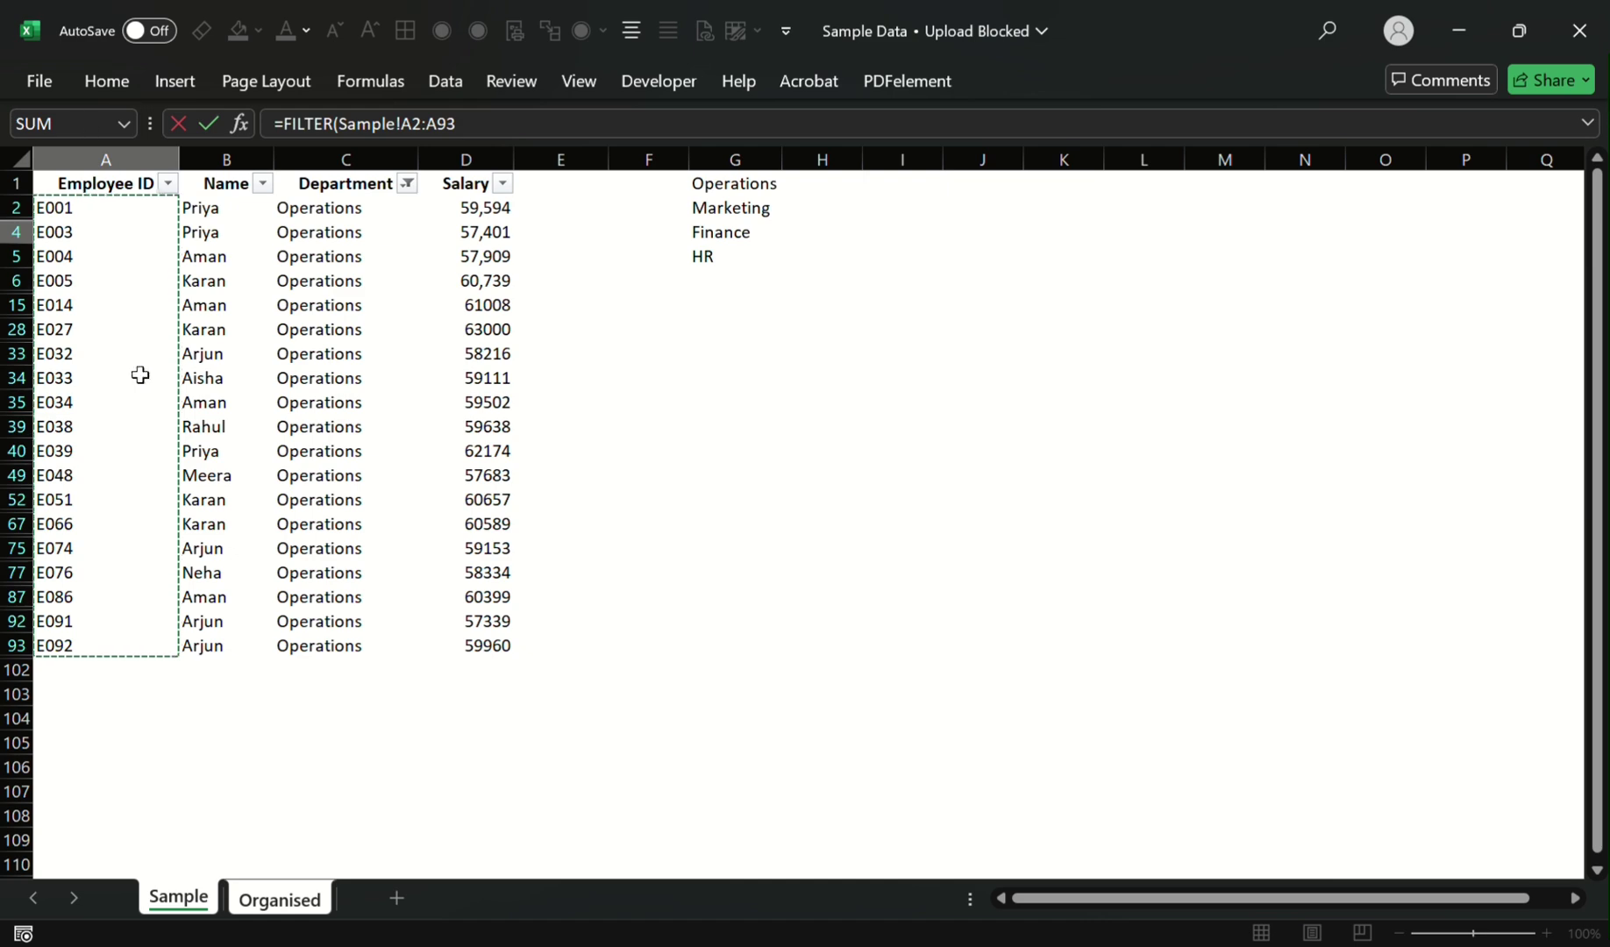
key(Escape)
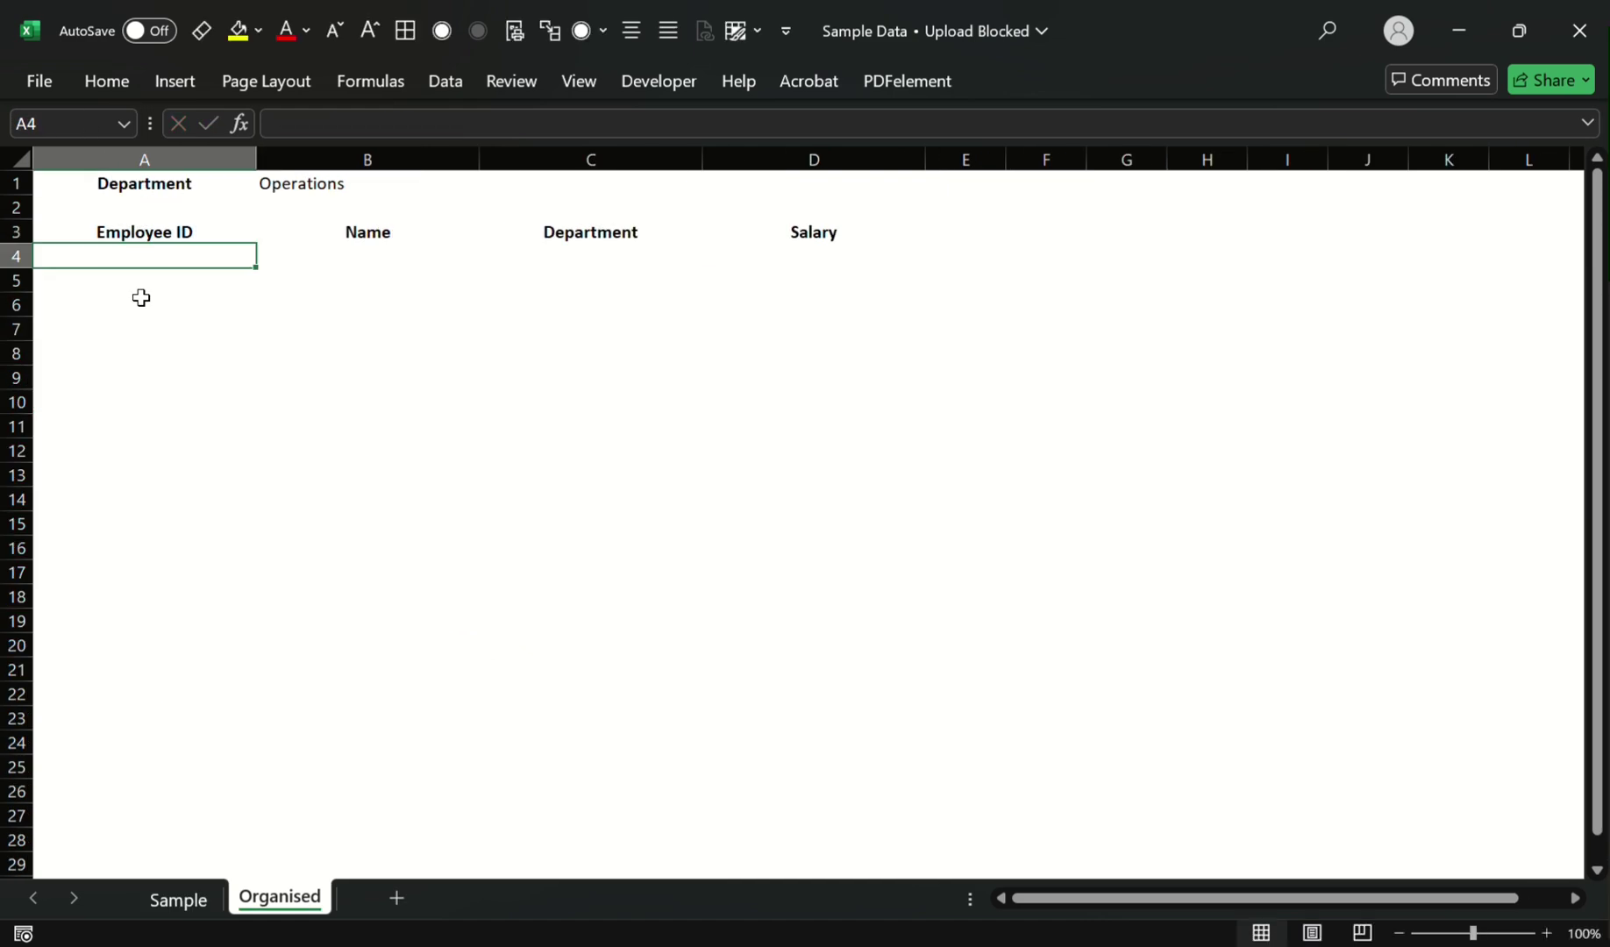
Step: Clear the department filter on the Sample sheet and convert the employee data in A1:D101 into a table with headers
key(ctrl+Page_Up)
key(Left)
key(Up)
key(ctrl+shift+l)
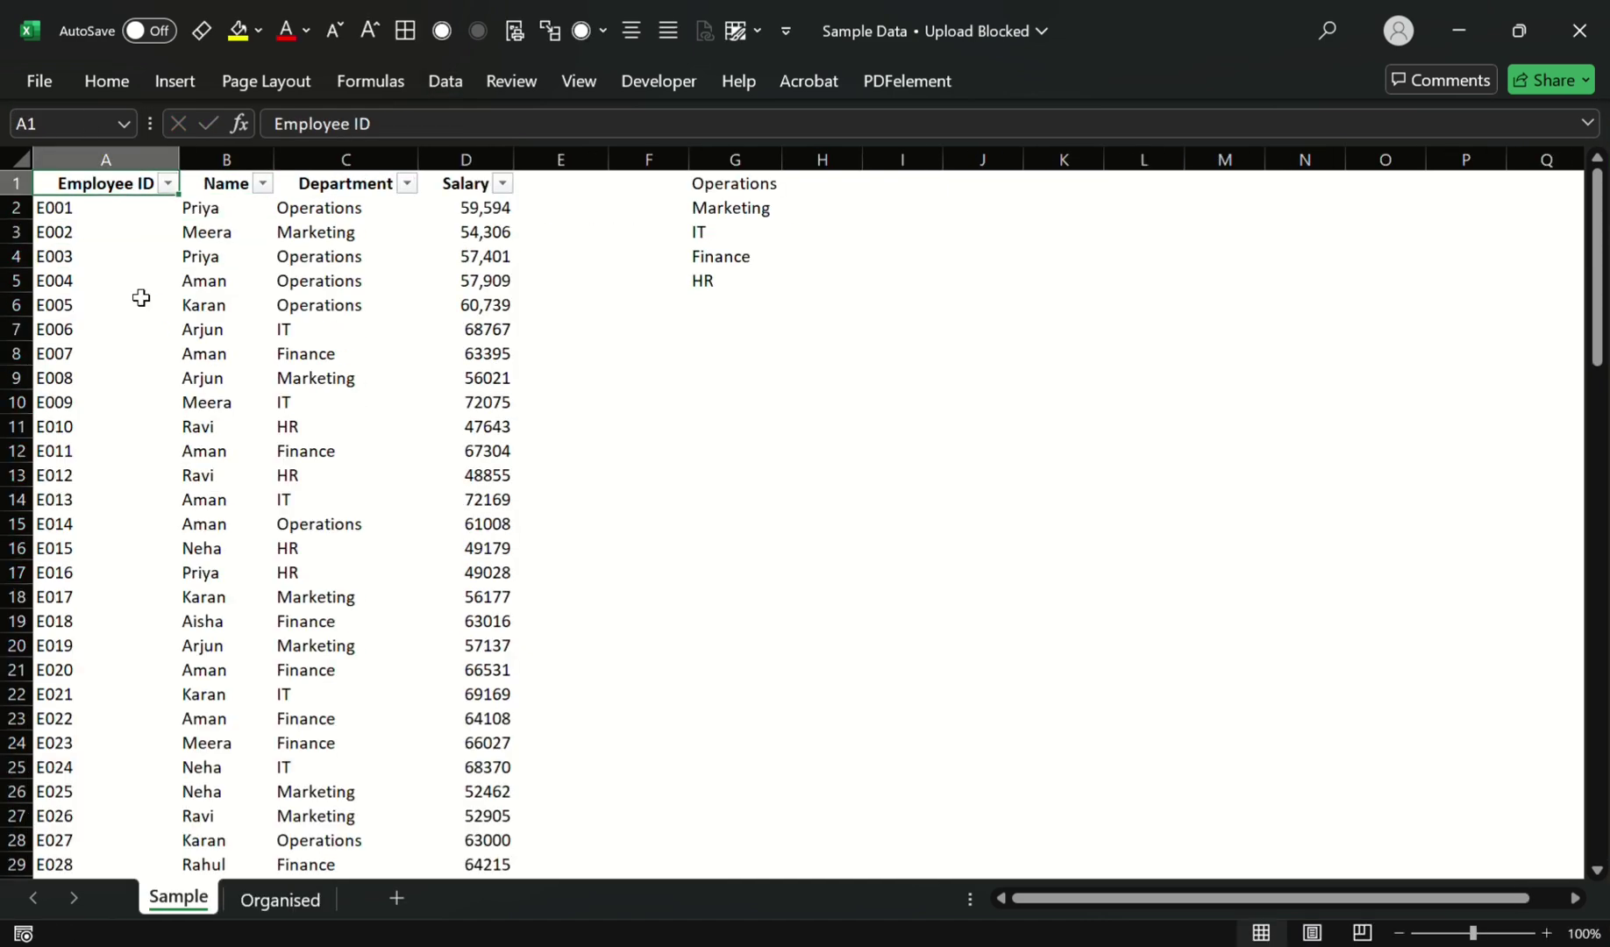
key(ctrl+shift+End)
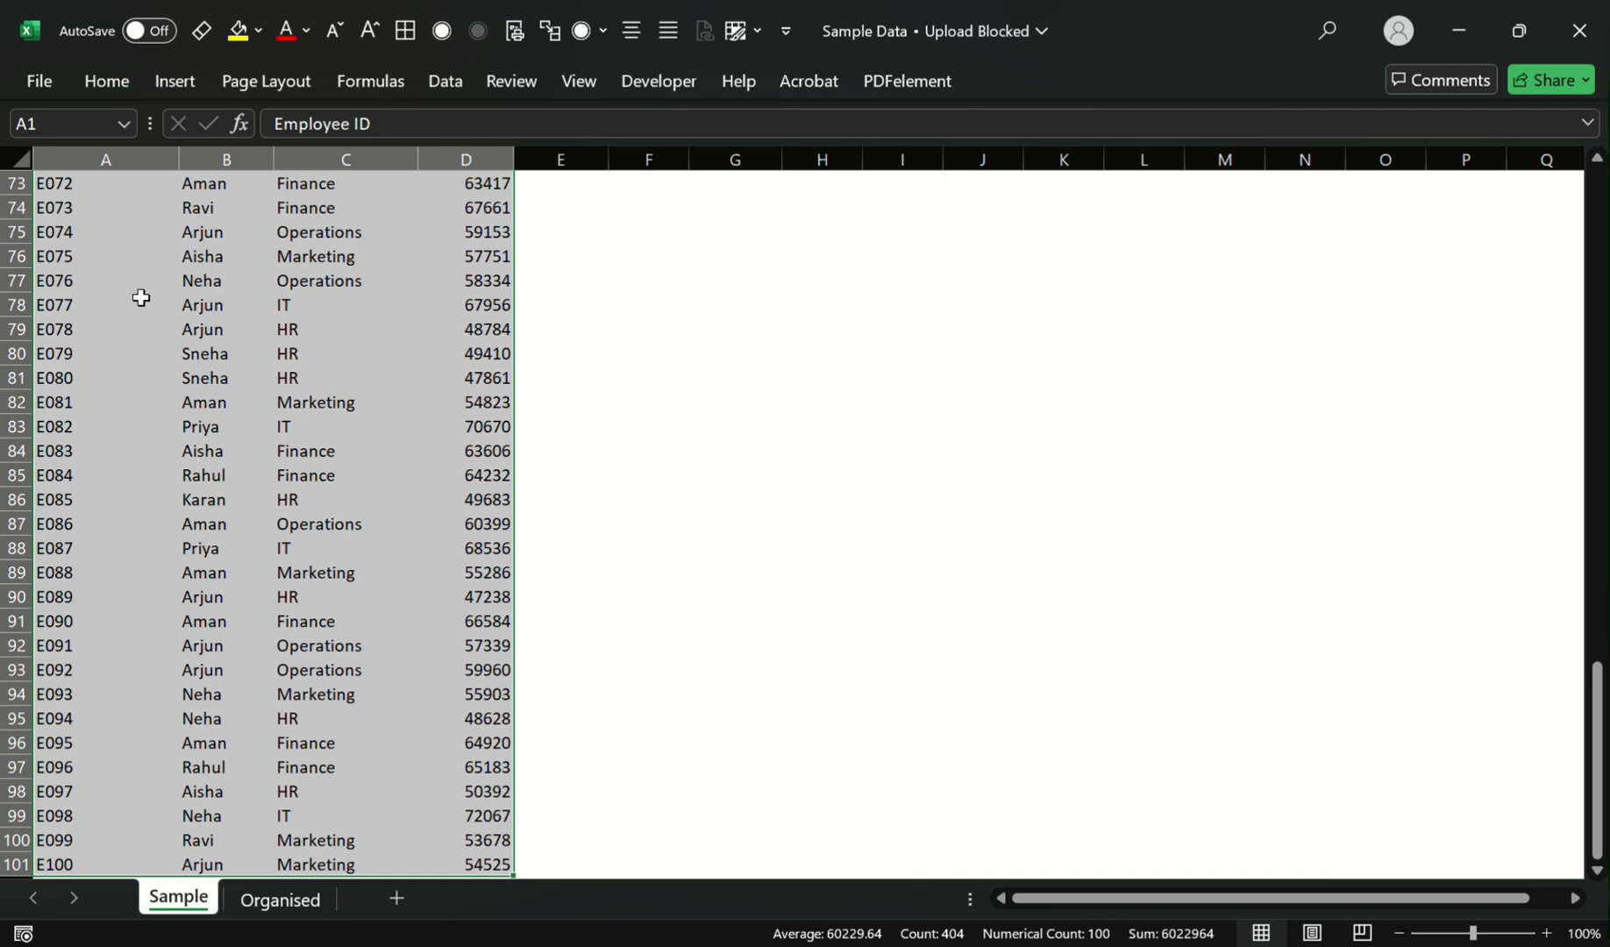
key(ctrl+t)
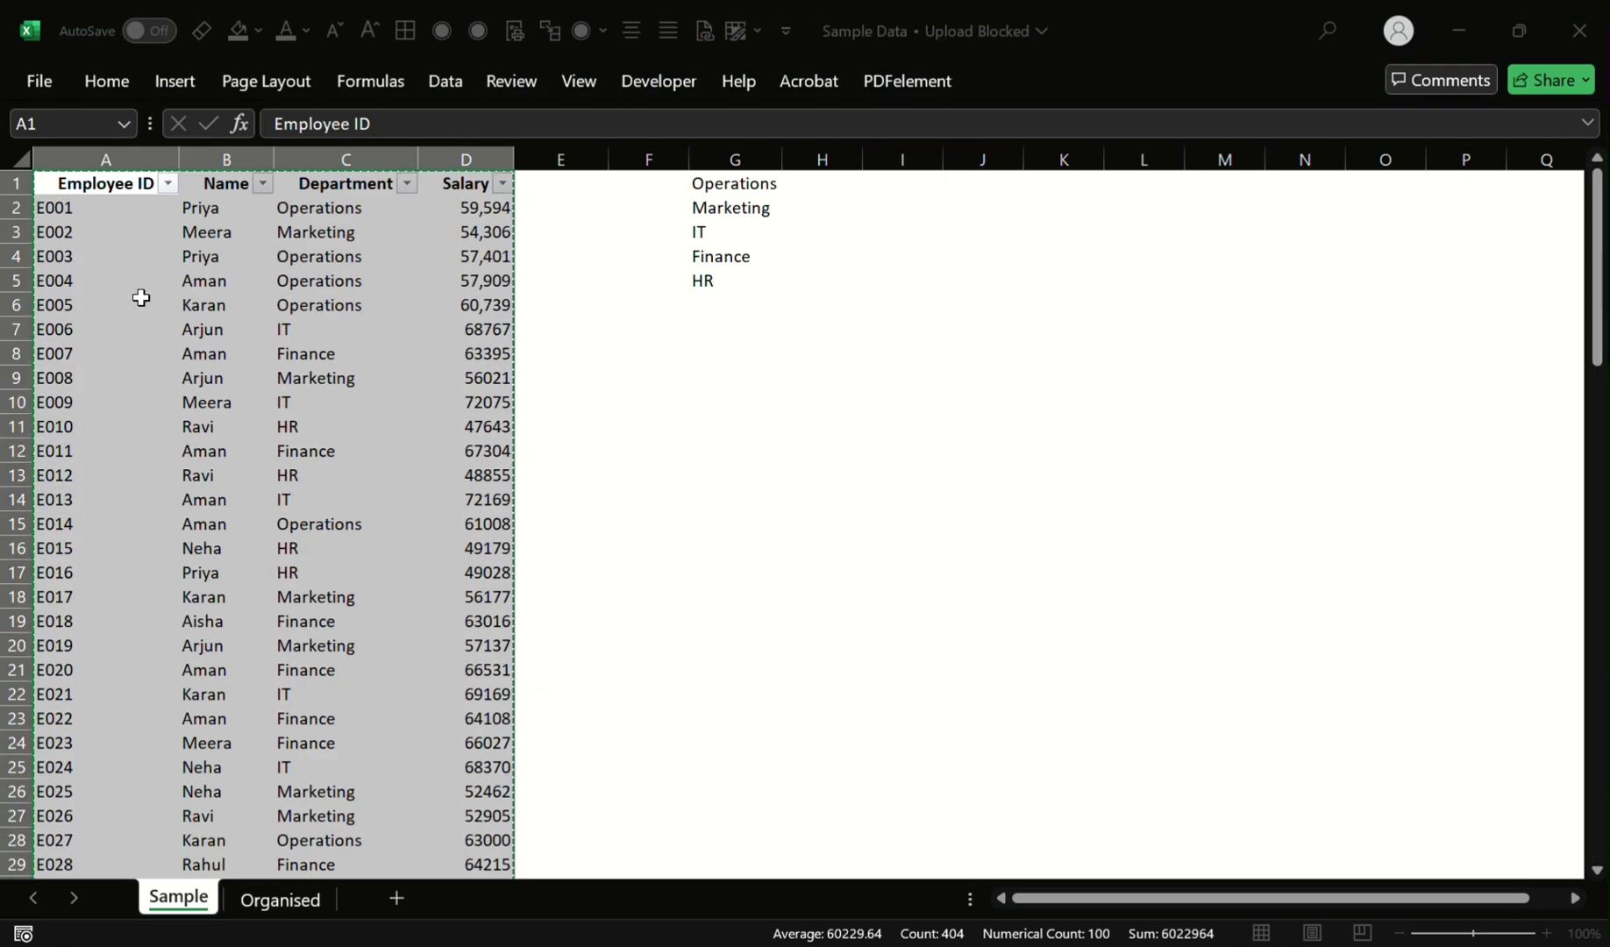
key(Return)
Step: Examine the last and first rows of the new employee table on the Sample sheet
key(Down)
key(ctrl+Down)
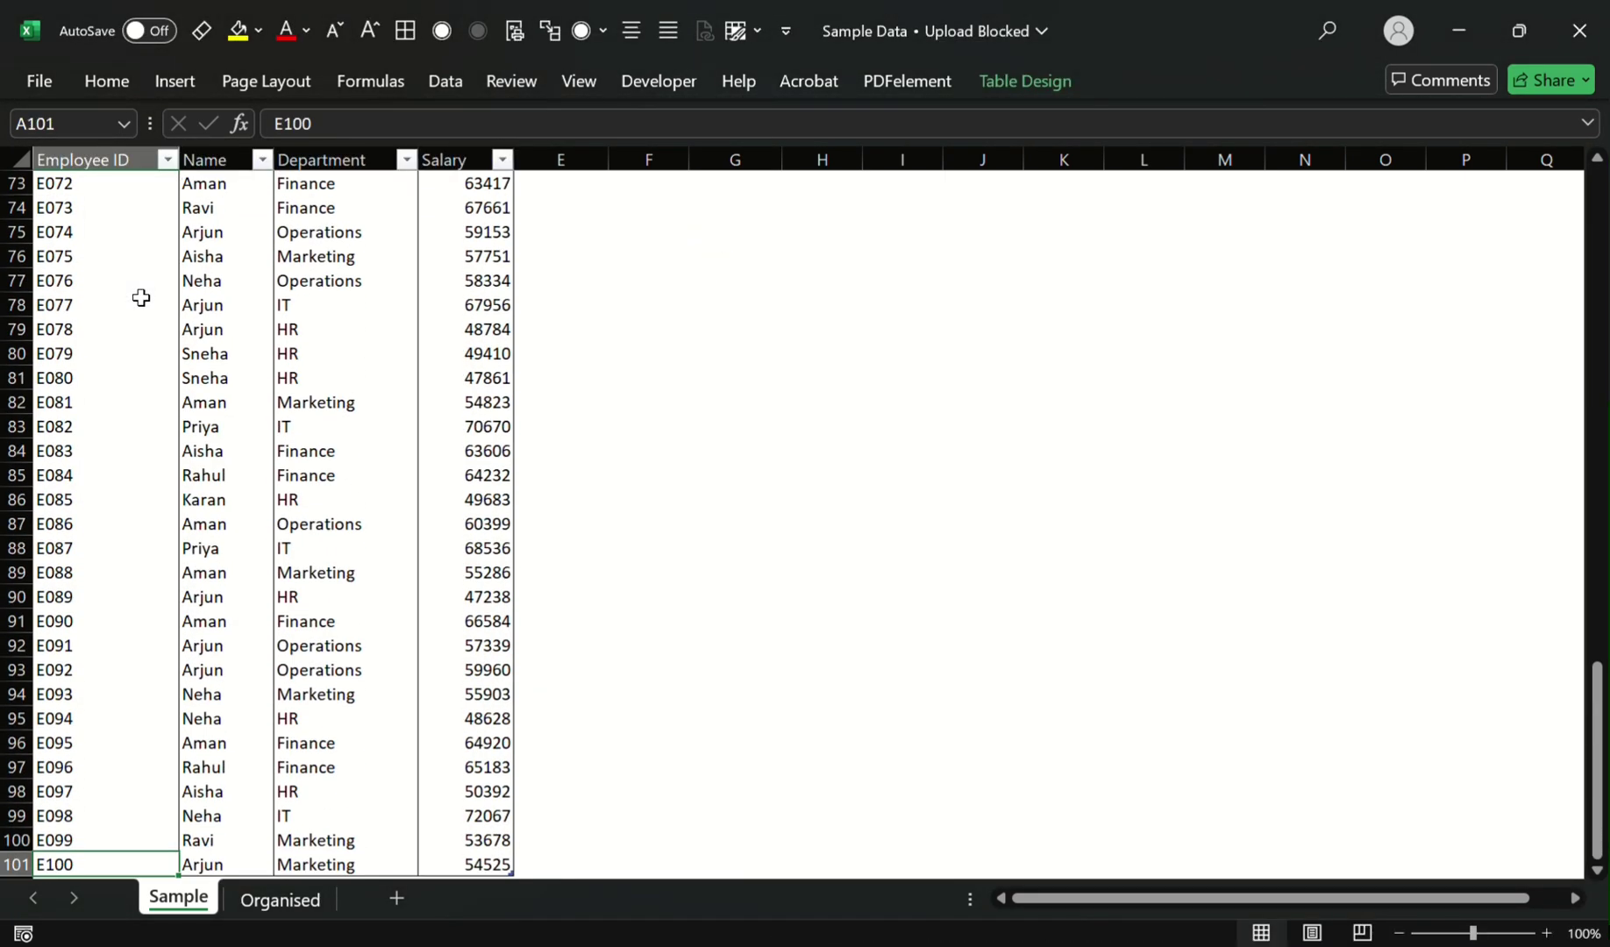
key(Up)
key(Down)
key(Up)
key(ctrl+Up)
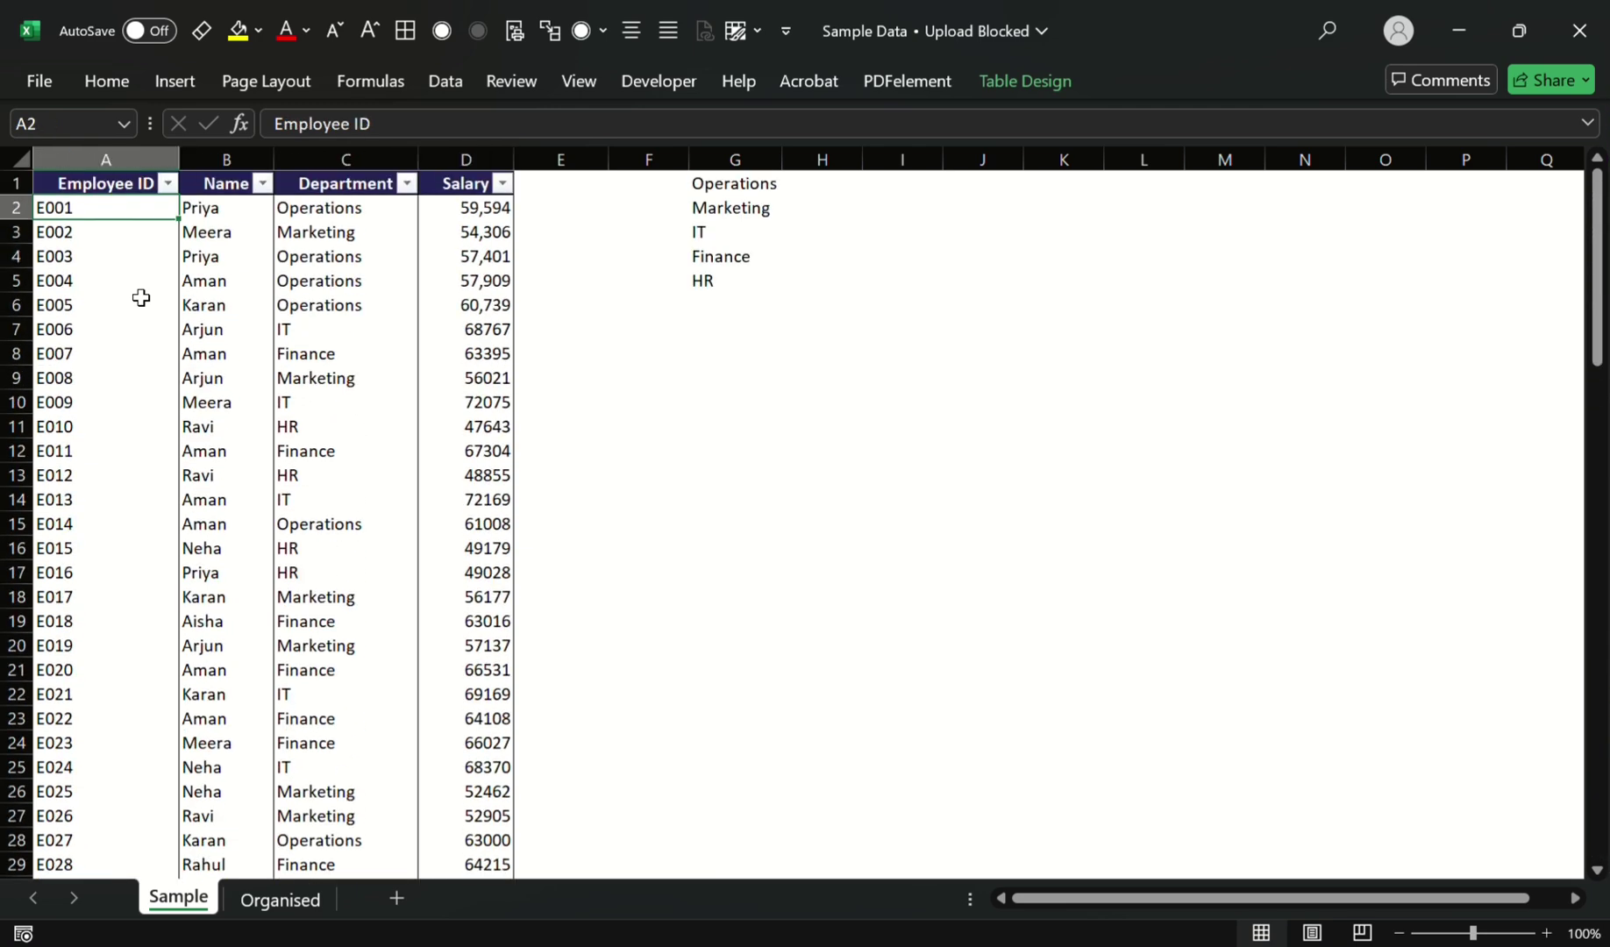
key(Down)
key(Down)
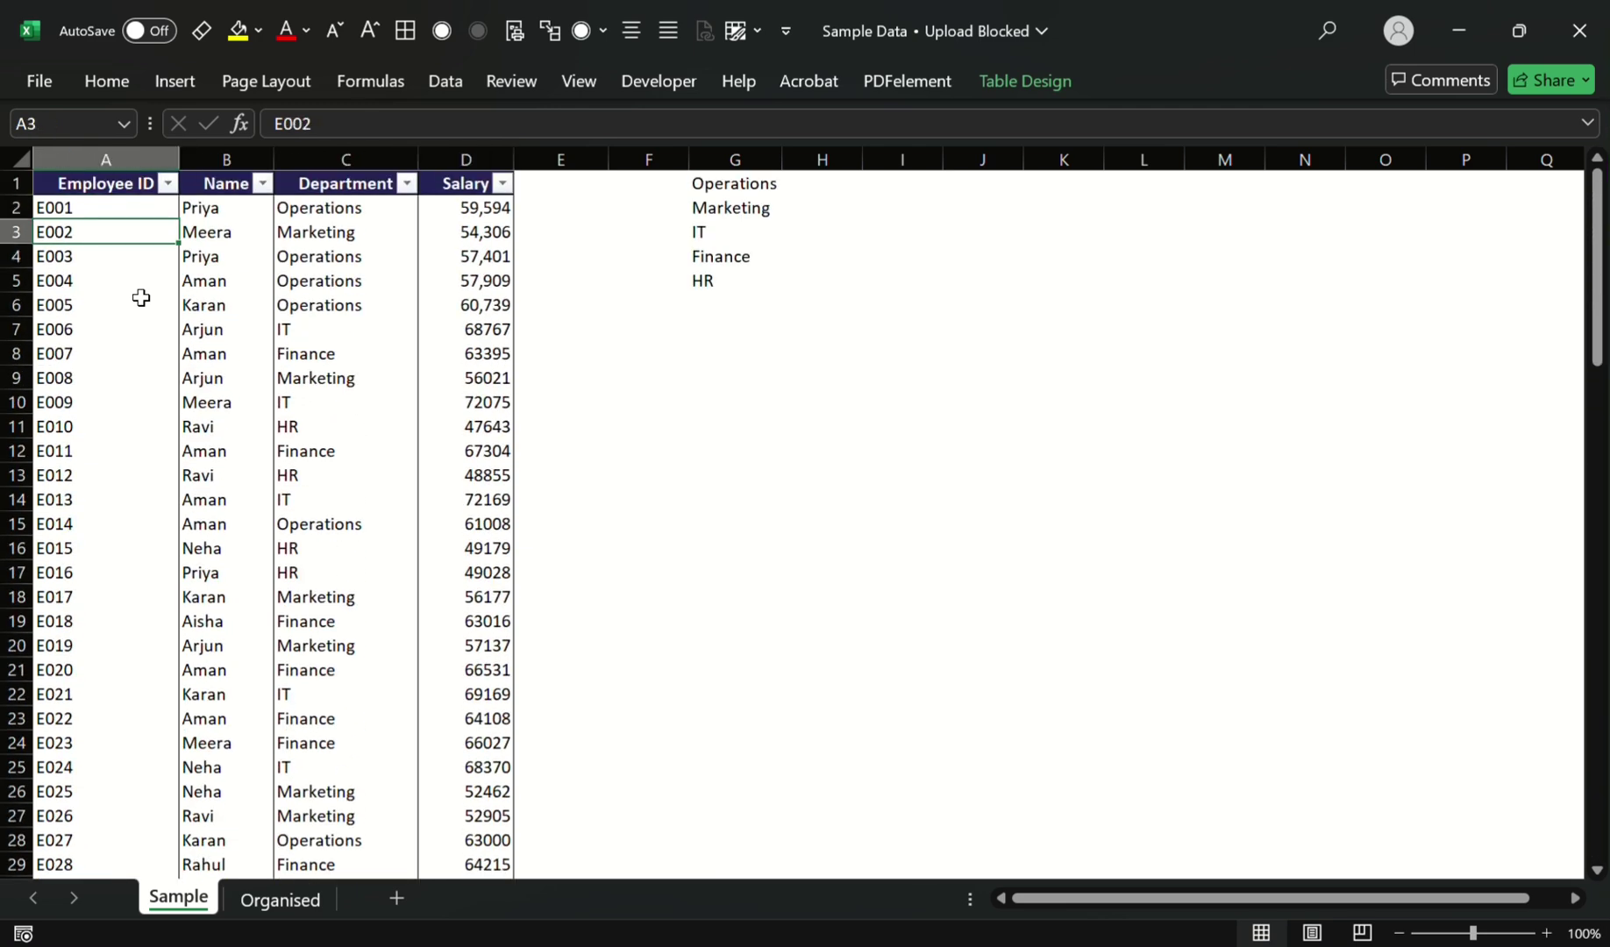
Step: Start a FILTER formula in cell A4 of the Organised sheet with Table1[Employee ID] as the array to return
key(ctrl+Page_Down)
text(=)
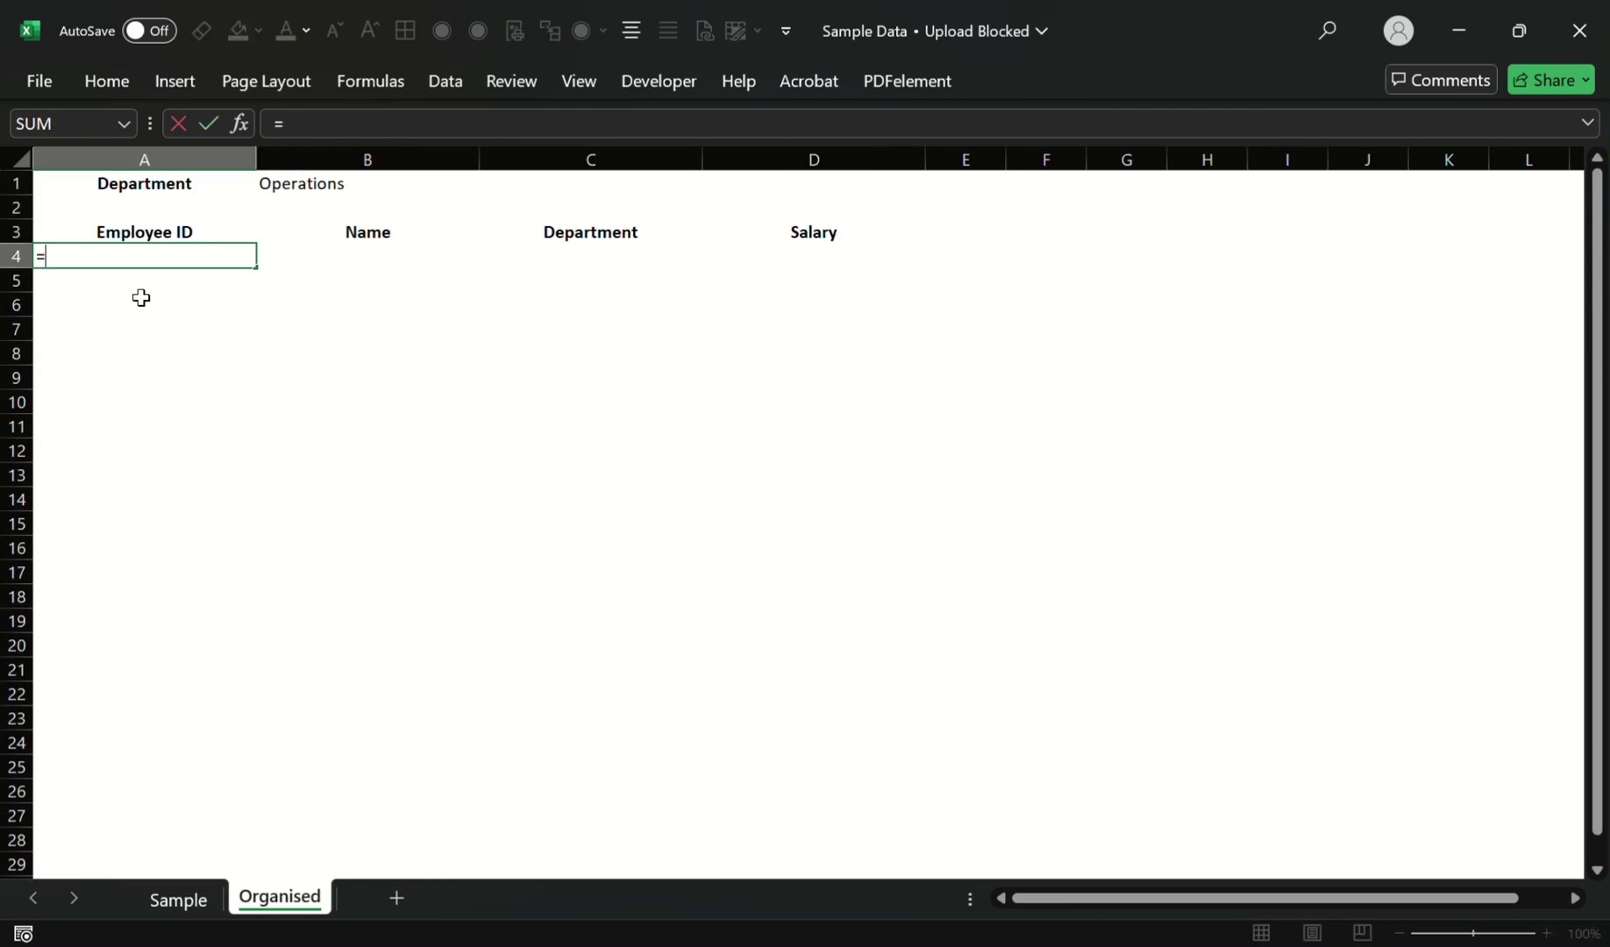
text(FILTER()
key(ctrl+Page_Up)
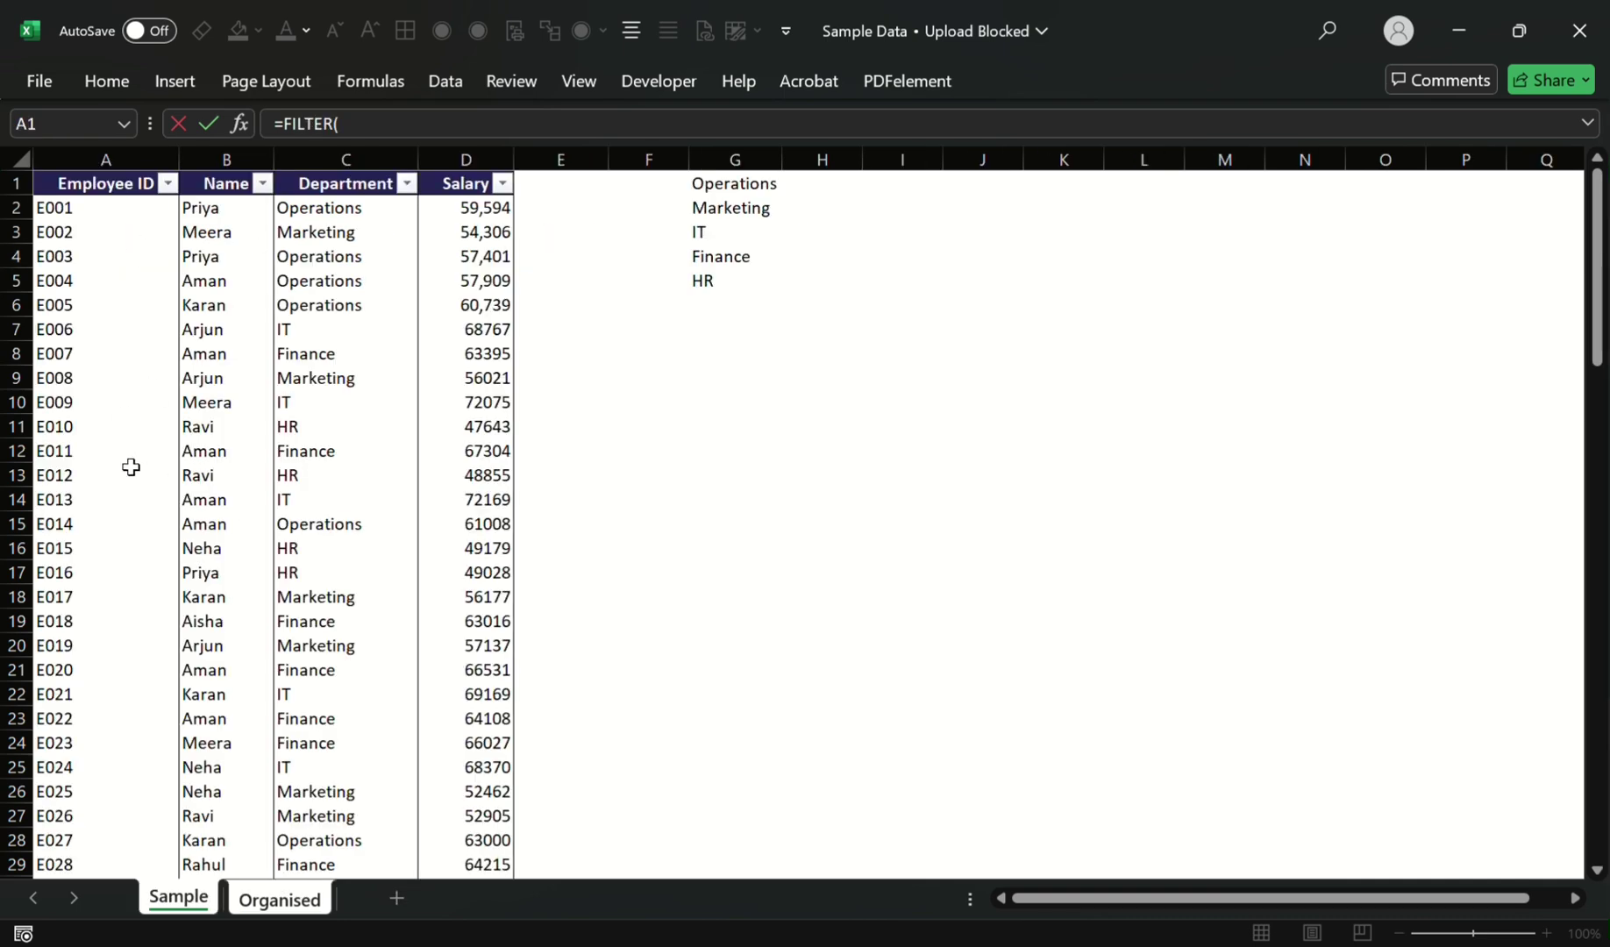
click(132, 451)
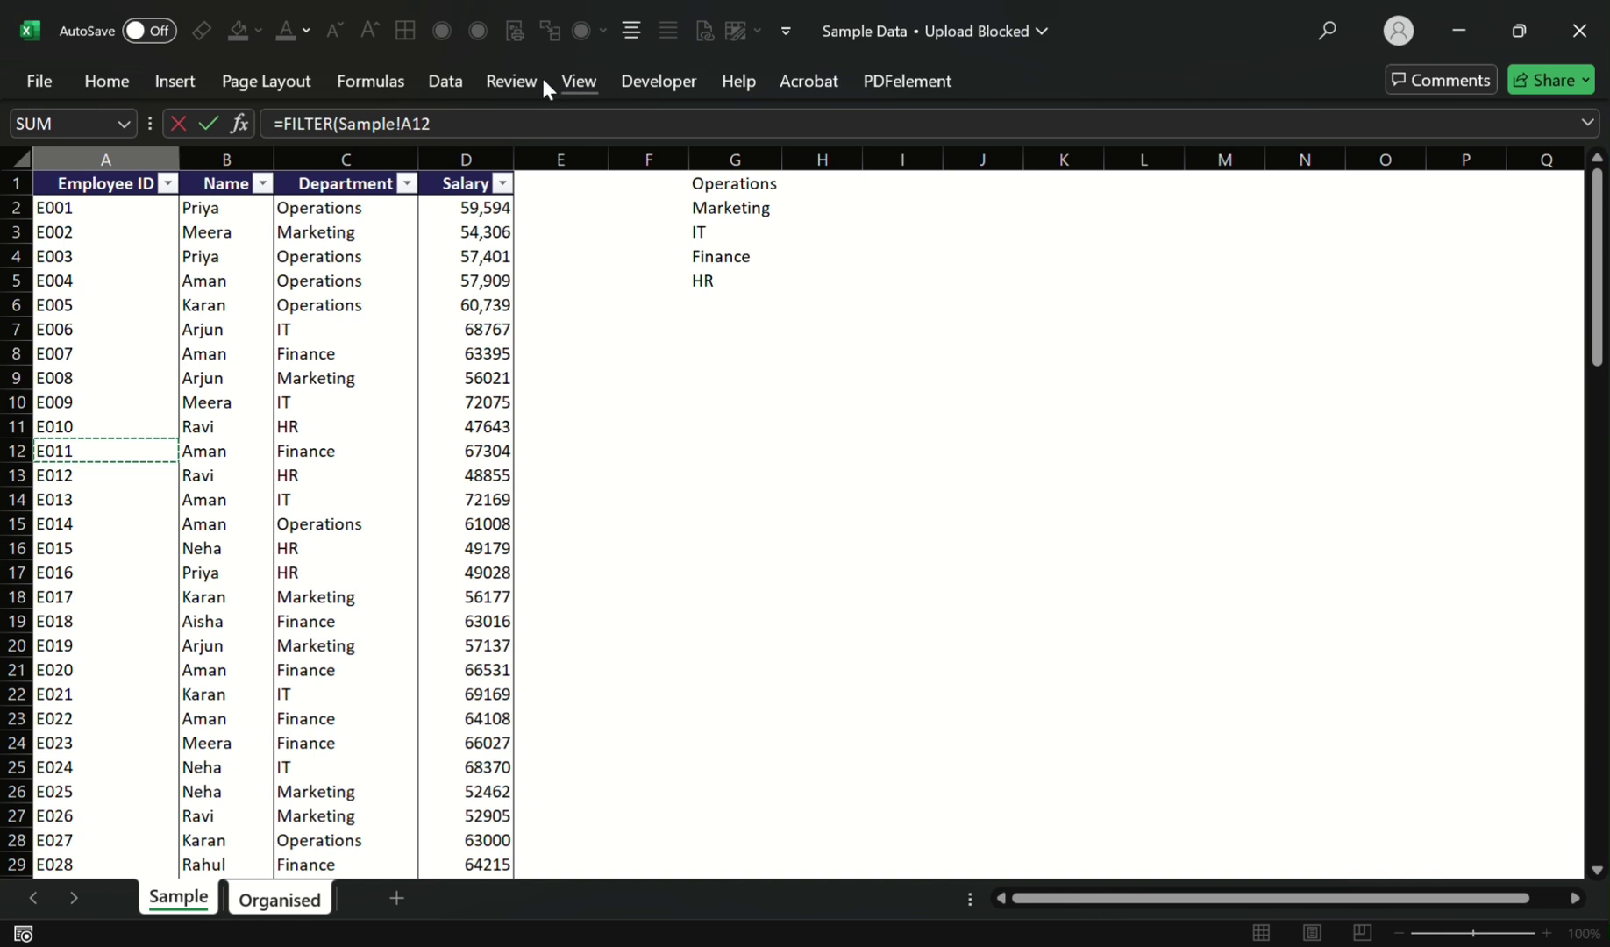
key(ctrl+space)
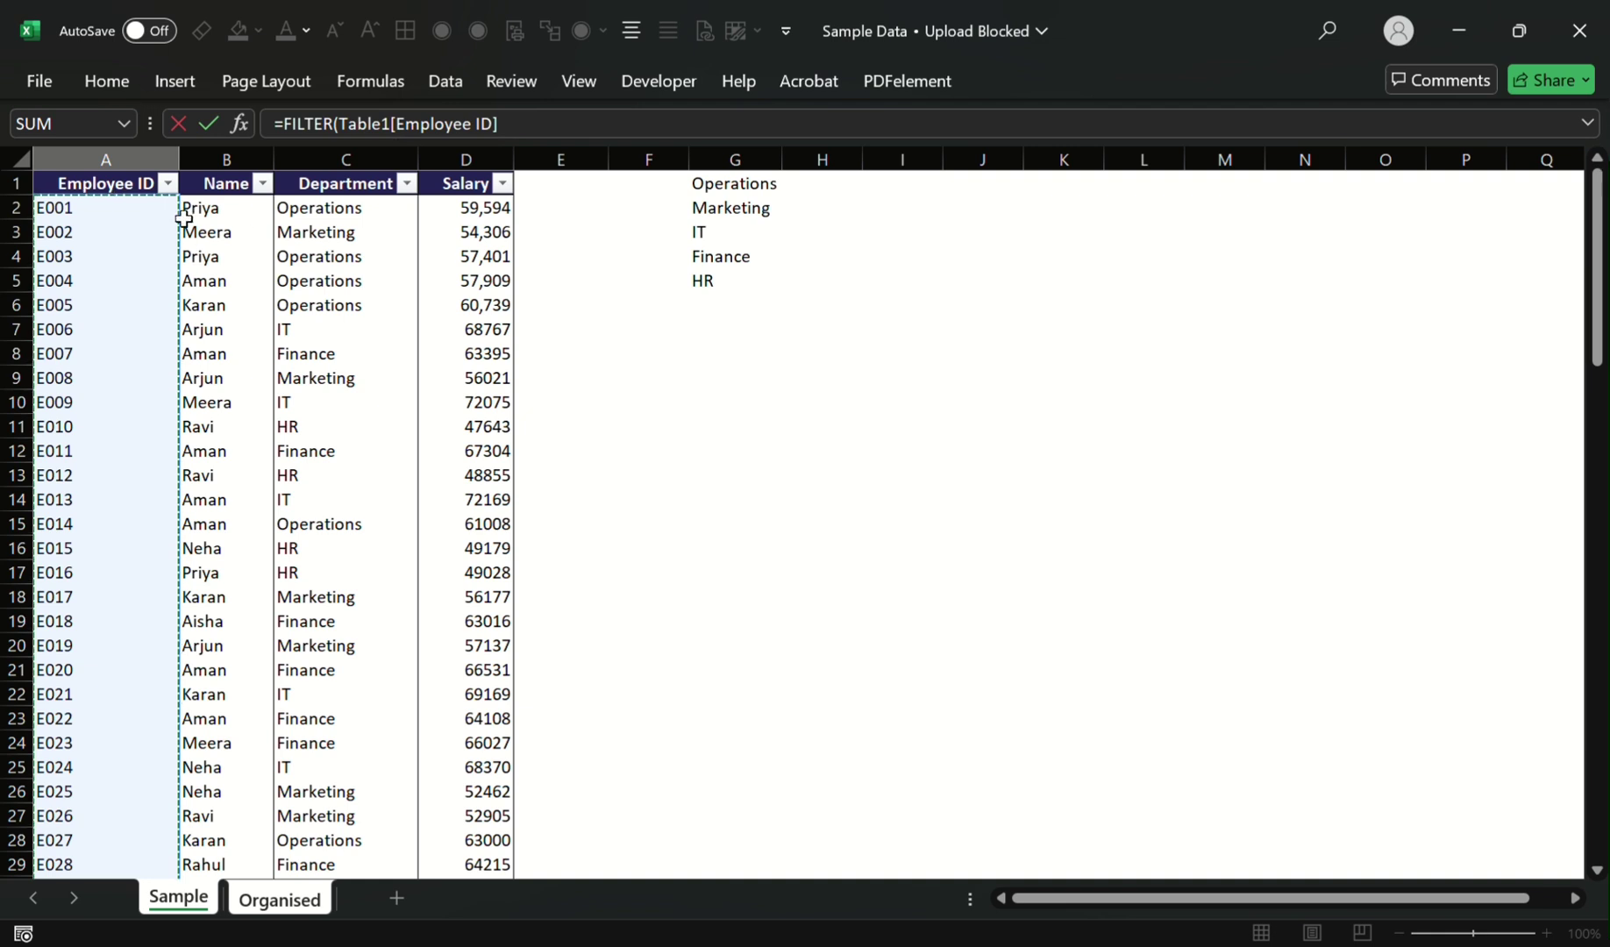
Step: Complete the FILTER formula in A4 with the condition Table1[Department]=Organised!$B$1
text(,)
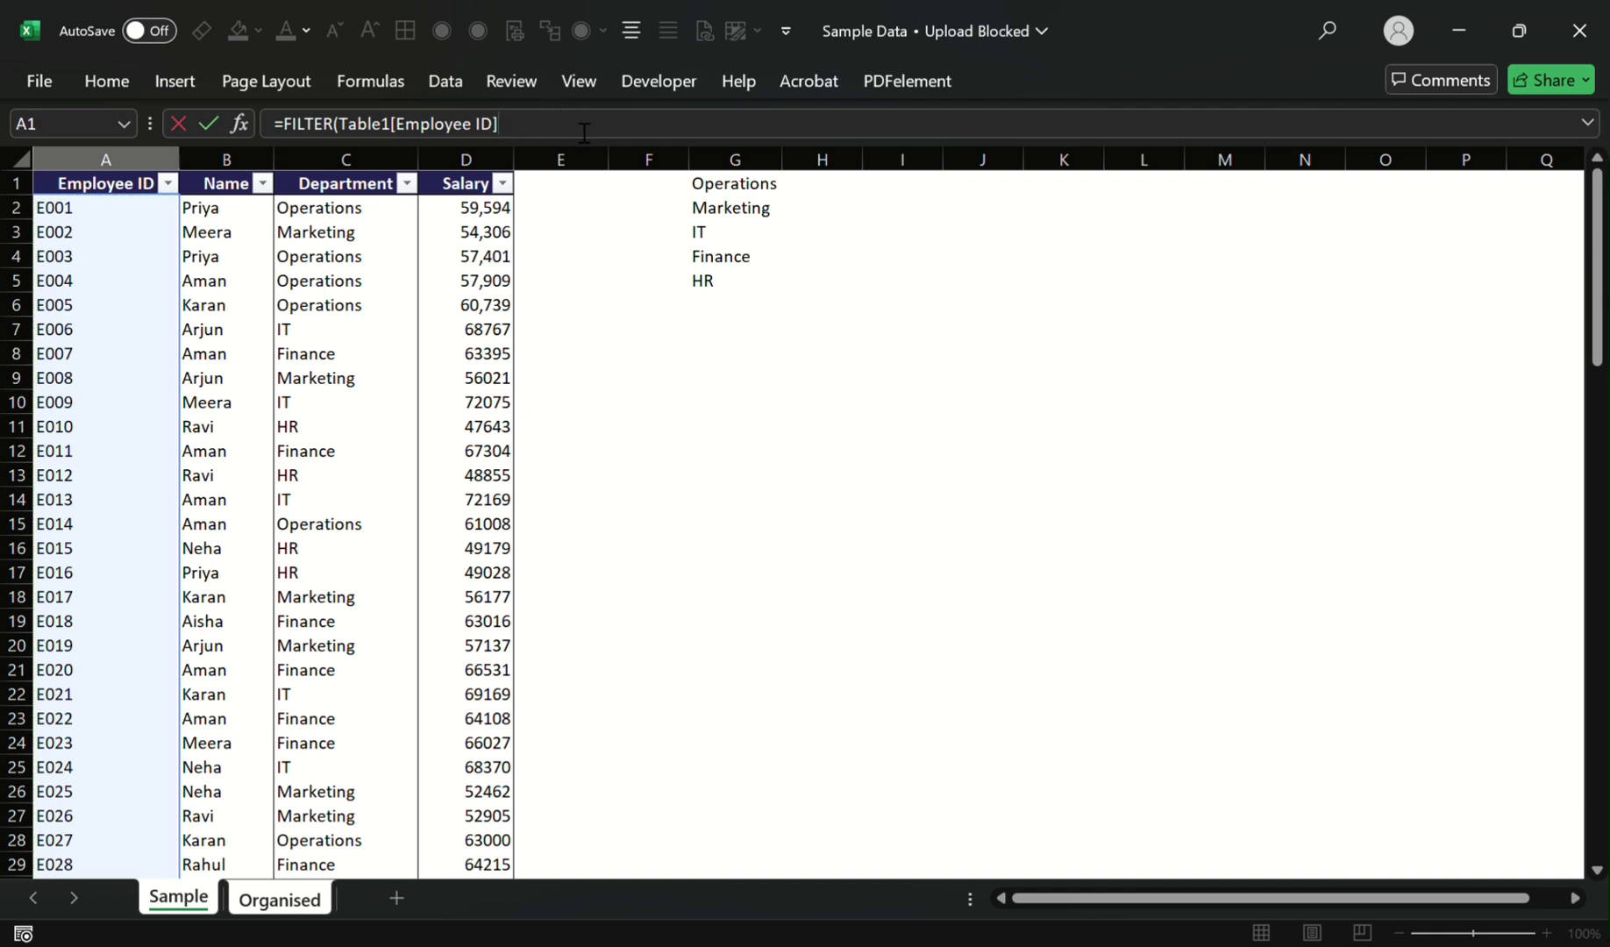
click(292, 294)
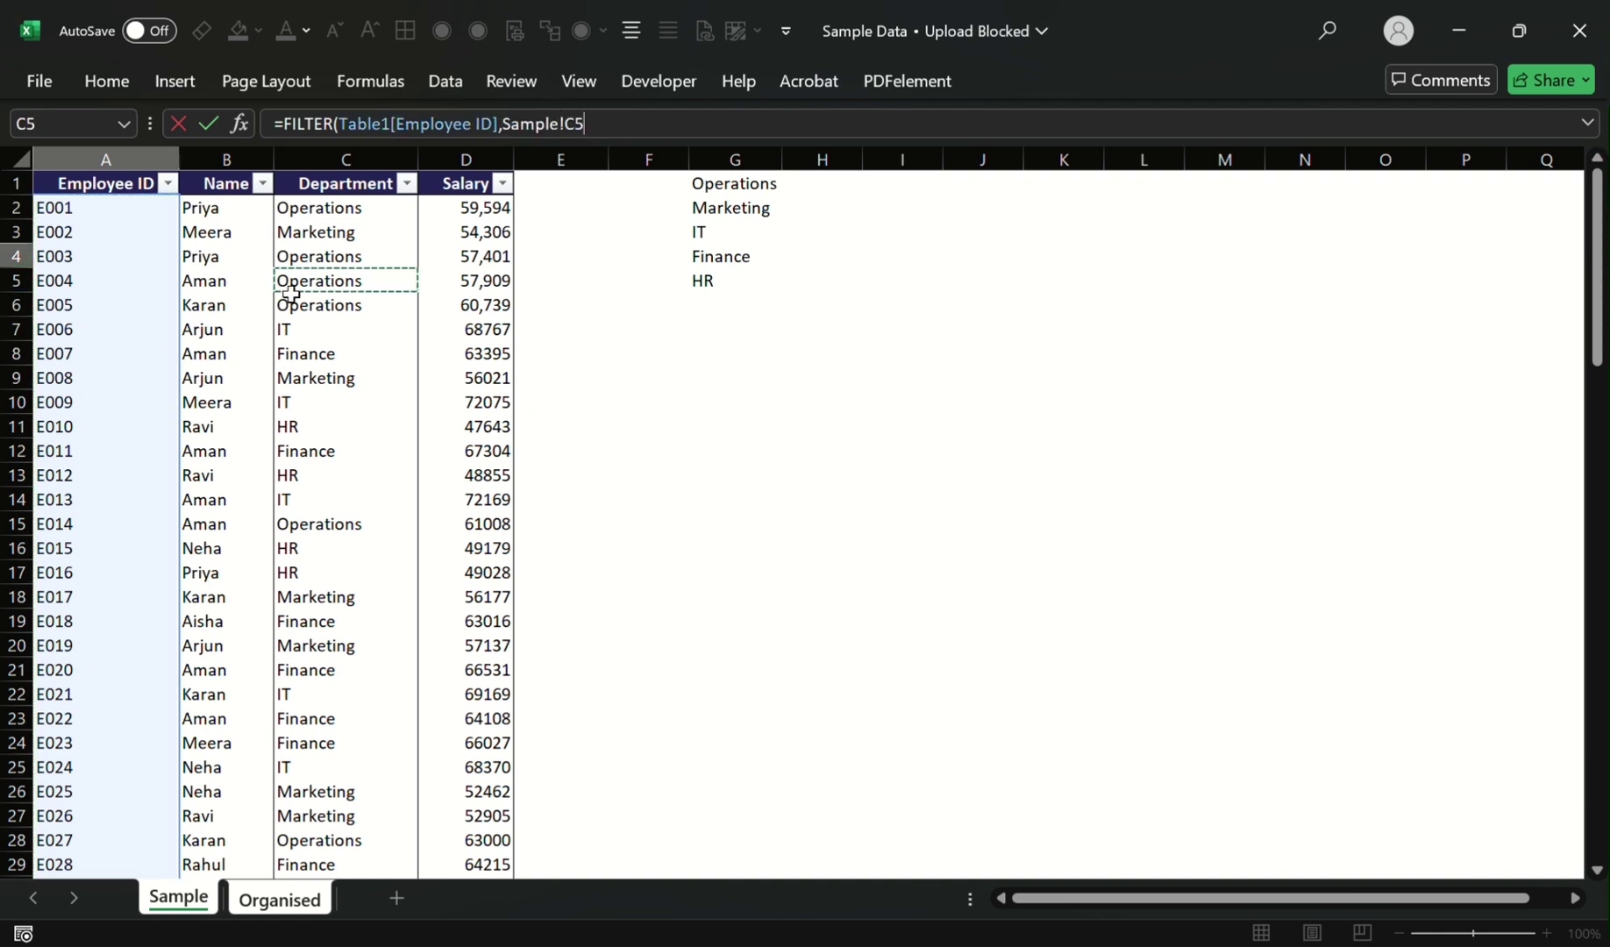
key(ctrl+space)
text(=)
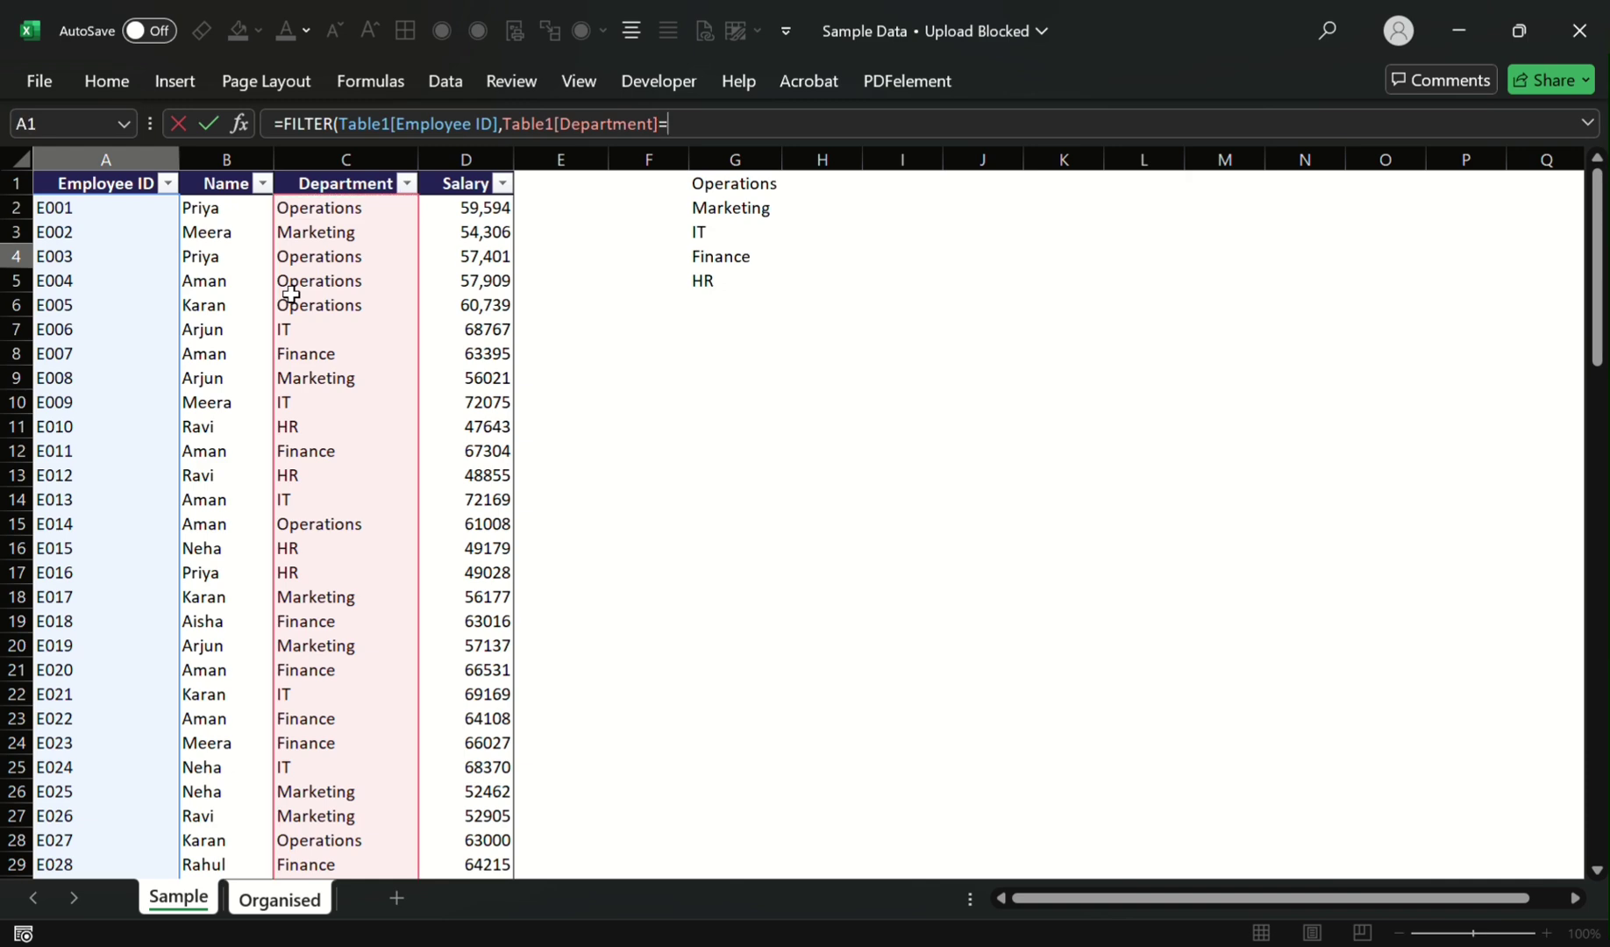
click(243, 912)
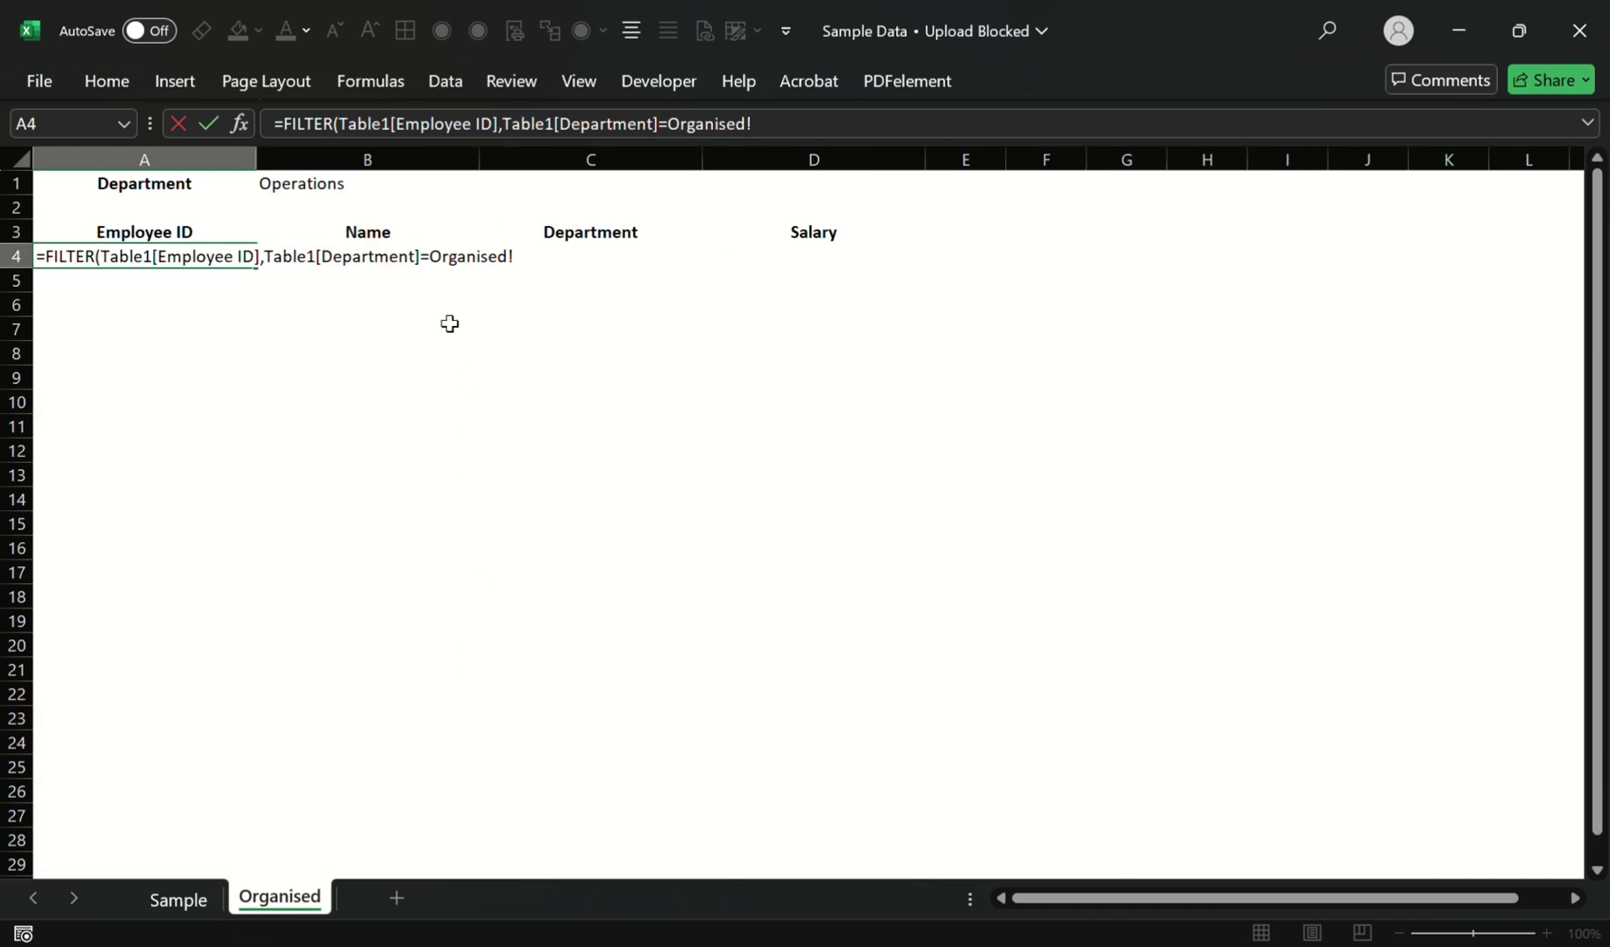
click(313, 194)
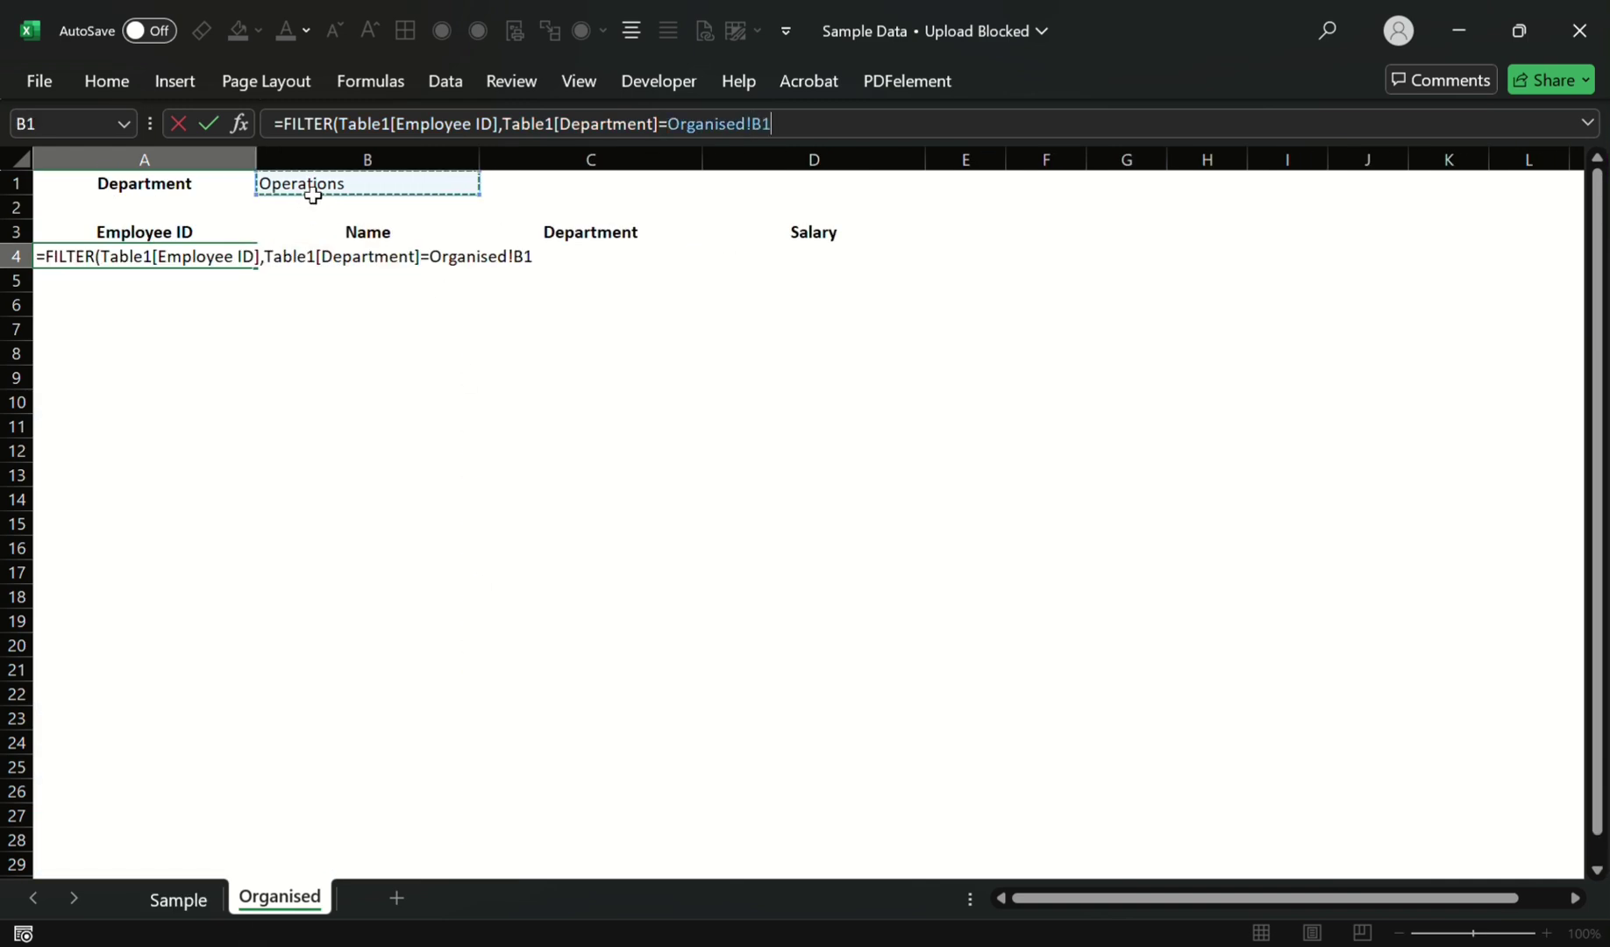
text(()
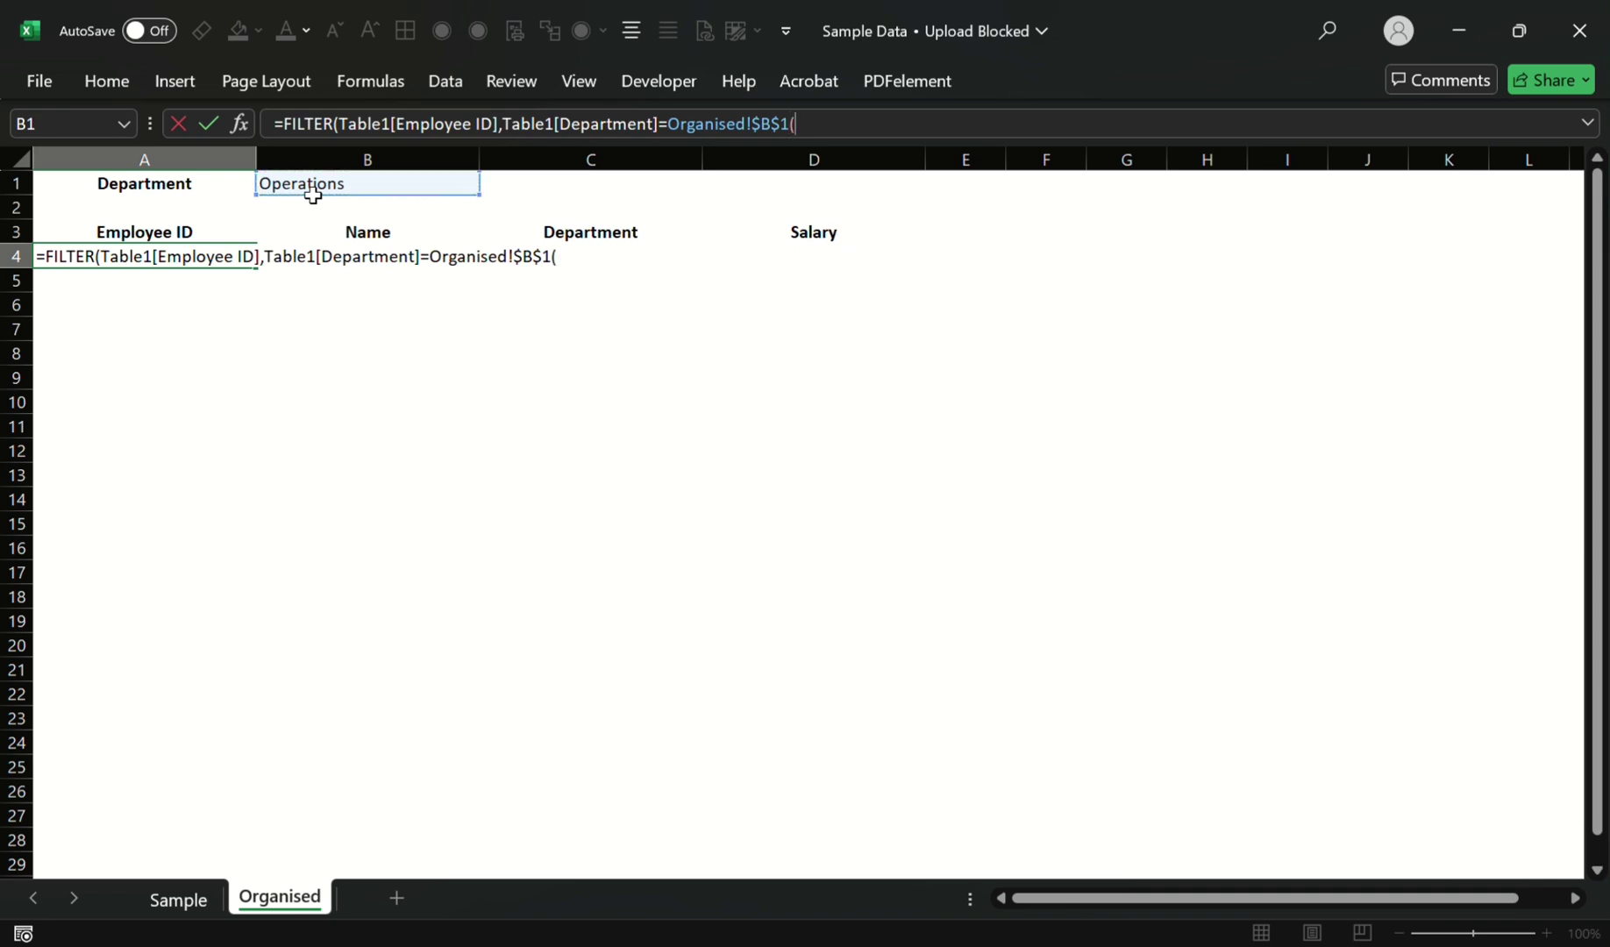
key(BackSpace)
text())
key(Return)
key(Up)
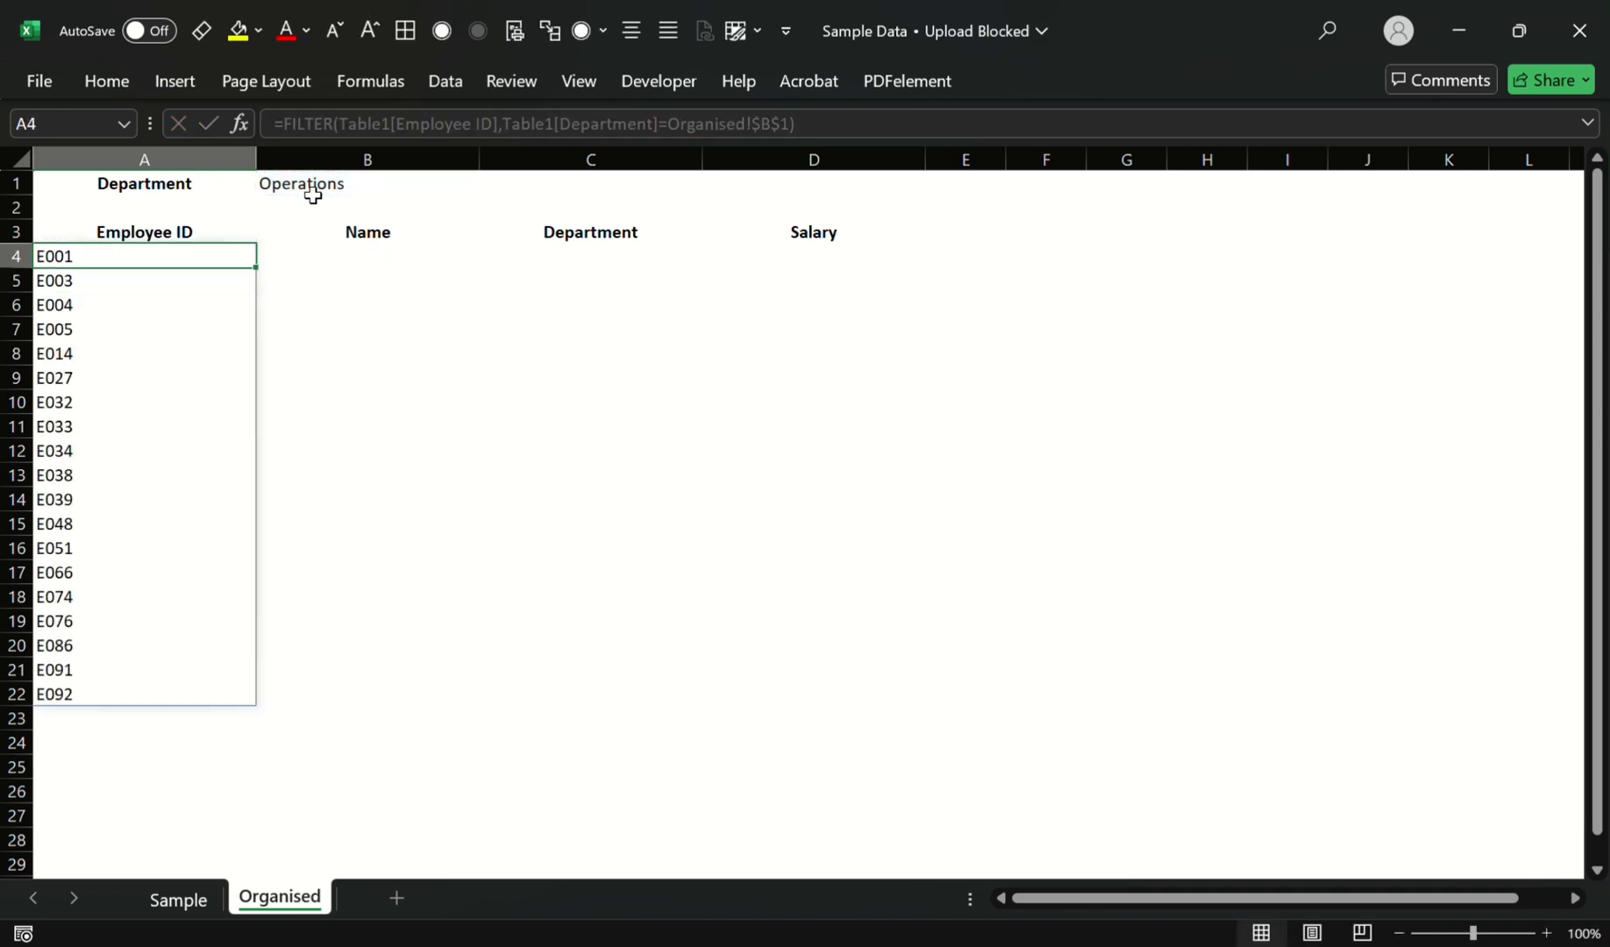
key(Up)
key(Right)
key(Up)
key(Up)
key(Left)
key(Down)
key(Down)
key(Down)
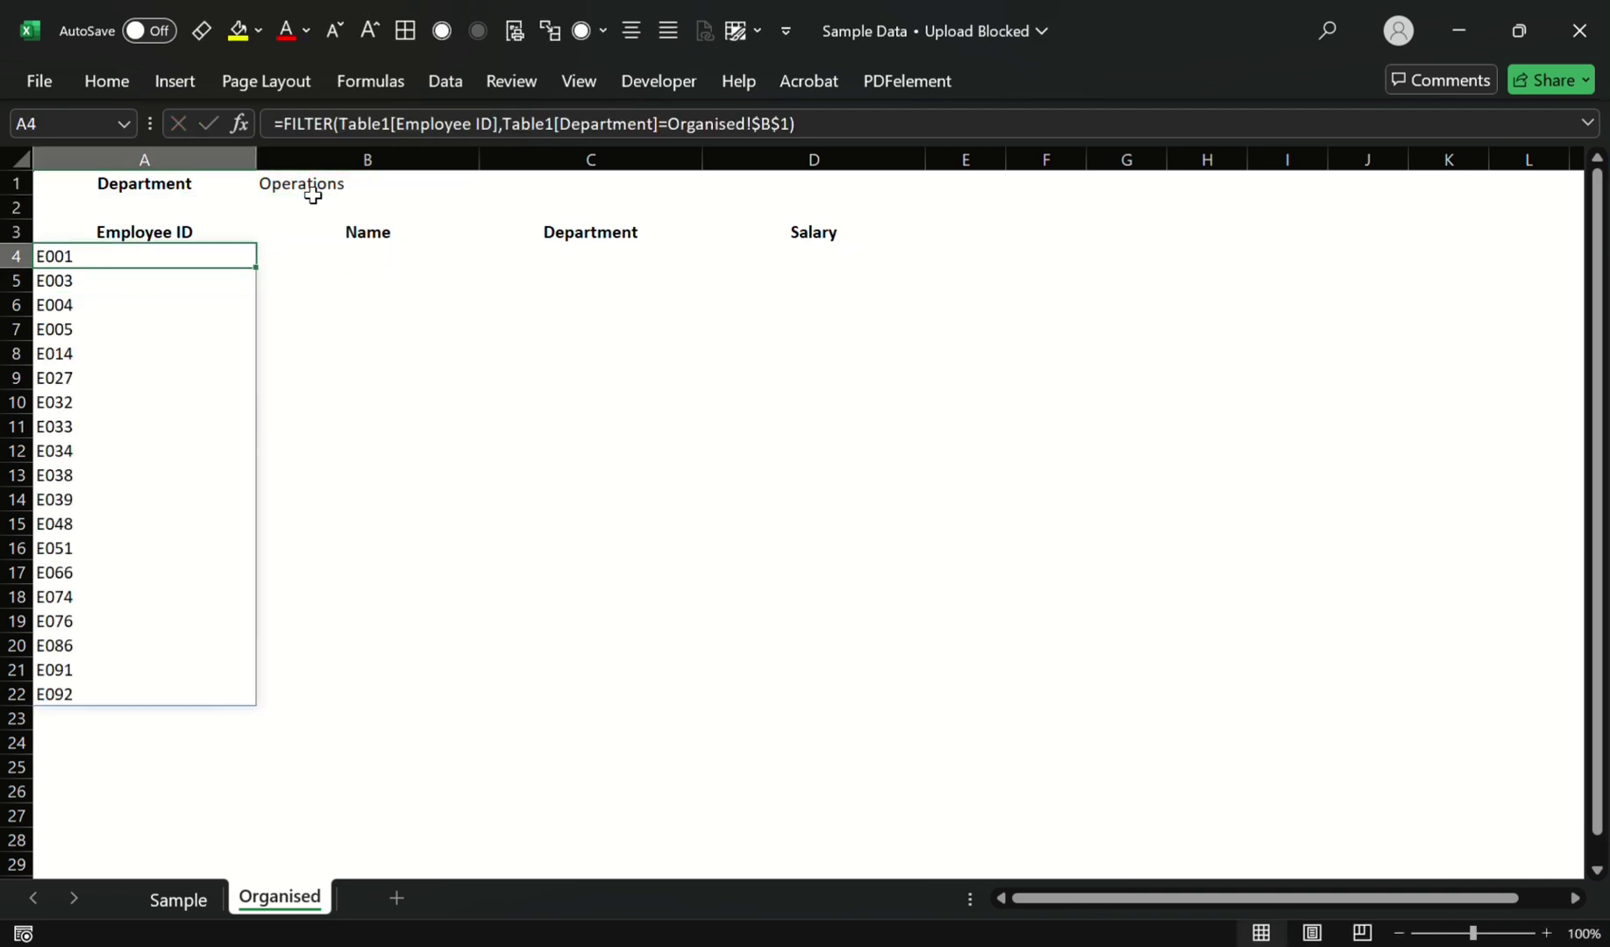
Step: Fill the FILTER formula from A4 into B4 and change its returned table column to Name
key(Right)
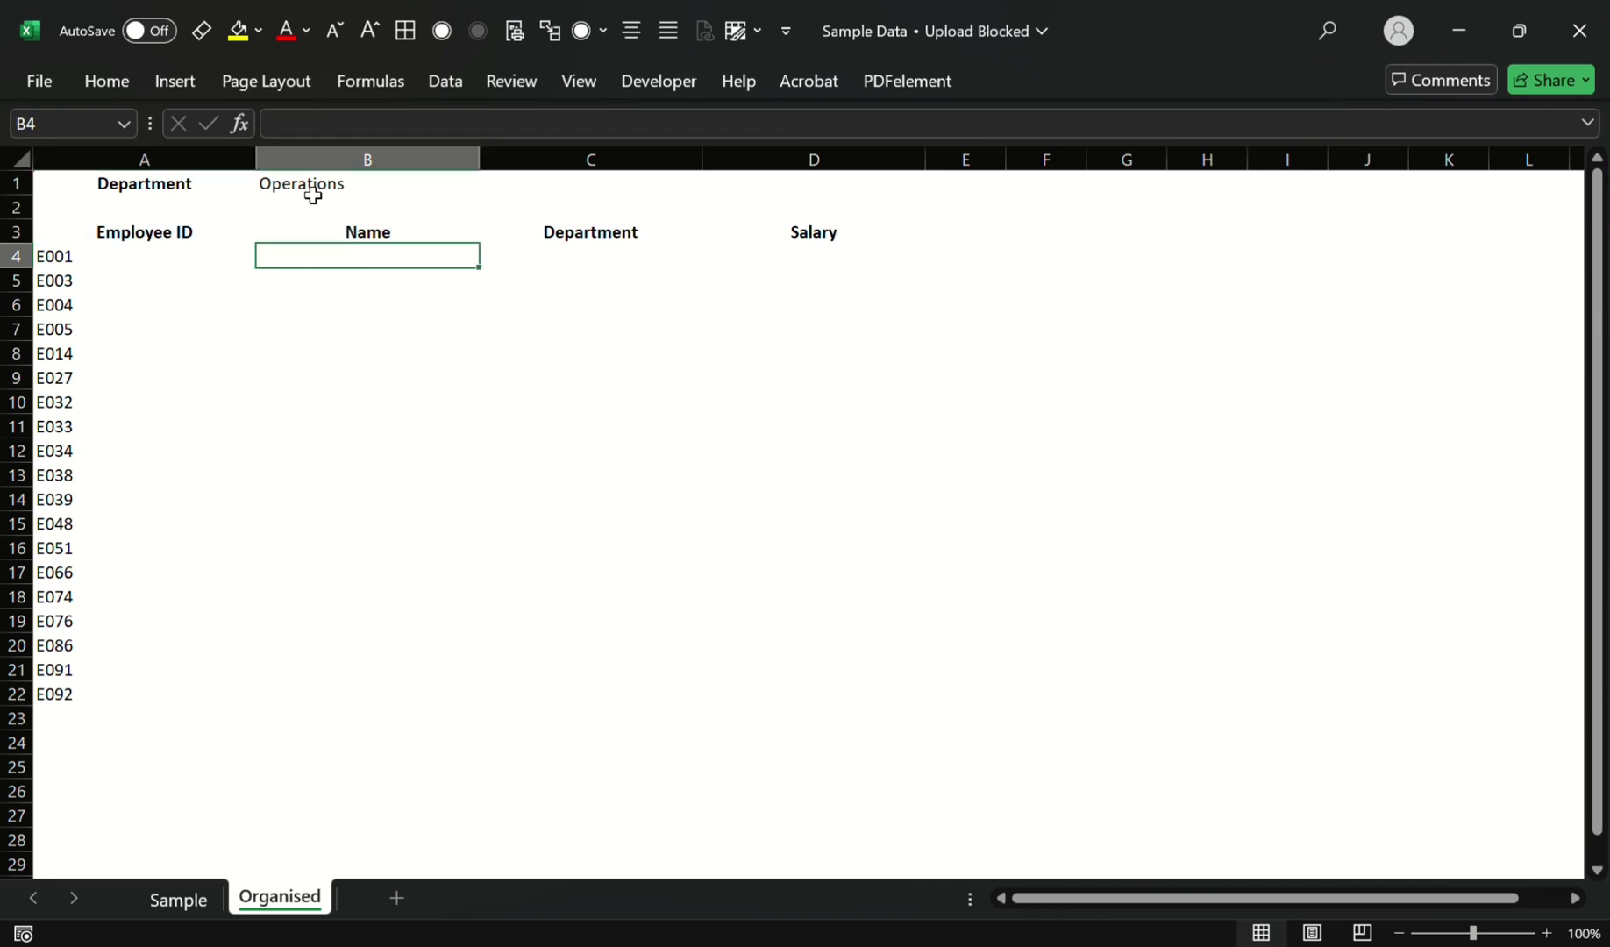
key(ctrl+r)
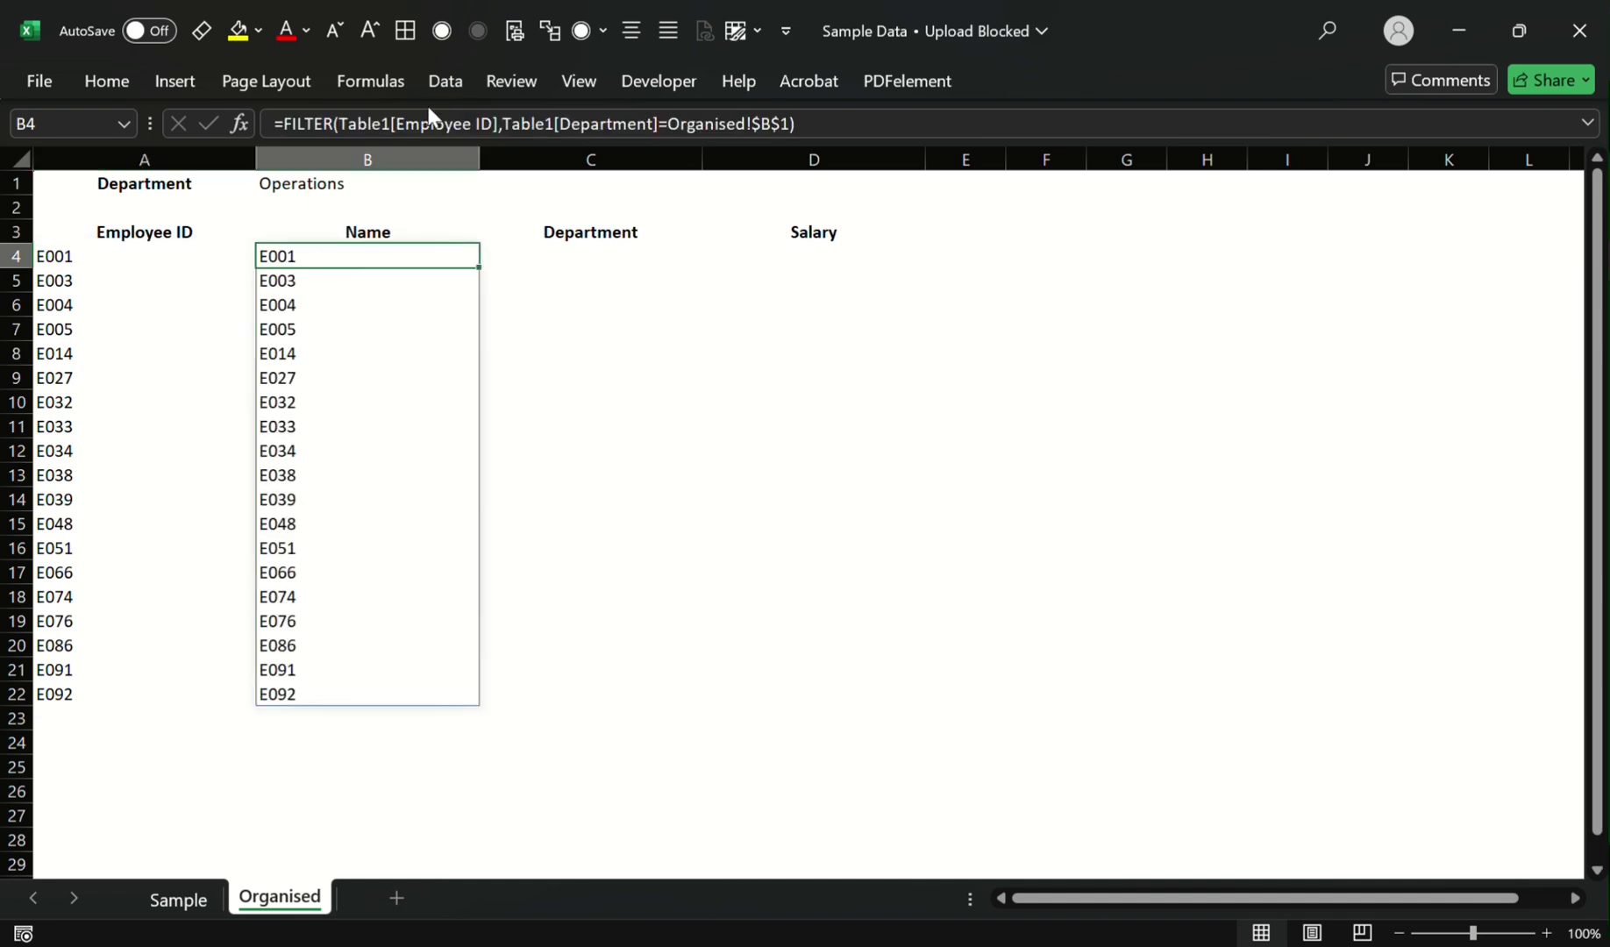
drag(395, 124, 474, 123)
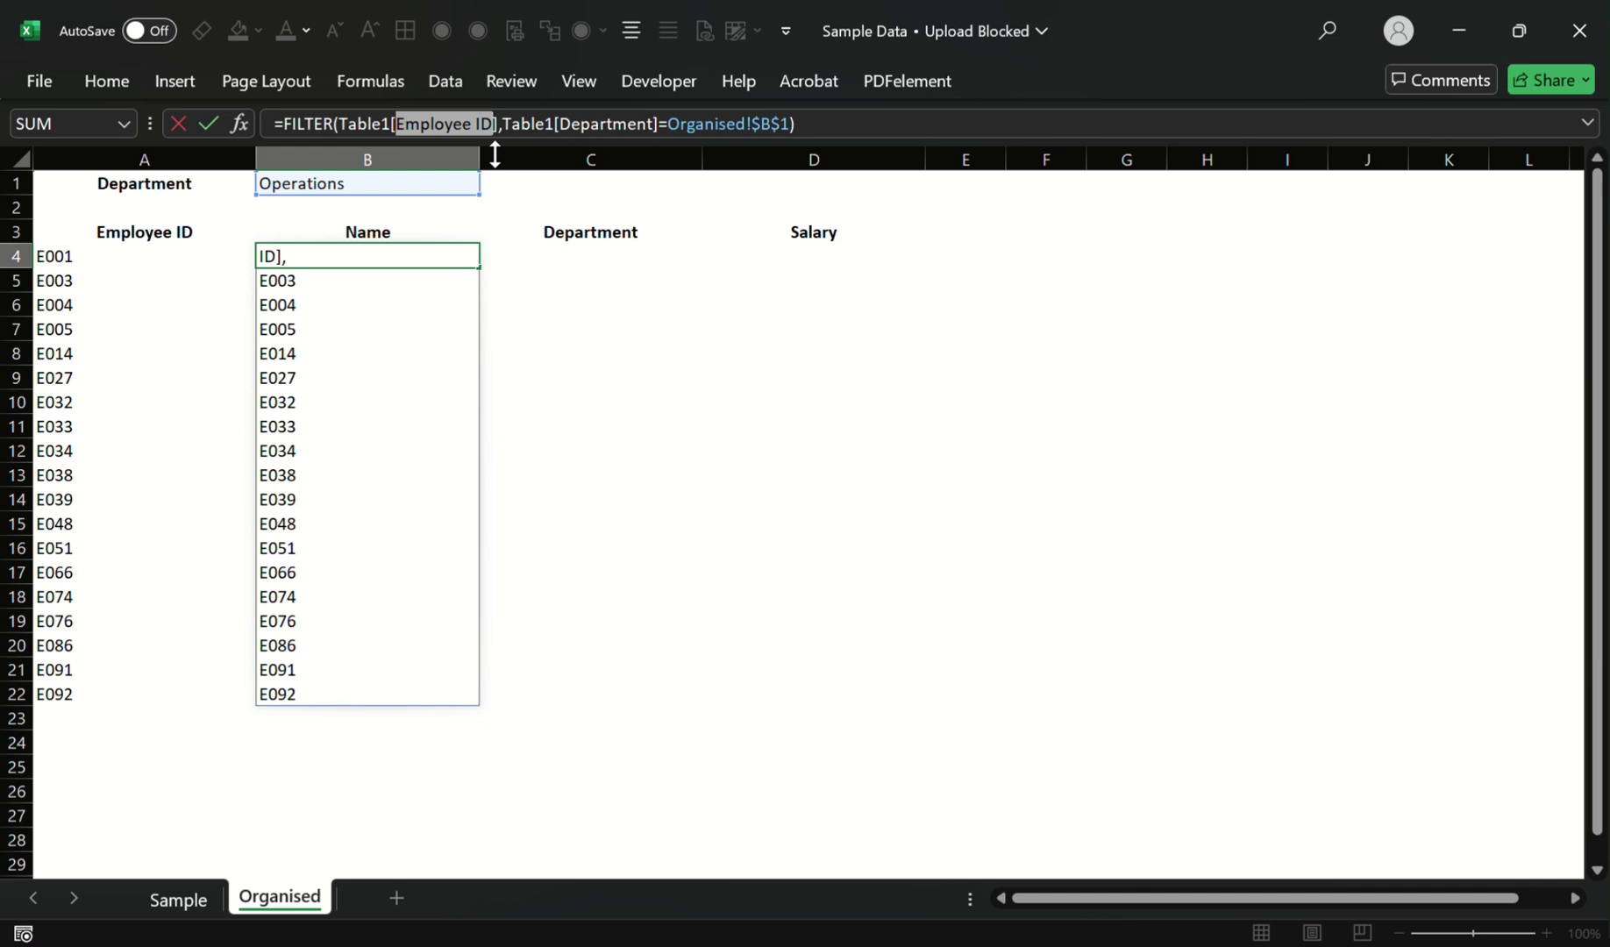
text(NA)
key(Tab)
key(Return)
key(Up)
Step: Fill the FILTER formula from B4 into C4 and change its returned table column to Department
key(Right)
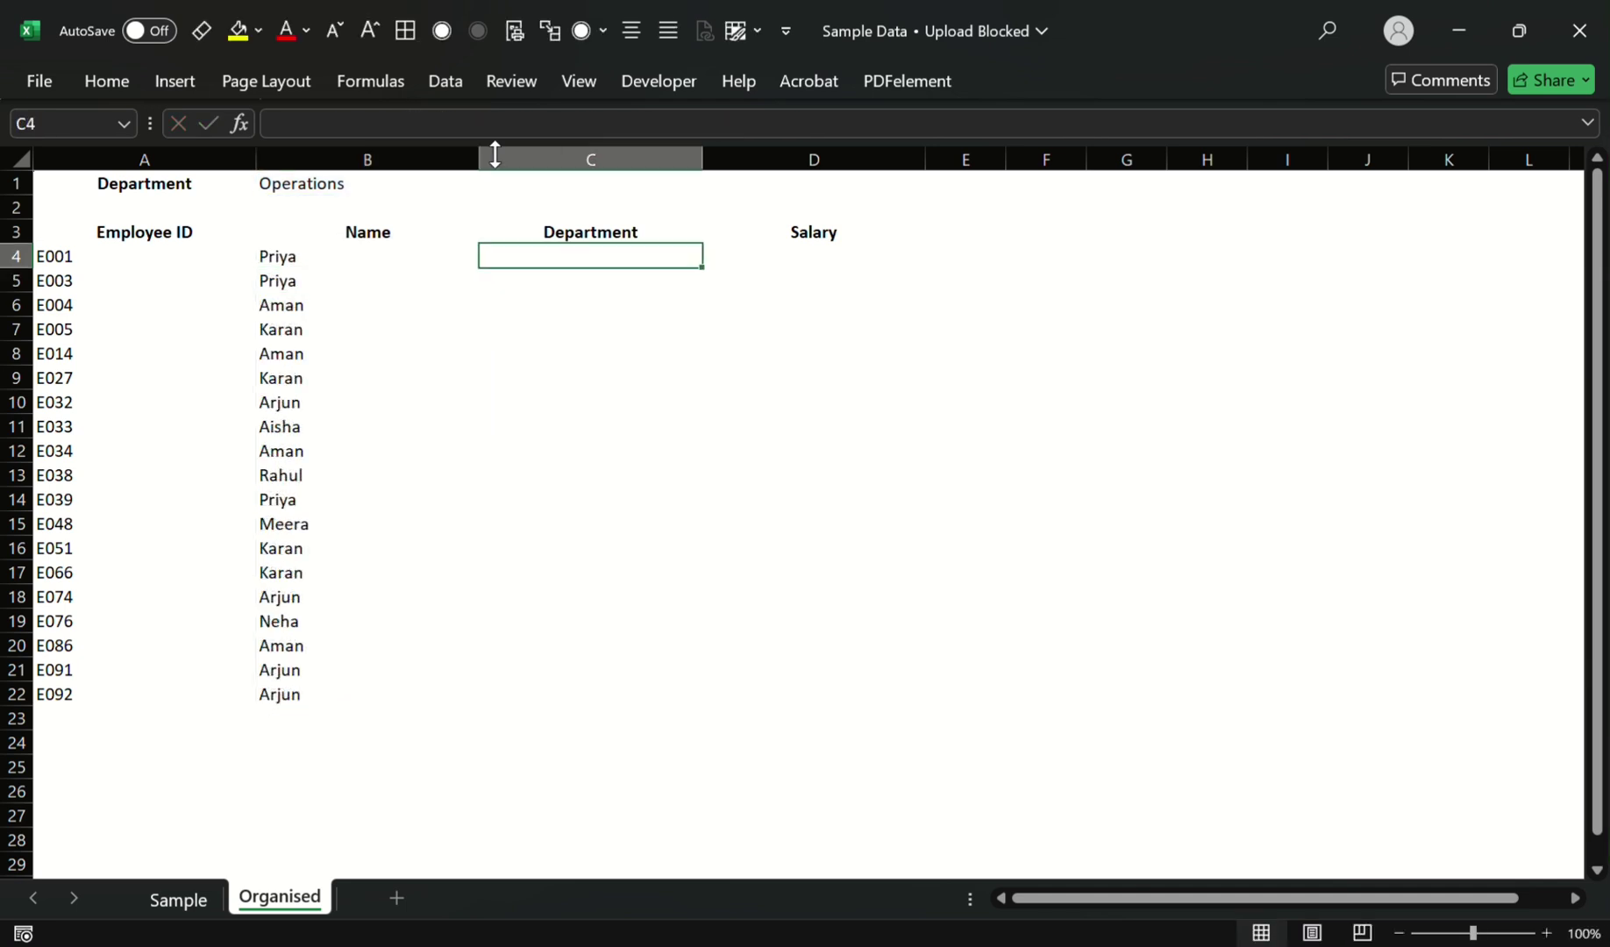
key(ctrl+r)
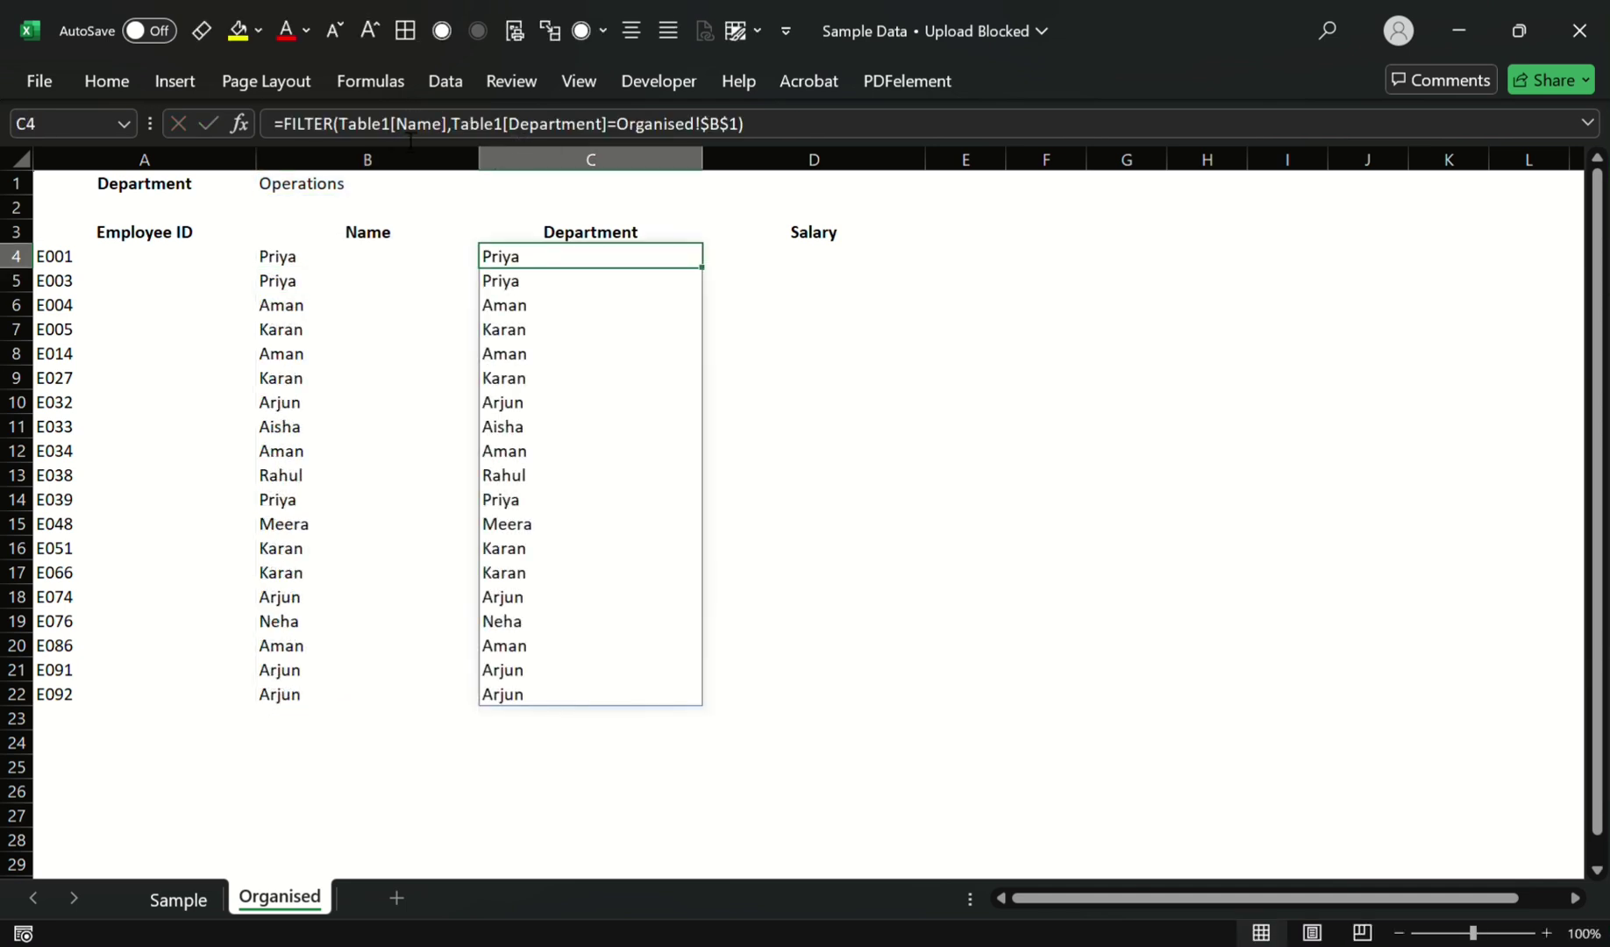
double_click(429, 124)
text(Department)
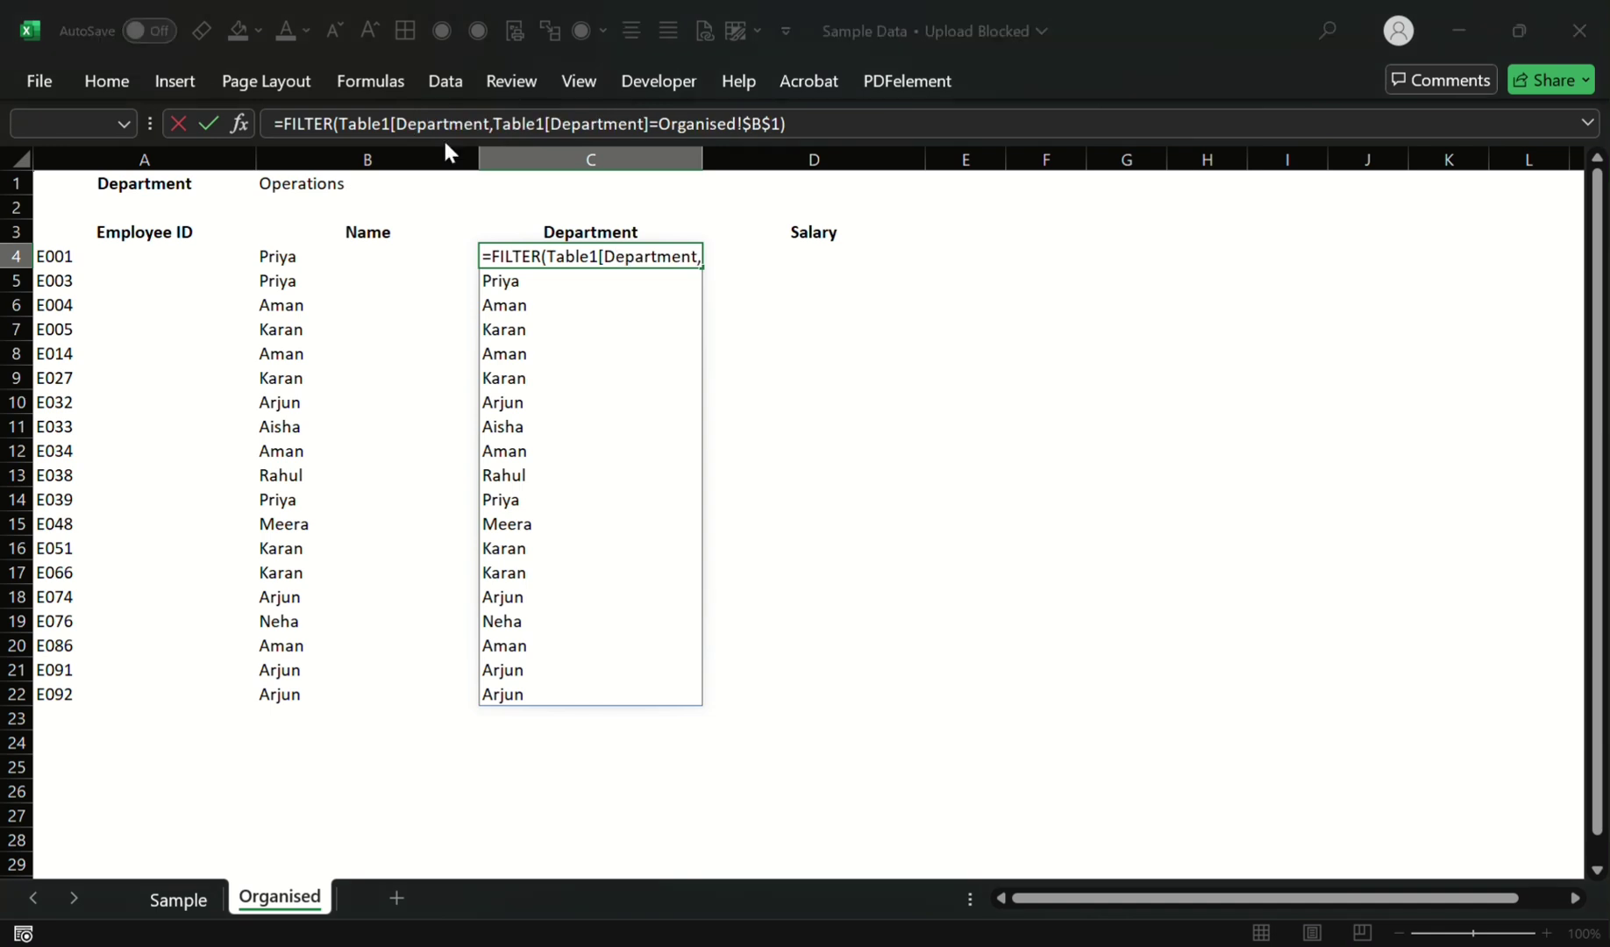
key(Return)
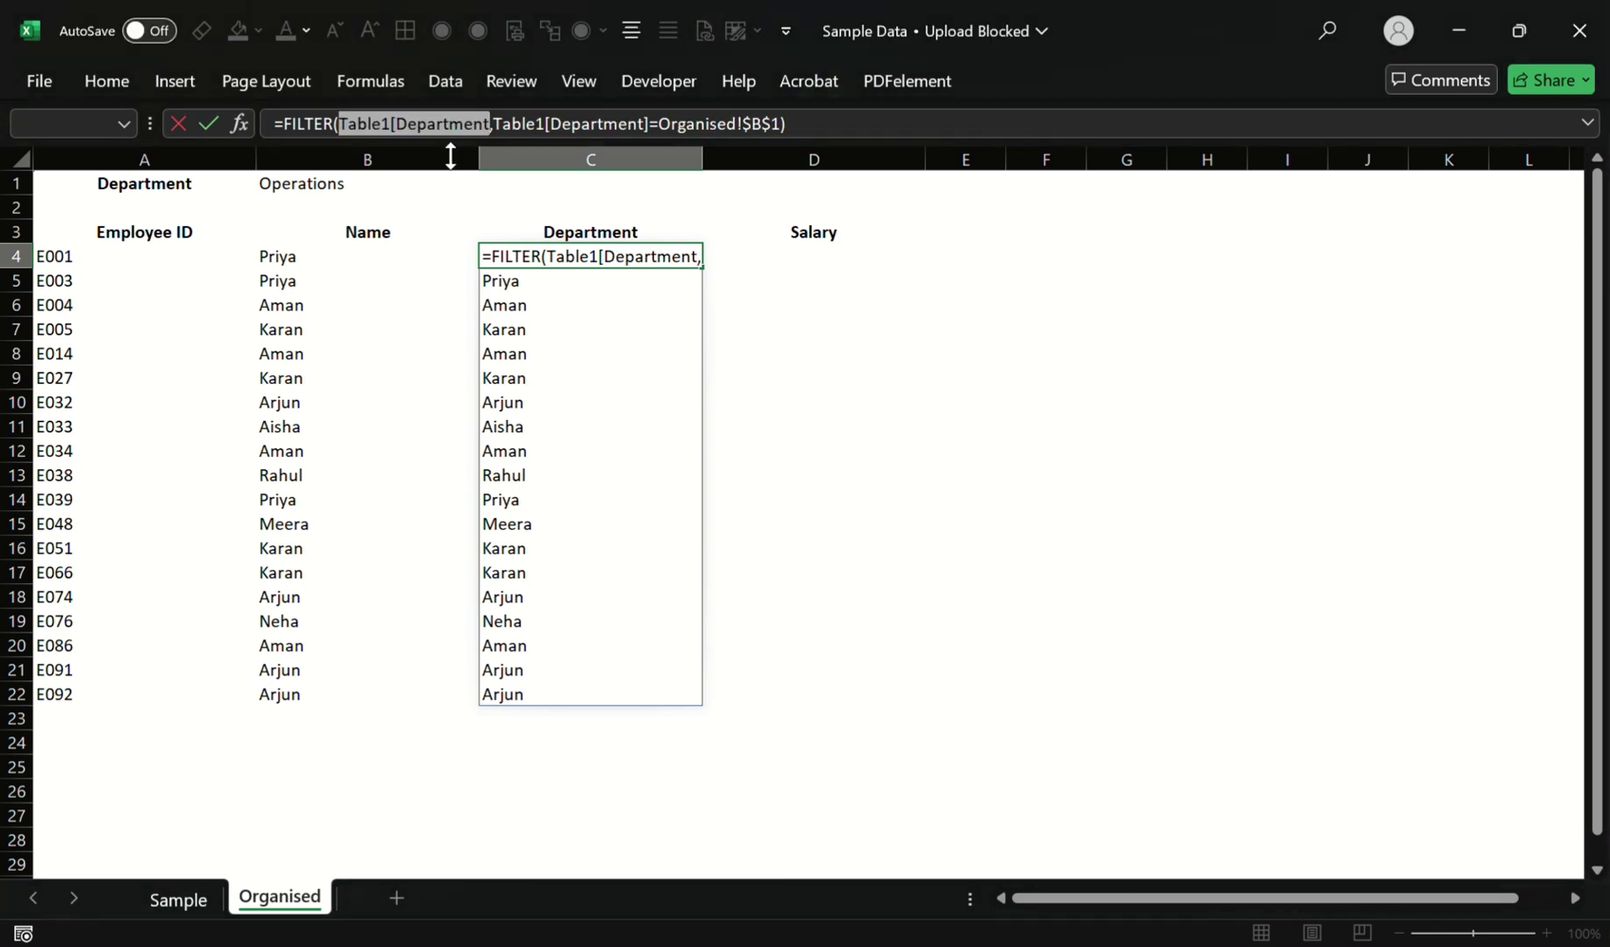
key(Right)
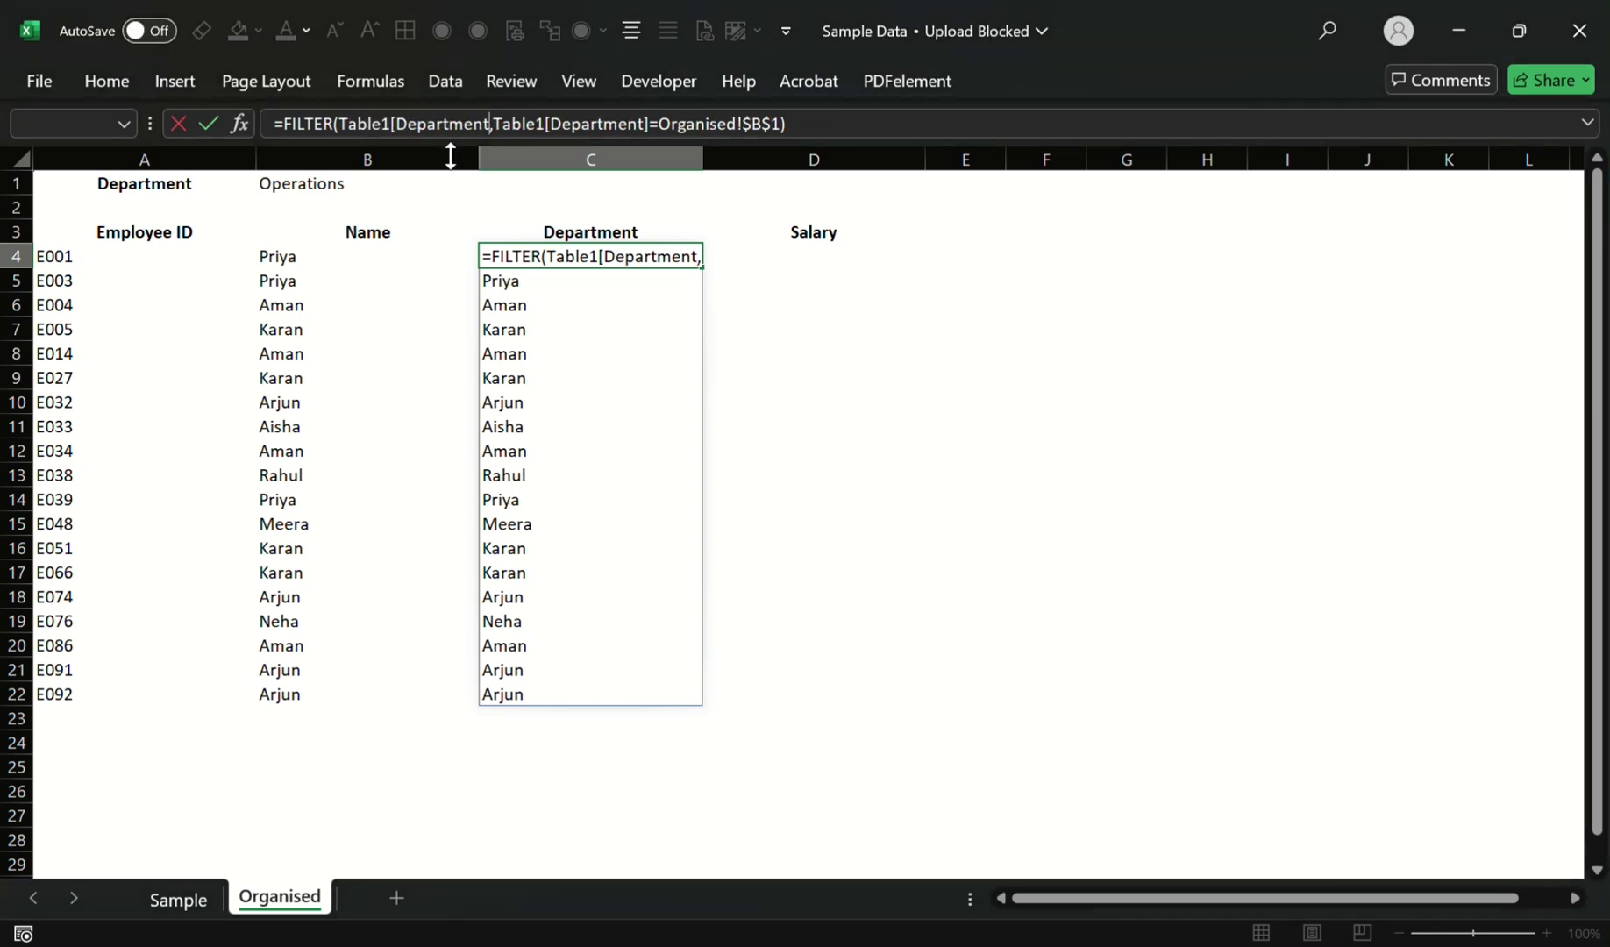
text(])
key(Return)
Step: Fill the FILTER formula from C4 into D4 and change its returned table column to Salary
key(Up)
key(Right)
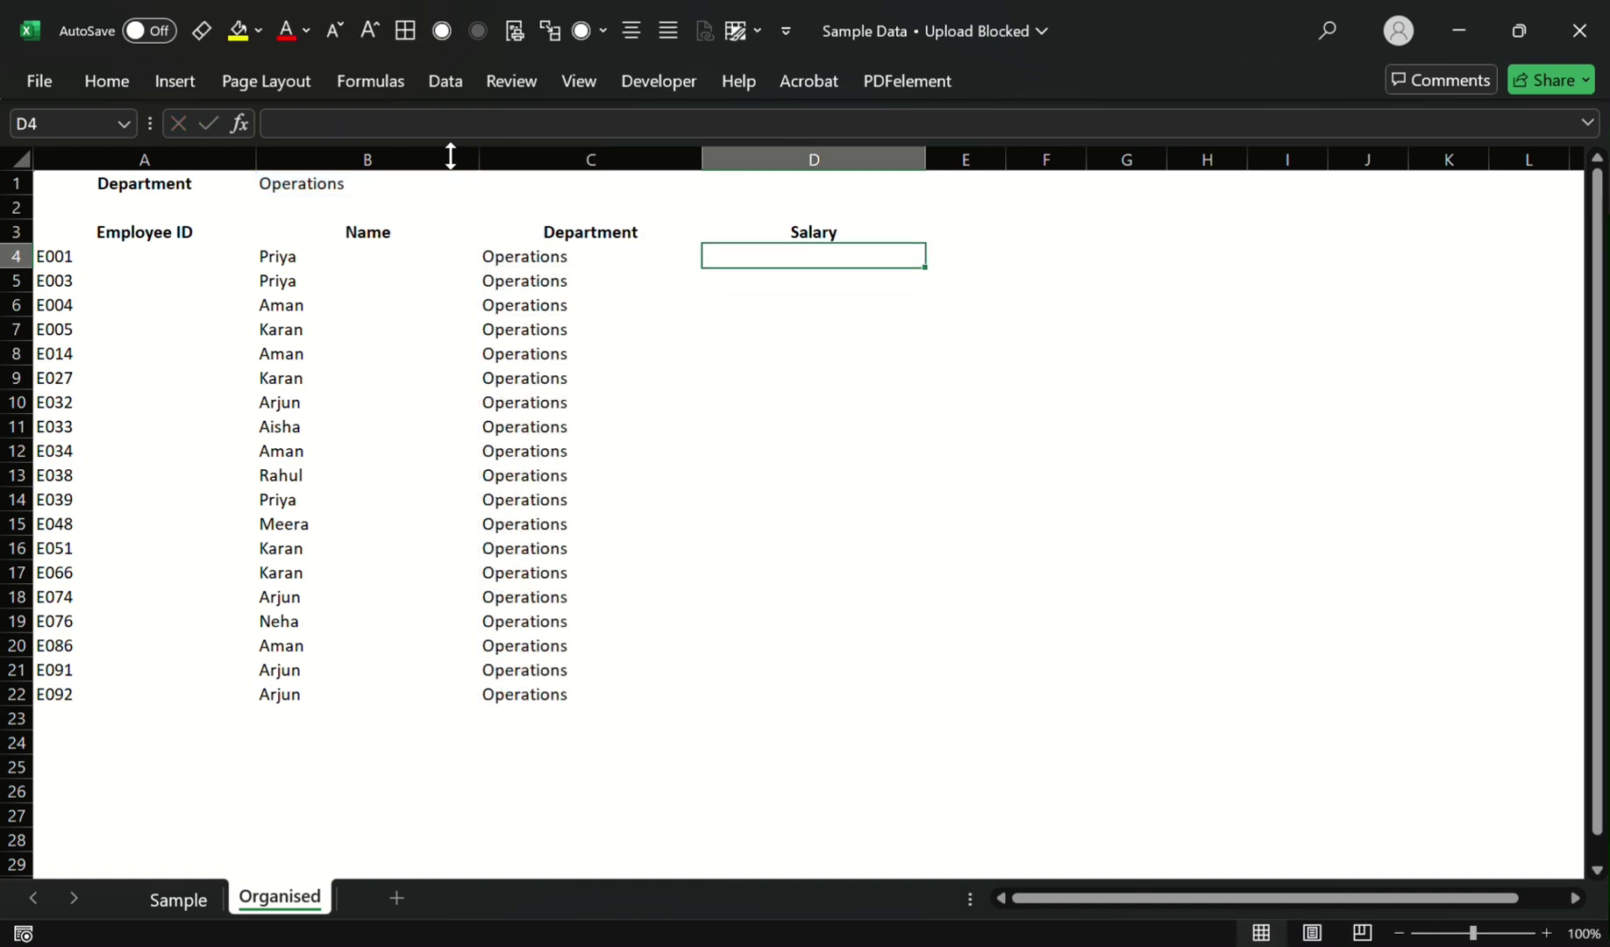
key(ctrl+r)
drag(394, 124, 496, 126)
text(Salary)
key(Return)
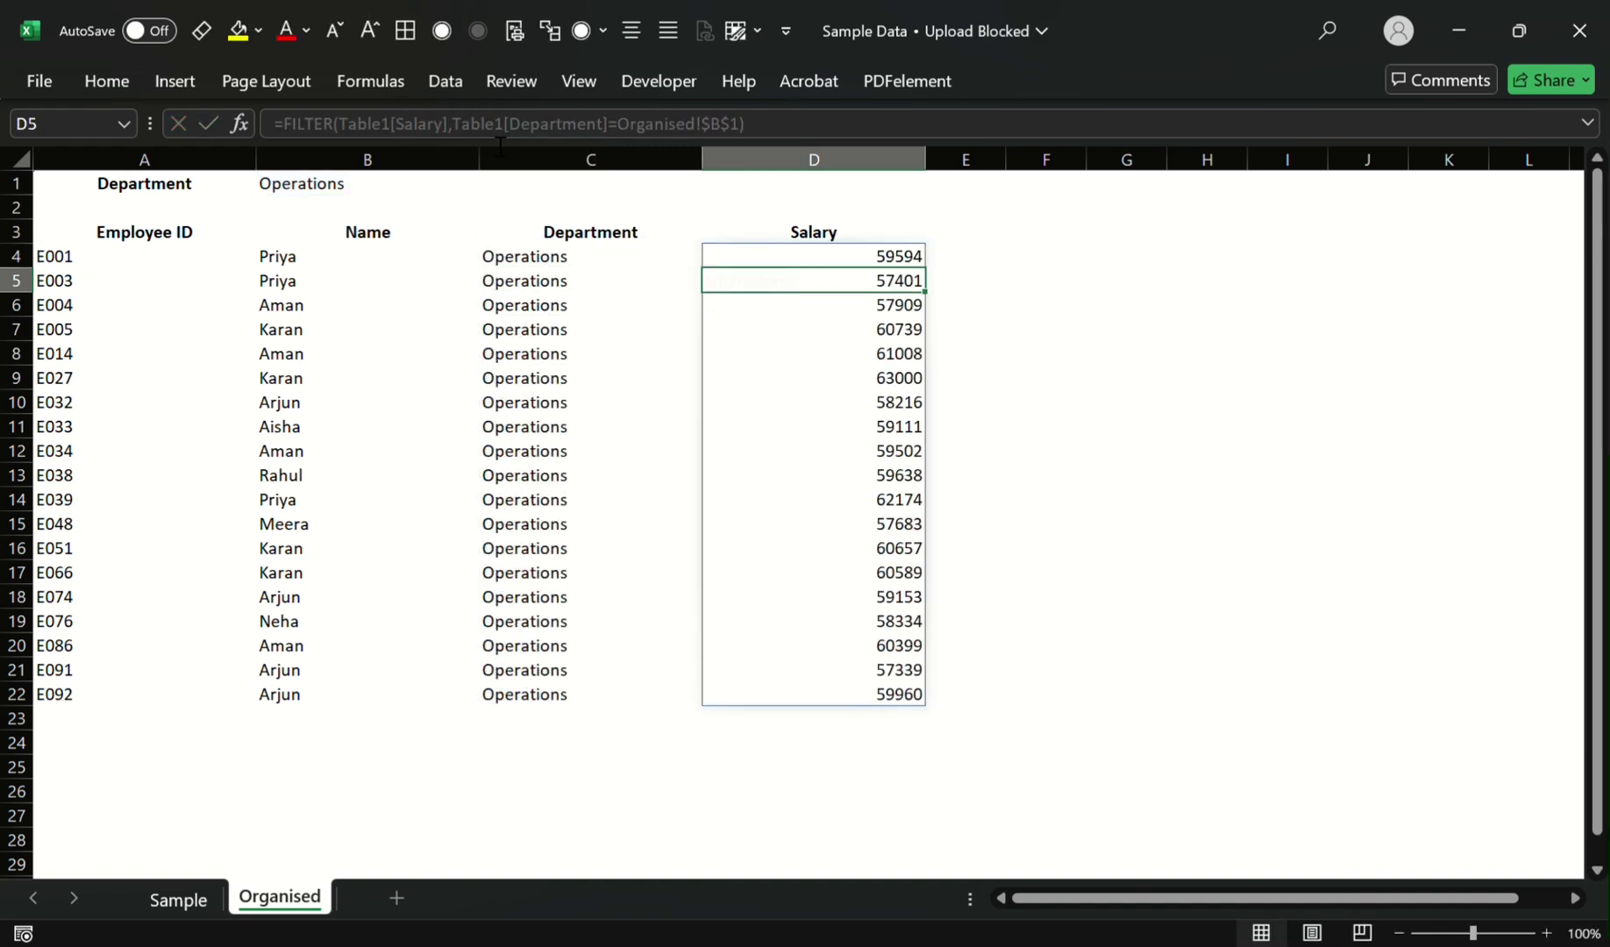
Step: Examine the FILTER formulas in row 4, the filtered records below them and the Employee ID reference in A4
key(Up)
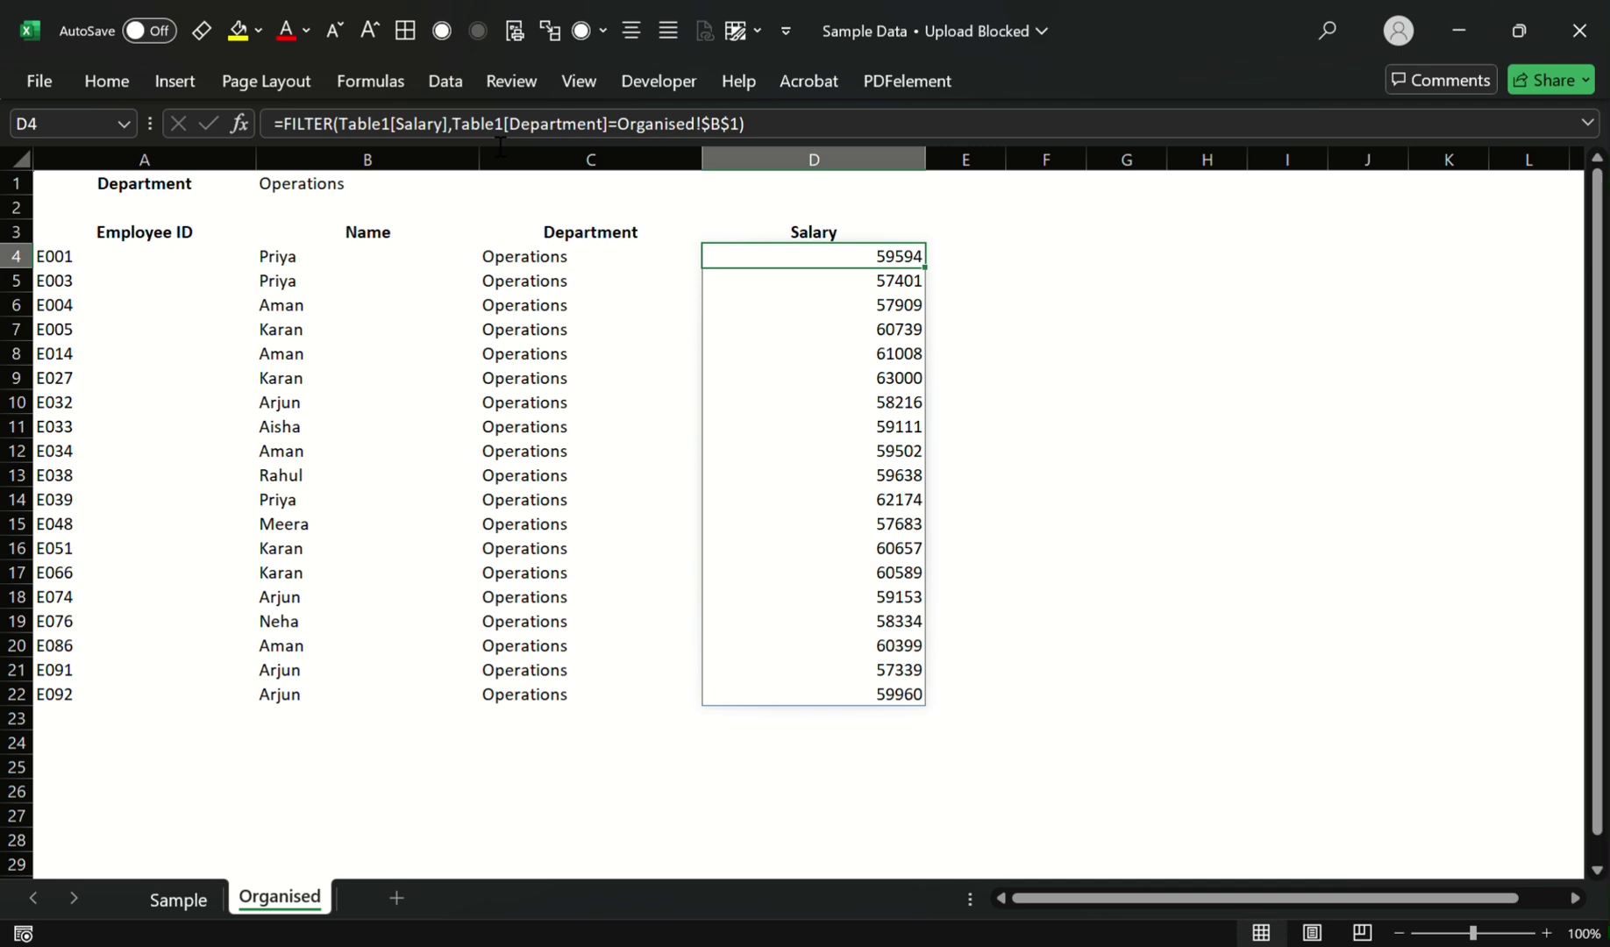
key(Left)
key(Left)
key(Left)
key(Up)
key(Down)
key(Right)
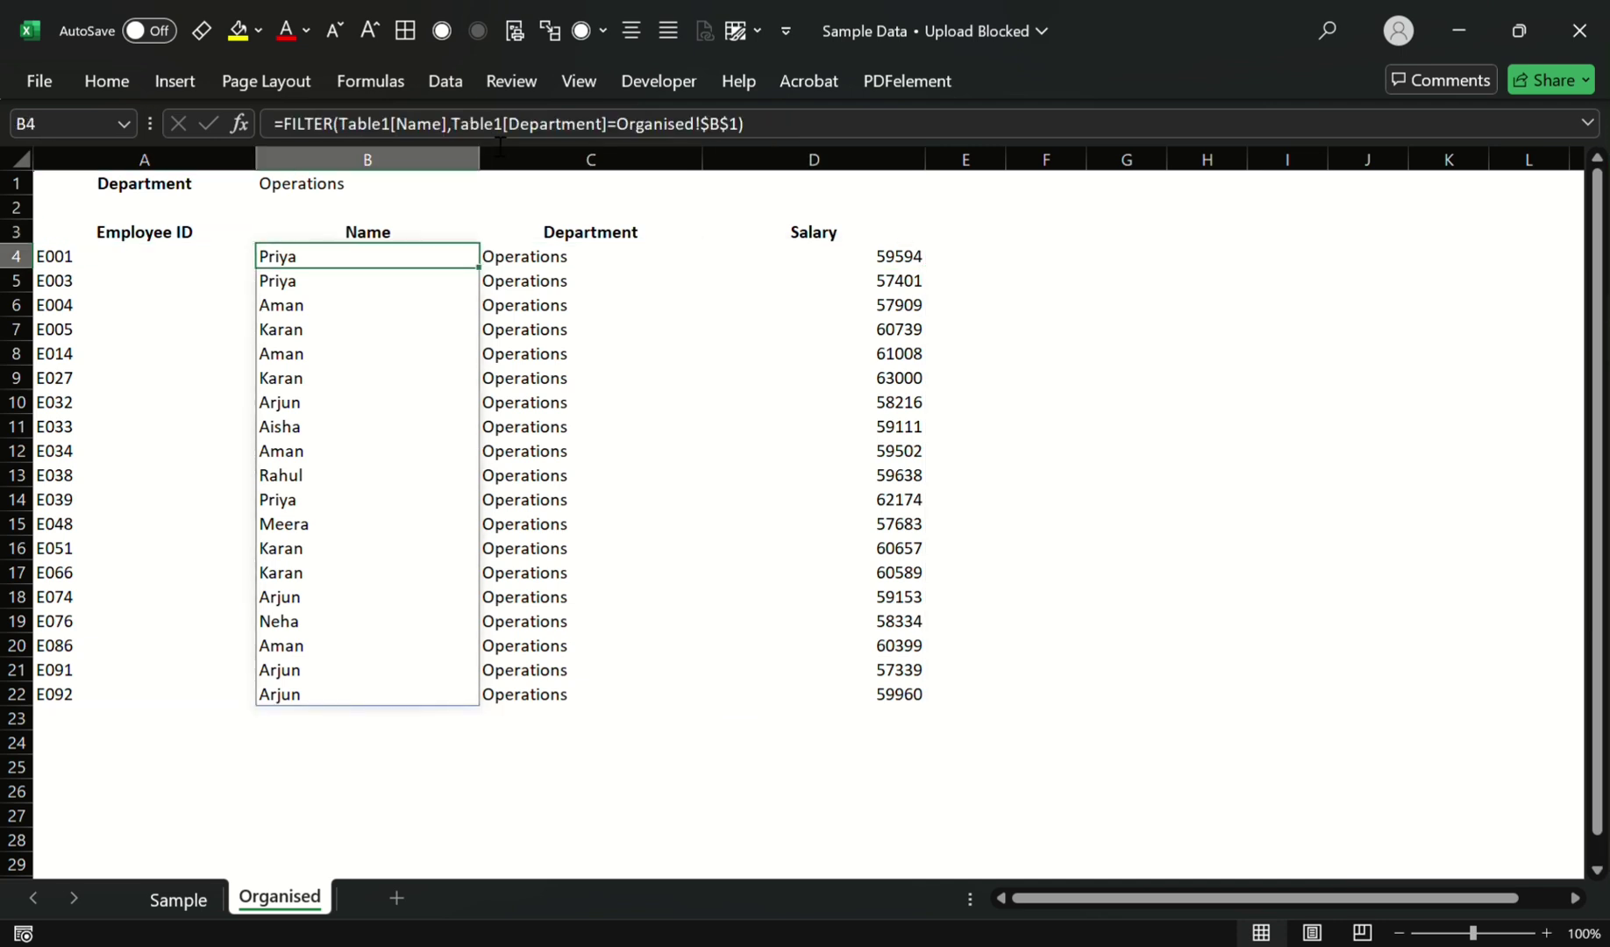
key(Left)
key(ctrl+shift+Right)
key(ctrl+shift+Down)
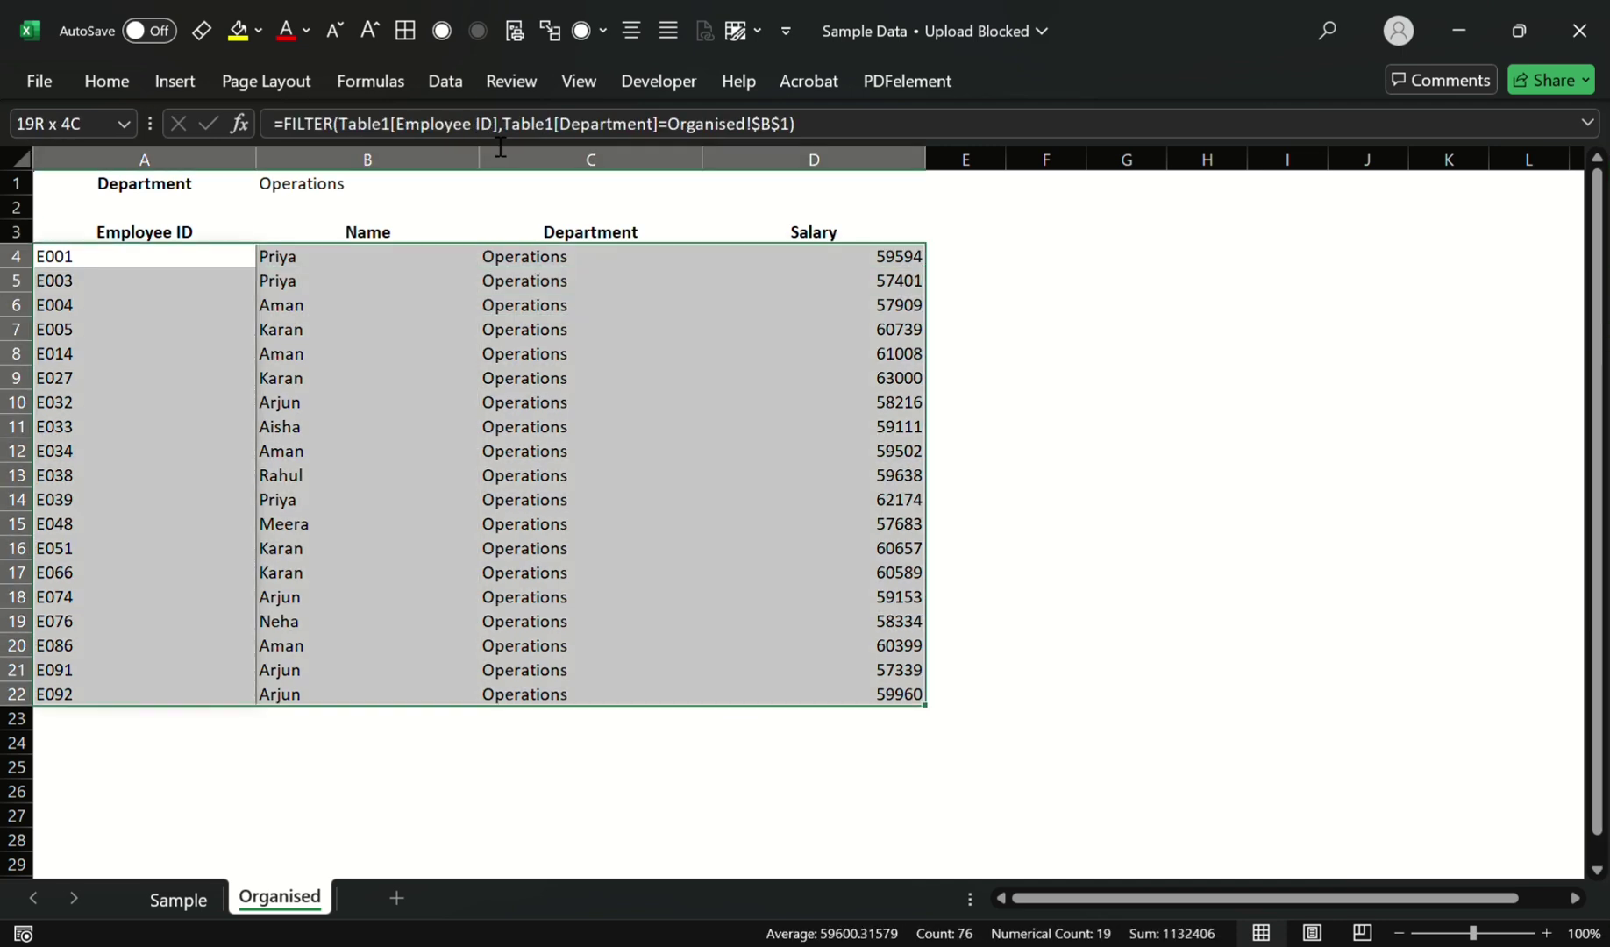
key(Right)
key(Right)
key(Left)
key(Left)
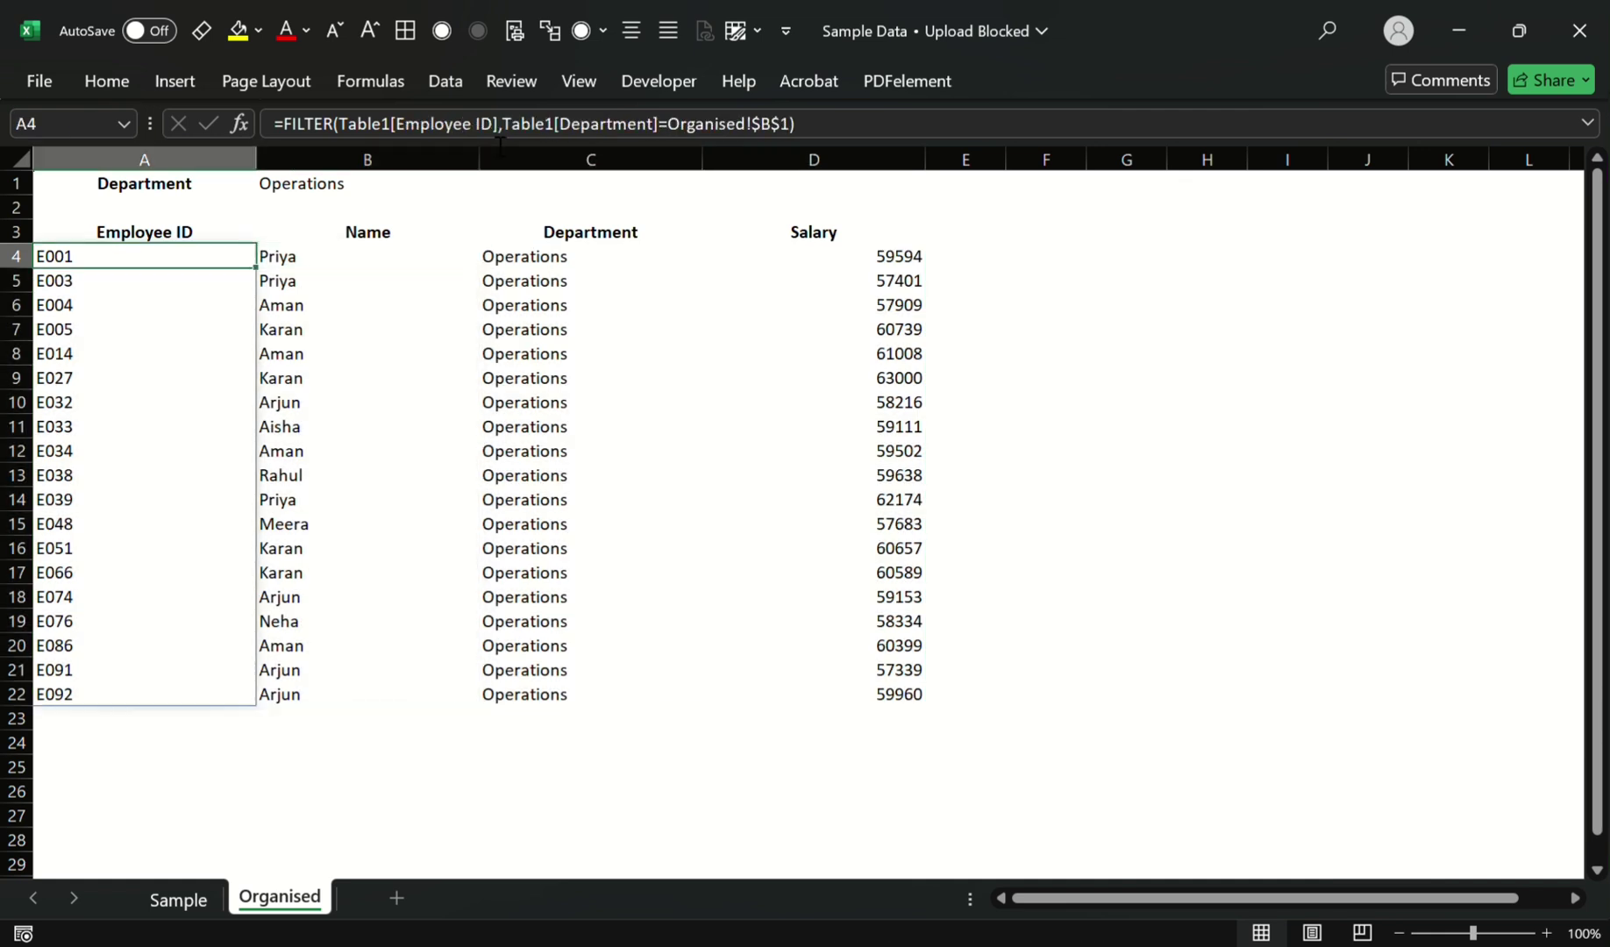
key(ctrl+shift+Right)
key(ctrl+shift+Down)
key(Up)
key(Down)
drag(392, 128, 500, 129)
key(Escape)
Step: Delete the separate FILTER formulas from B4:D4
key(Right)
key(ctrl+shift+Right)
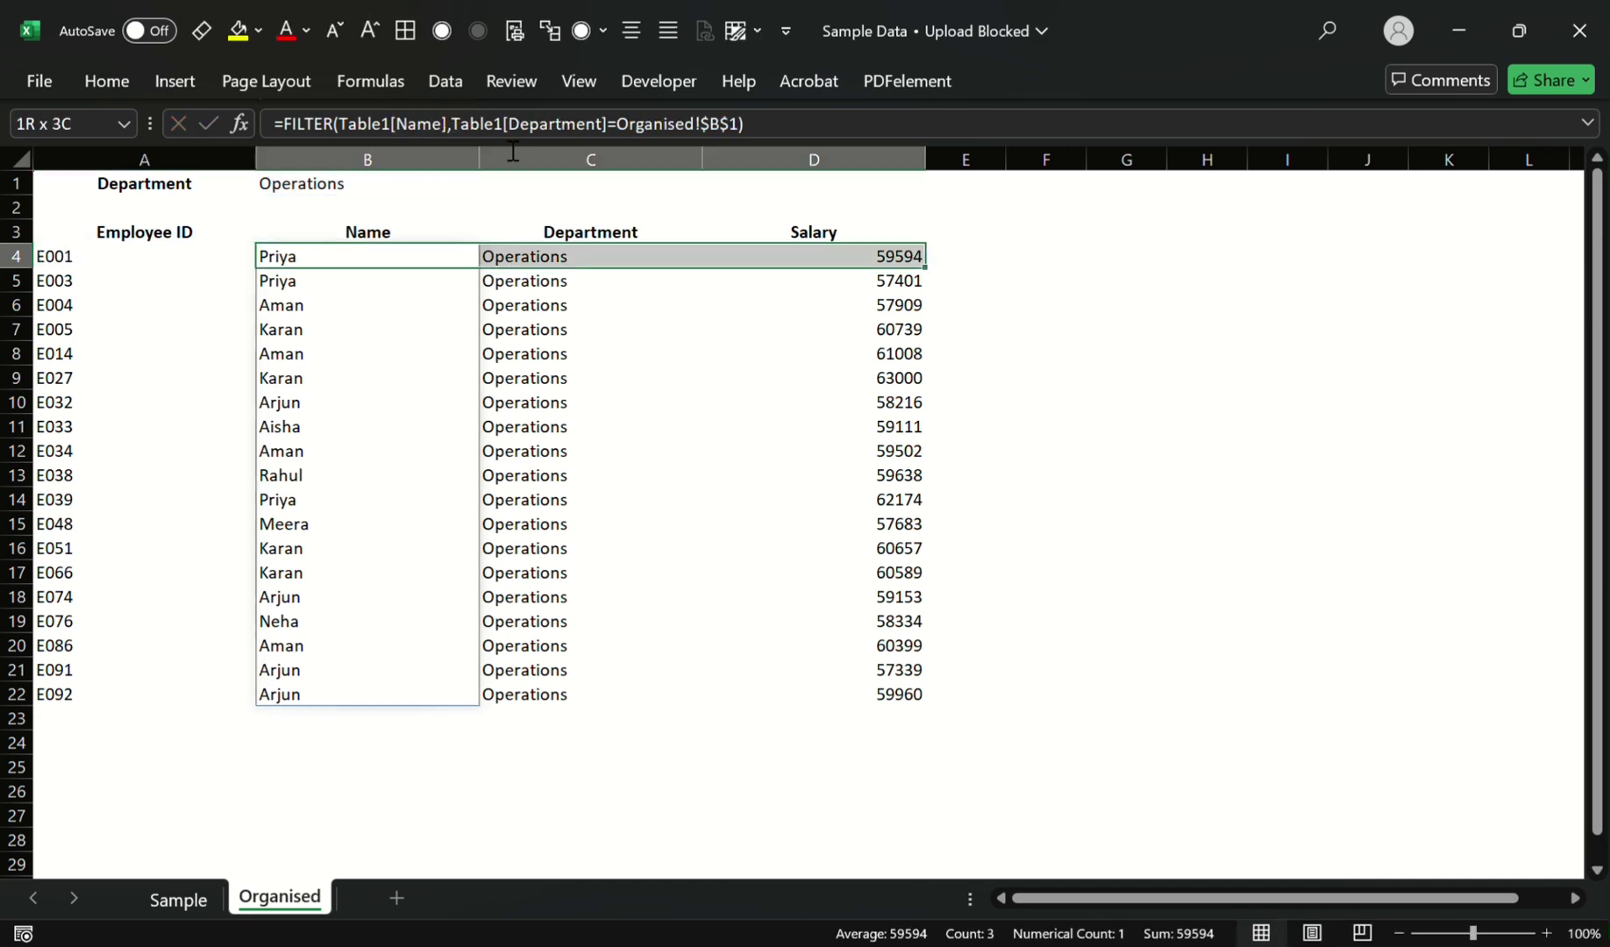
key(Delete)
Step: Remove the [Employee ID] column reference from the FILTER formula in A4 so its array is the whole Table1
key(Left)
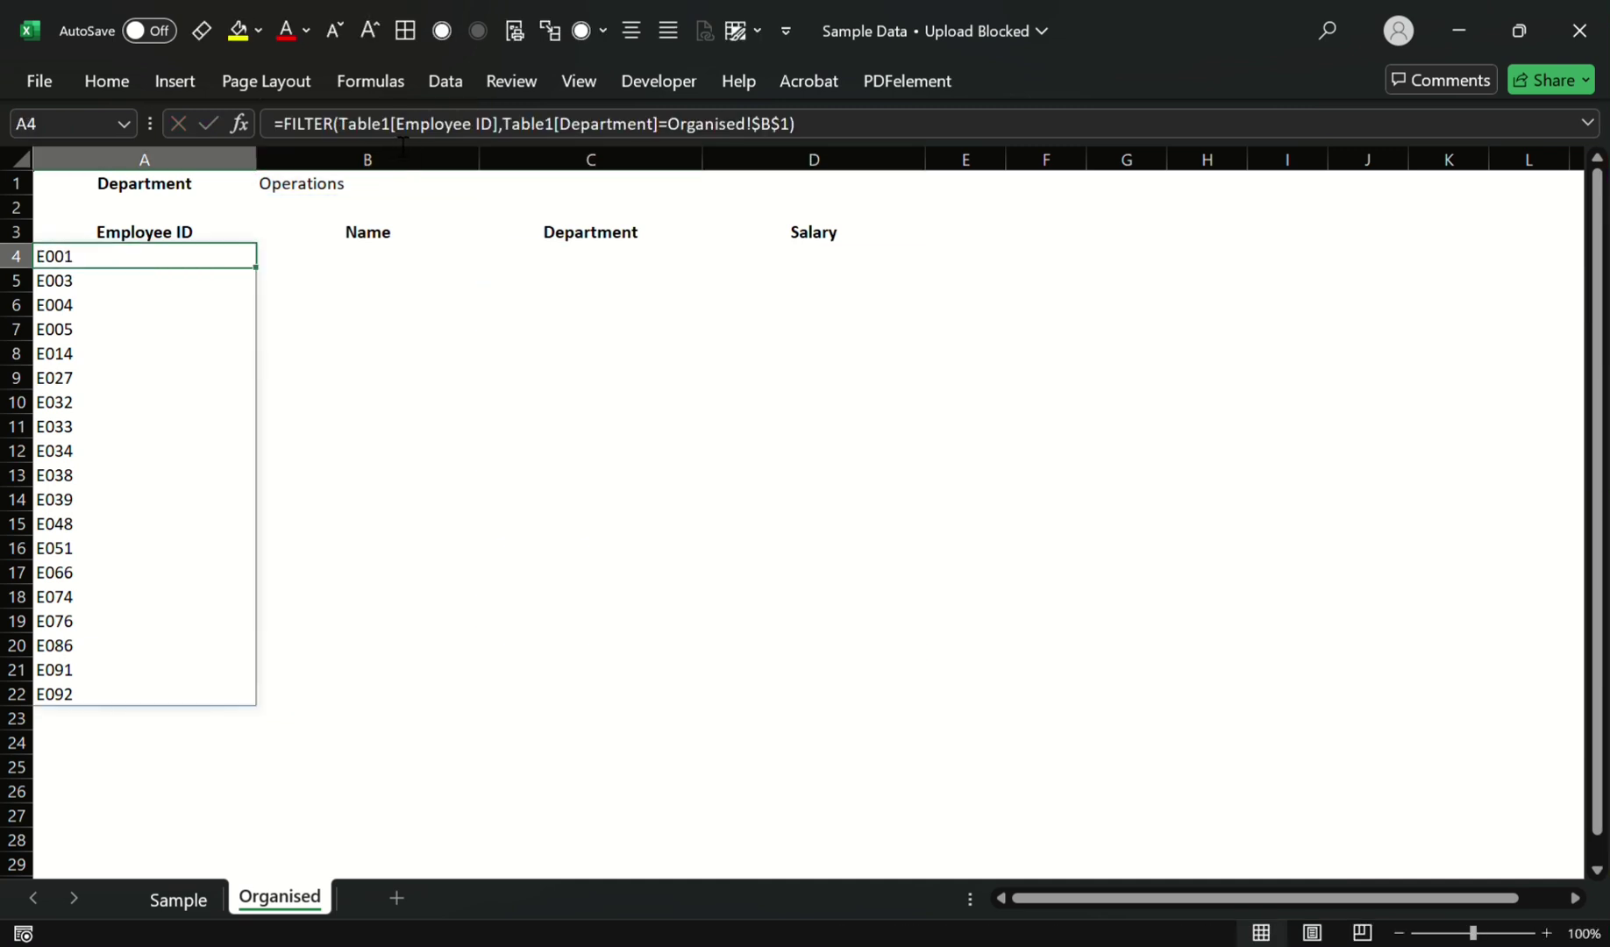
drag(392, 127, 499, 143)
key(Delete)
key(Return)
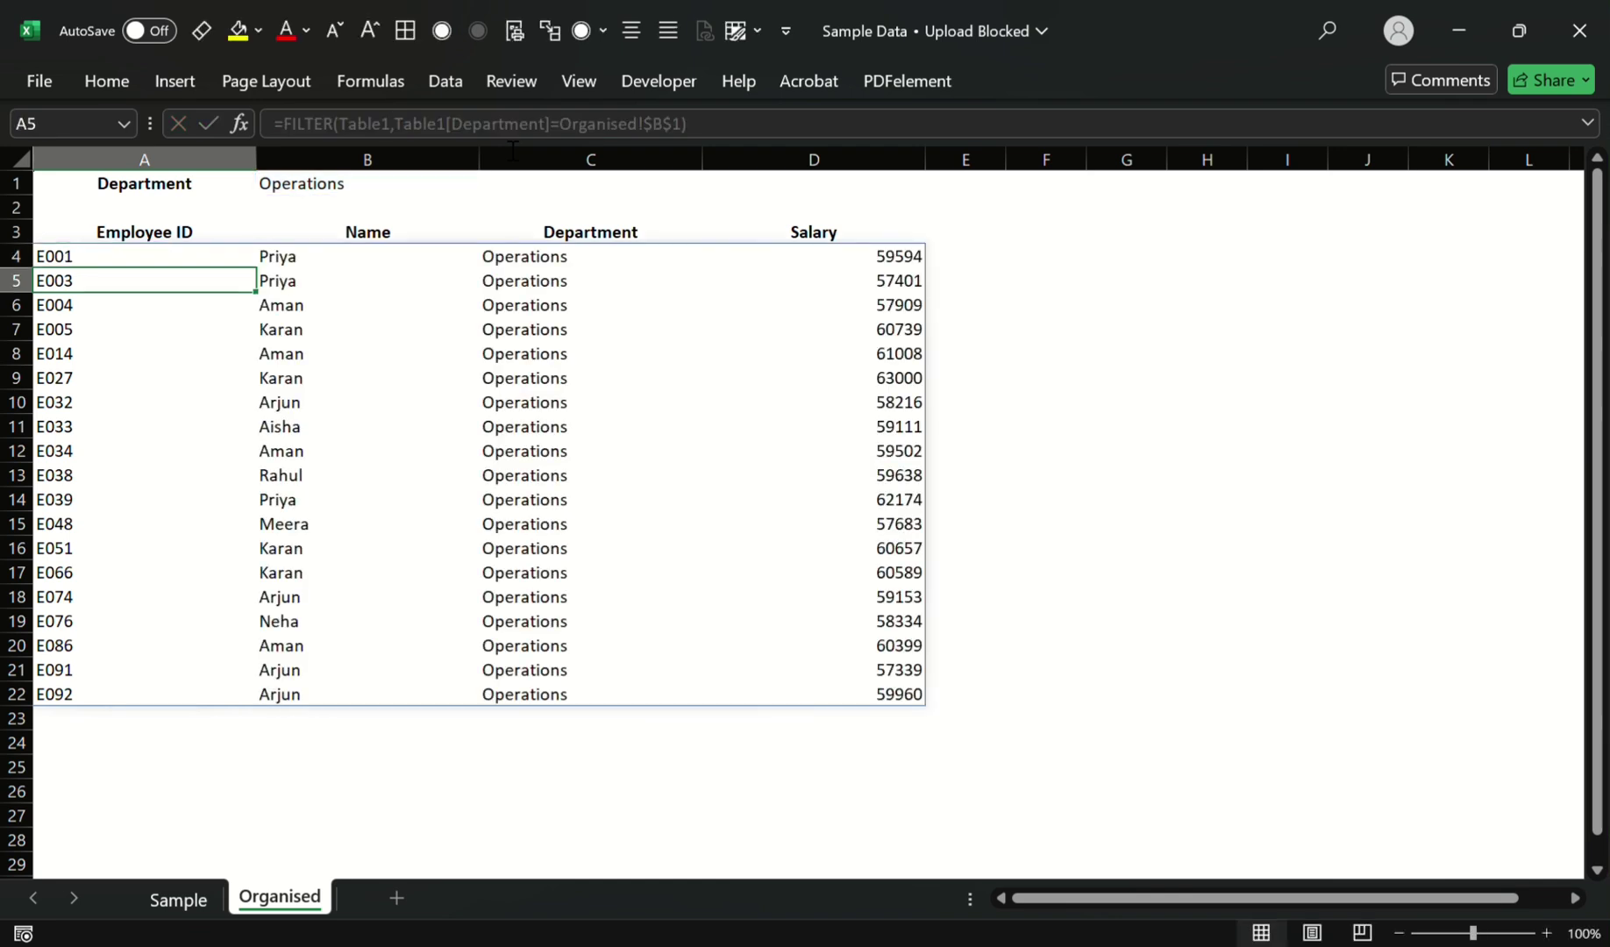
Step: Examine the edges of the range filled by the single FILTER formula in A4
key(Up)
key(ctrl+Right)
key(ctrl+Left)
key(ctrl+Down)
key(ctrl+Right)
key(ctrl+Up)
key(ctrl+Left)
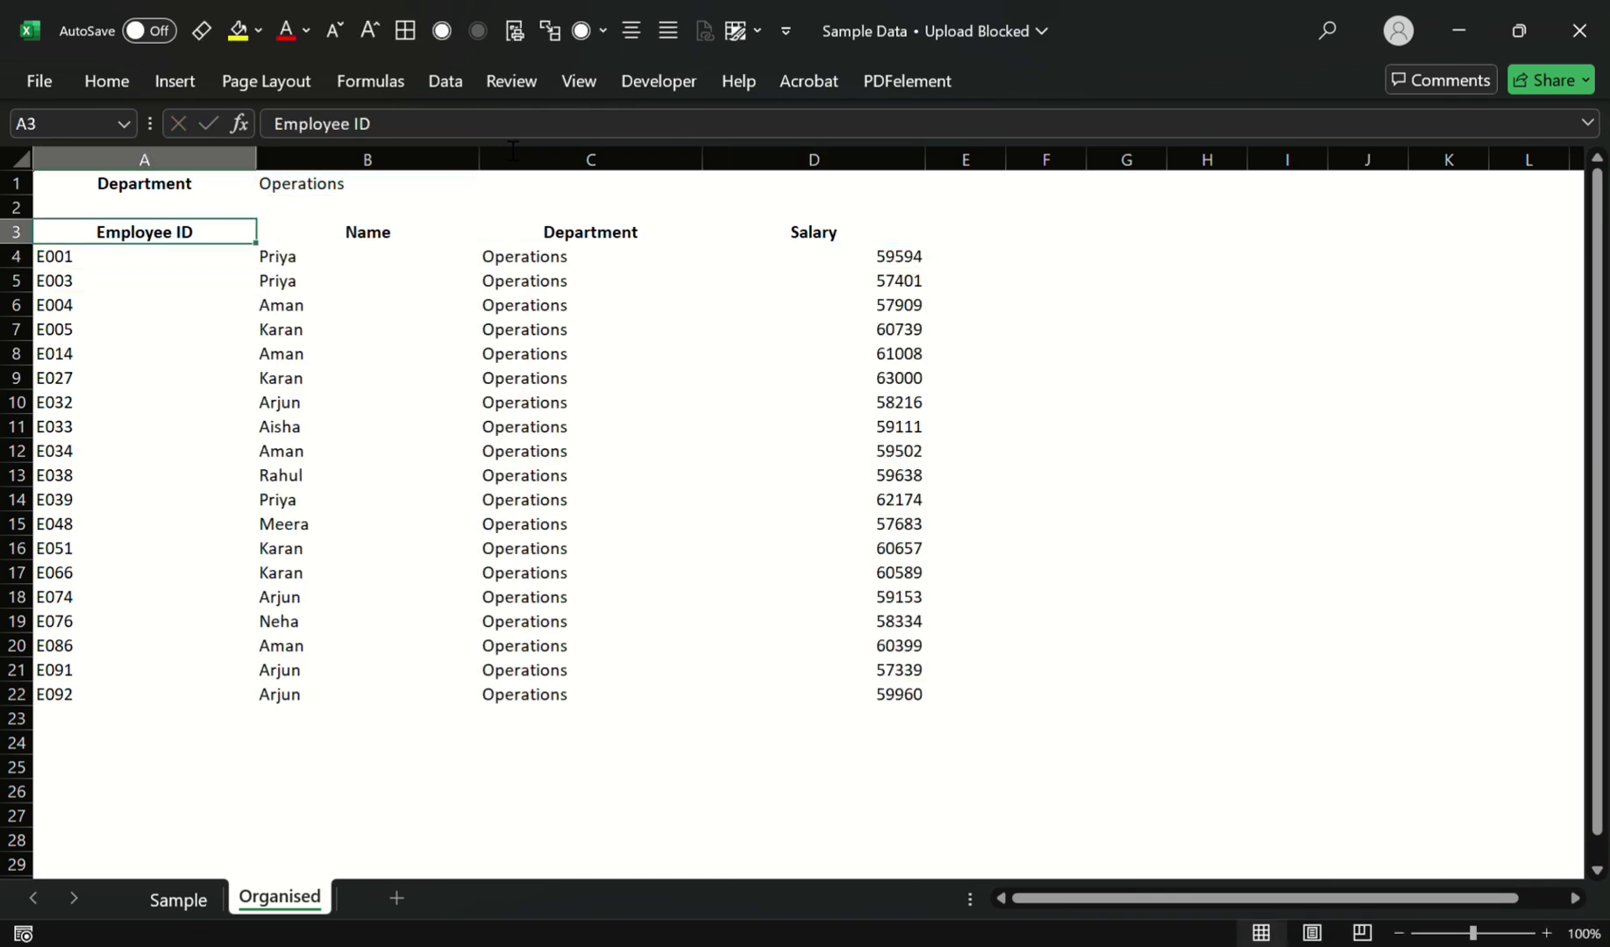
Step: Choose IT as the department in B1 and select the returned entries under Name
key(Right)
key(Up)
key(Up)
key(Return)
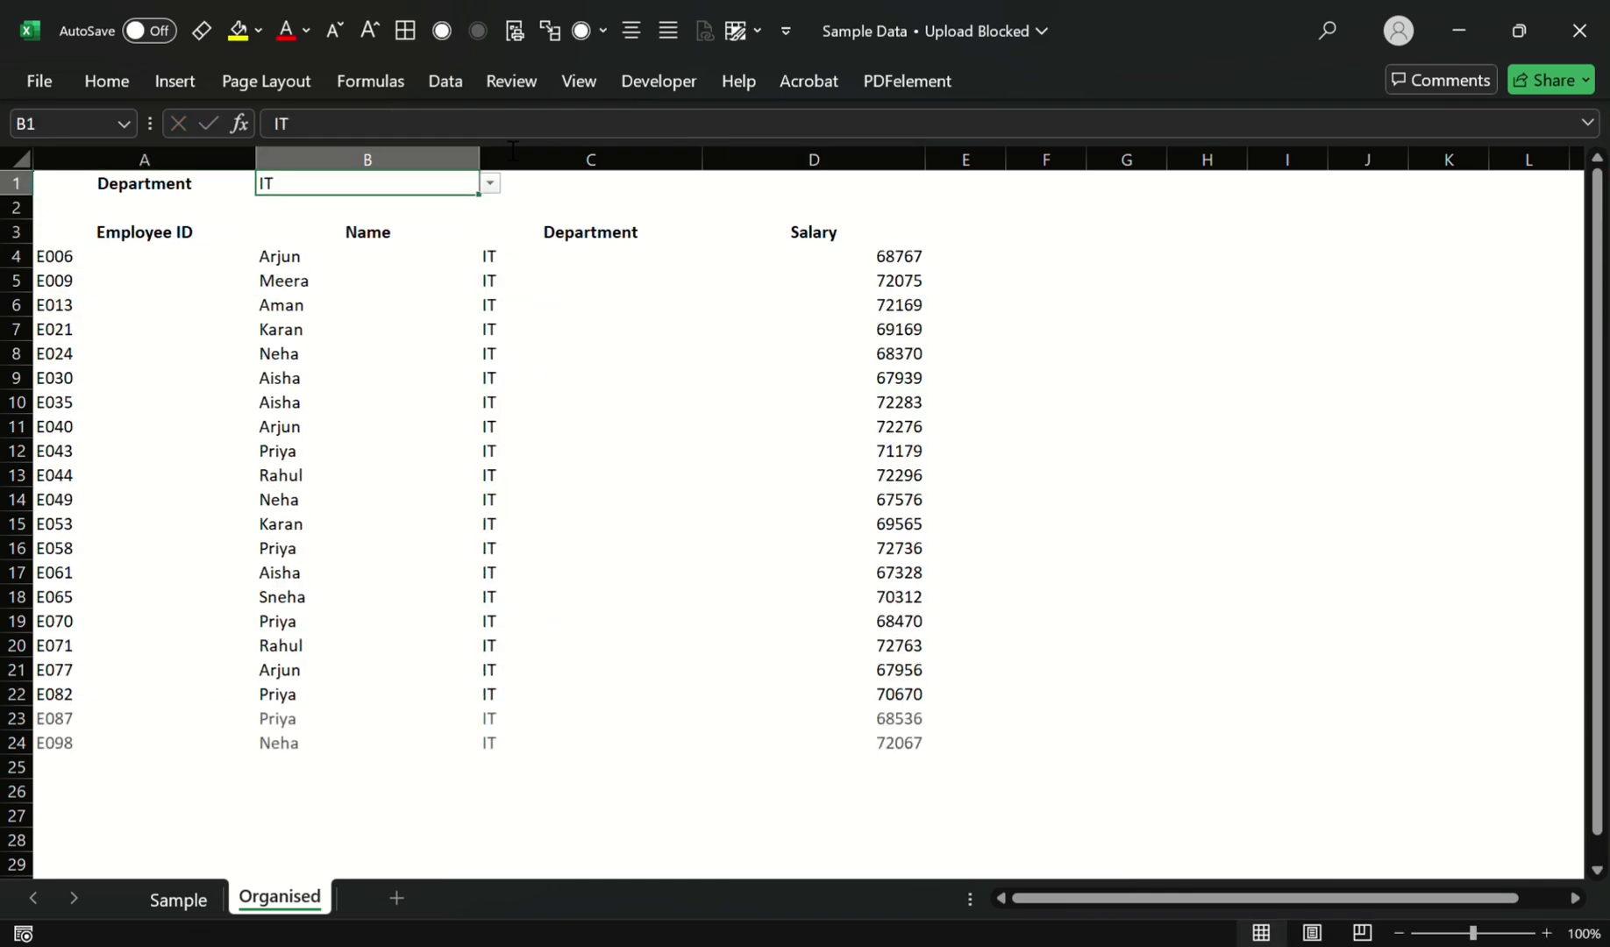
key(Down)
key(Down)
key(Down)
key(ctrl+shift+Down)
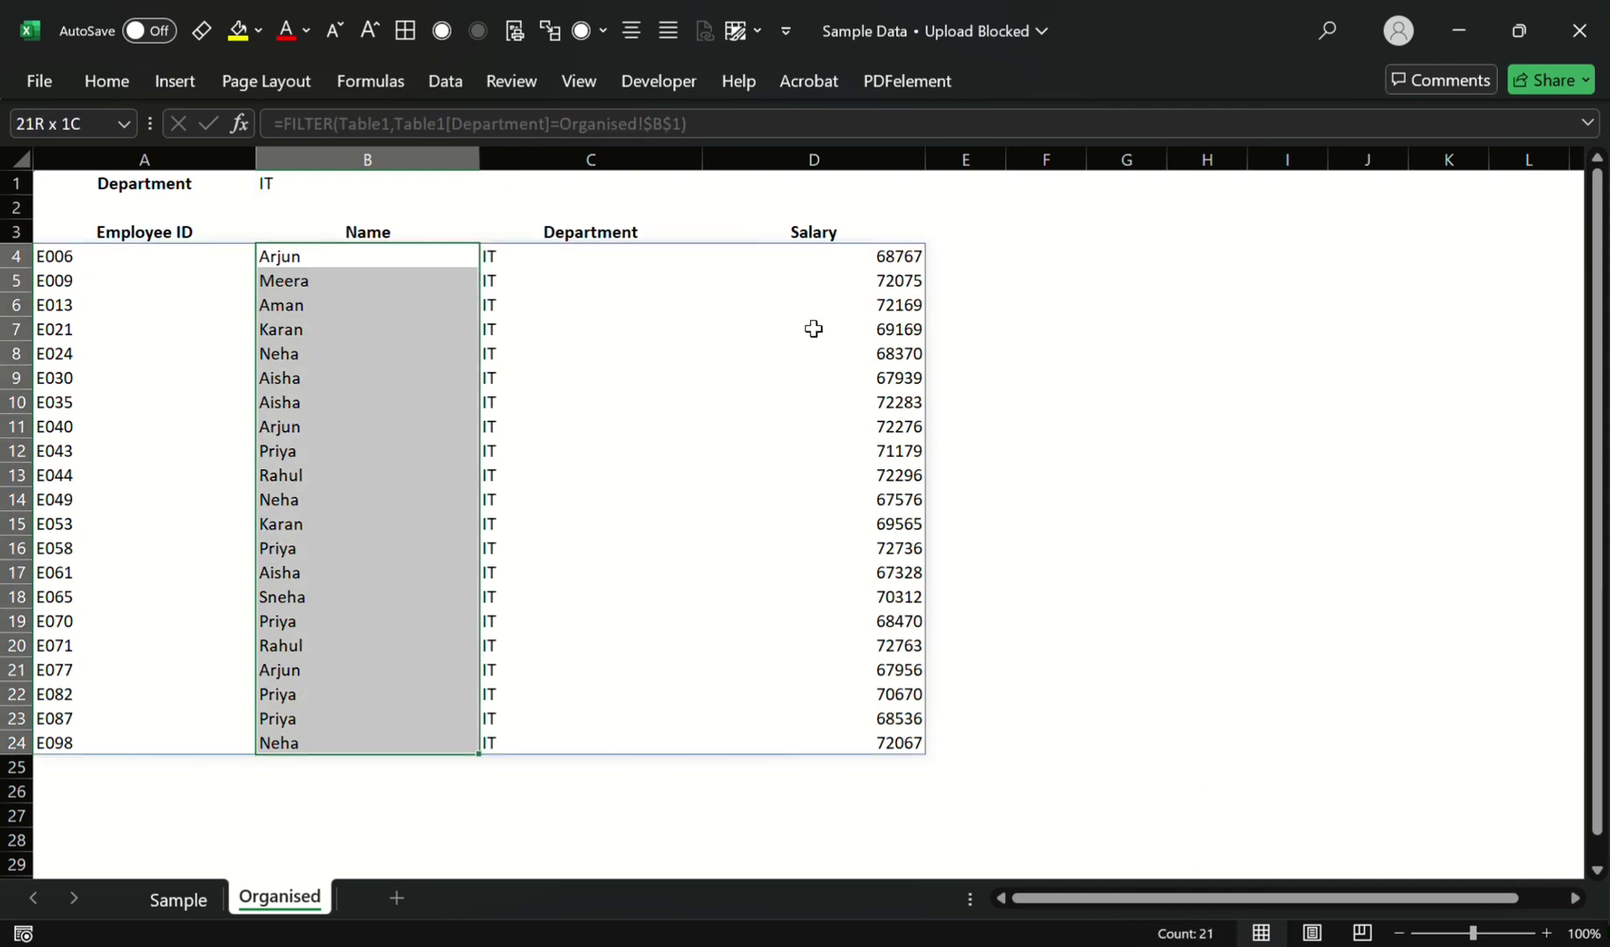
Step: Choose Finance as the department in B1 and select the returned entries under Name
key(Up)
key(Up)
key(Up)
key(ctrl+z)
key(ctrl+z)
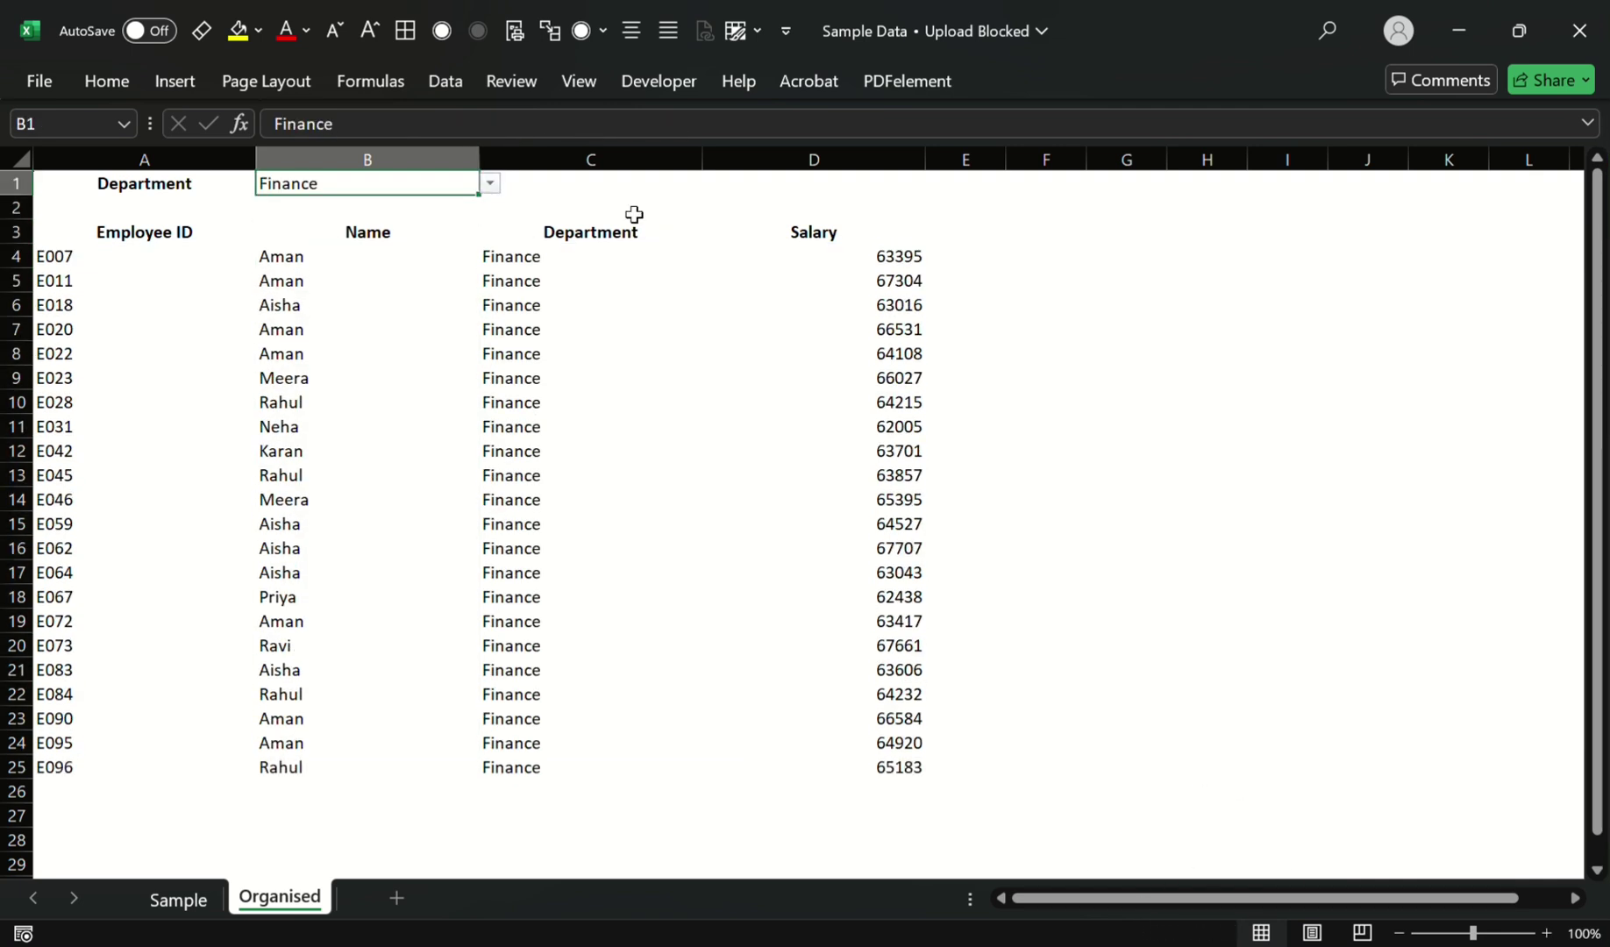
key(Down)
key(Down)
key(Down)
key(ctrl+shift+Down)
Step: Choose HR as the department in B1 and select the returned entries under Name
key(Up)
key(Up)
key(Up)
key(ctrl+z)
key(Down)
key(Down)
key(Down)
key(ctrl+shift+Down)
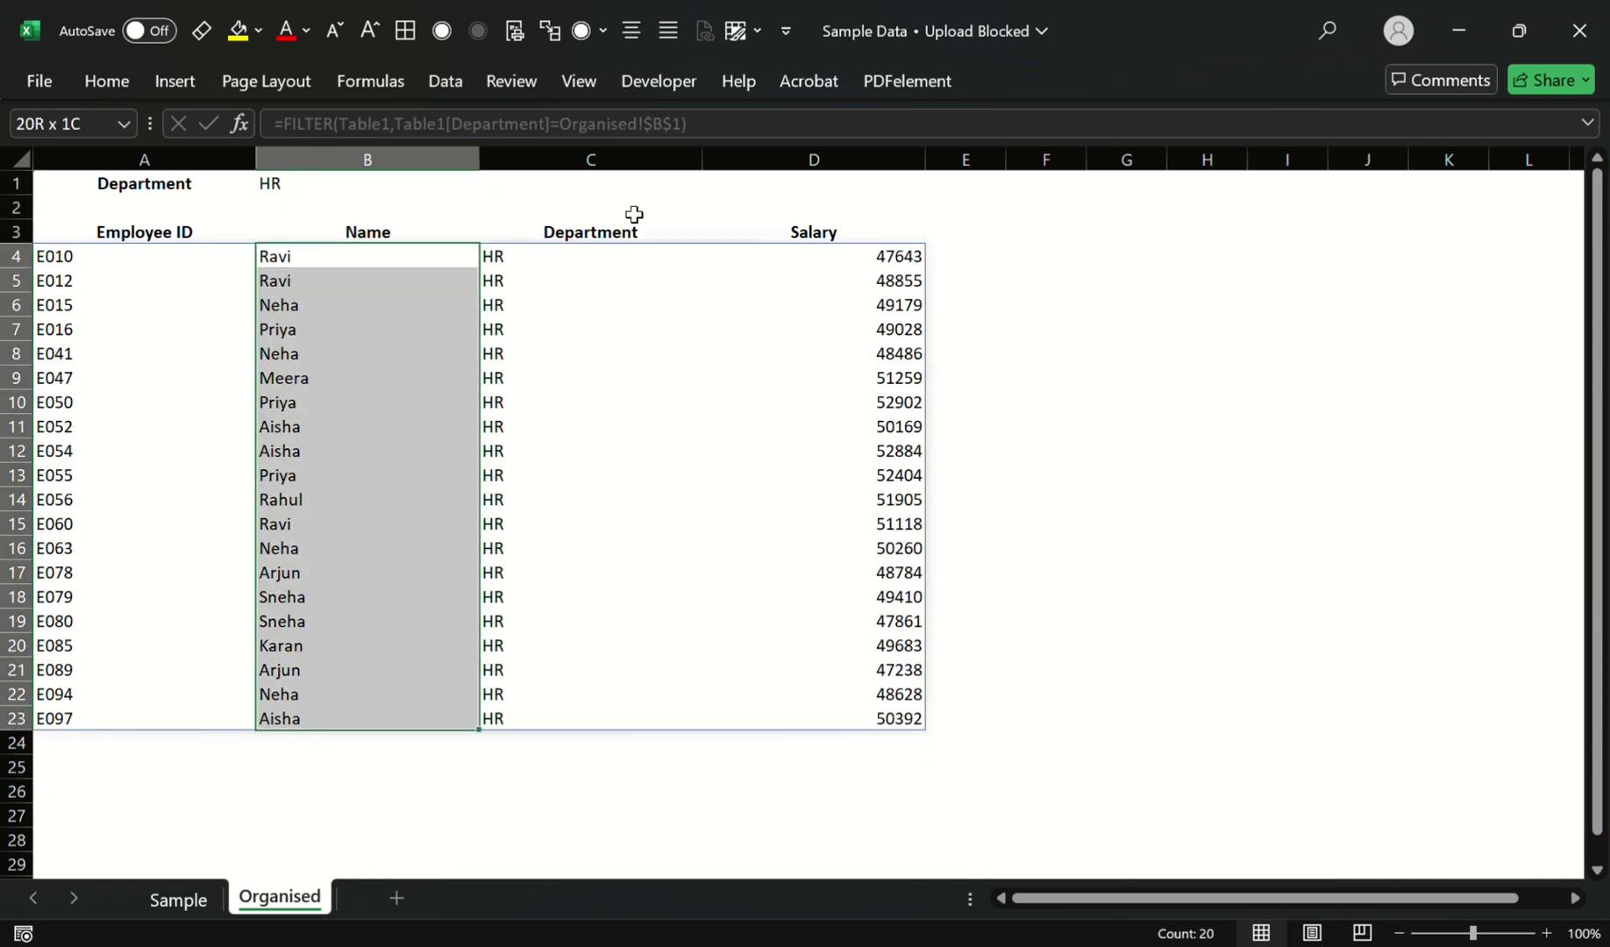
Step: Compare the FILTER formula in A4 with the formula shown for its neighbouring spilled cells
key(Up)
key(Up)
key(Left)
key(Down)
key(Down)
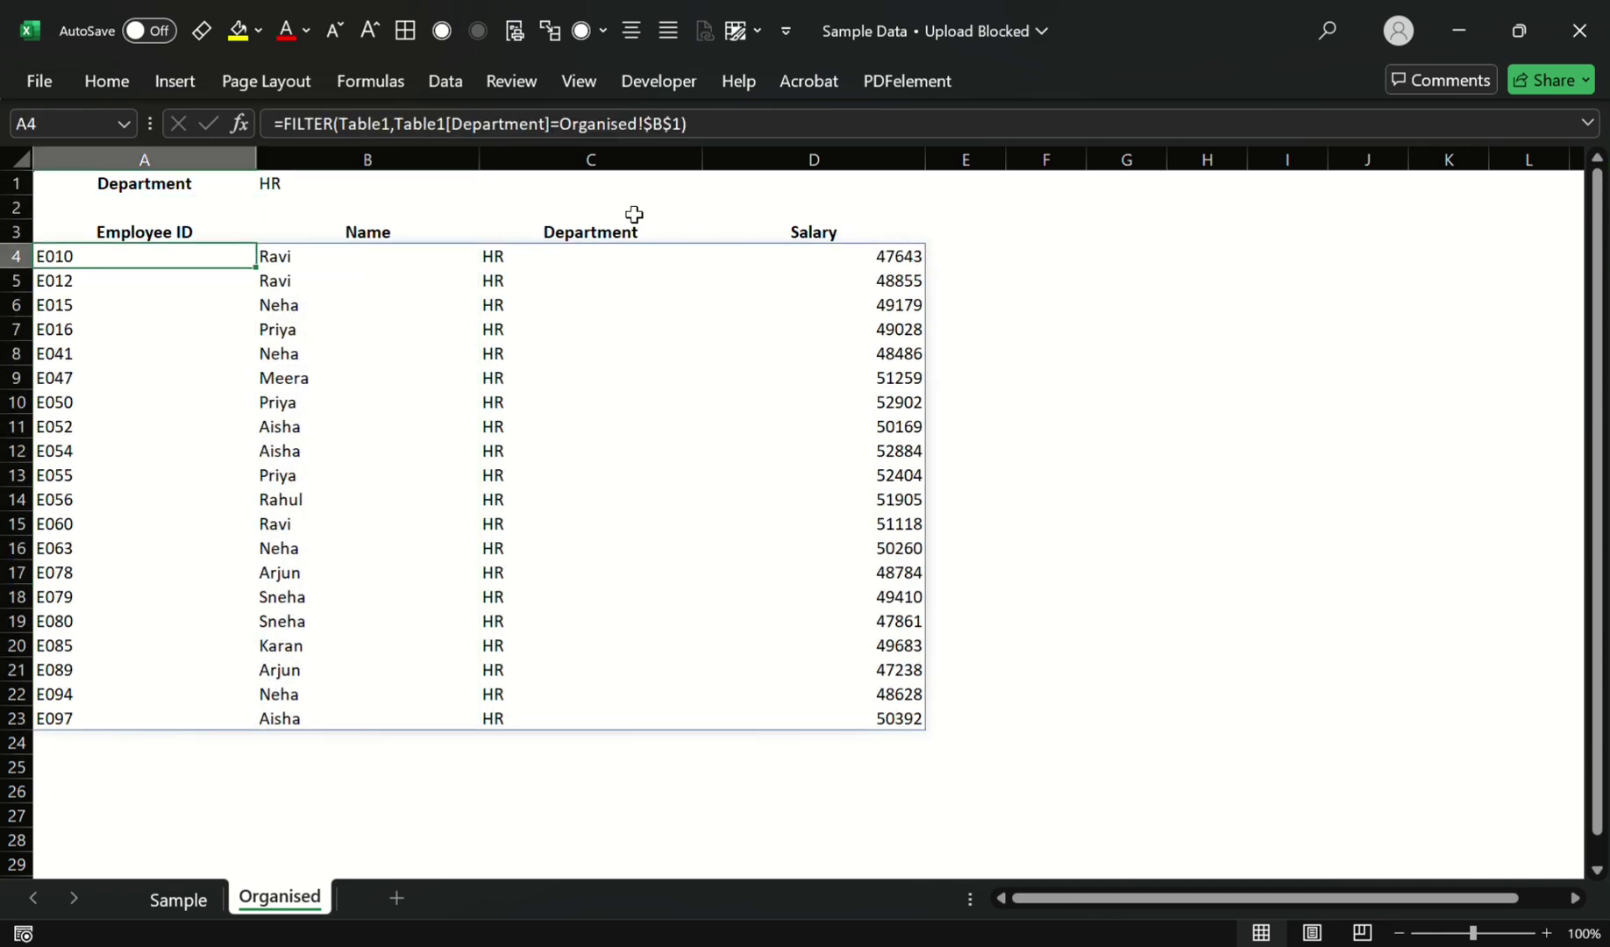
key(Right)
key(Left)
key(Down)
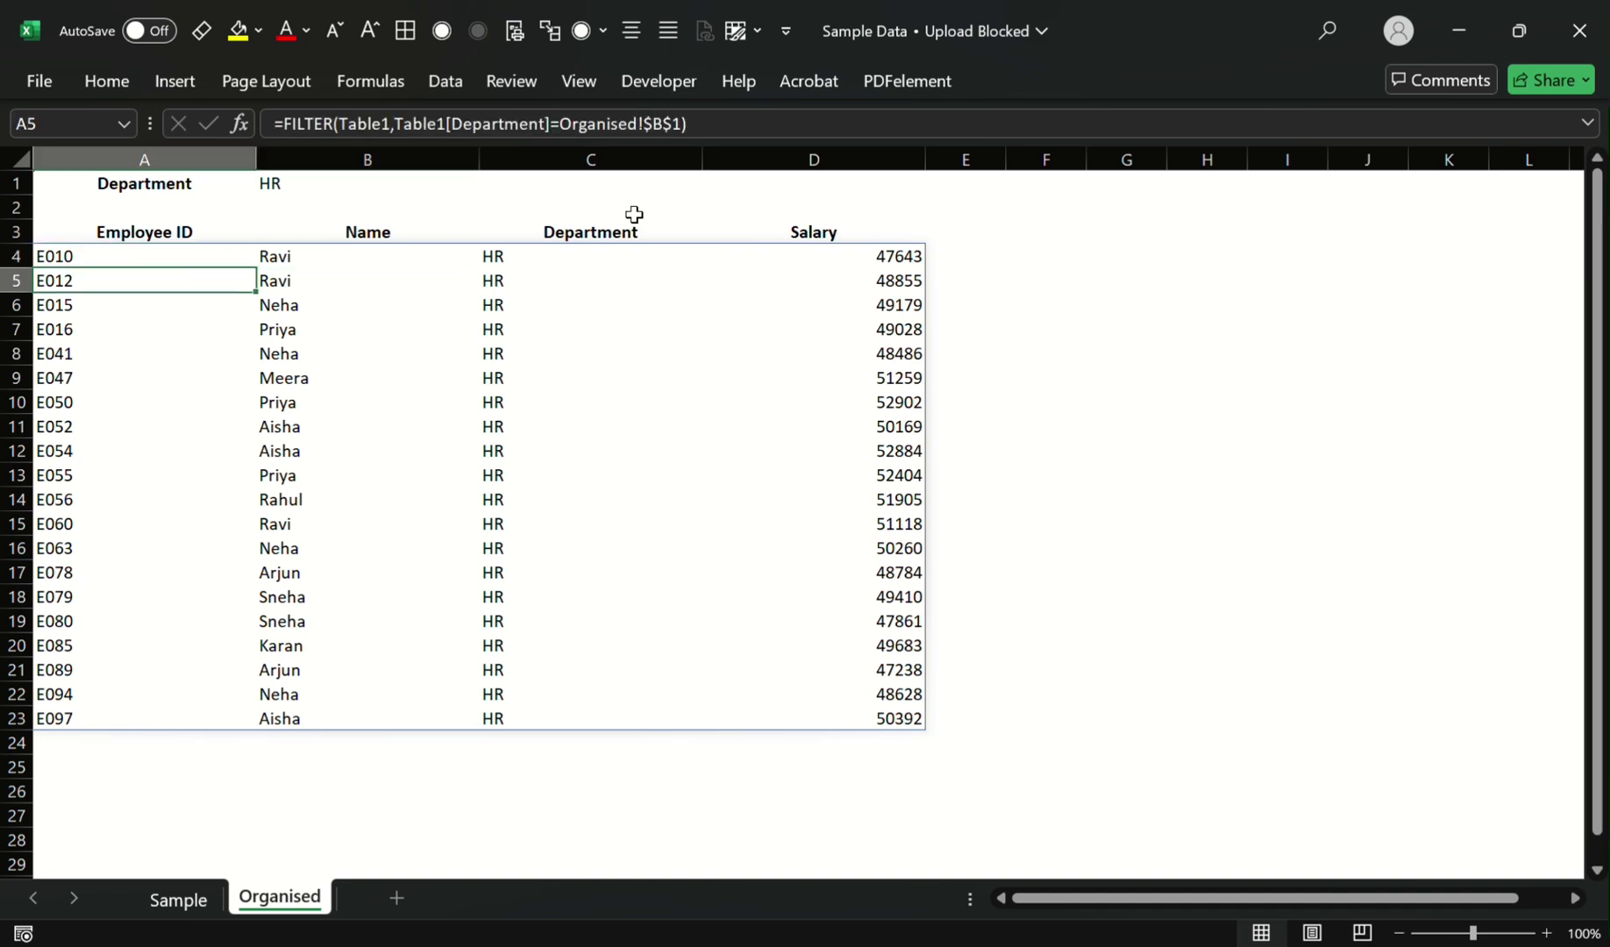
Step: Enter R in C13 inside the spilled range and check the effect on the FILTER formula in A4
key(Right)
key(Down)
key(Down)
key(Down)
key(Down)
key(Down)
key(Down)
key(Right)
key(Down)
key(Down)
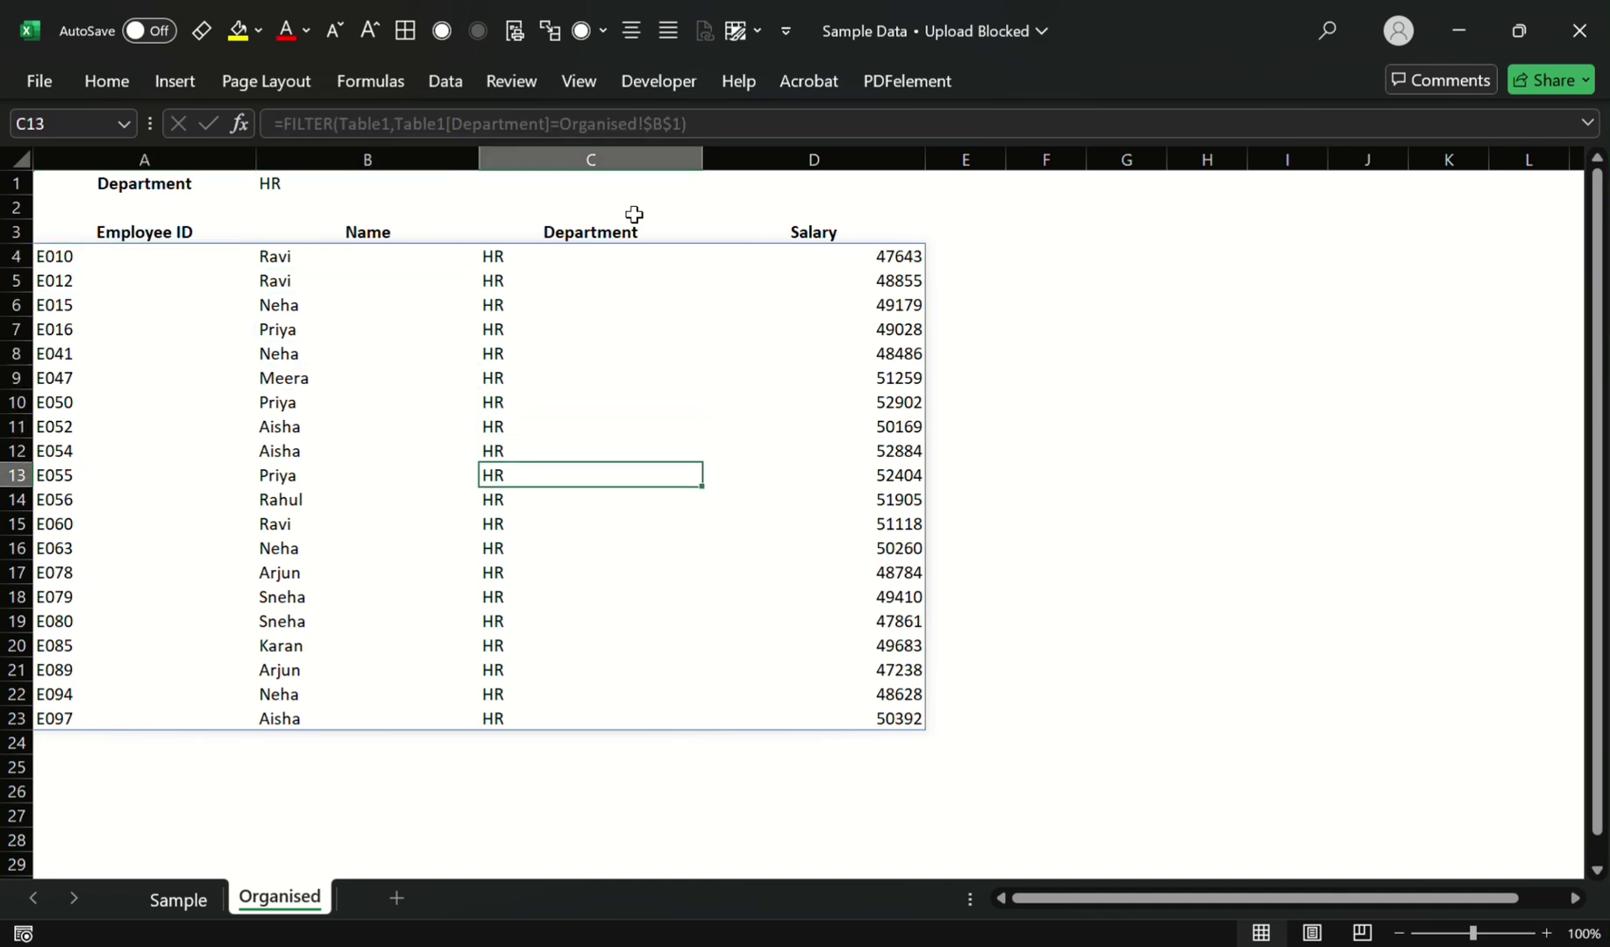
text(R)
key(Right)
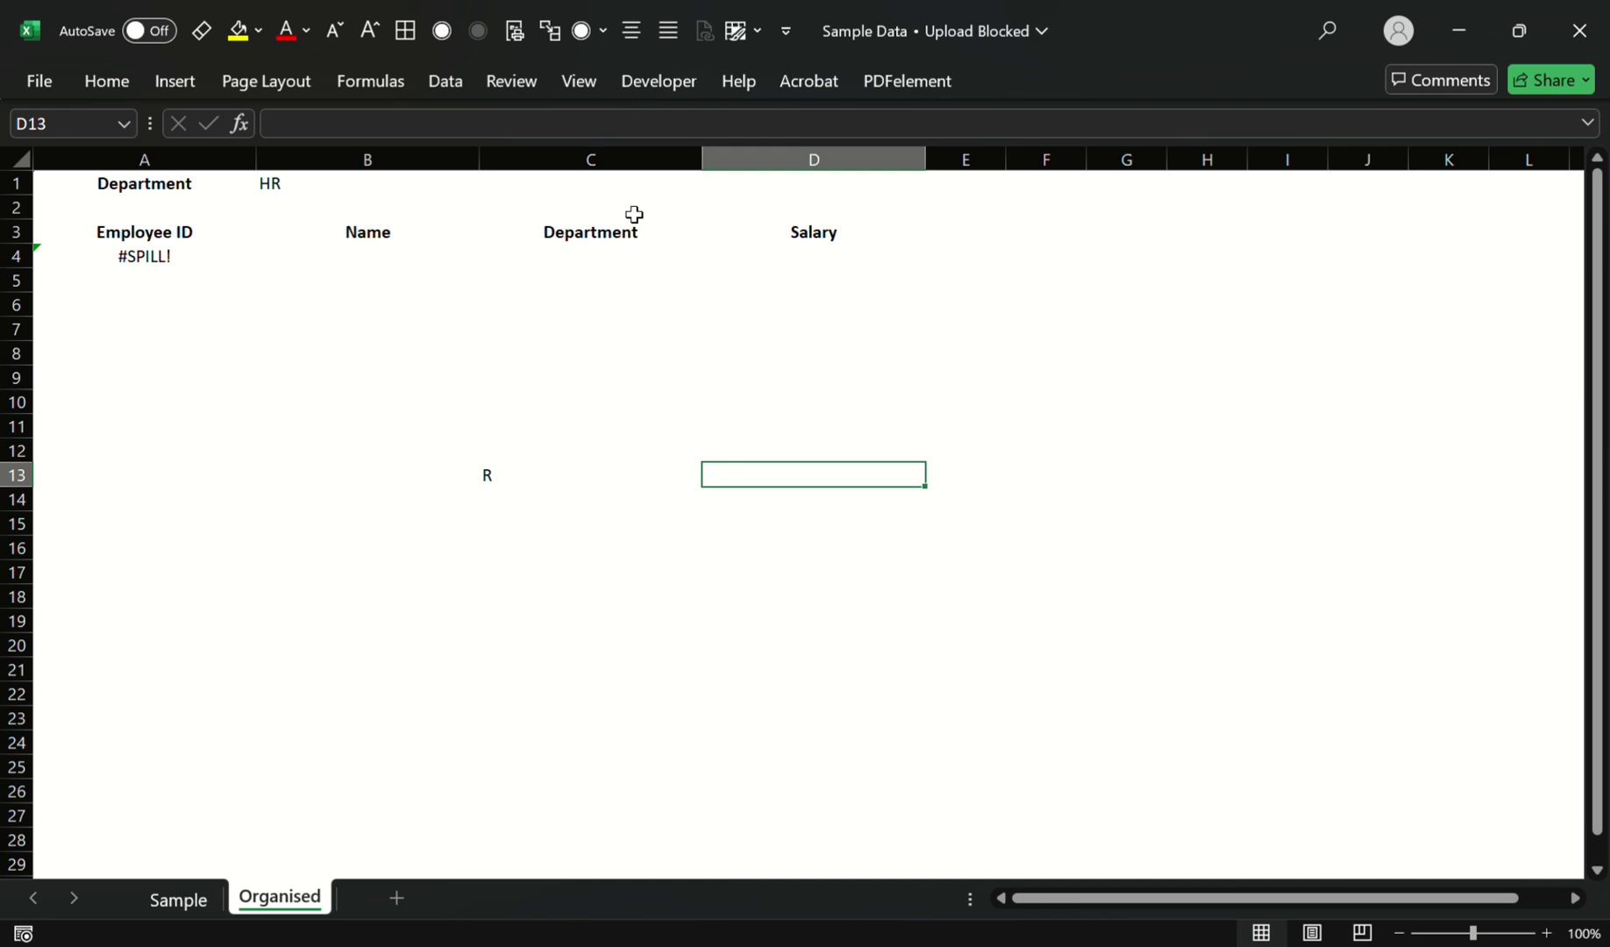
key(Left)
key(Left)
key(Left)
key(ctrl+Up)
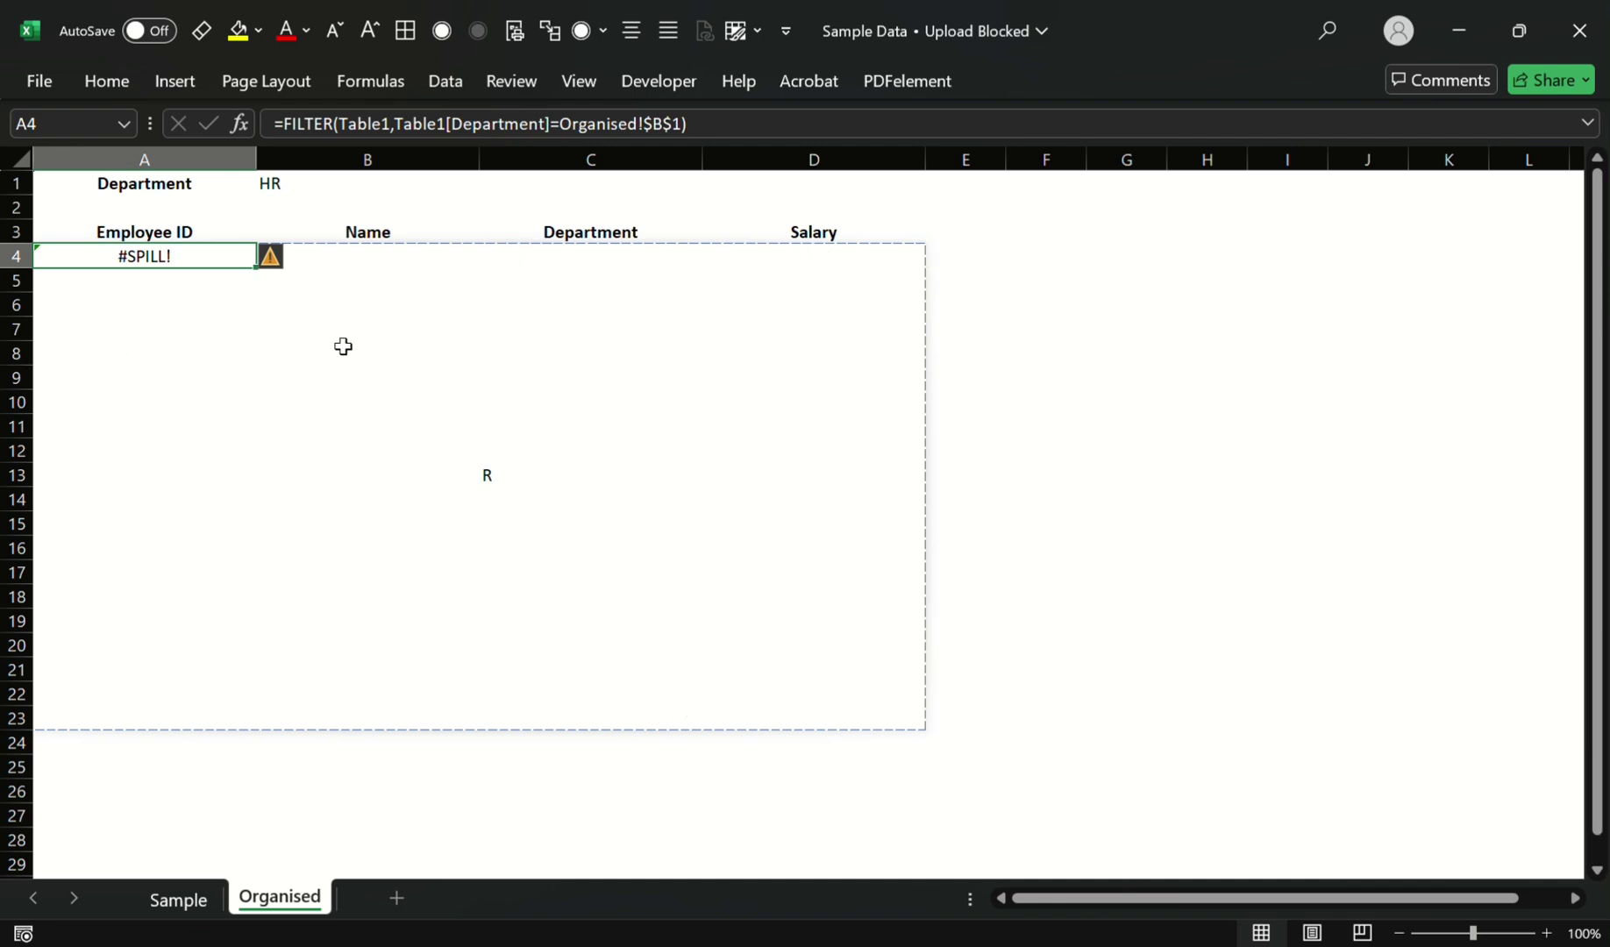
Step: Clear the R from C13 to free the spill range
click(490, 475)
key(Left)
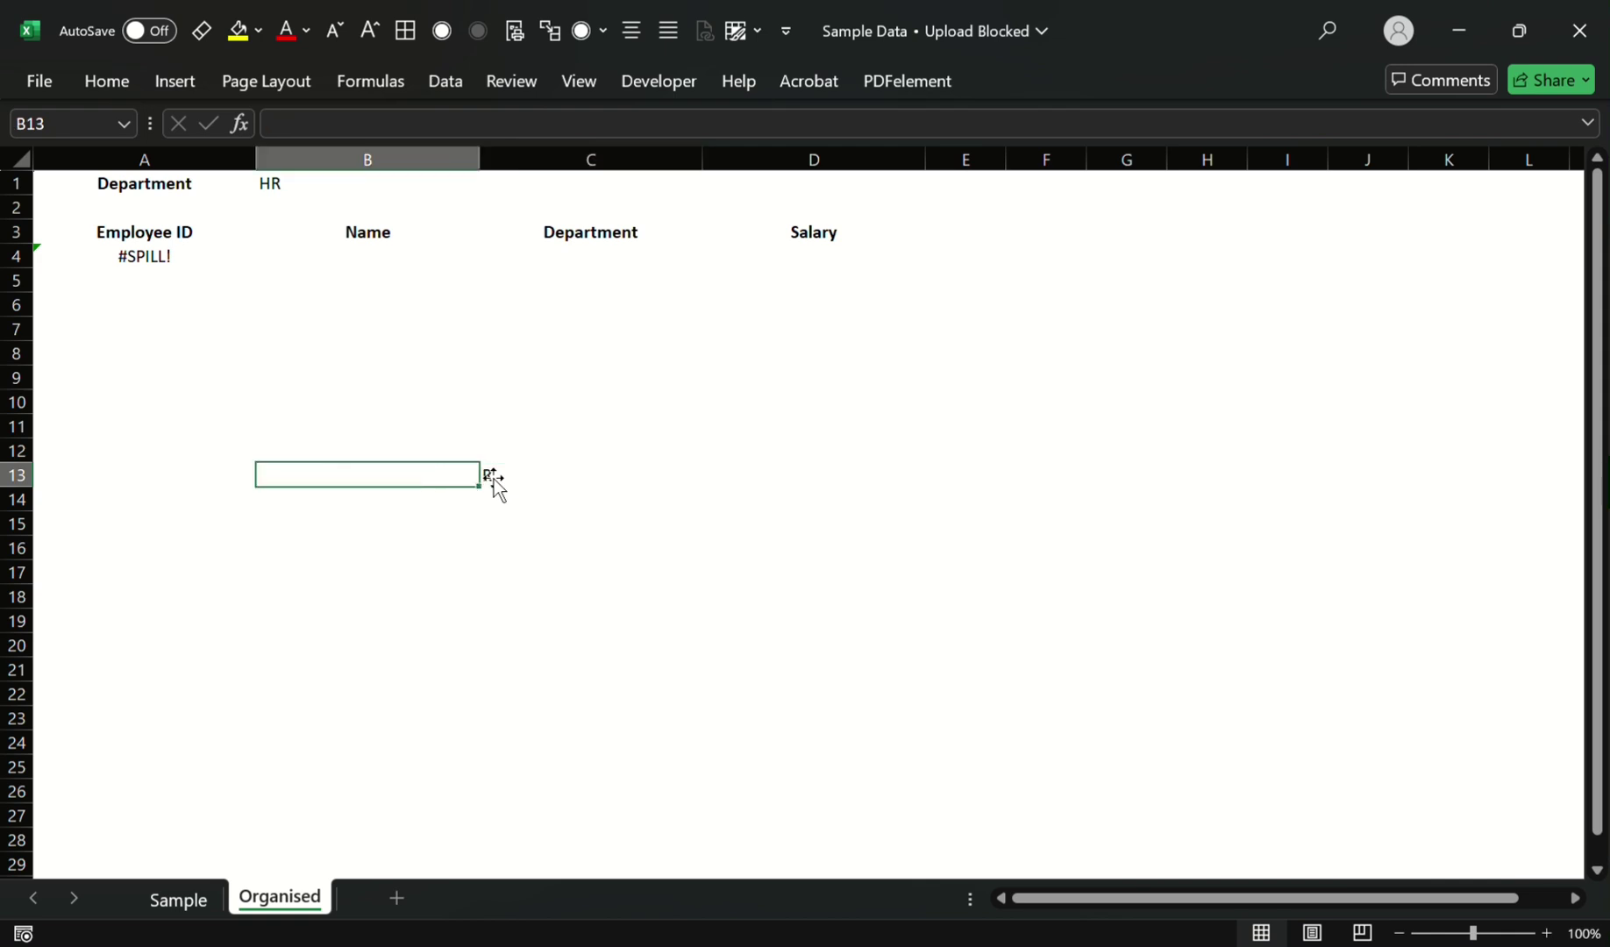
key(Right)
key(Delete)
Step: Examine the filtered records, in particular the full Department and Salary columns of the result
key(Left)
key(Left)
key(Up)
key(Up)
key(Up)
key(Up)
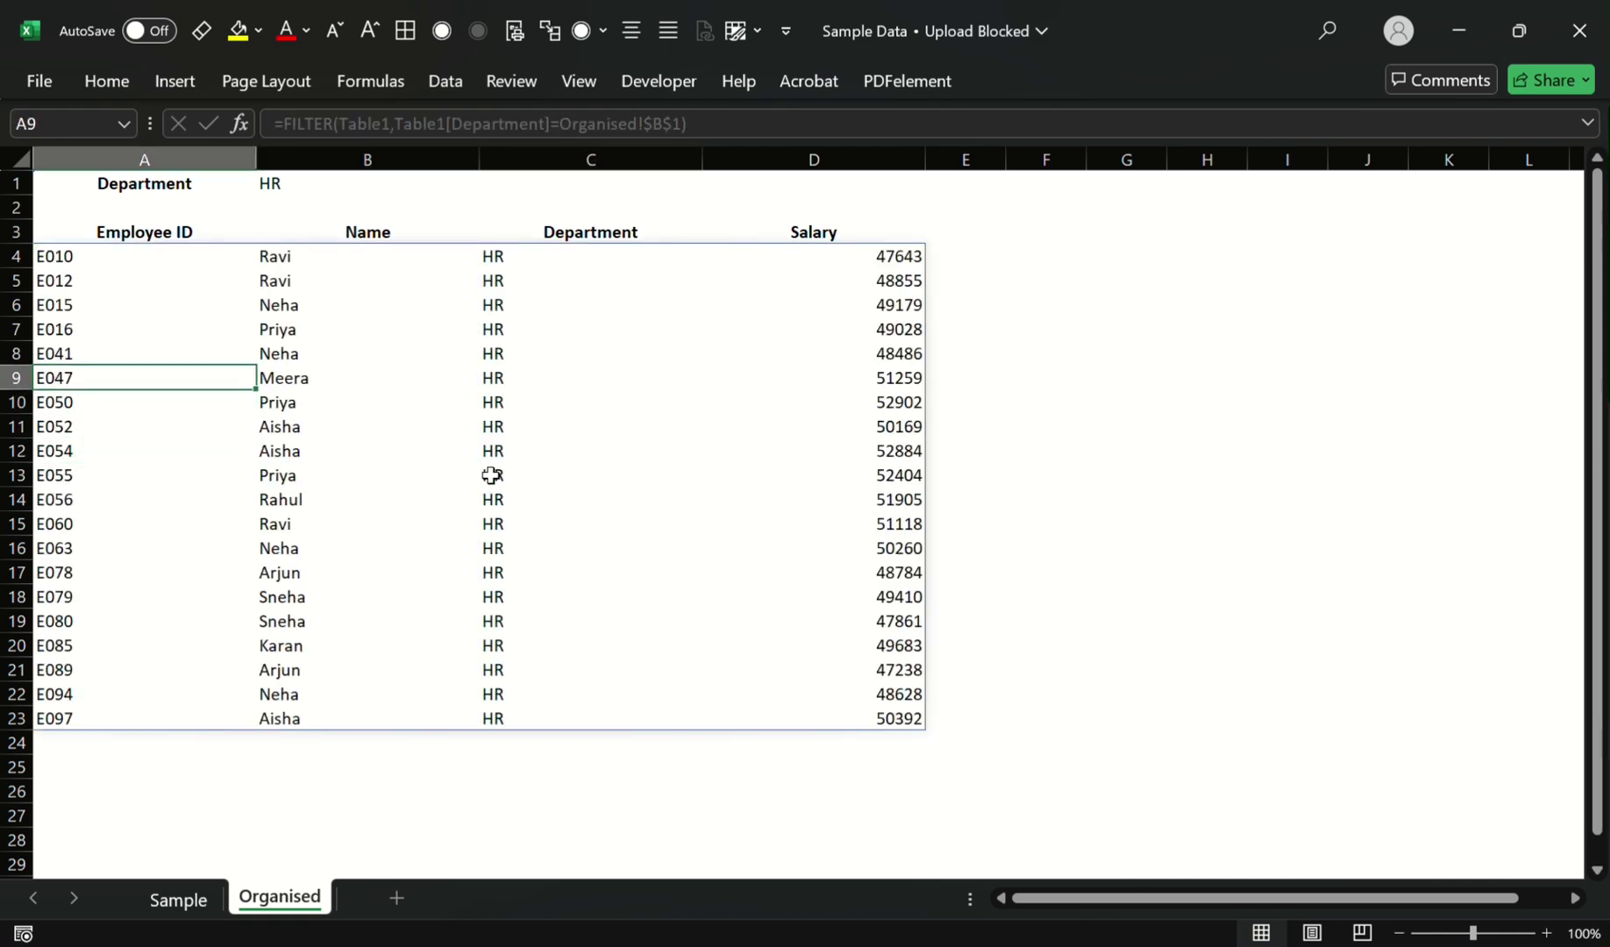
key(Up)
key(Up)
key(Right)
key(Up)
key(Up)
key(Up)
key(Up)
key(Right)
key(Up)
key(Up)
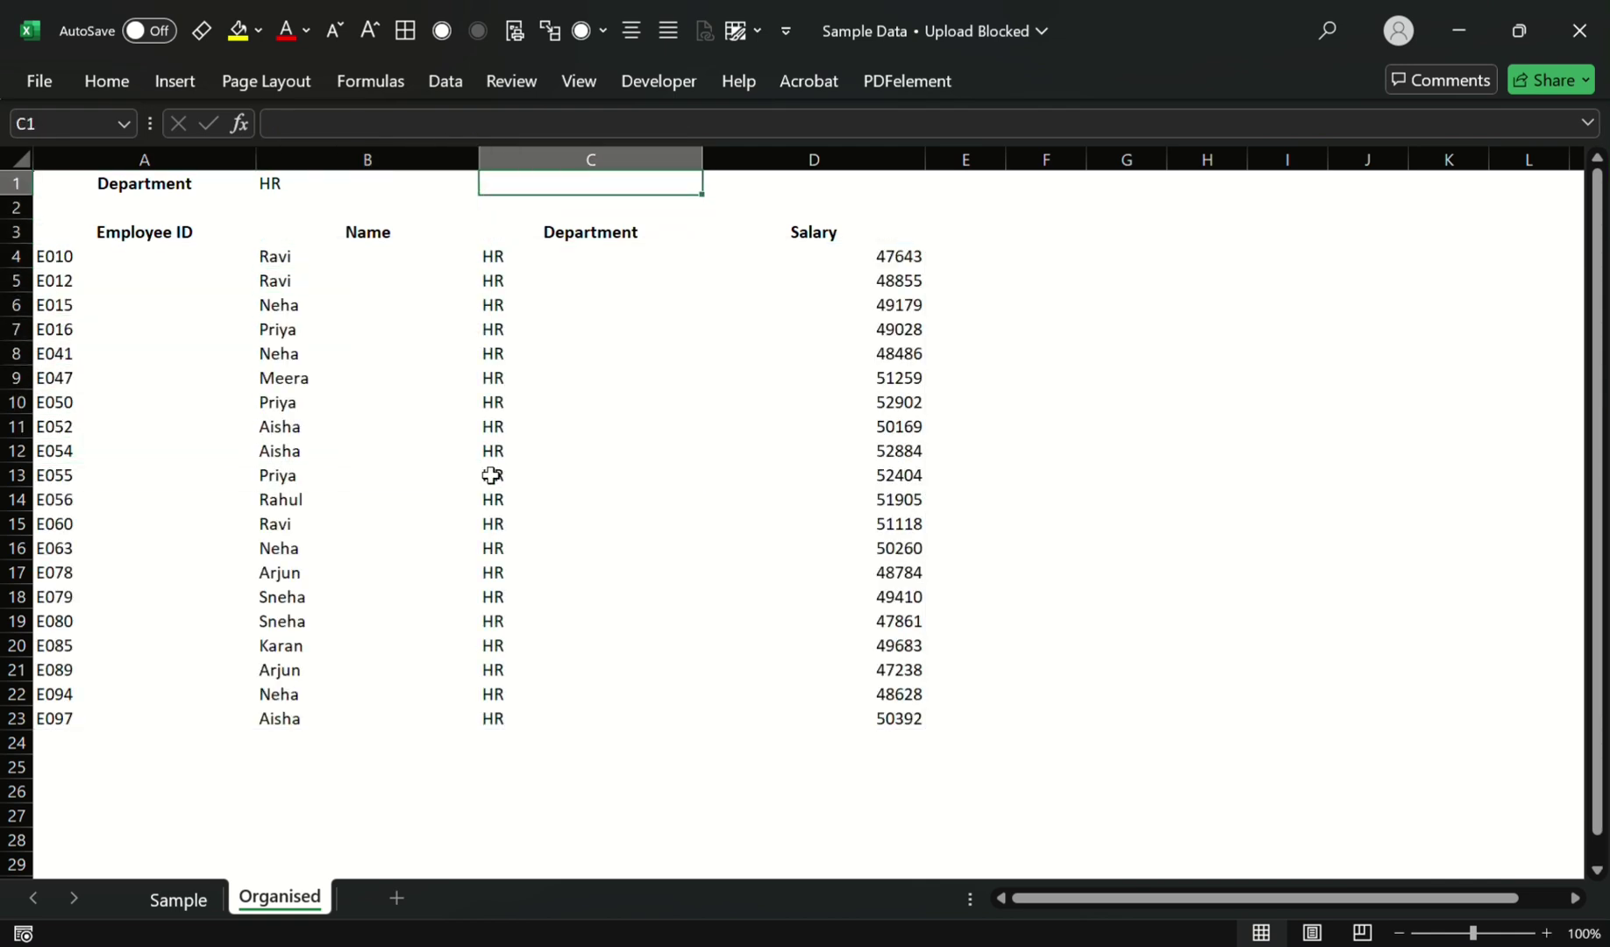
key(Down)
key(Down)
key(Down)
key(ctrl+shift+Down)
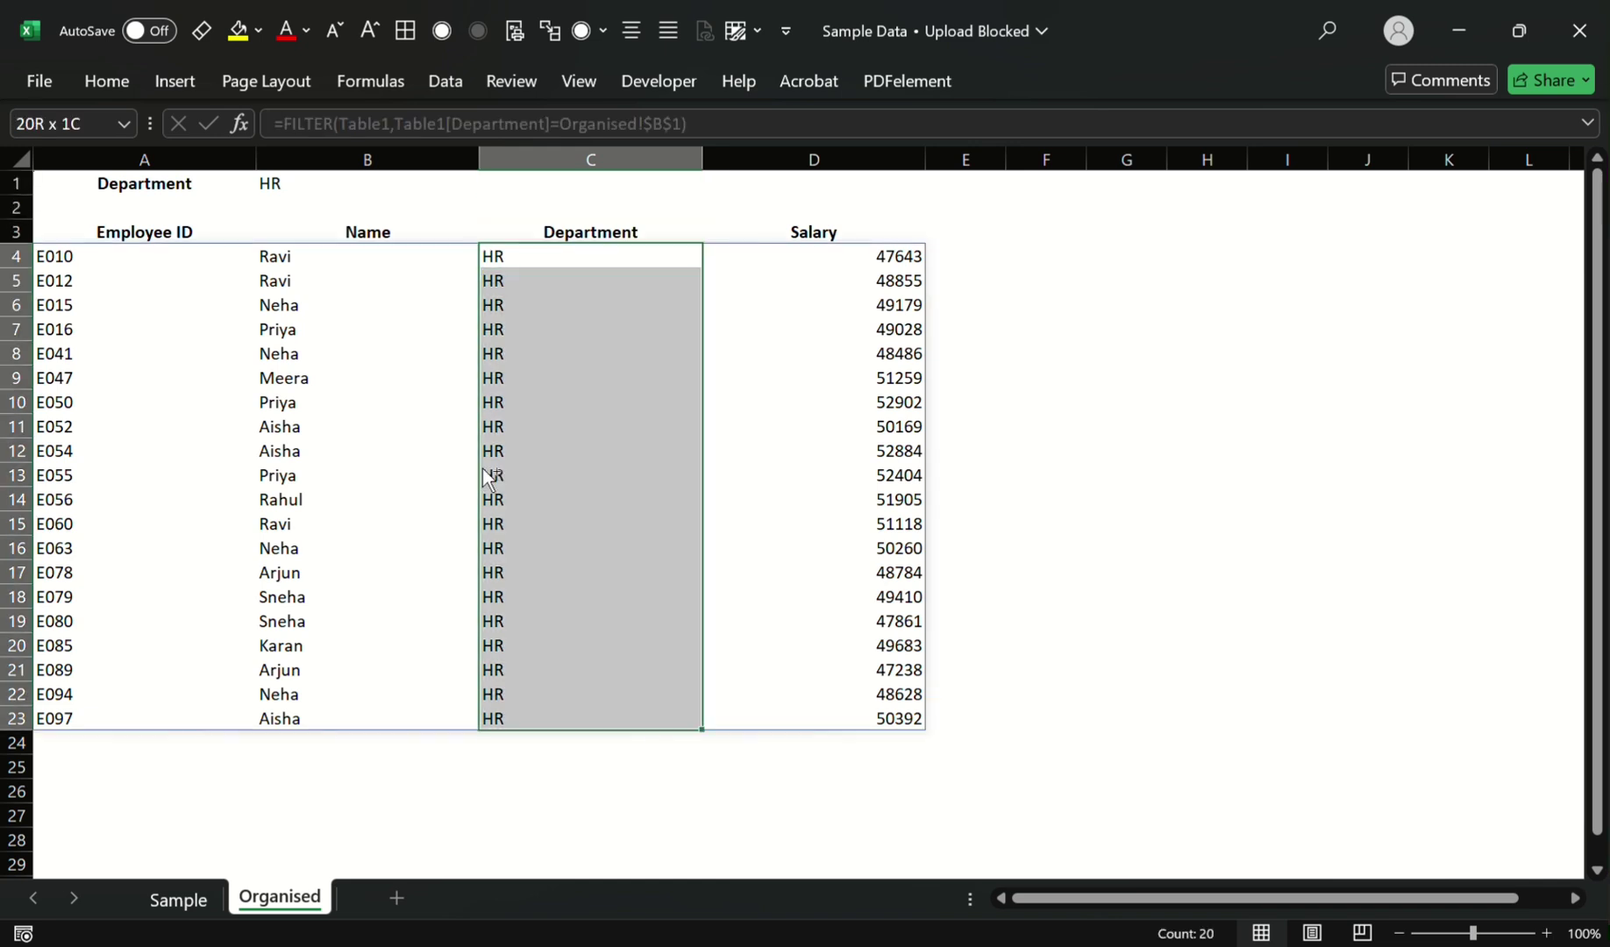
key(Right)
key(Up)
key(Down)
key(ctrl+shift+Down)
key(Up)
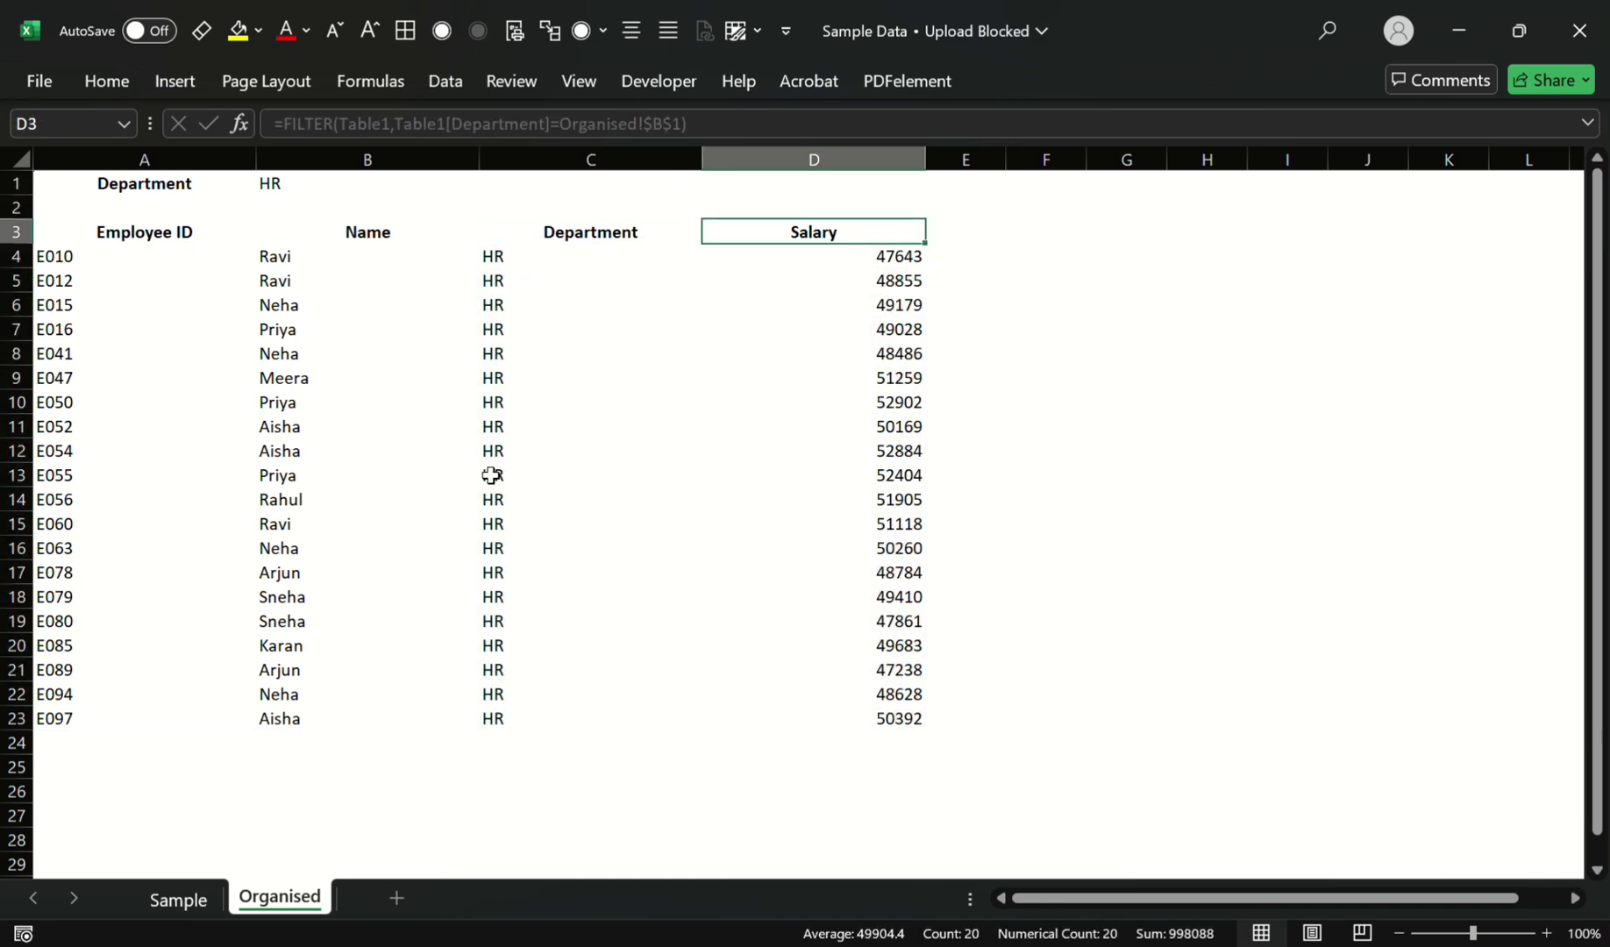
key(Left)
key(Up)
key(Up)
key(Down)
key(Down)
key(Down)
key(ctrl+shift+Down)
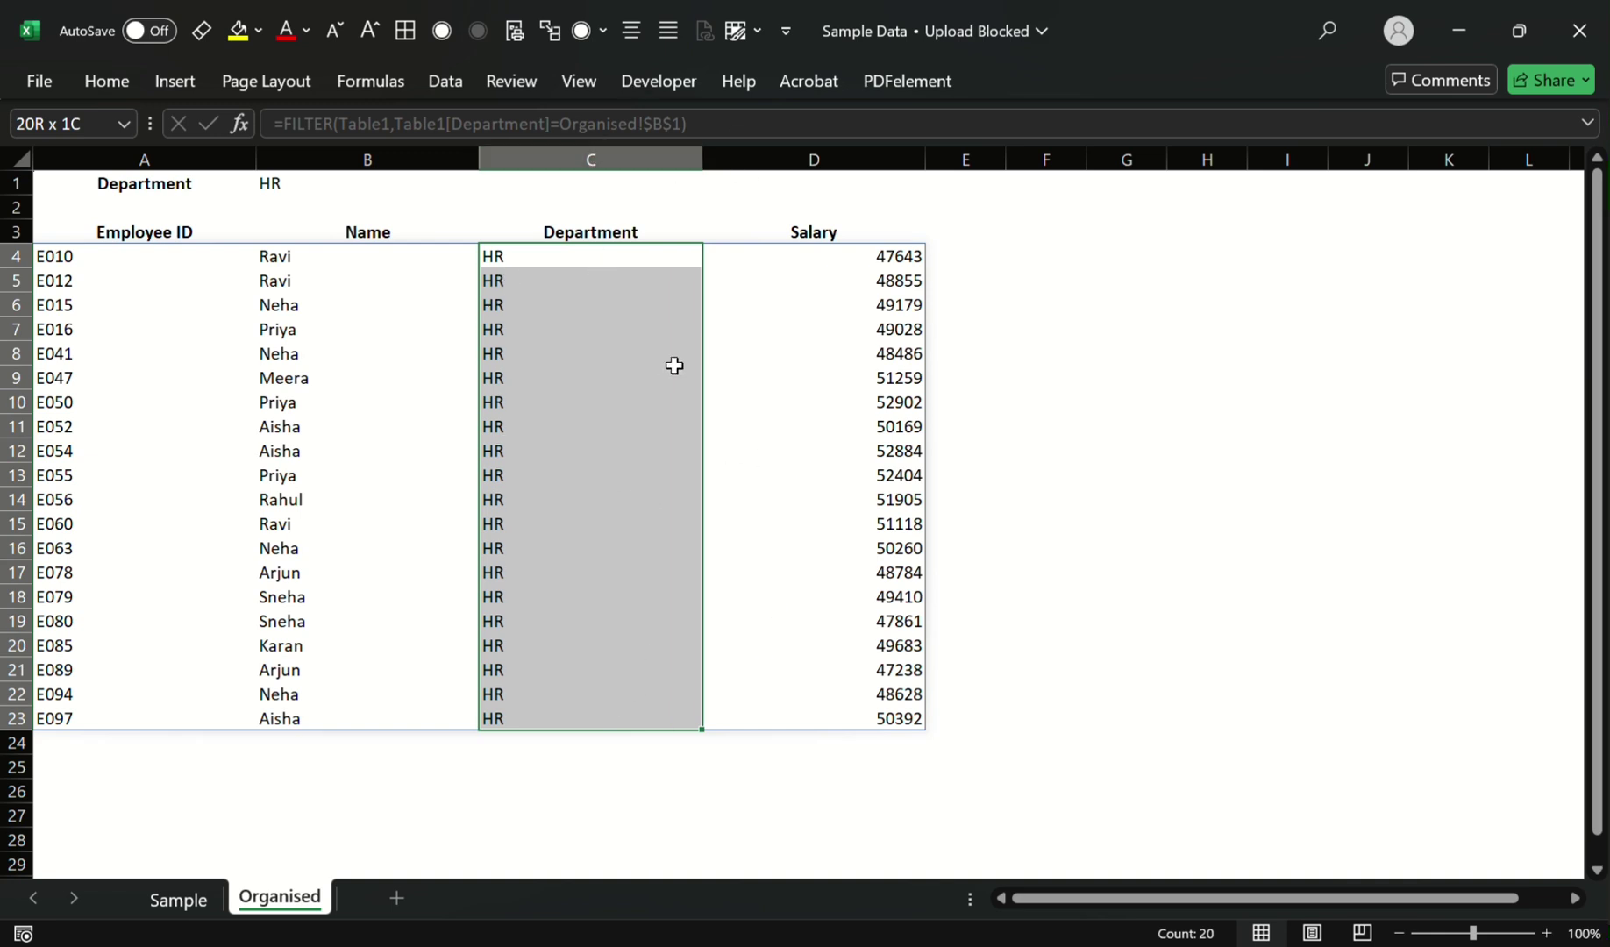
key(Up)
key(Up)
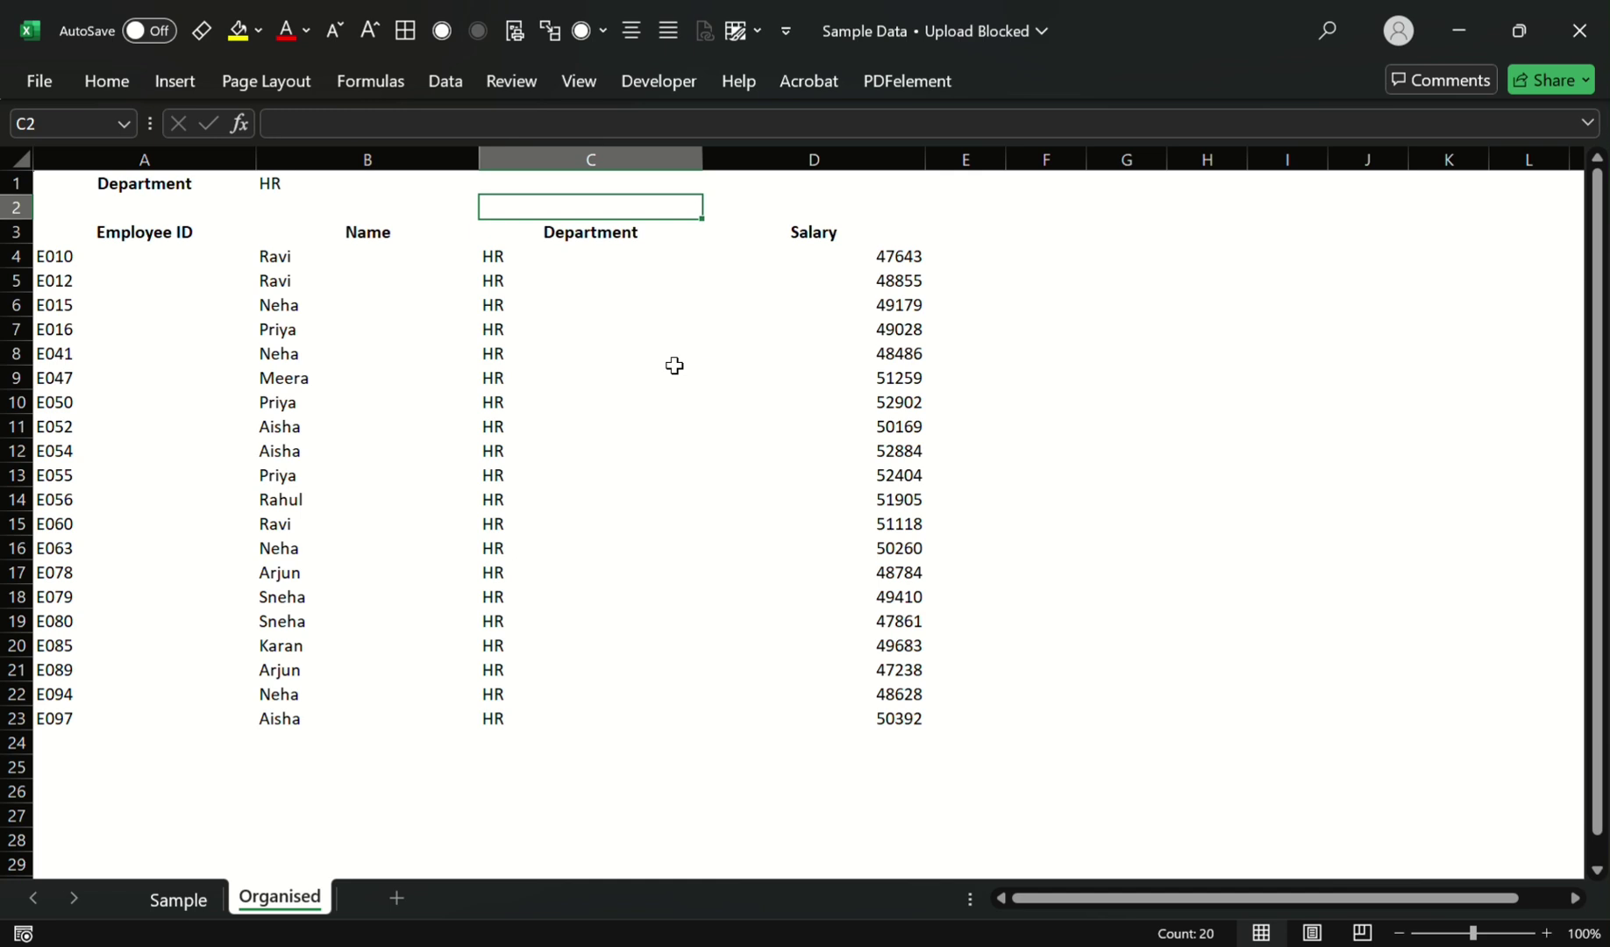
Step: Change the returned array of the FILTER formula in A4 to Table1[[Employee ID]:[Department]]
key(Left)
key(Left)
key(Down)
key(Down)
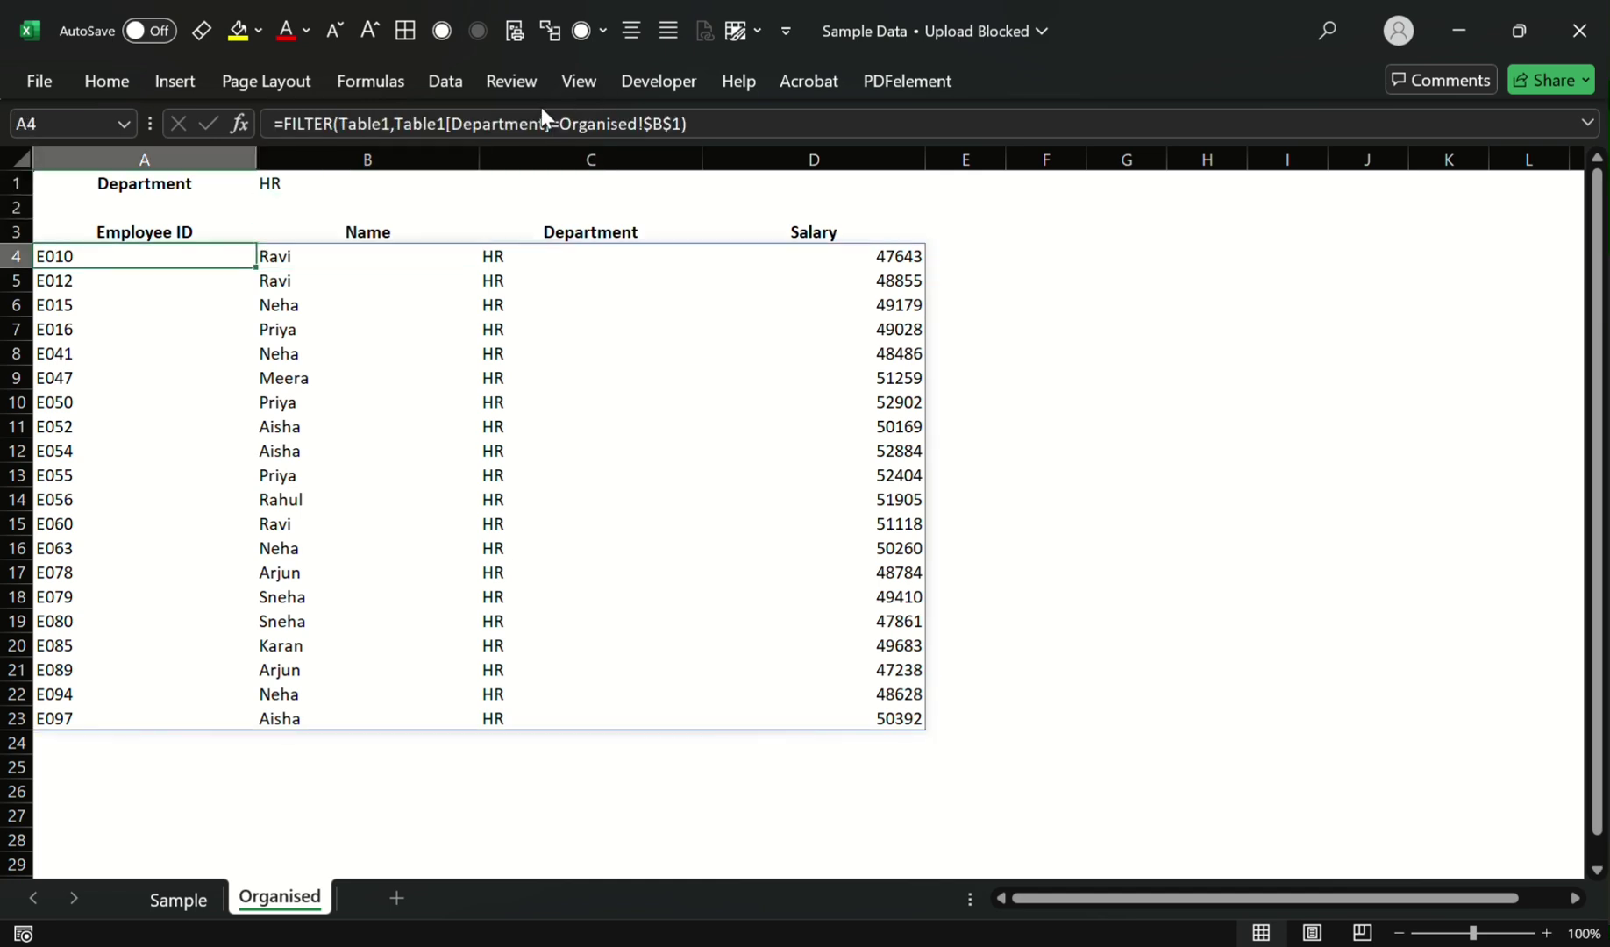
click(351, 127)
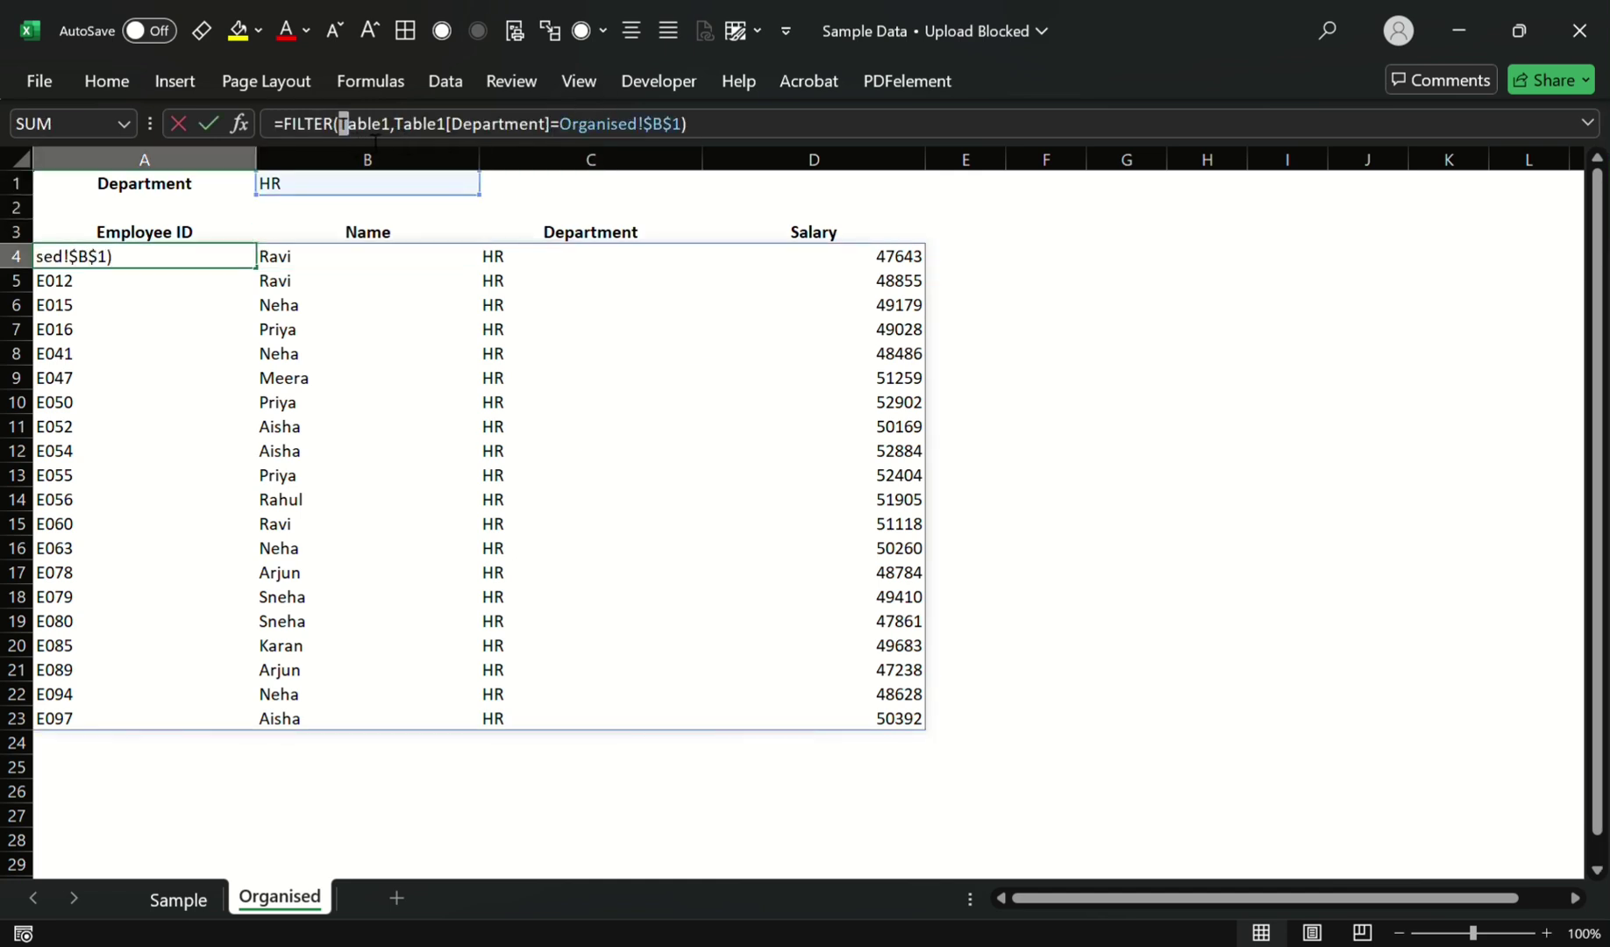
drag(341, 128, 391, 127)
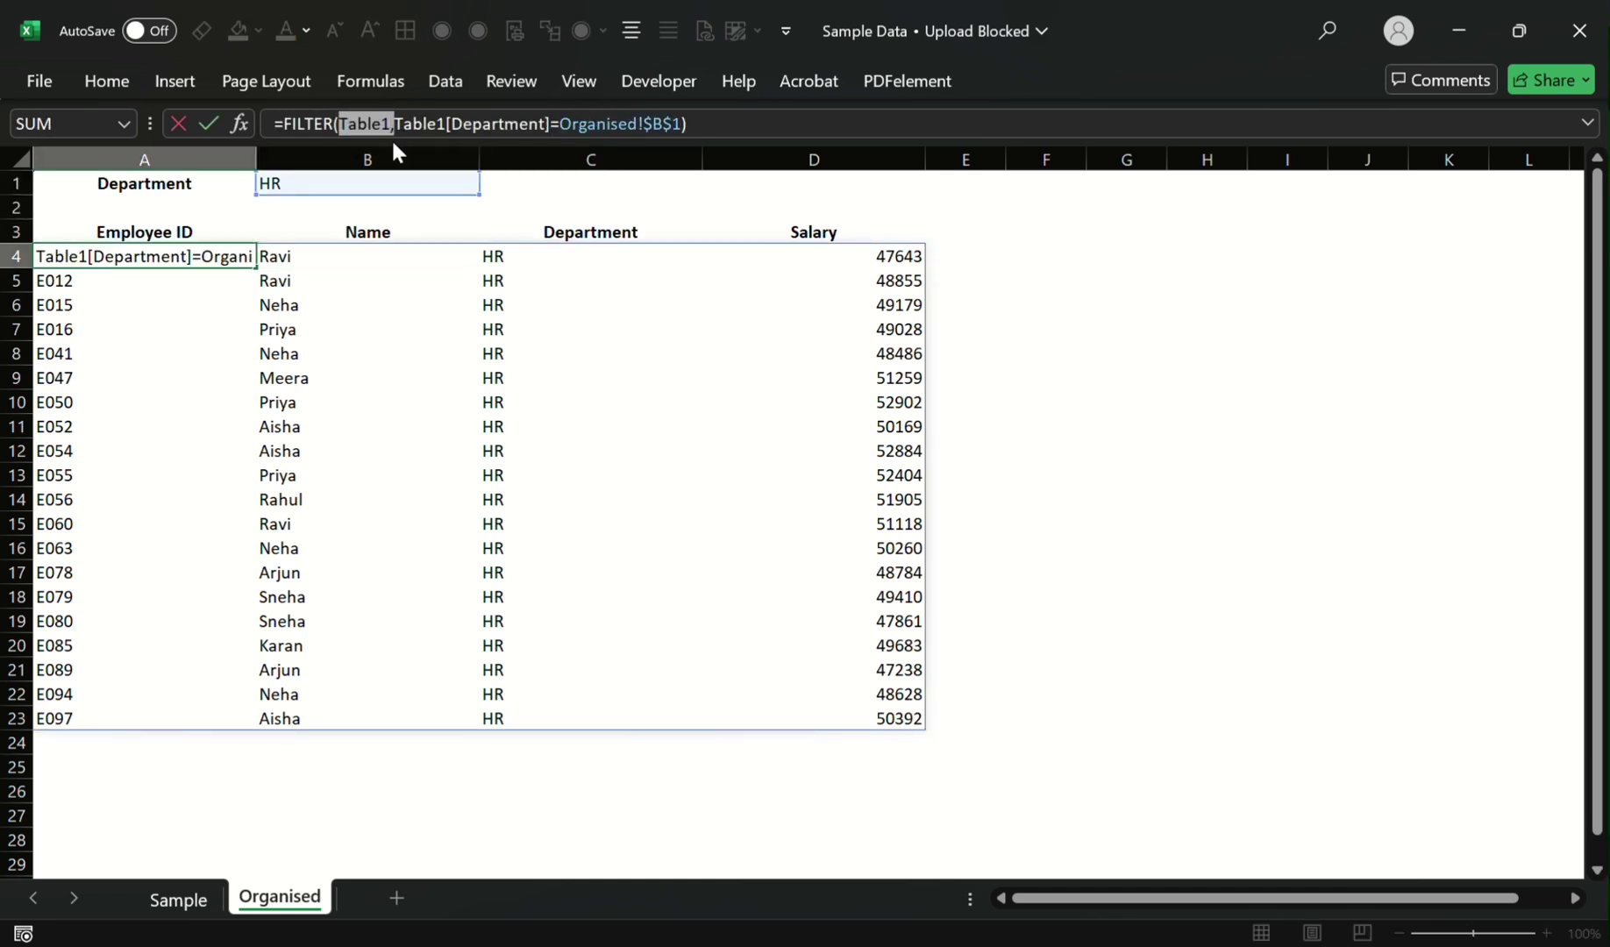
click(174, 900)
click(79, 402)
key(ctrl+space)
key(shift+Right)
key(shift+Right)
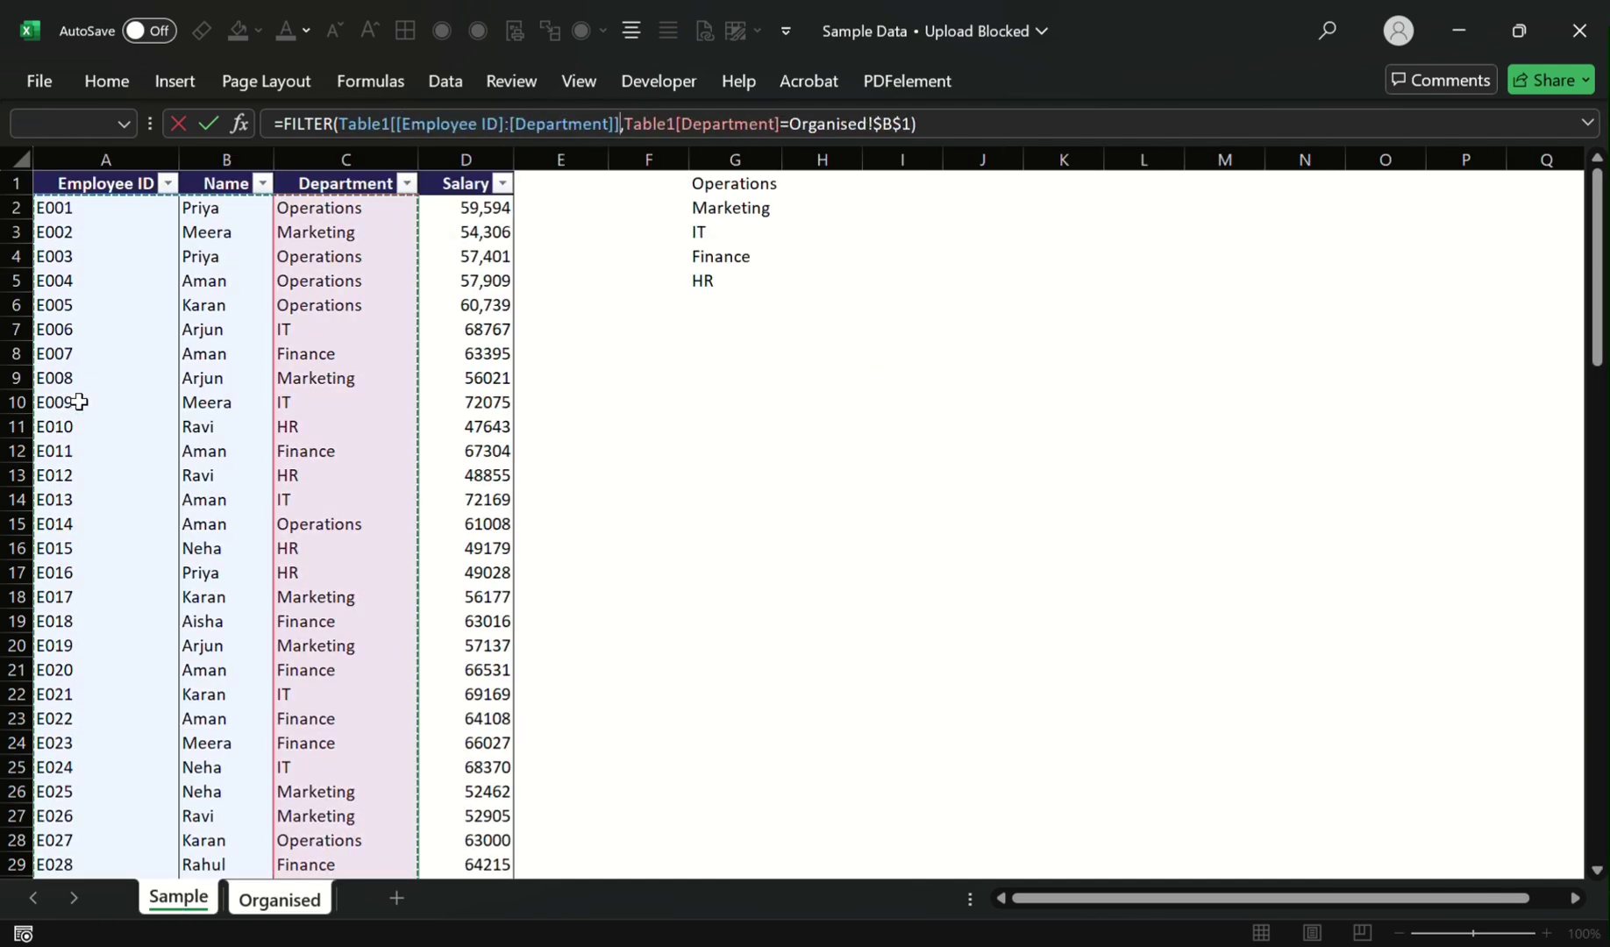
key(Return)
Step: Copy the FILTER formula from A4 into D4 under the Salary heading
key(Right)
key(Right)
key(Right)
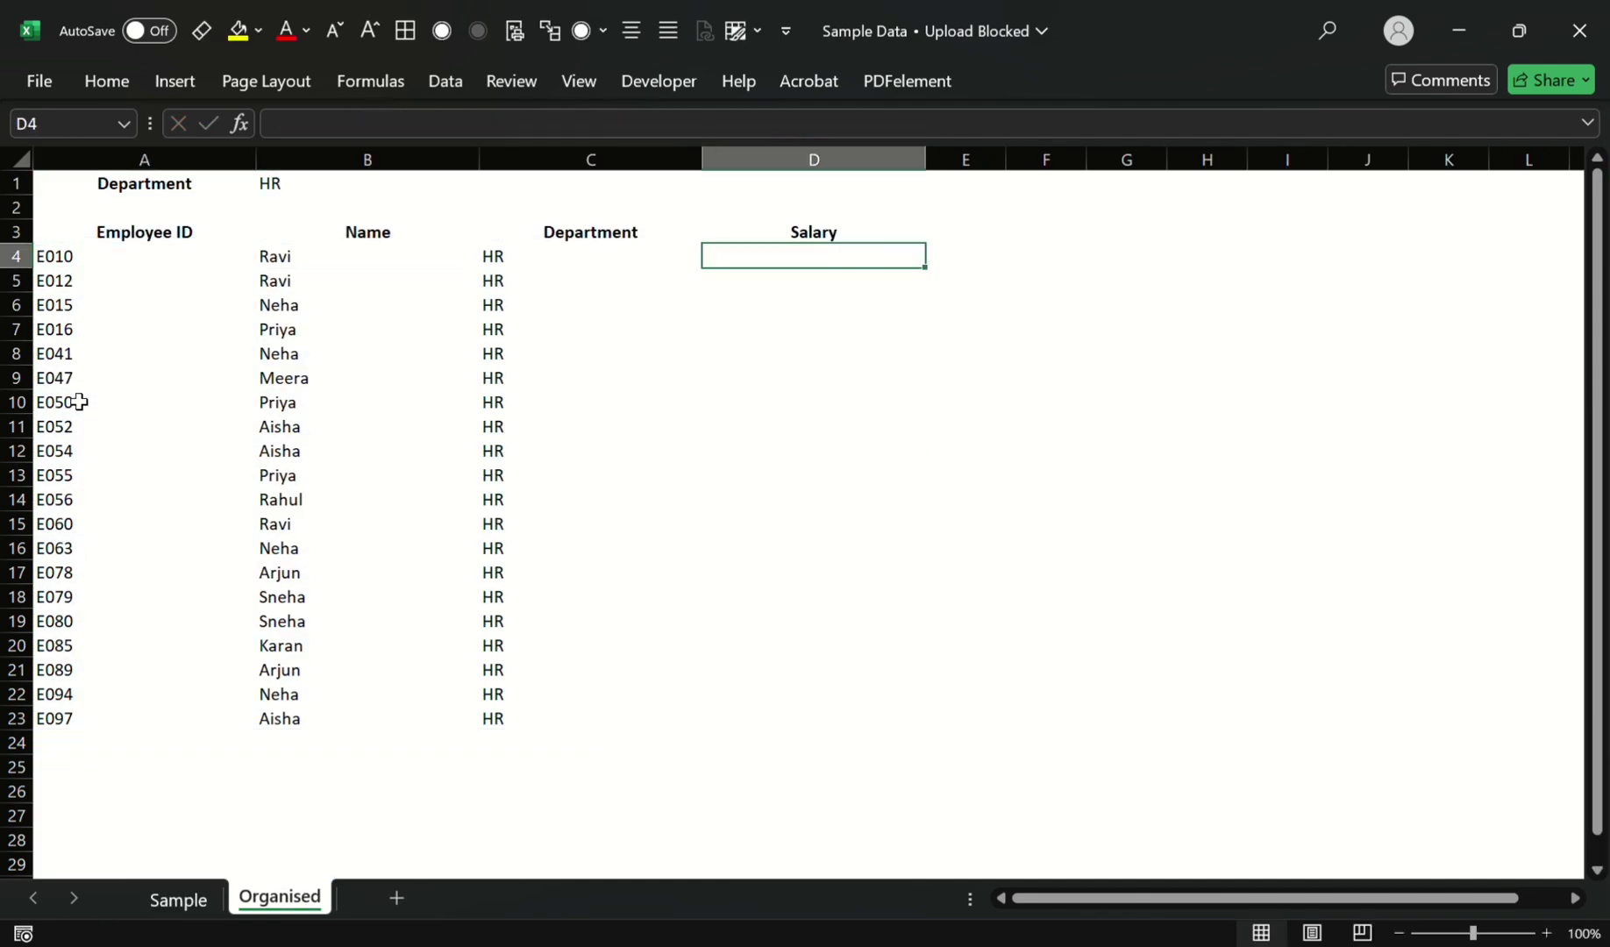
key(Left)
key(Left)
key(Left)
key(ctrl+c)
key(Right)
key(Right)
key(Right)
key(ctrl+v)
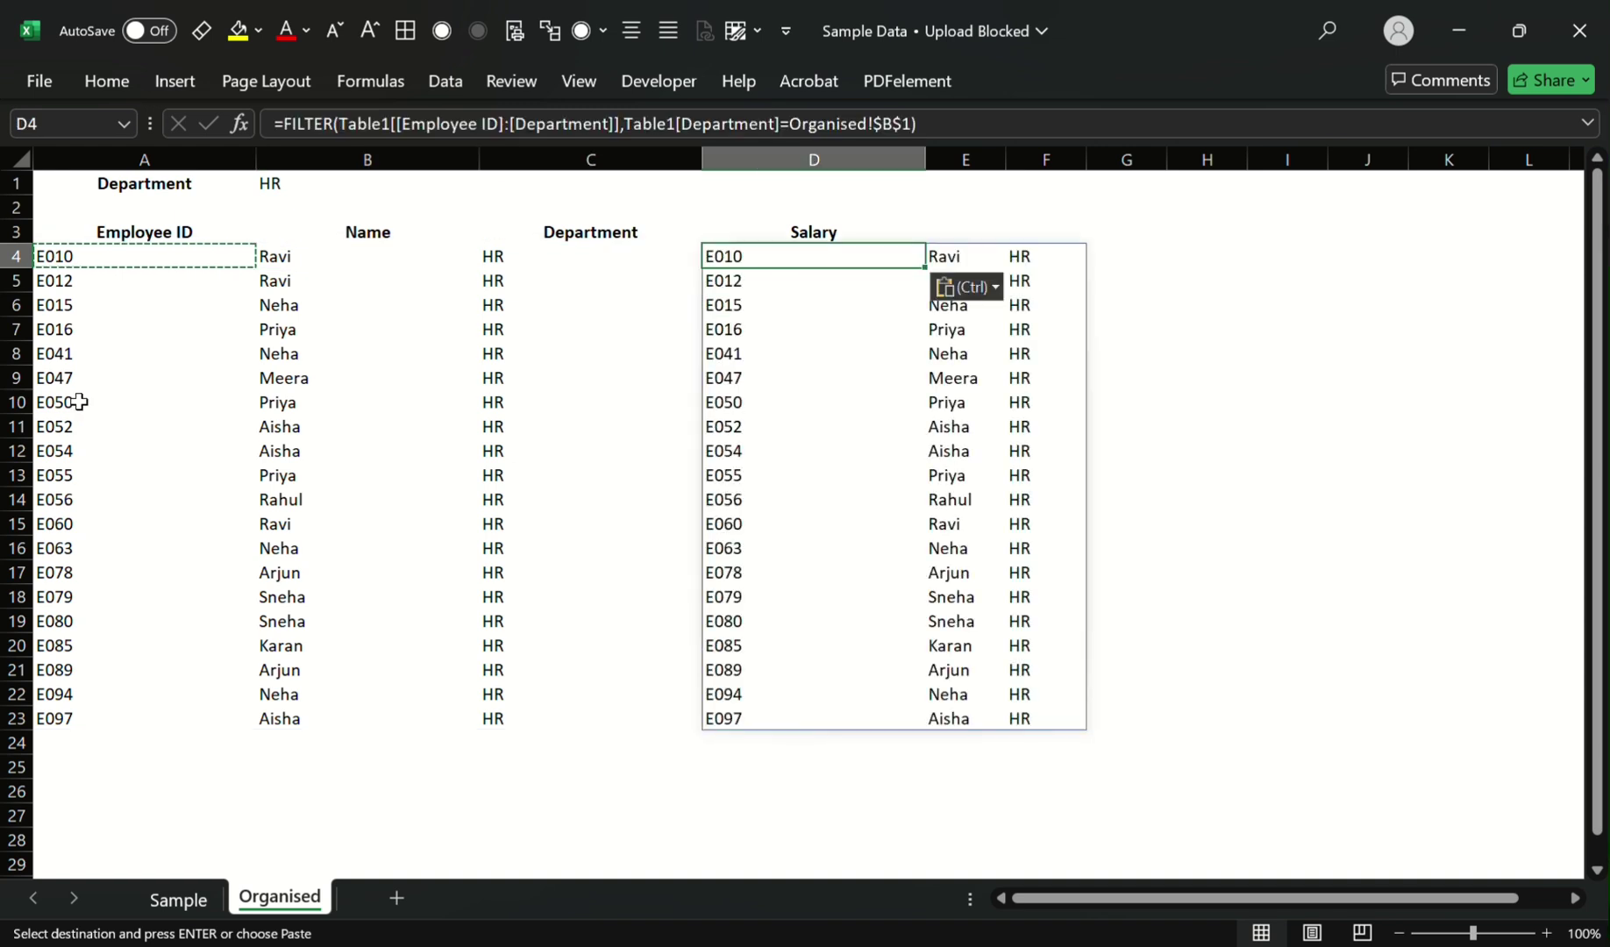
Step: Change the returned array of the FILTER formula in D4 to Table1[Salary]
click(402, 124)
drag(408, 137, 597, 139)
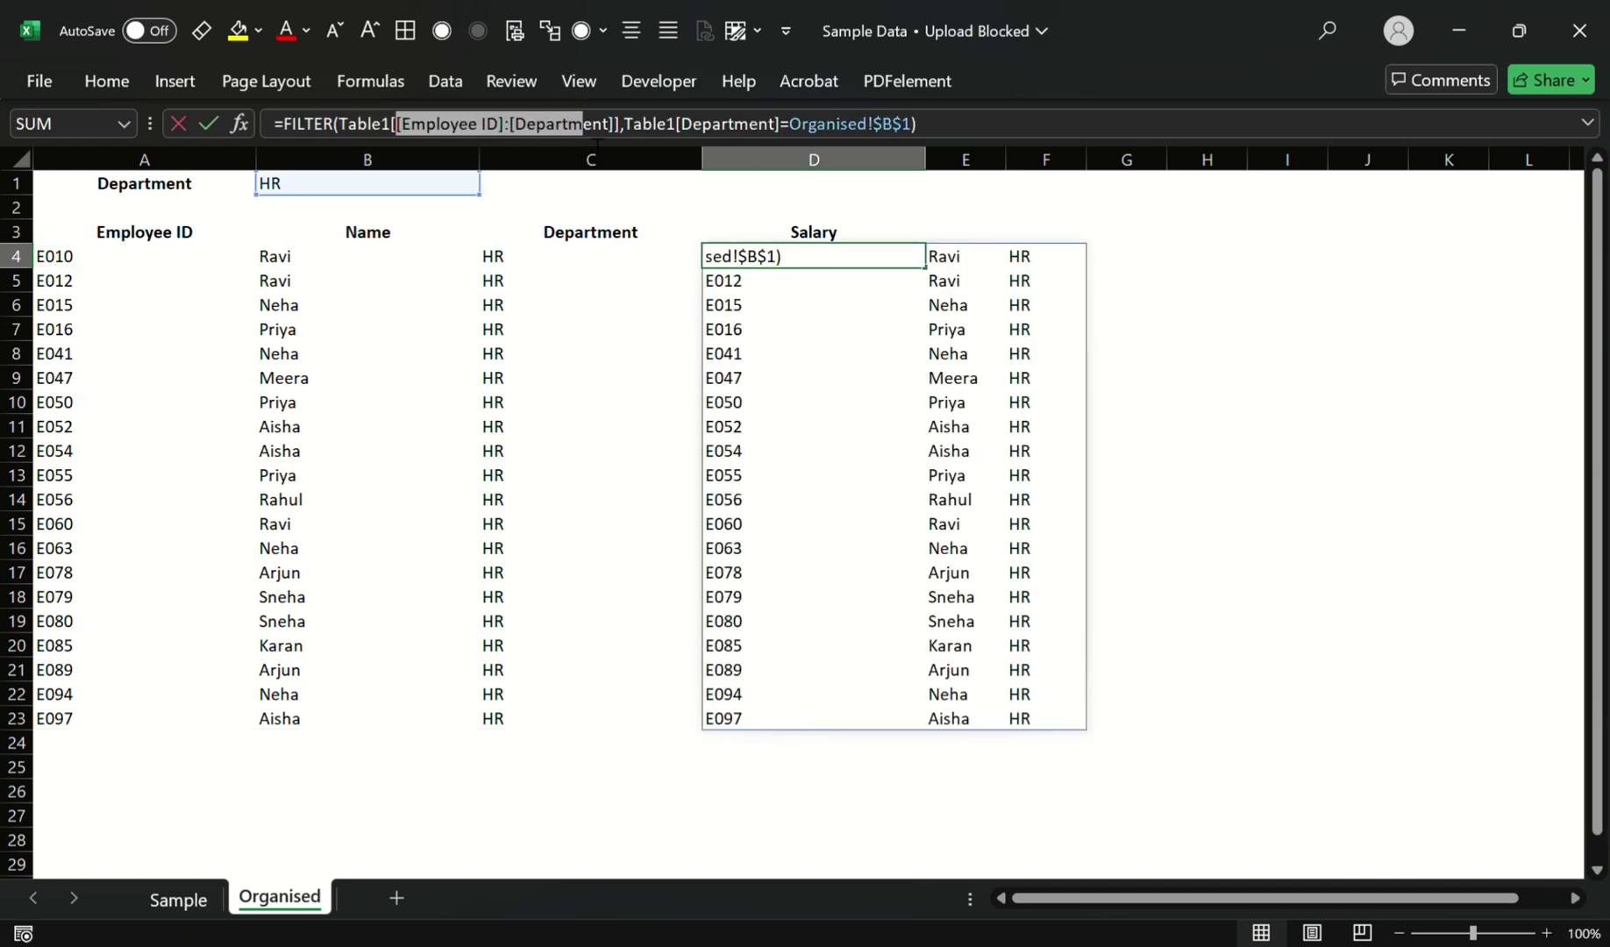
text(Sa)
key(Tab)
key(Return)
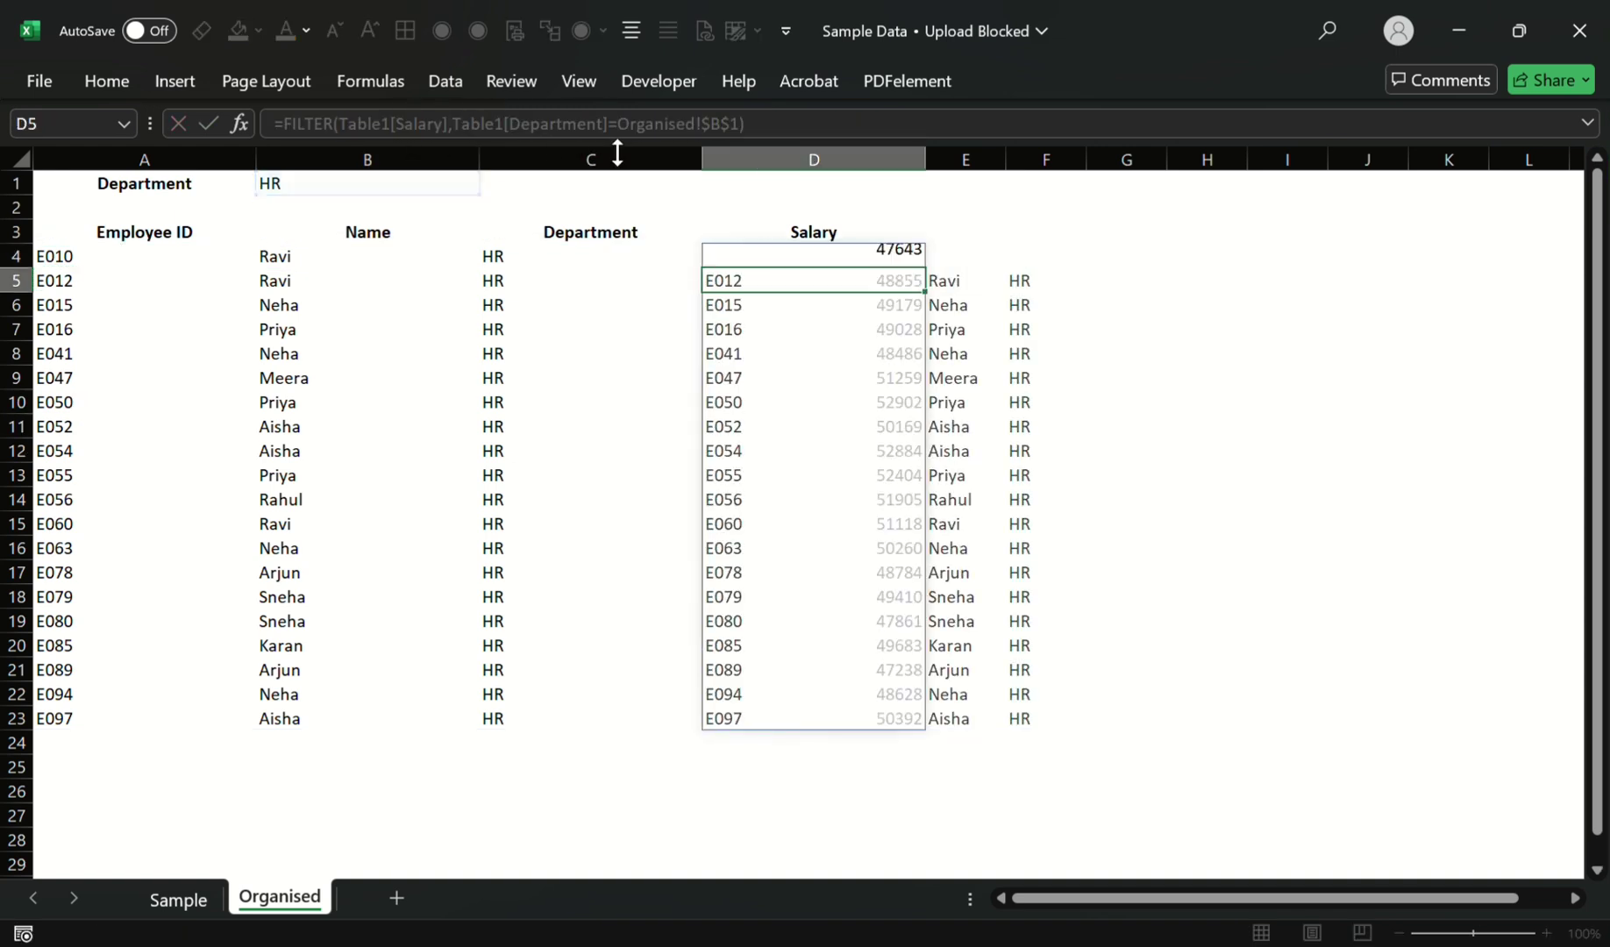
Step: Select the whole spilled Salary range starting at D4 and check its spill reference
key(ctrl+shift+Down)
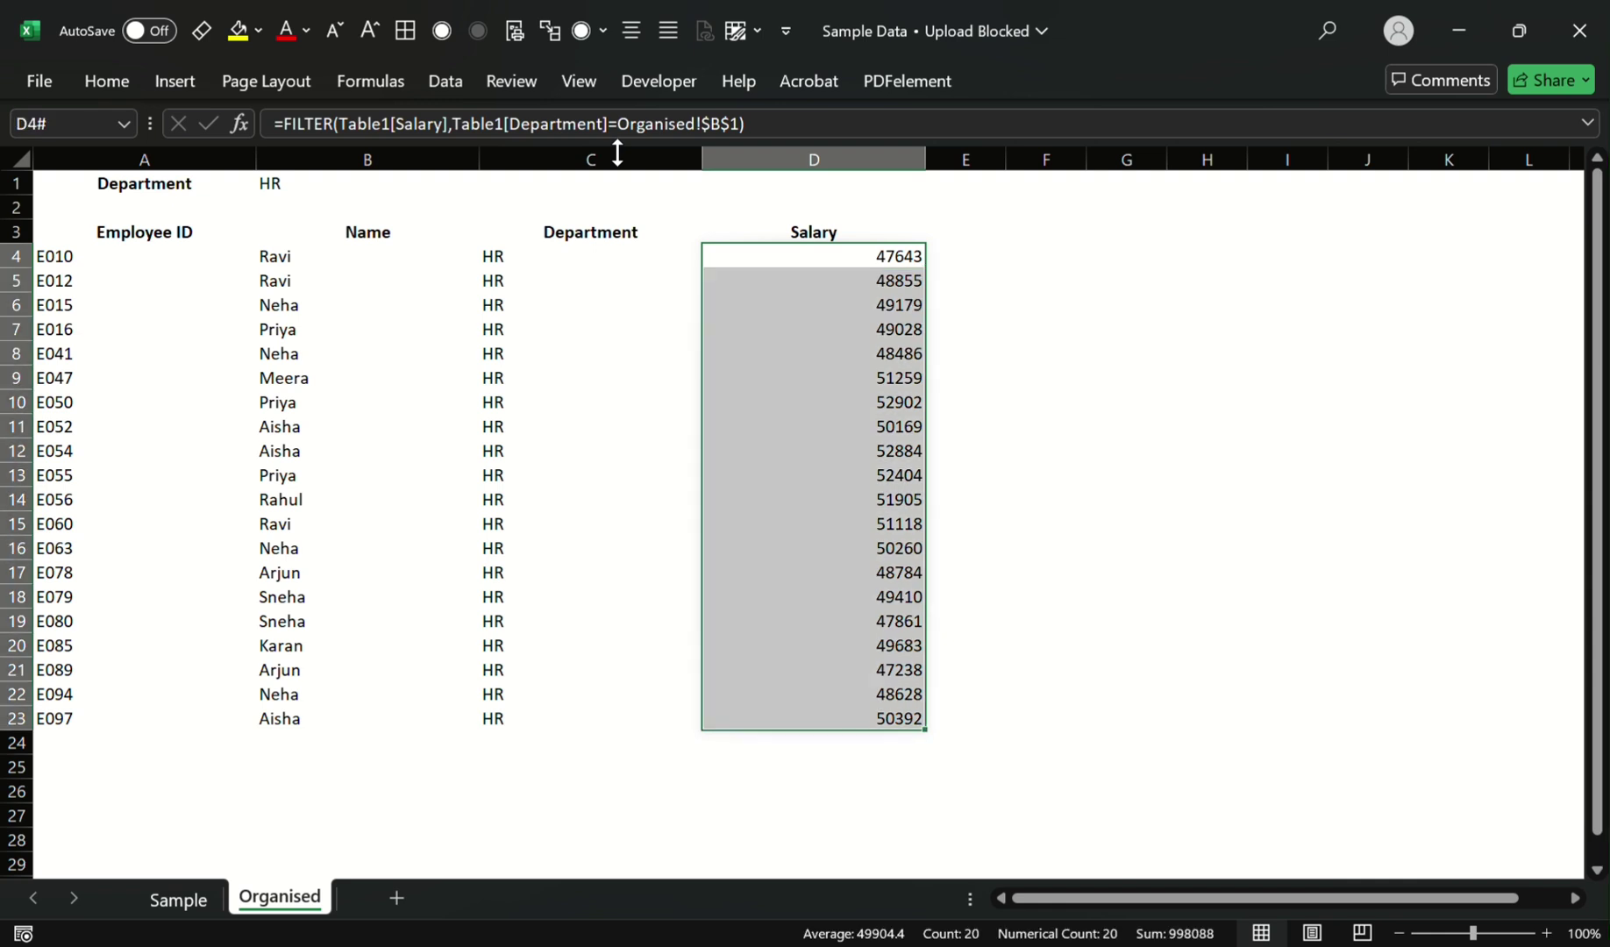
click(826, 266)
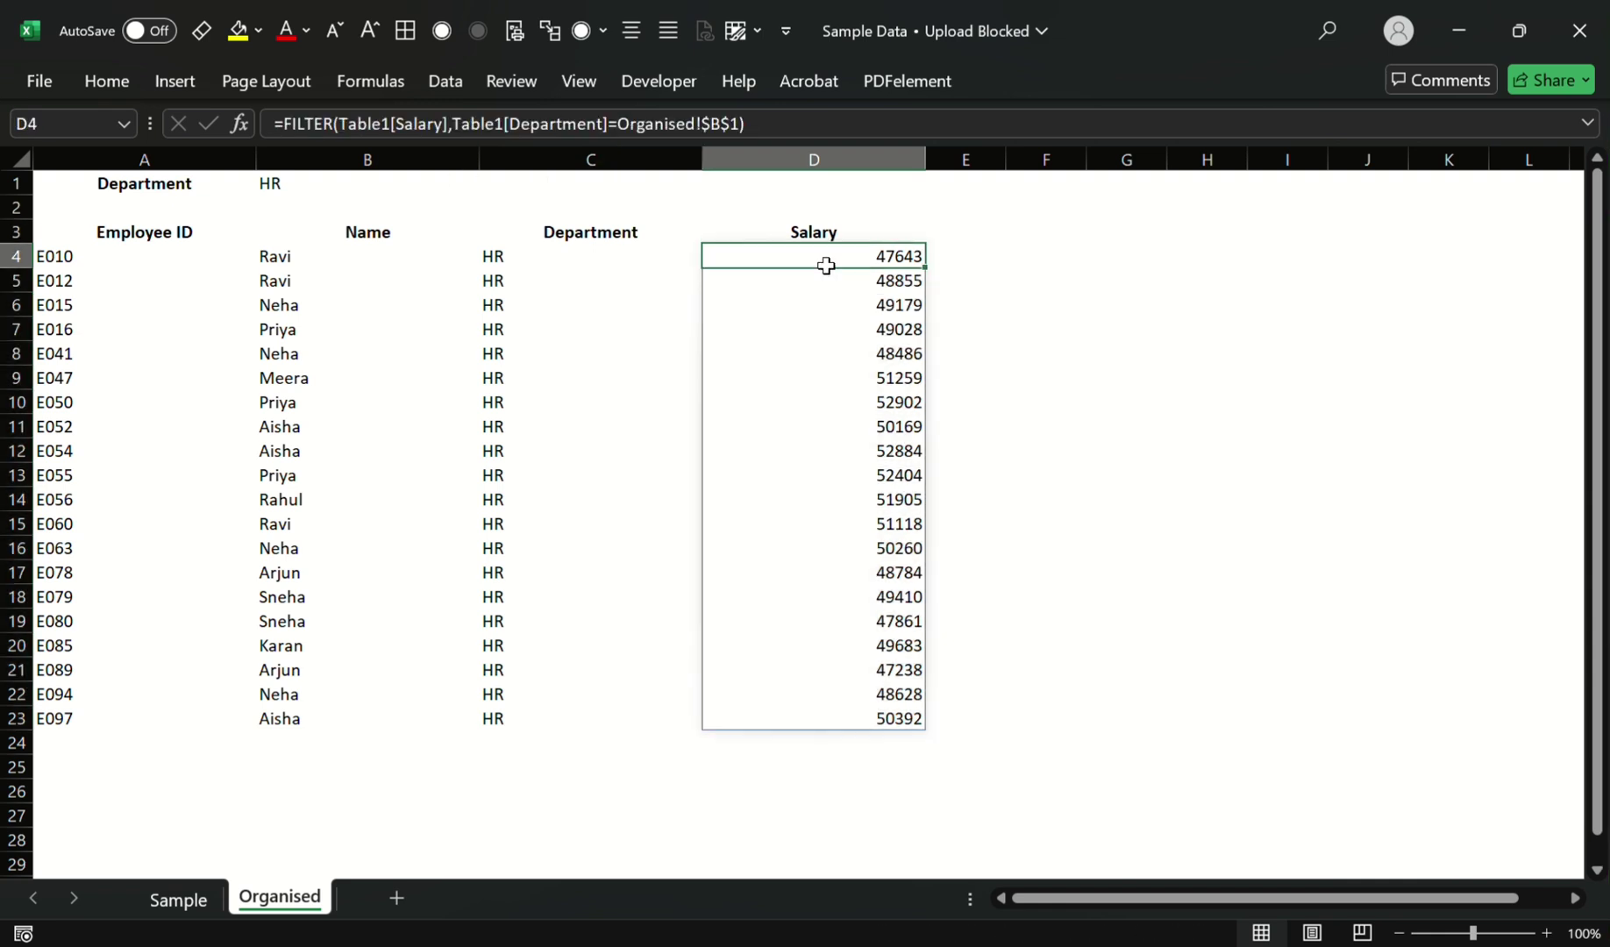
key(ctrl+shift+Down)
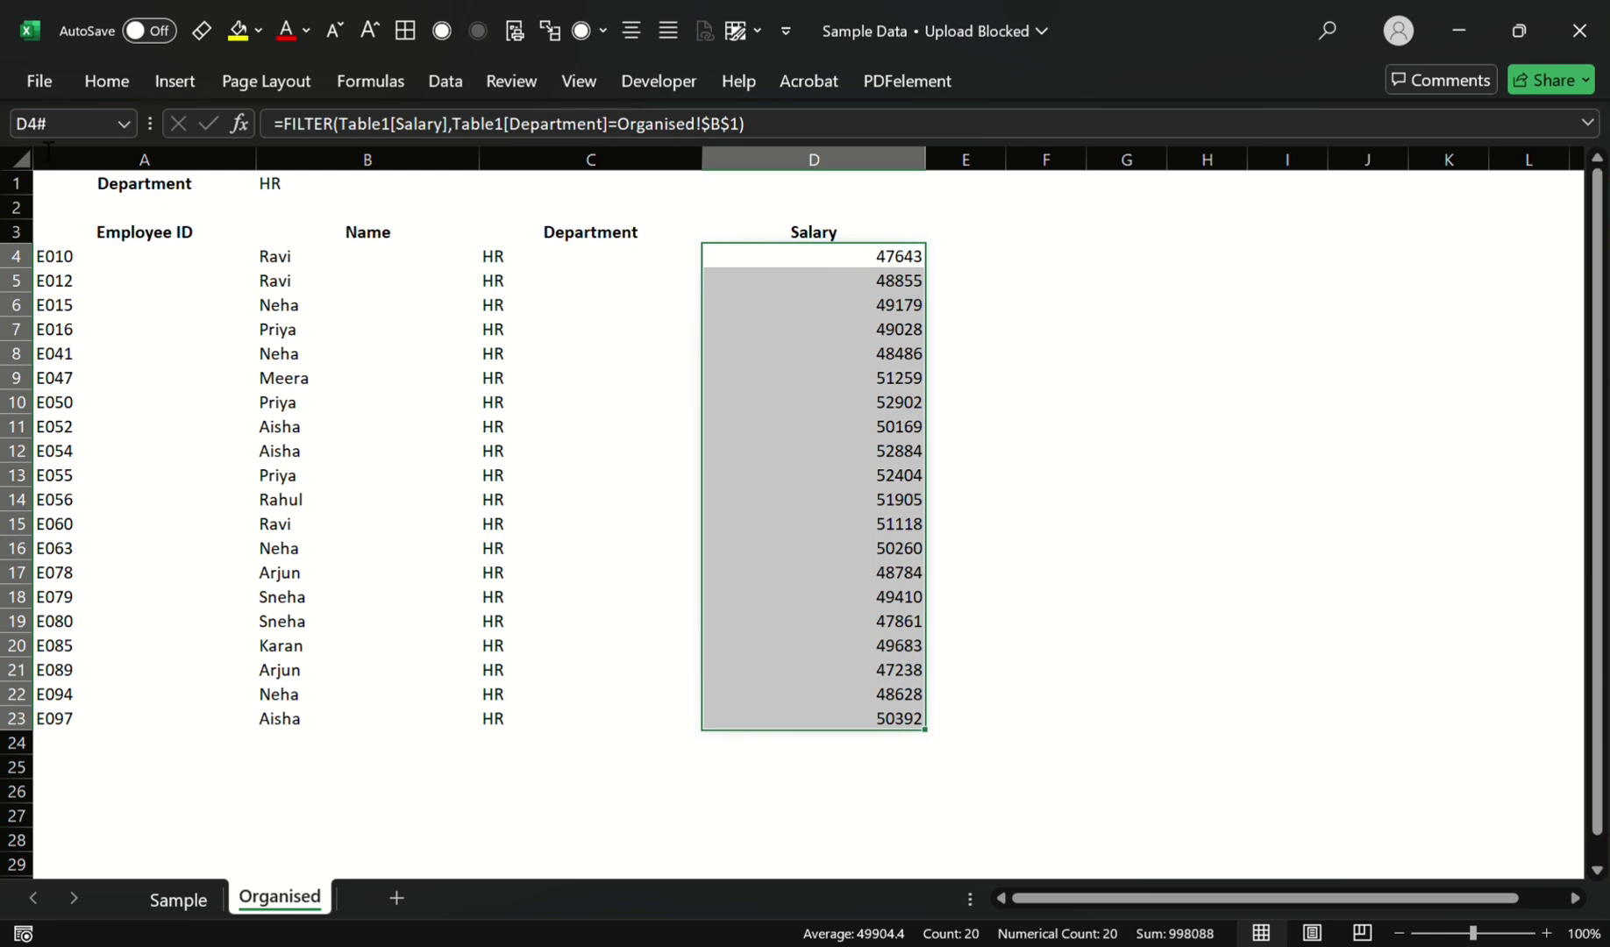
Step: Enter =SUM(D4#) in D1 to total the spilled salaries
key(Left)
key(Up)
key(Up)
key(Right)
key(Up)
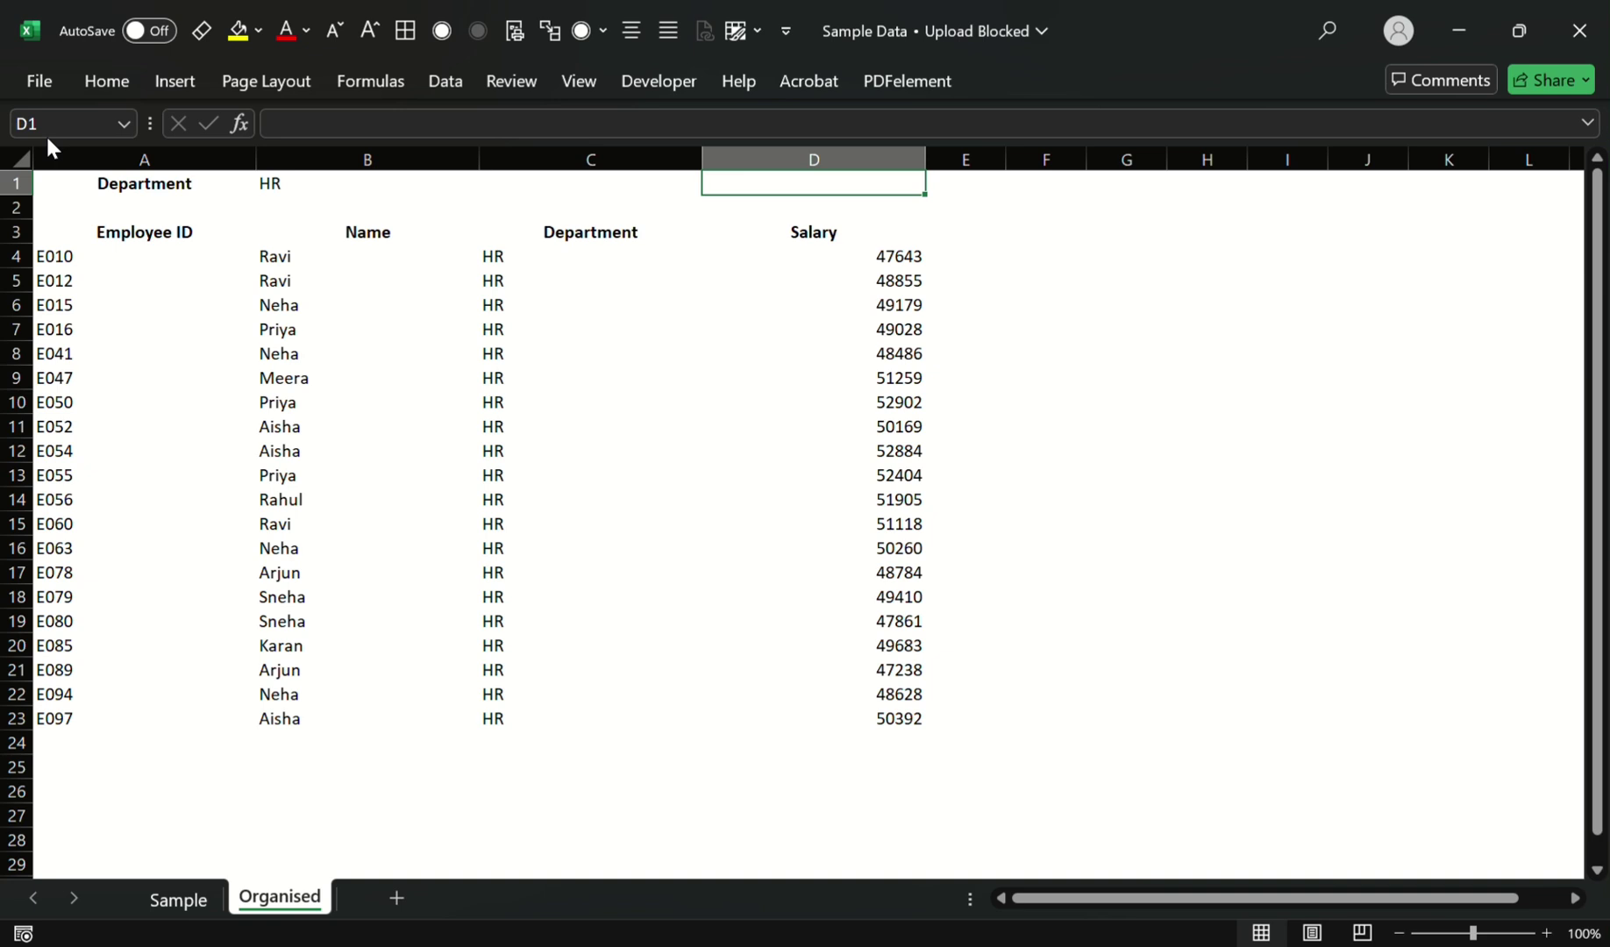
text(=SUM()
key(Down)
key(Down)
key(Down)
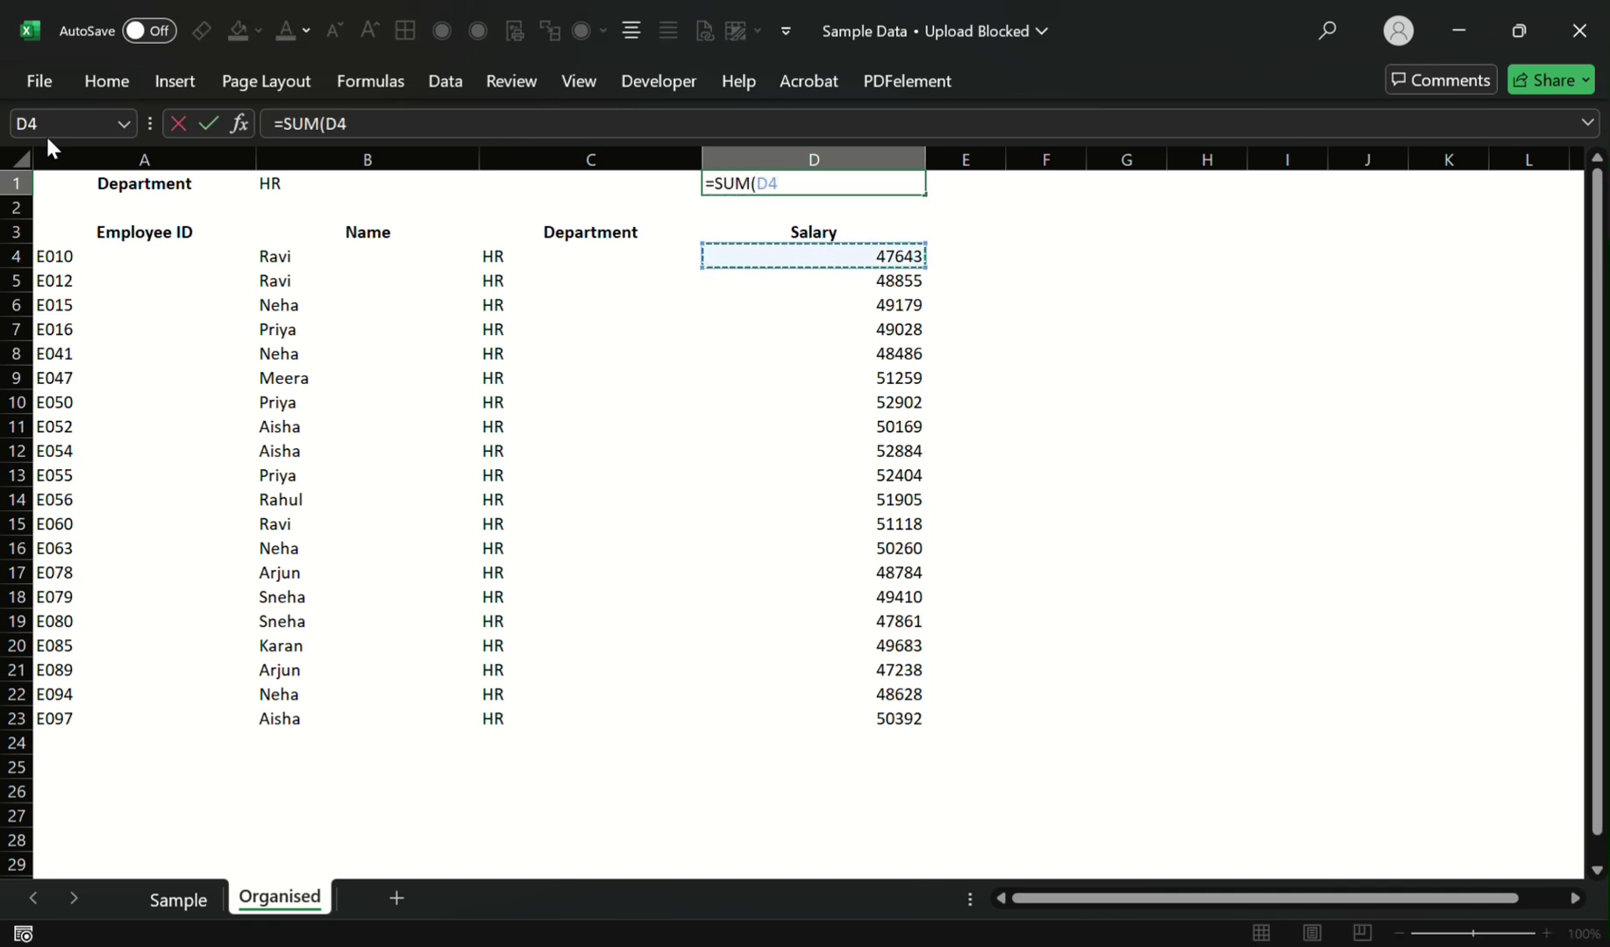
key(ctrl+shift+Down)
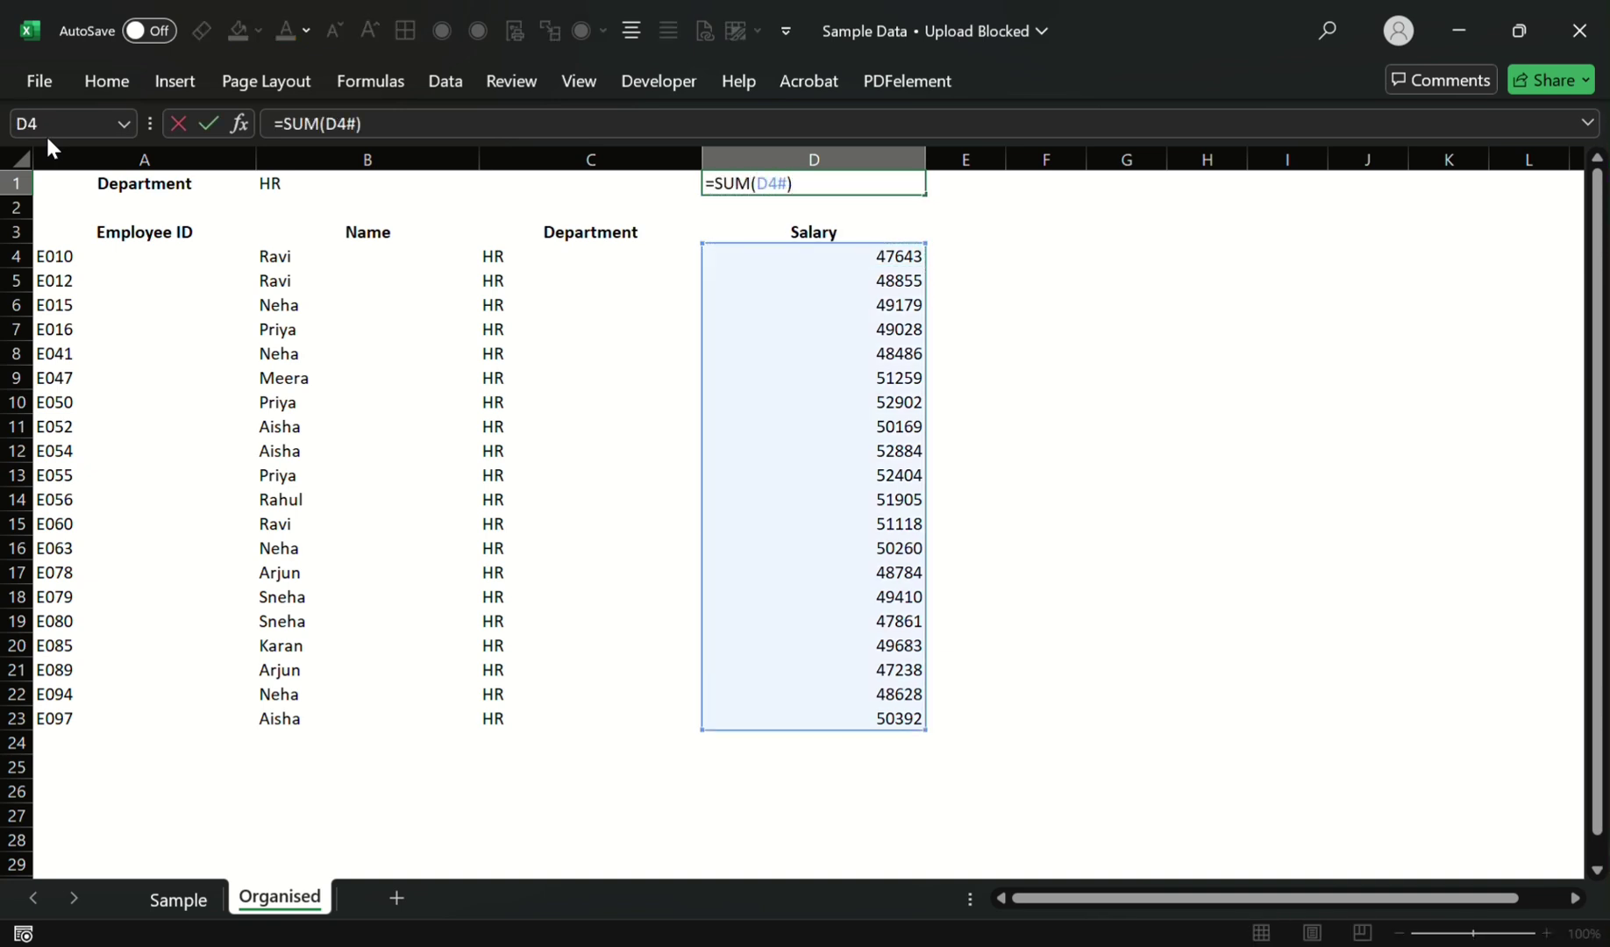
key(ctrl+Return)
Step: Apply the comma number style to the whole of column D
key(ctrl+space)
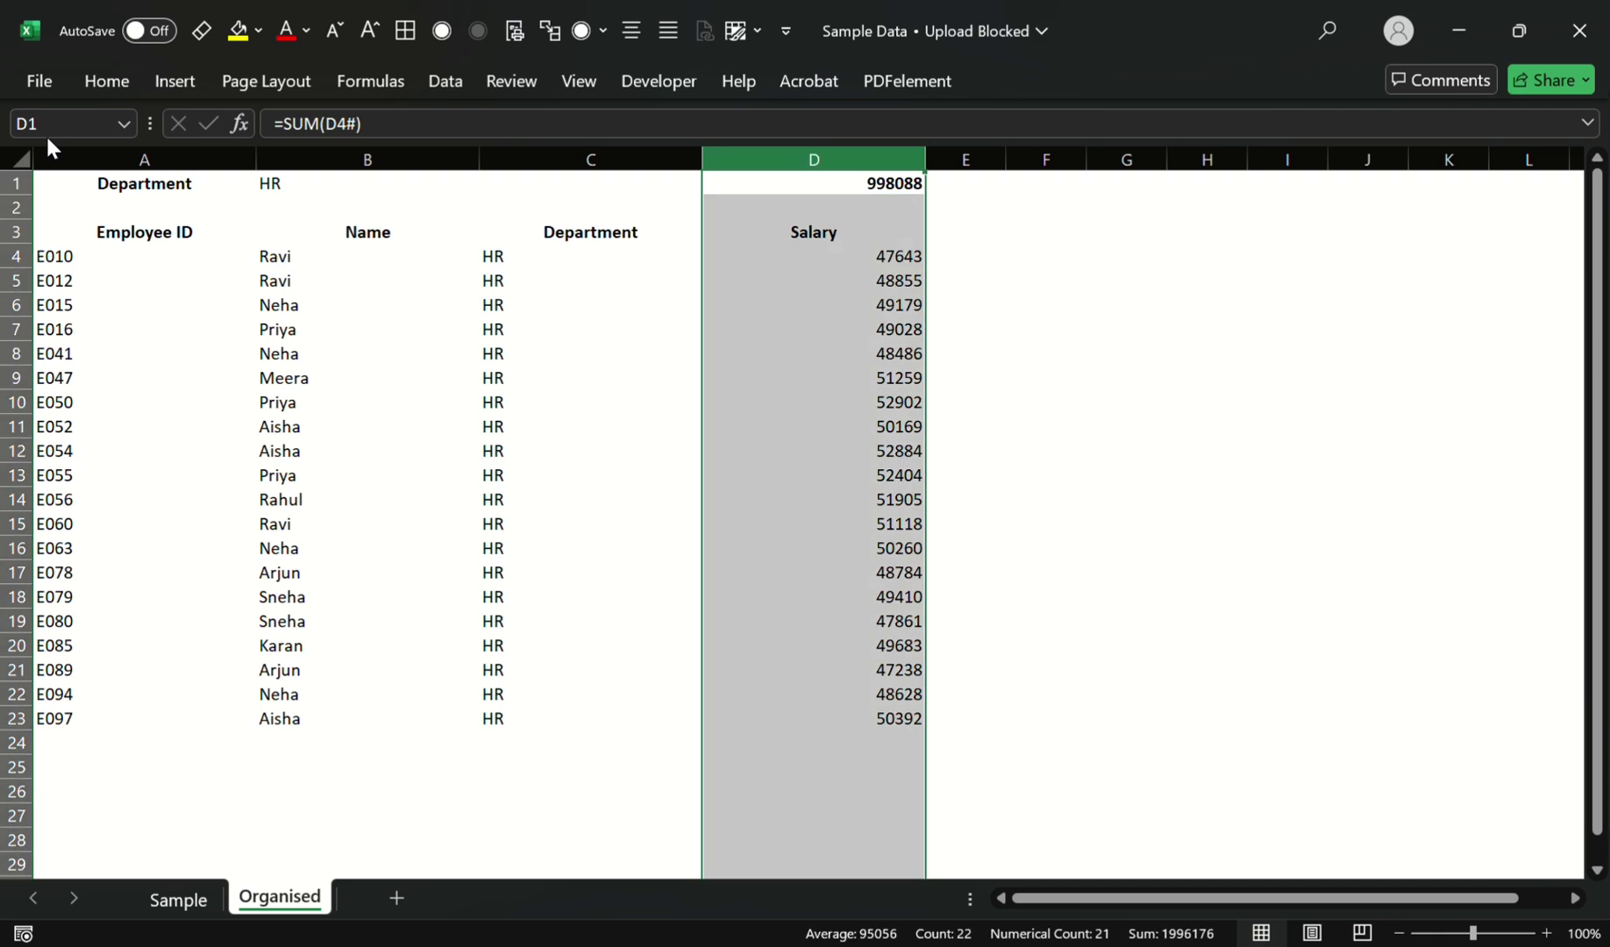
key(alt+h)
key(k)
Step: Move the salary total from D1 to E1 and autofit column E to its content
key(ctrl+x)
key(Right)
key(ctrl+v)
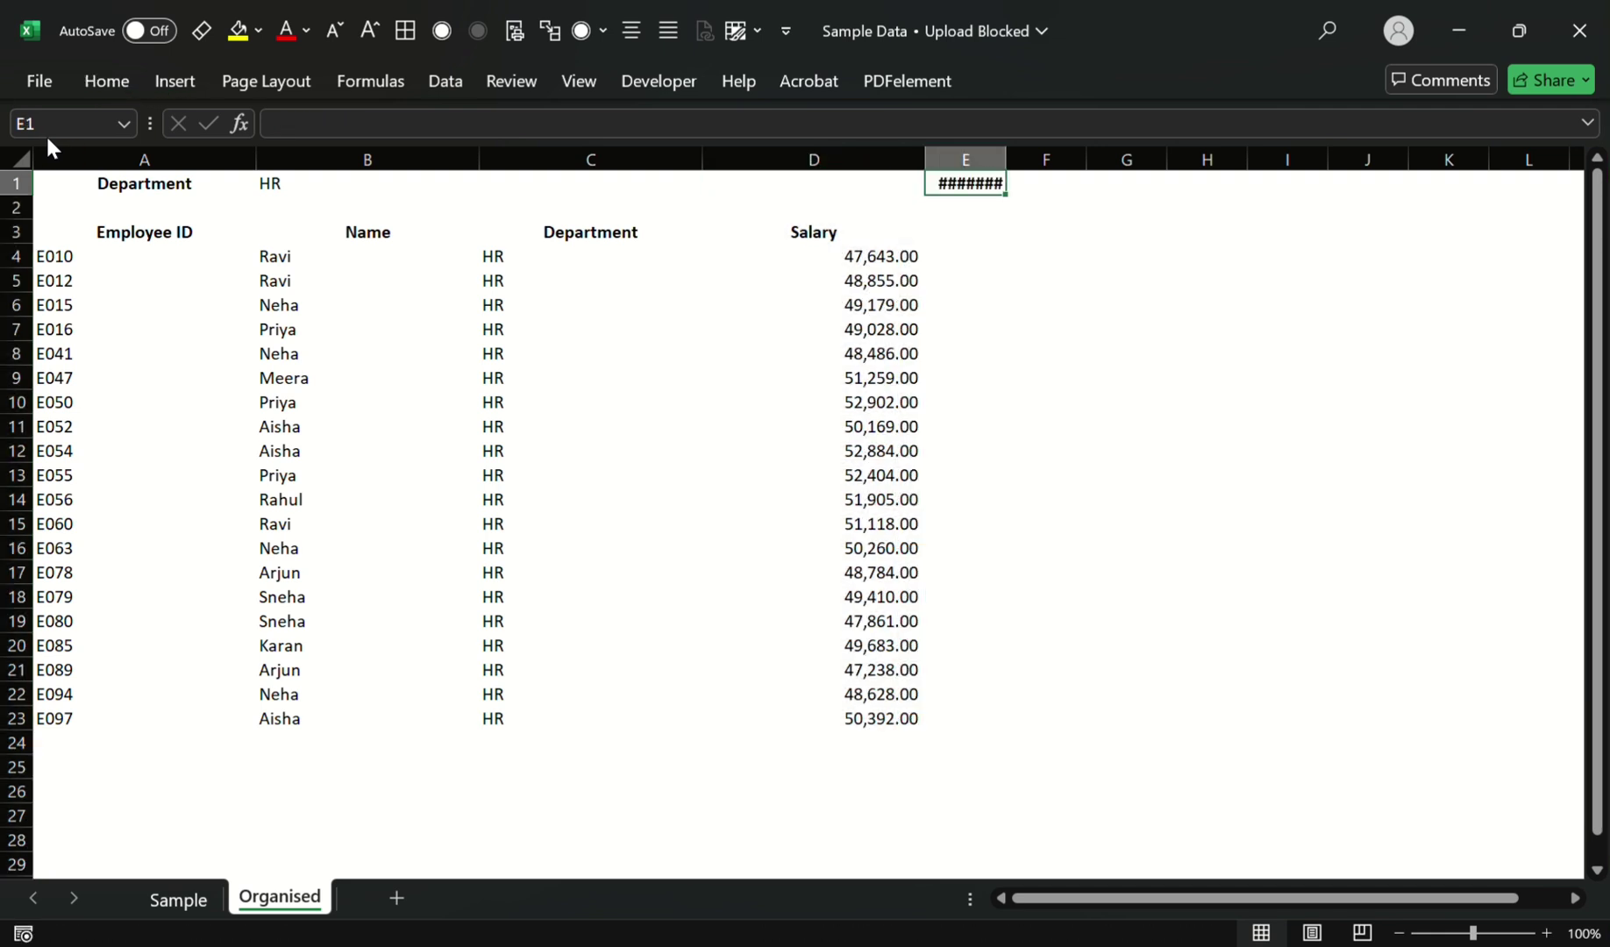
key(Left)
key(ctrl+space)
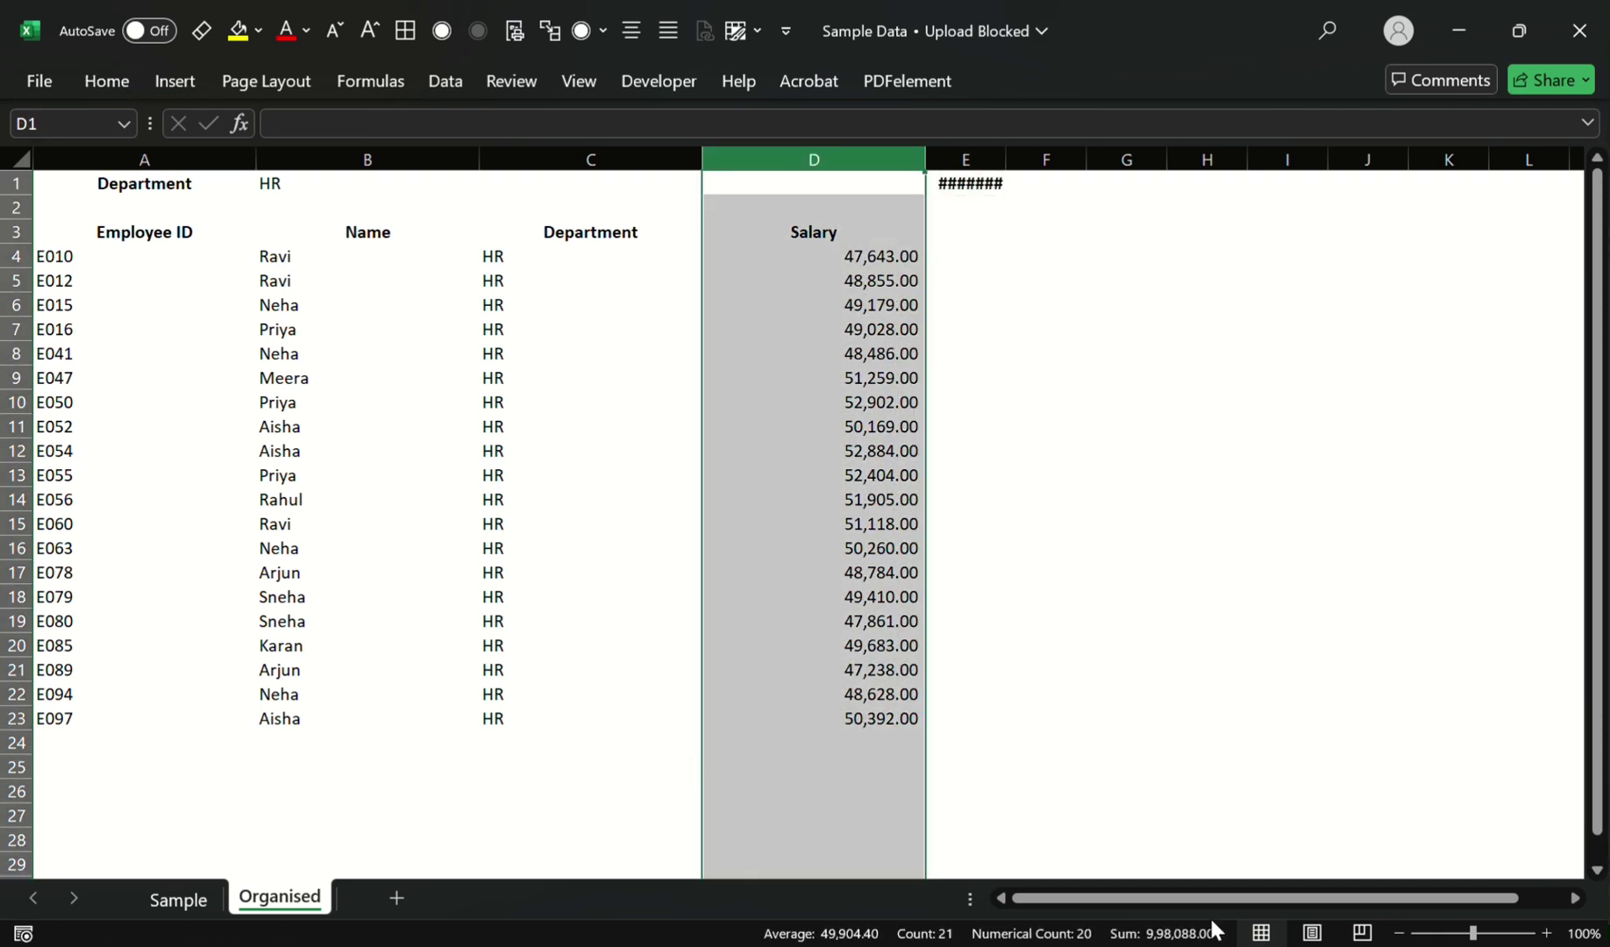
double_click(1006, 159)
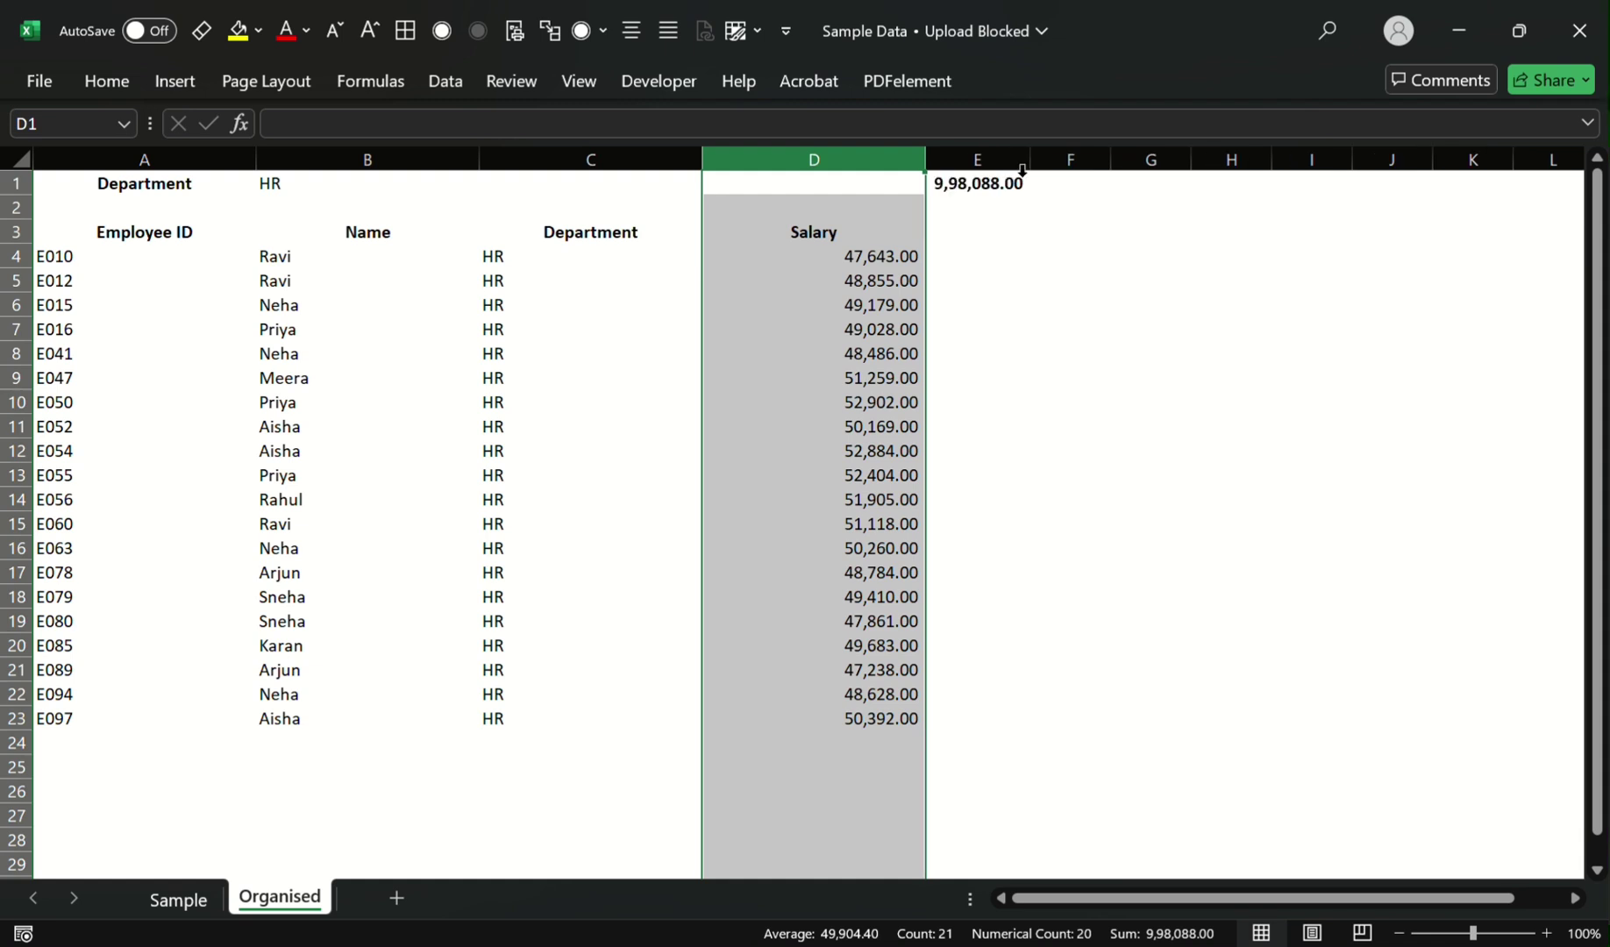
Step: Choose IT as the department in B1
click(840, 330)
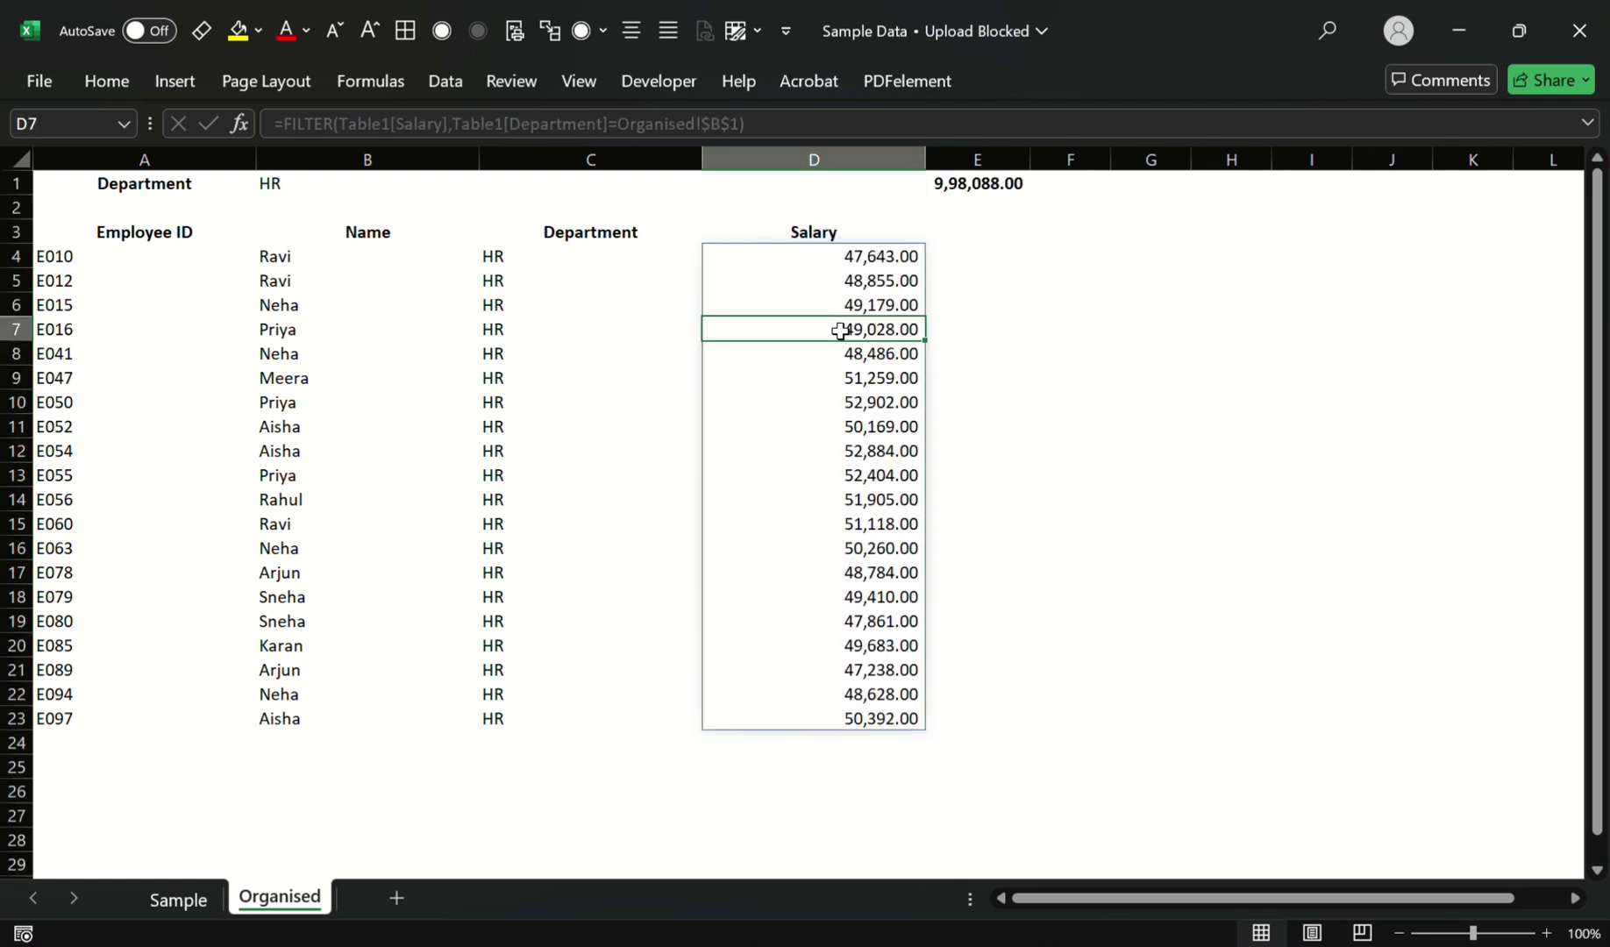
key(Up)
key(Up)
key(Up)
key(Up)
key(Up)
key(Up)
key(Left)
key(Left)
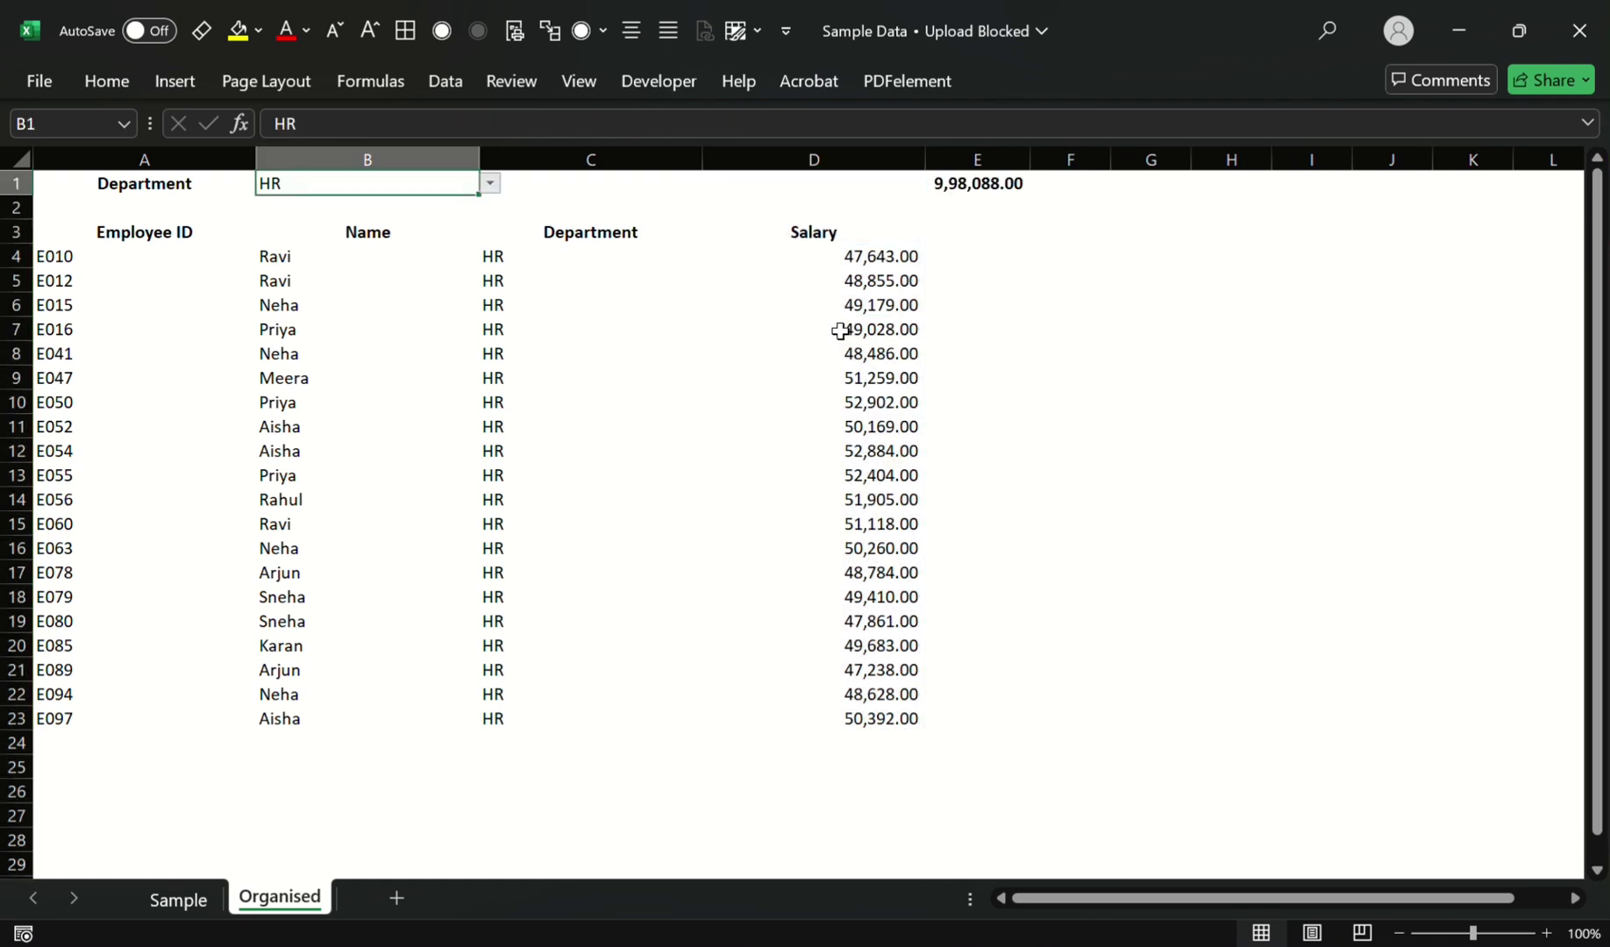
key(alt+Down)
key(Down)
key(Return)
Step: Compare the salary total in E1 with the sum of the selected Salary column D
key(Right)
key(Right)
key(Right)
key(F2)
key(Return)
key(Right)
key(Up)
key(Left)
key(Left)
key(Down)
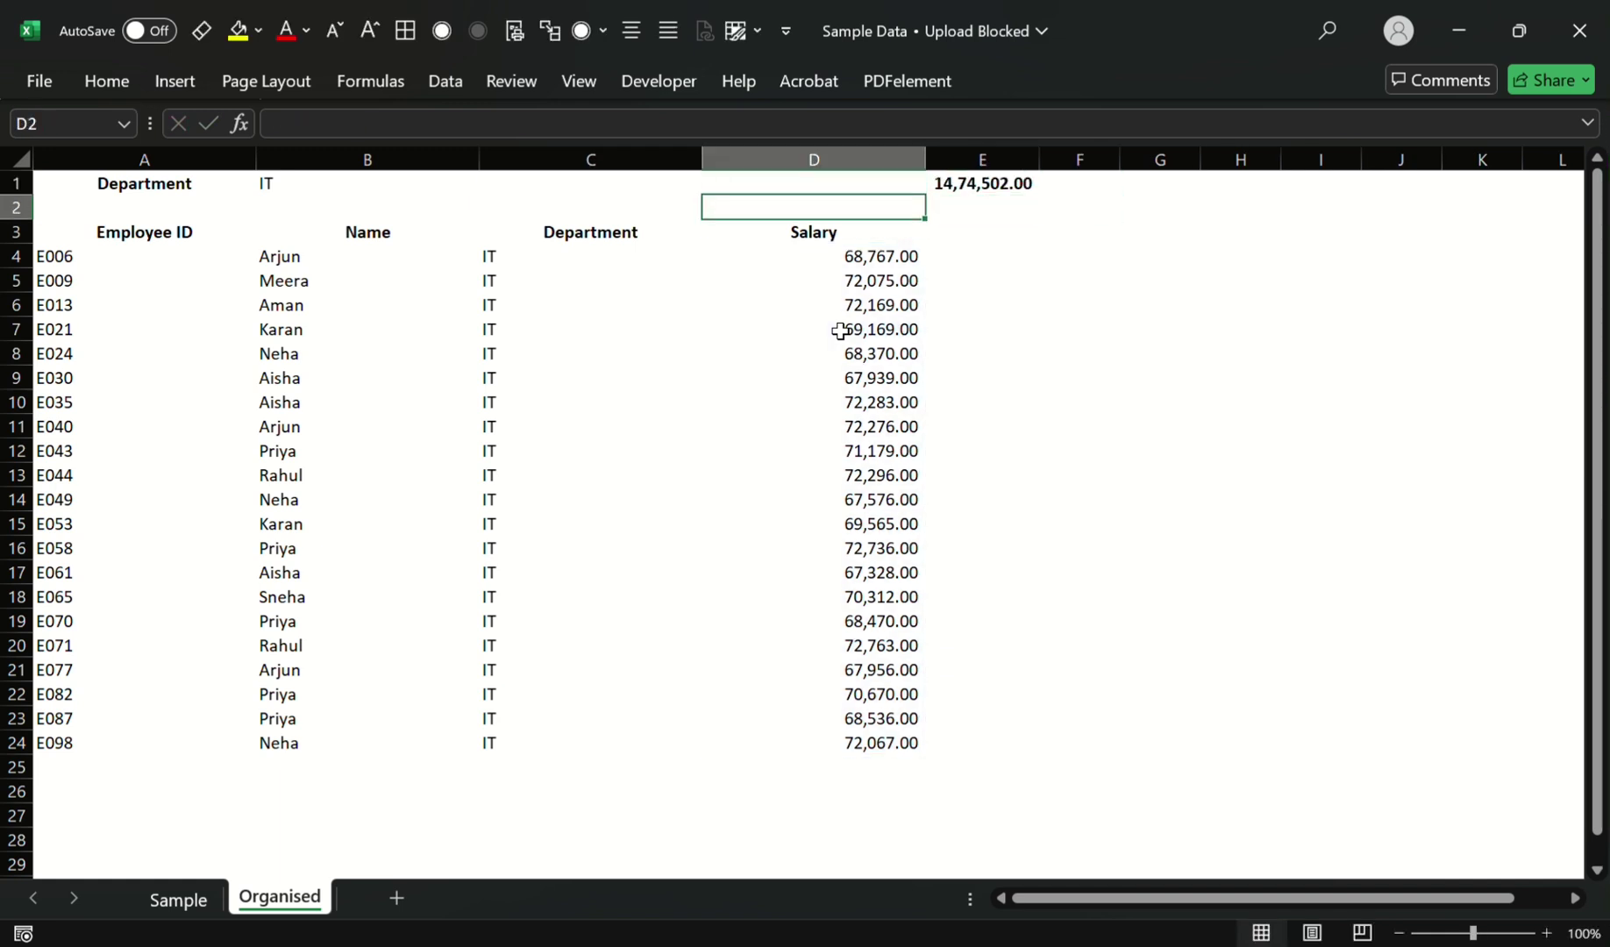
key(Down)
key(ctrl+space)
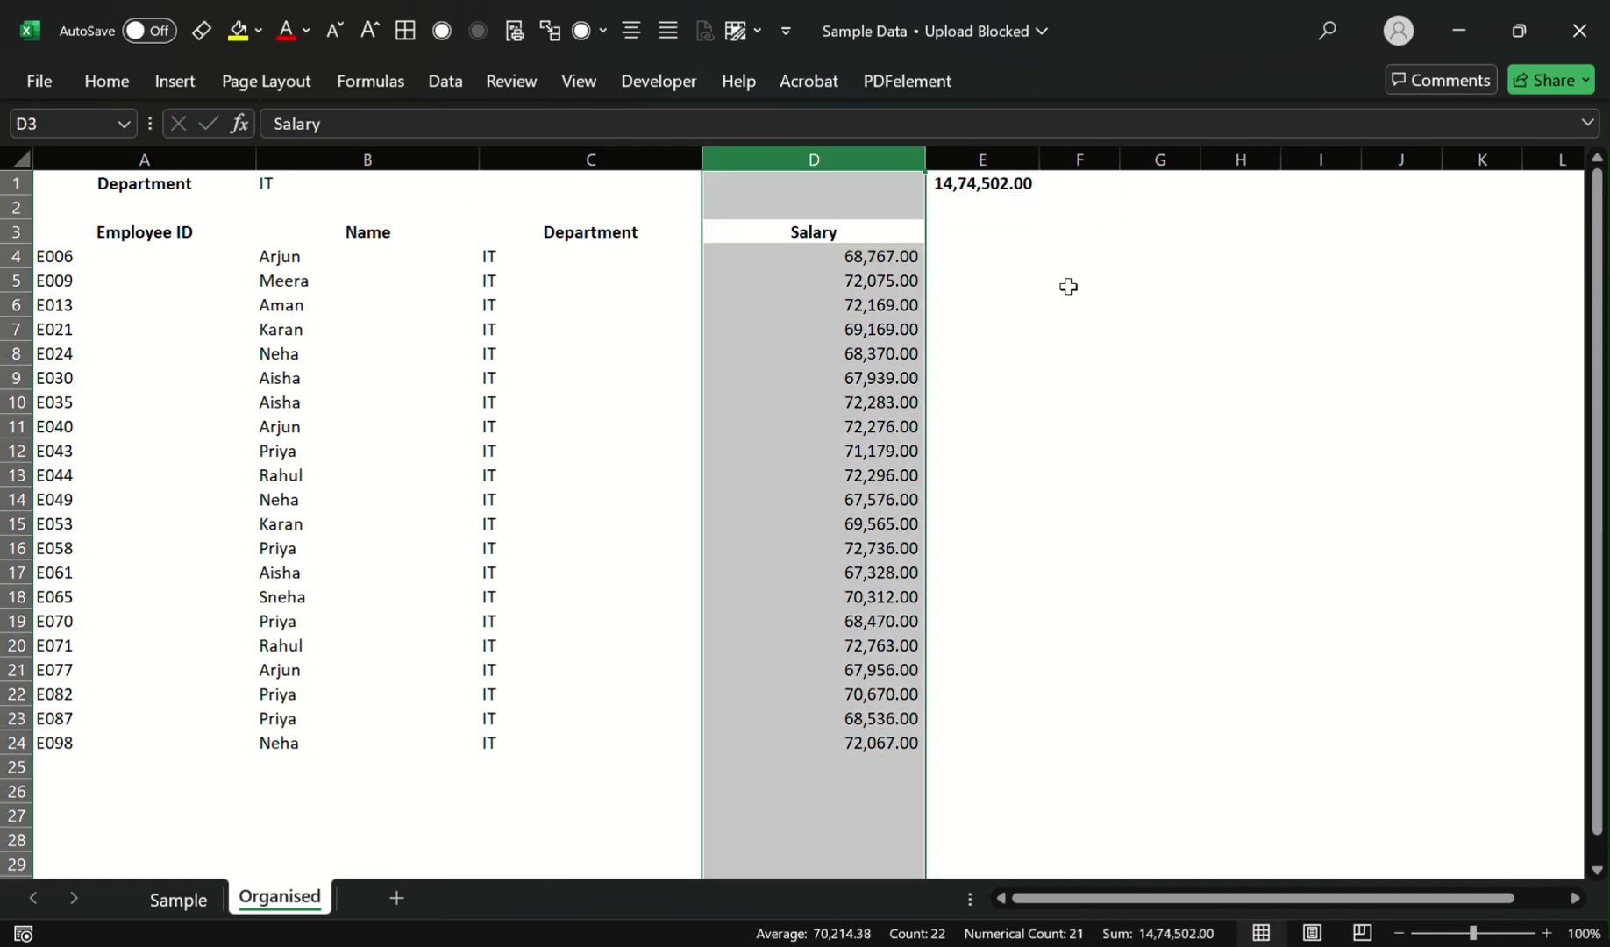
Step: Enter =COUNT(D4#) in C1 to count the spilled salary records
key(Up)
key(Up)
key(Left)
key(Right)
key(Left)
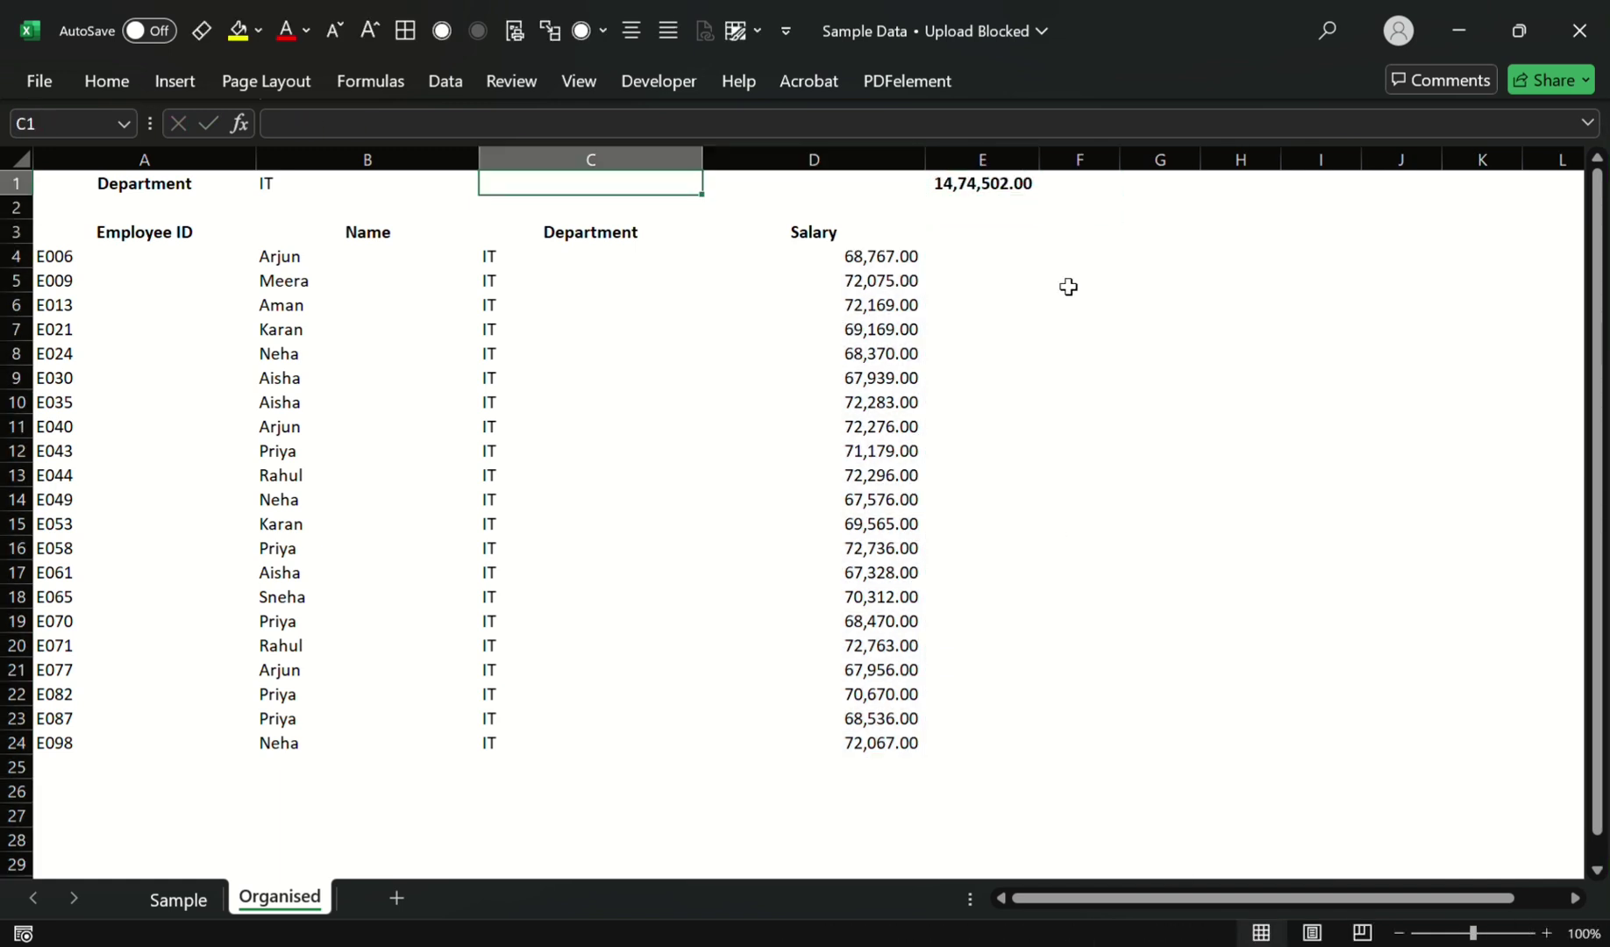
text(=COUNT()
key(Right)
key(Down)
key(Down)
key(Down)
key(Down)
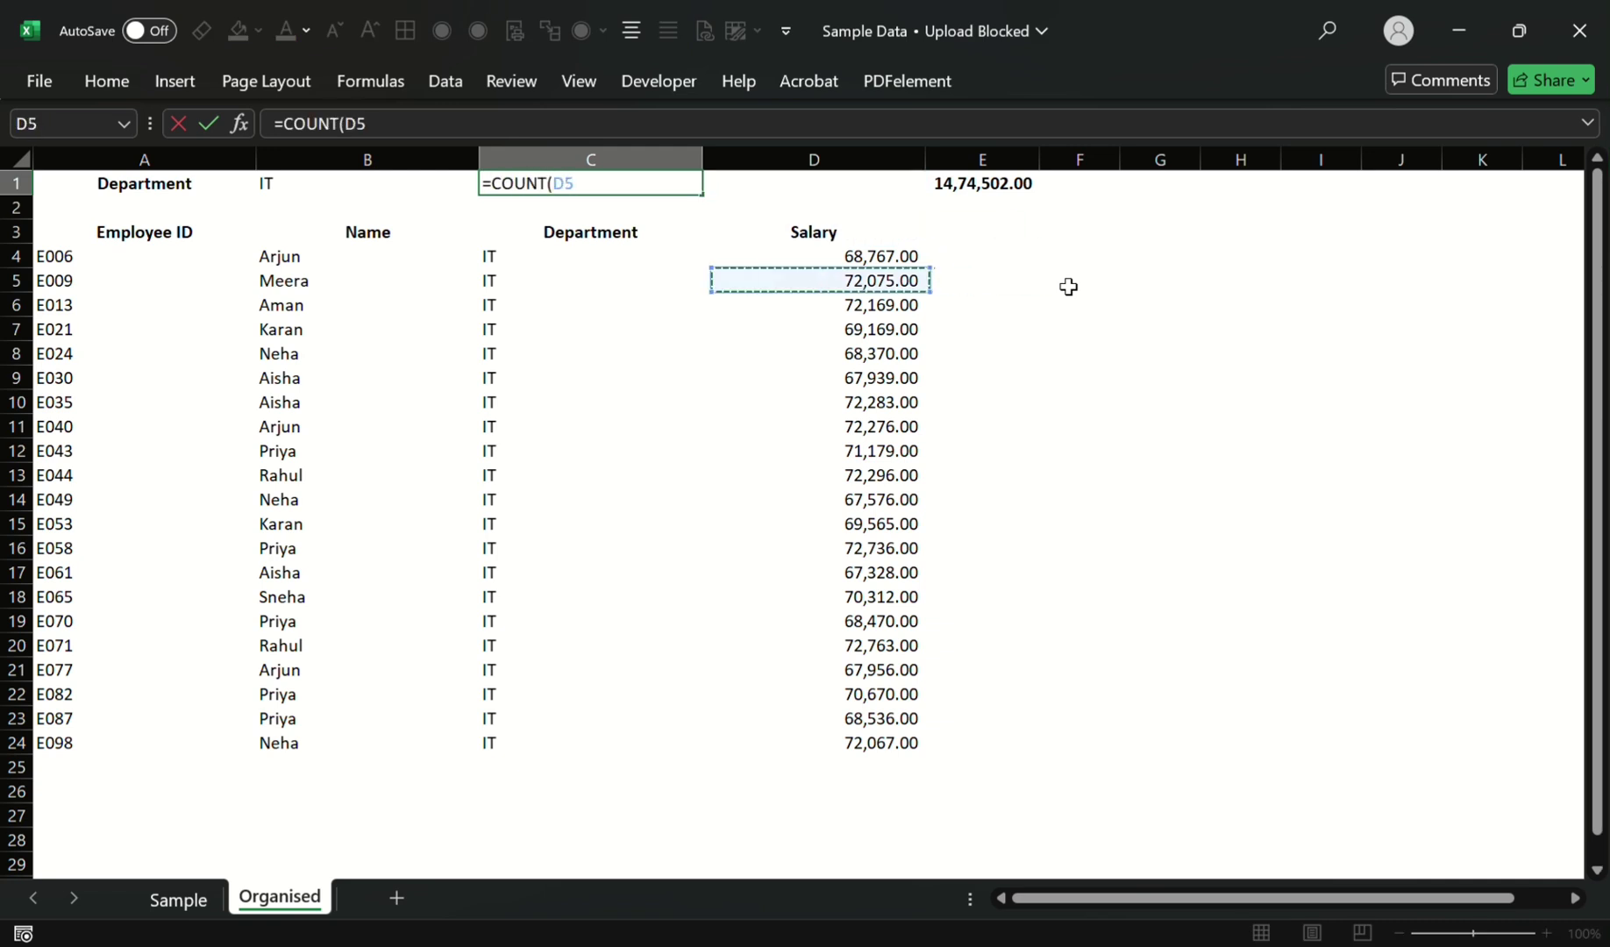
key(Up)
key(ctrl+shift+Down)
key(Return)
Step: Move the salary total formula from E1 back to D1, above the Salary column
key(Up)
key(Right)
key(Right)
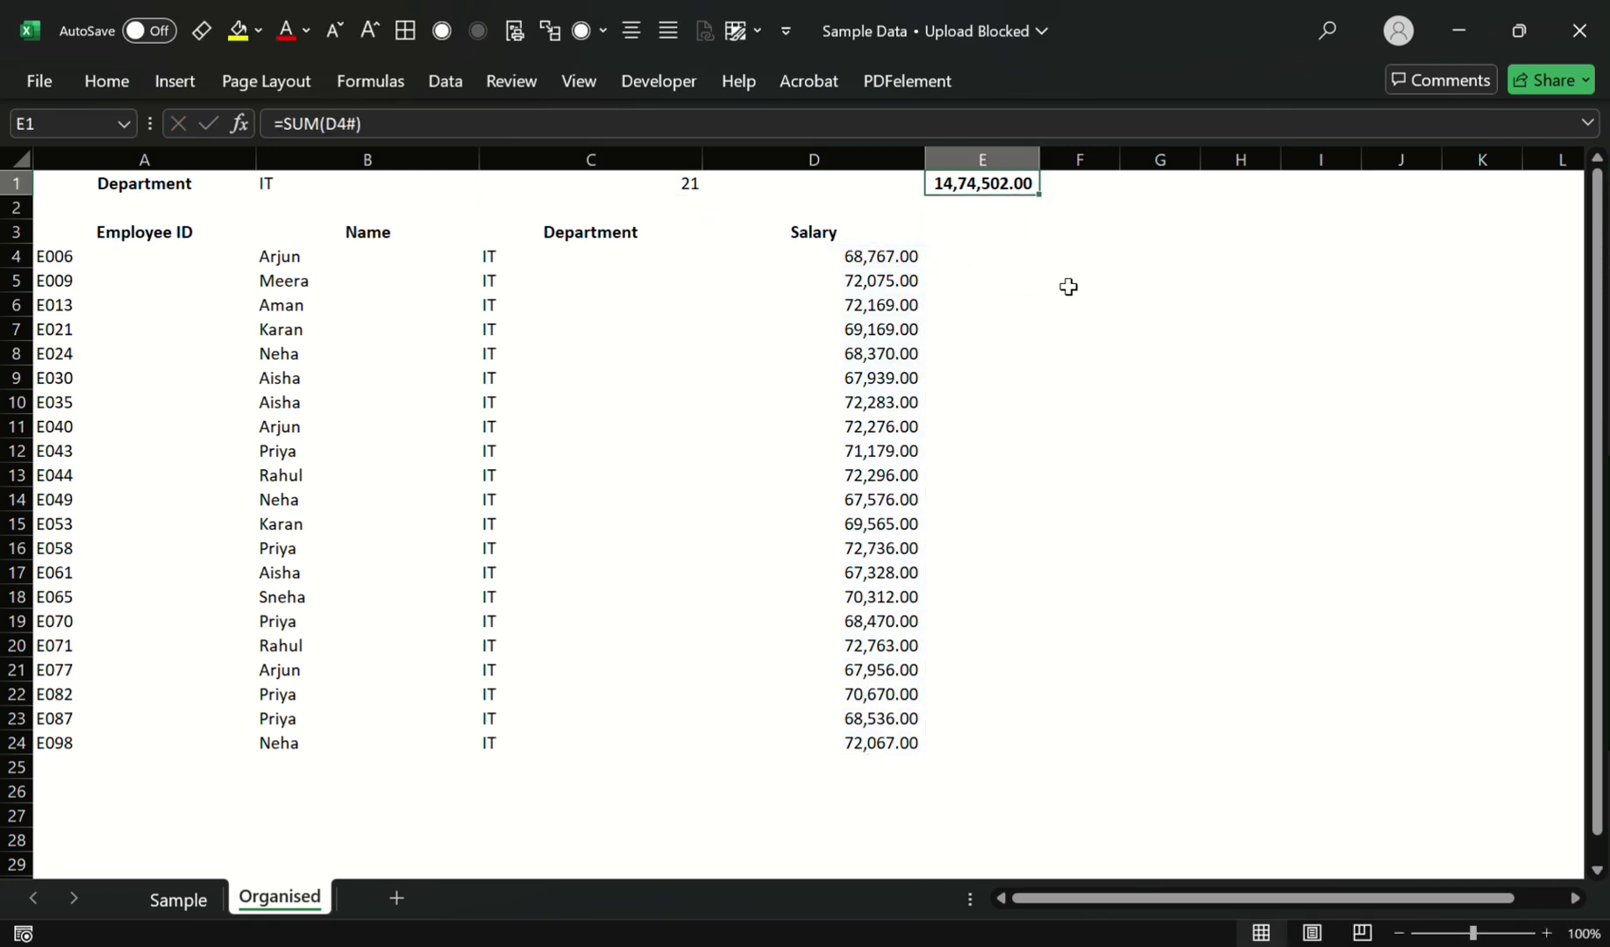
key(ctrl+x)
key(Left)
key(ctrl+v)
Step: Choose Operations as the department in B1
key(Right)
key(Left)
key(Left)
key(Left)
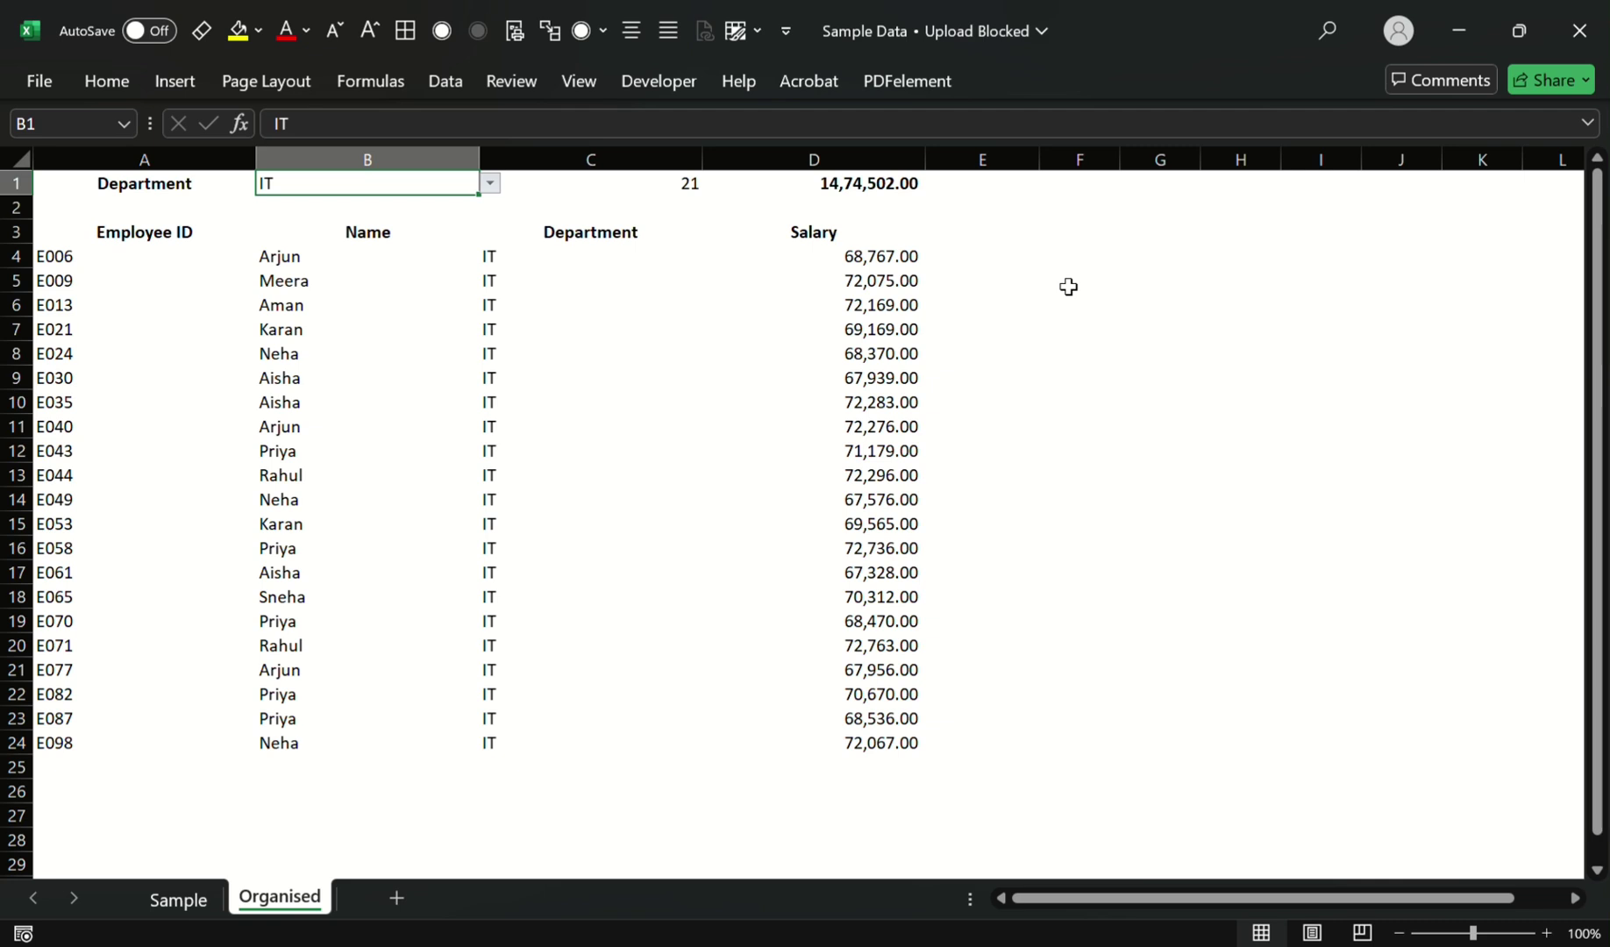
key(alt+Down)
key(Down)
key(Return)
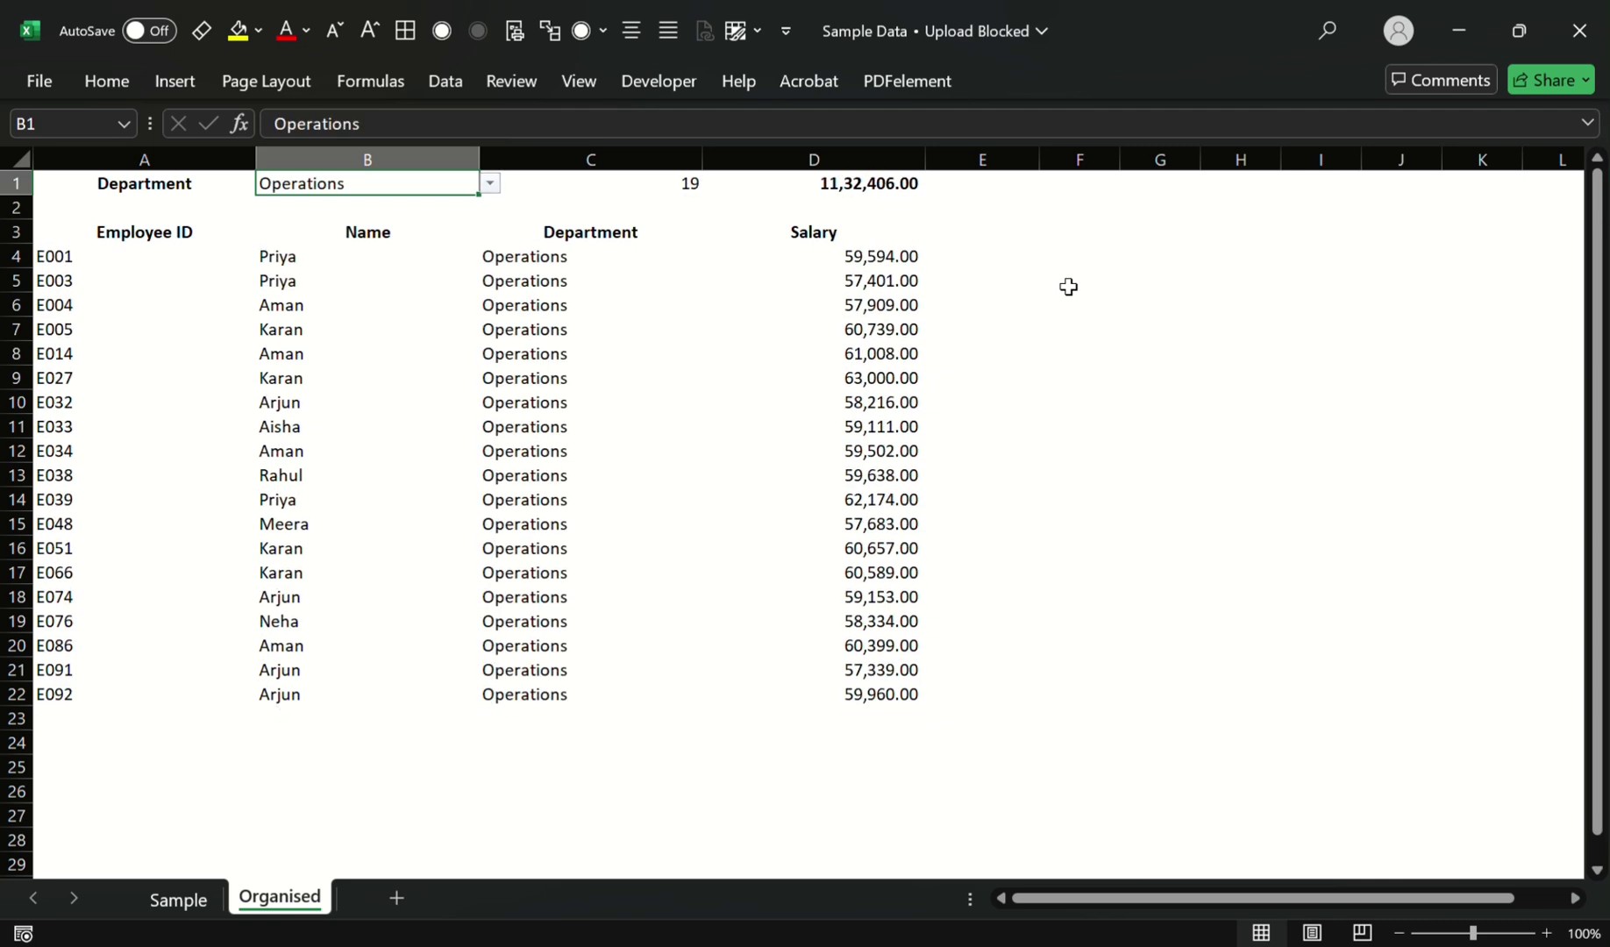
Step: Examine the spilled employee records down to the last filled row of the Employee ID column
key(Down)
key(Down)
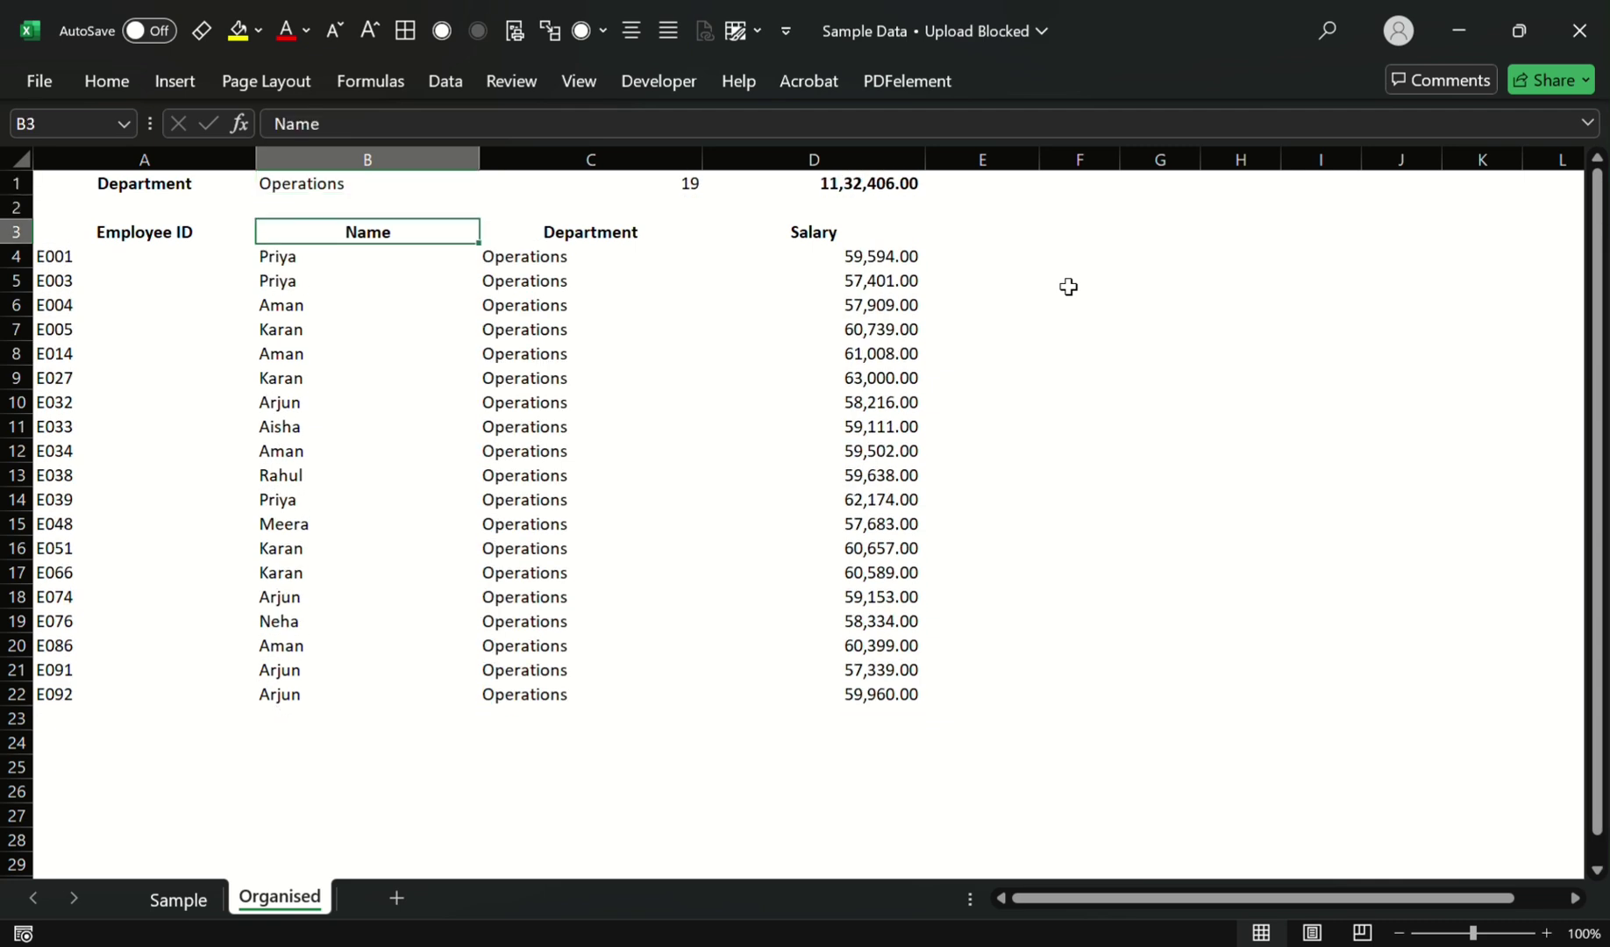
key(Left)
key(ctrl+Down)
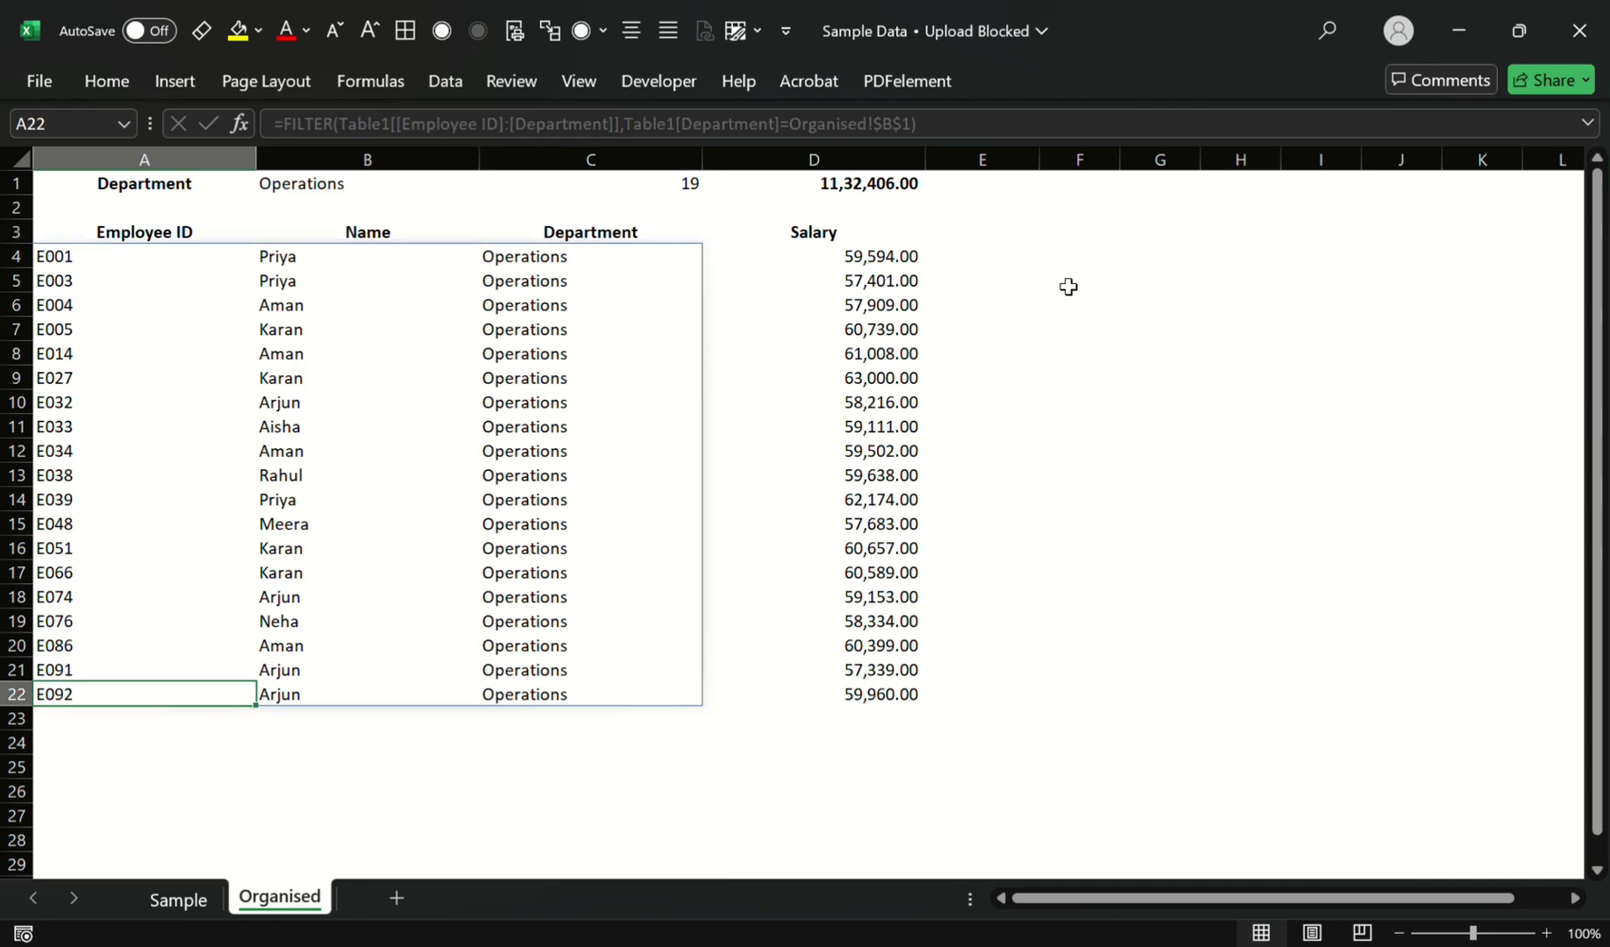
scroll(917, 492, down, 3)
scroll(918, 494, up, 3)
key(Up)
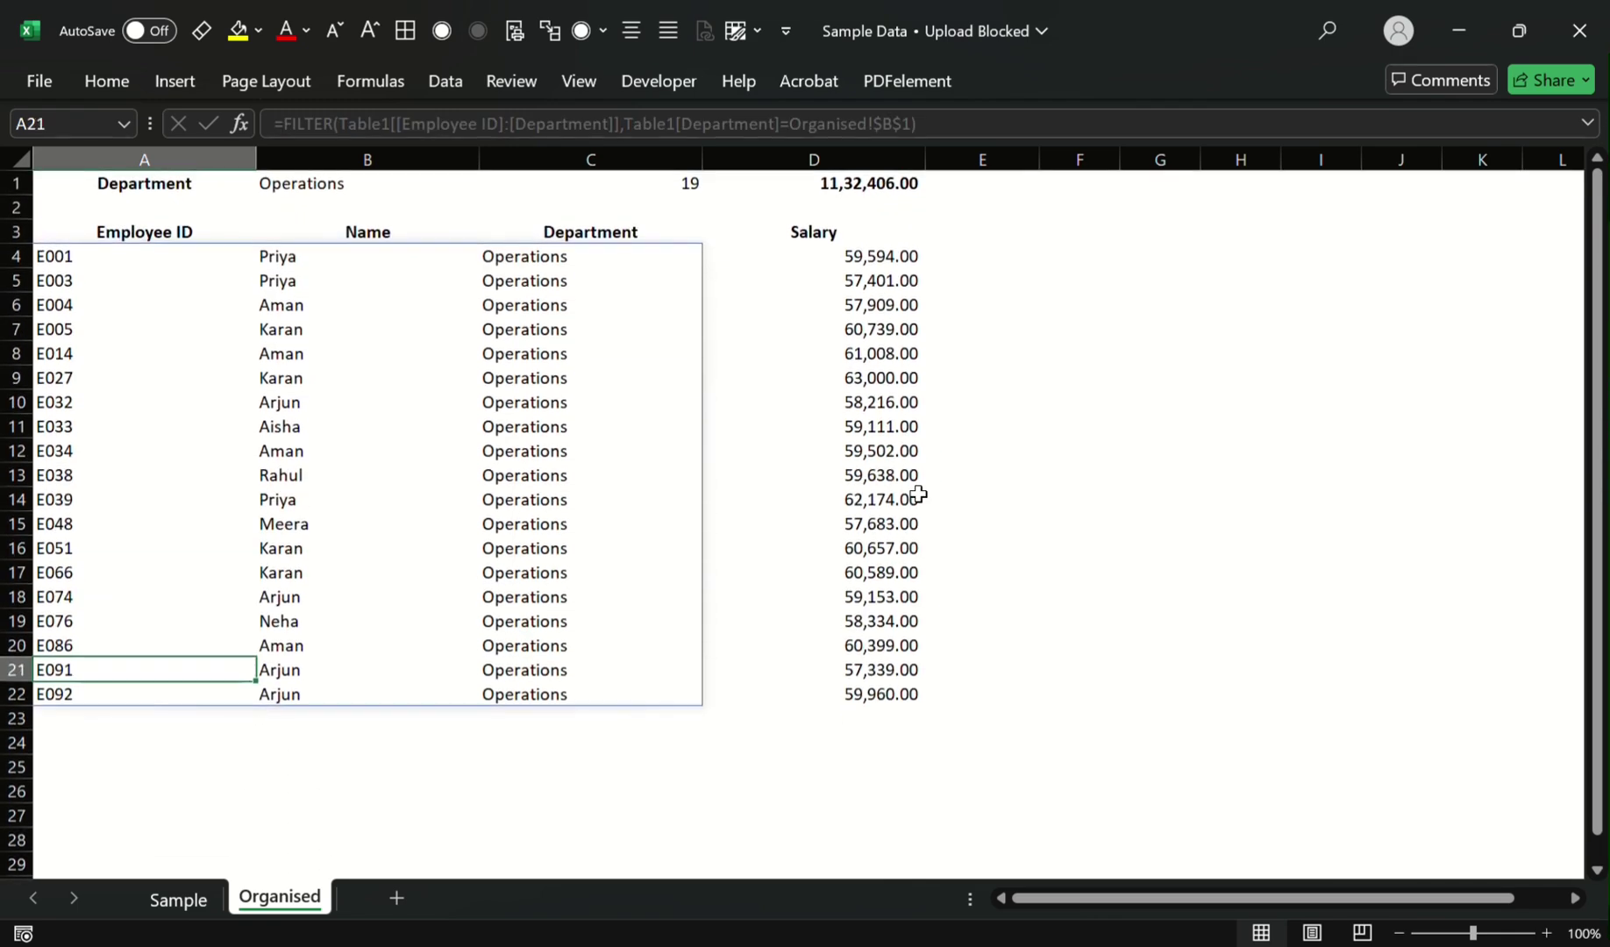
Step: Copy the selector, totals and header block A1:D3 to A26
key(ctrl+Up)
key(ctrl+Up)
key(shift+Down)
key(shift+Down)
key(shift+Right)
key(shift+Right)
key(shift+Right)
key(ctrl+c)
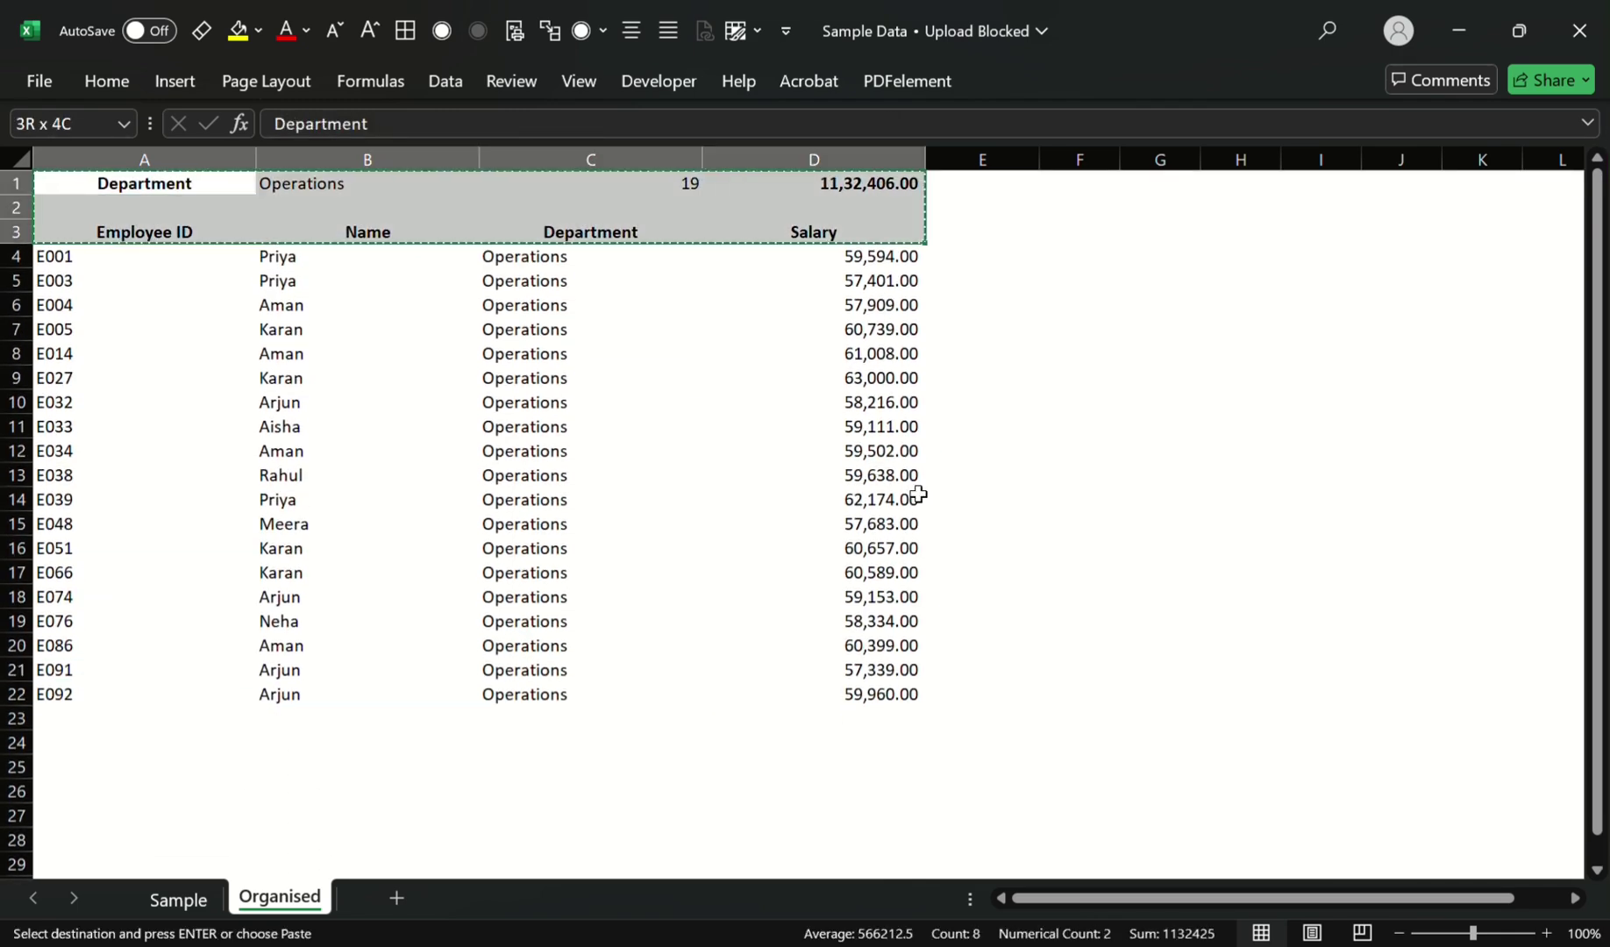
scroll(842, 624, down, 2)
scroll(158, 363, down, 5)
click(142, 266)
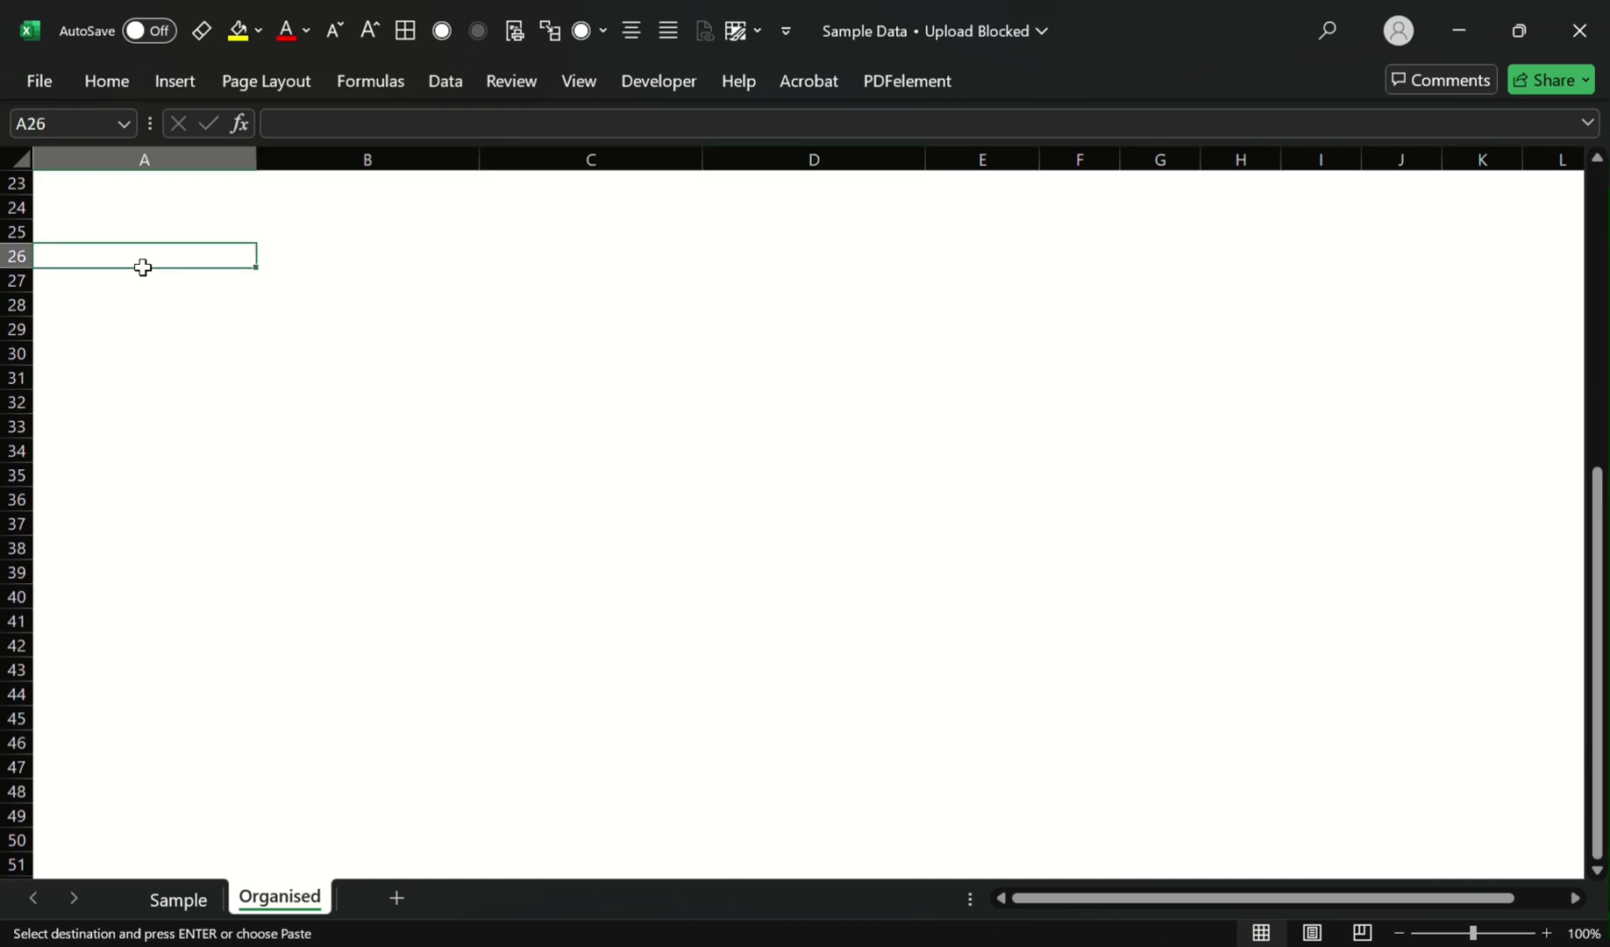
key(ctrl+v)
Step: Replace the Department label in A26 with Salary
click(143, 266)
key(BackSpace)
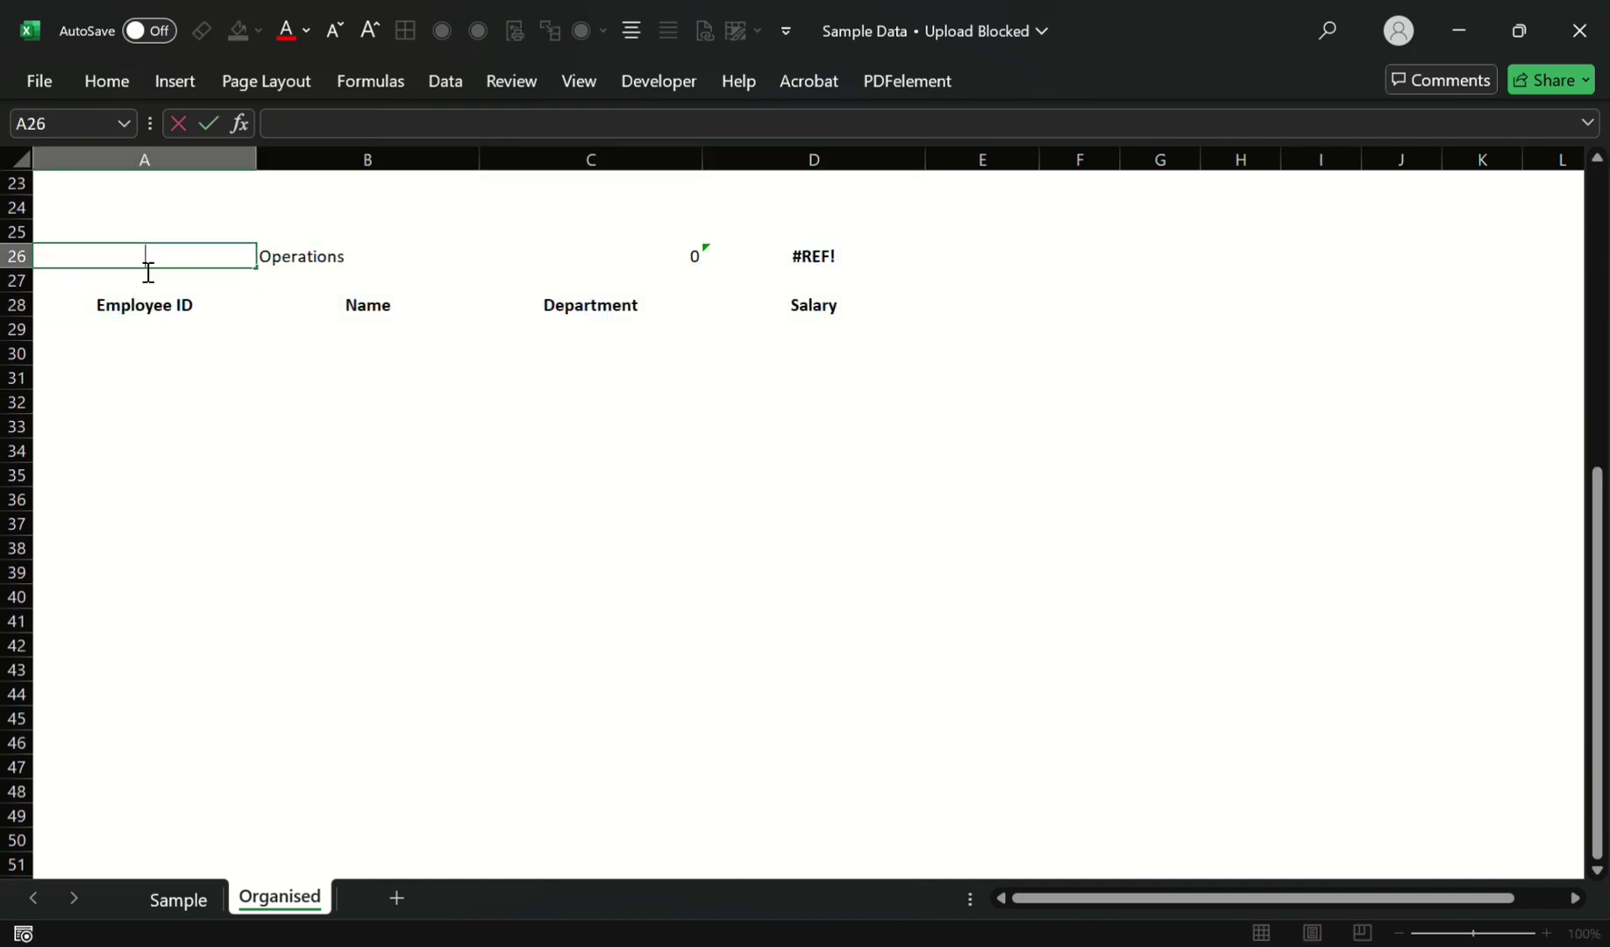
key(Tab)
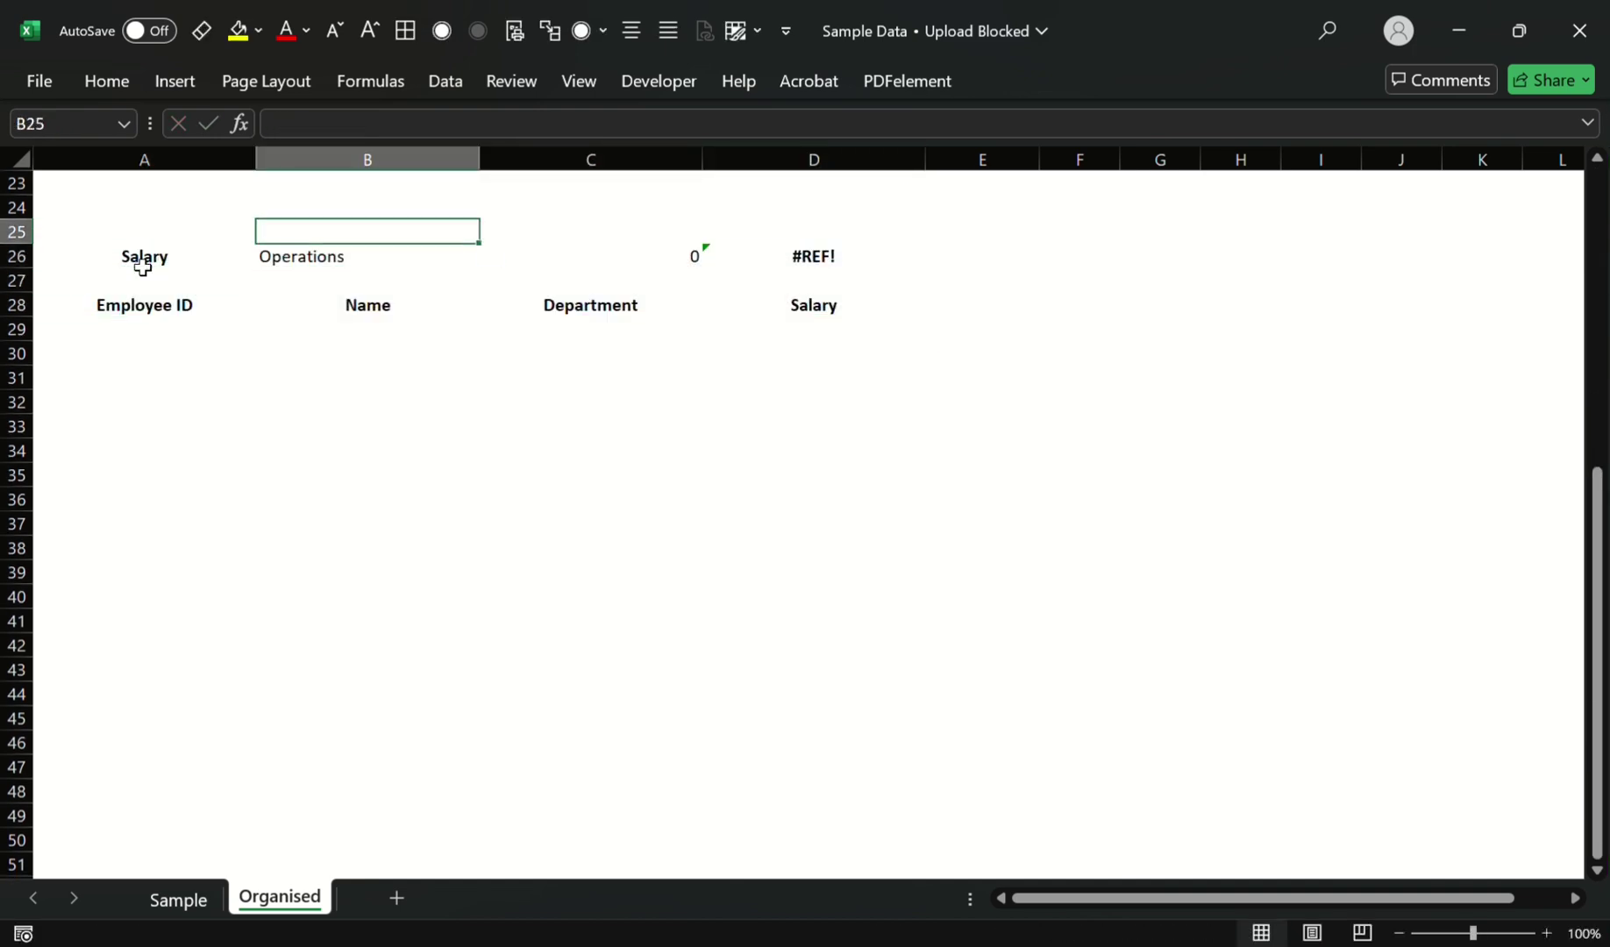
Step: Copy the blank cell B25 over B26 to remove the Operations entry and its drop-down list
key(Up)
key(ctrl+c)
key(Down)
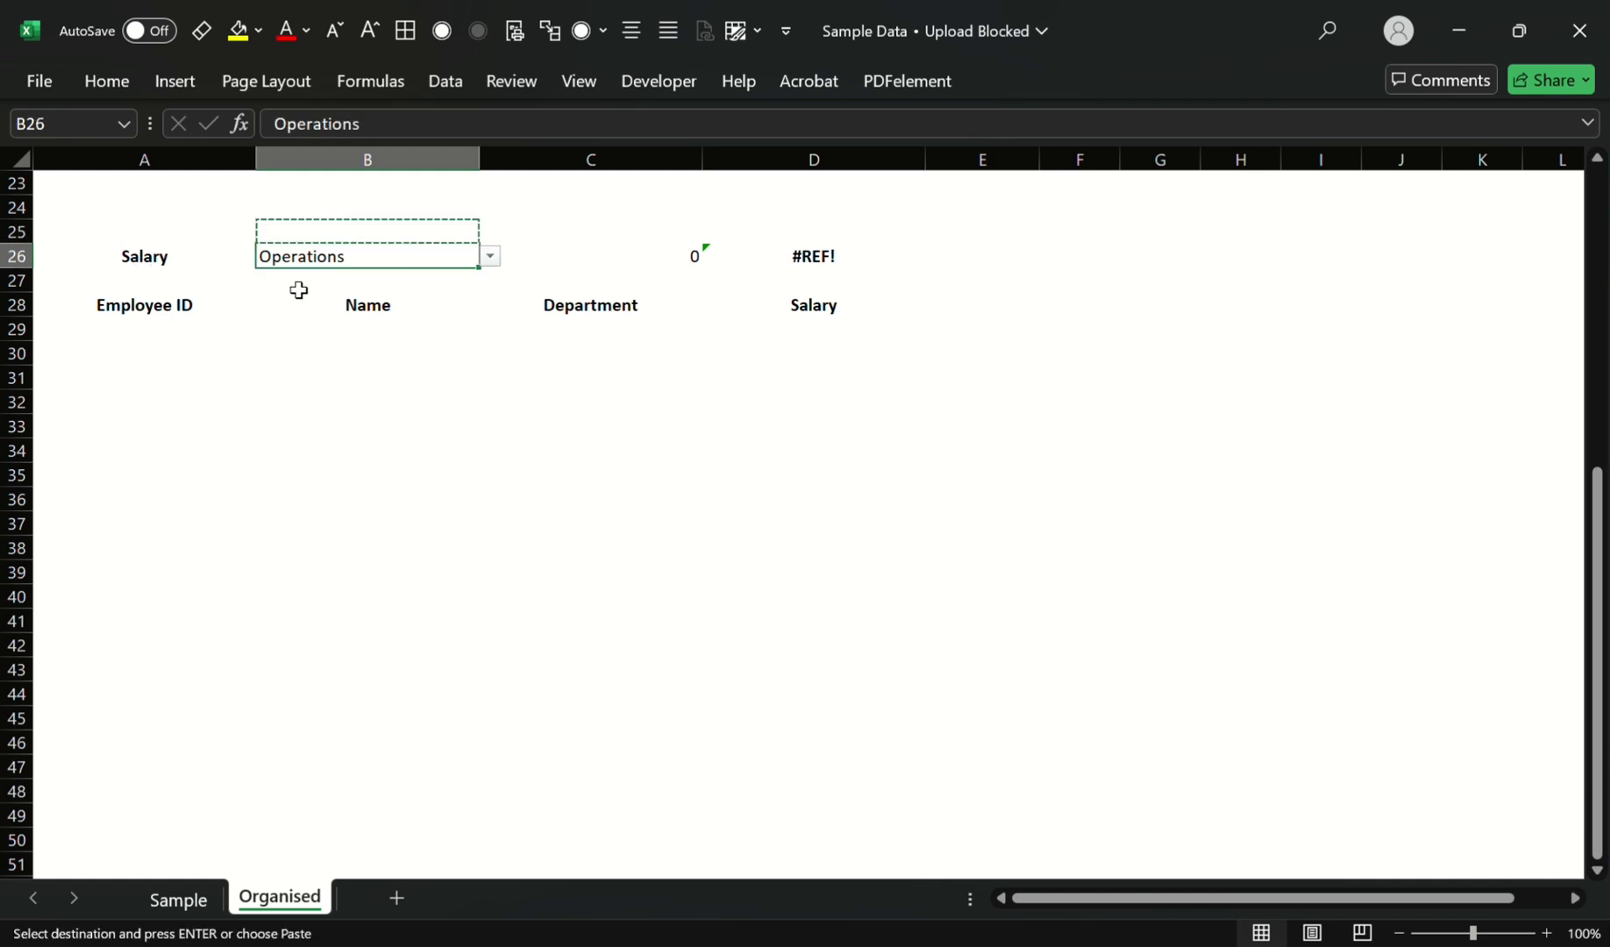
key(ctrl+v)
key(Escape)
Step: Clear the copied count and total formulas from C26:D26
key(Right)
key(Right)
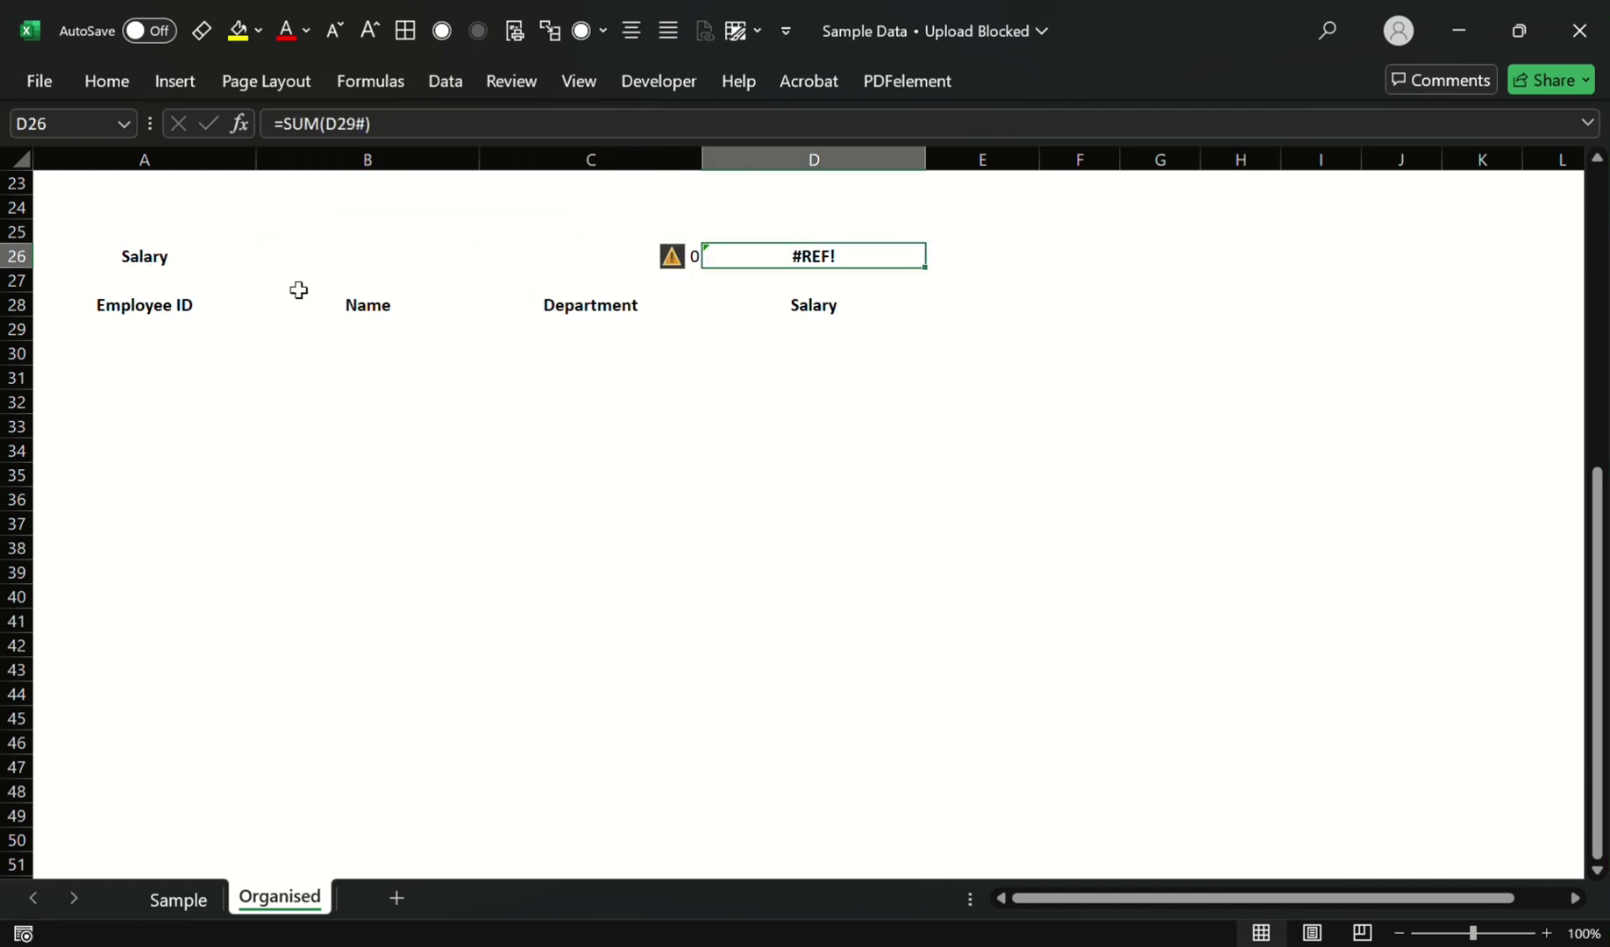
key(shift+Left)
key(Delete)
Step: Change the label in A26 to "Salary >"
key(Down)
key(Down)
key(Left)
key(Left)
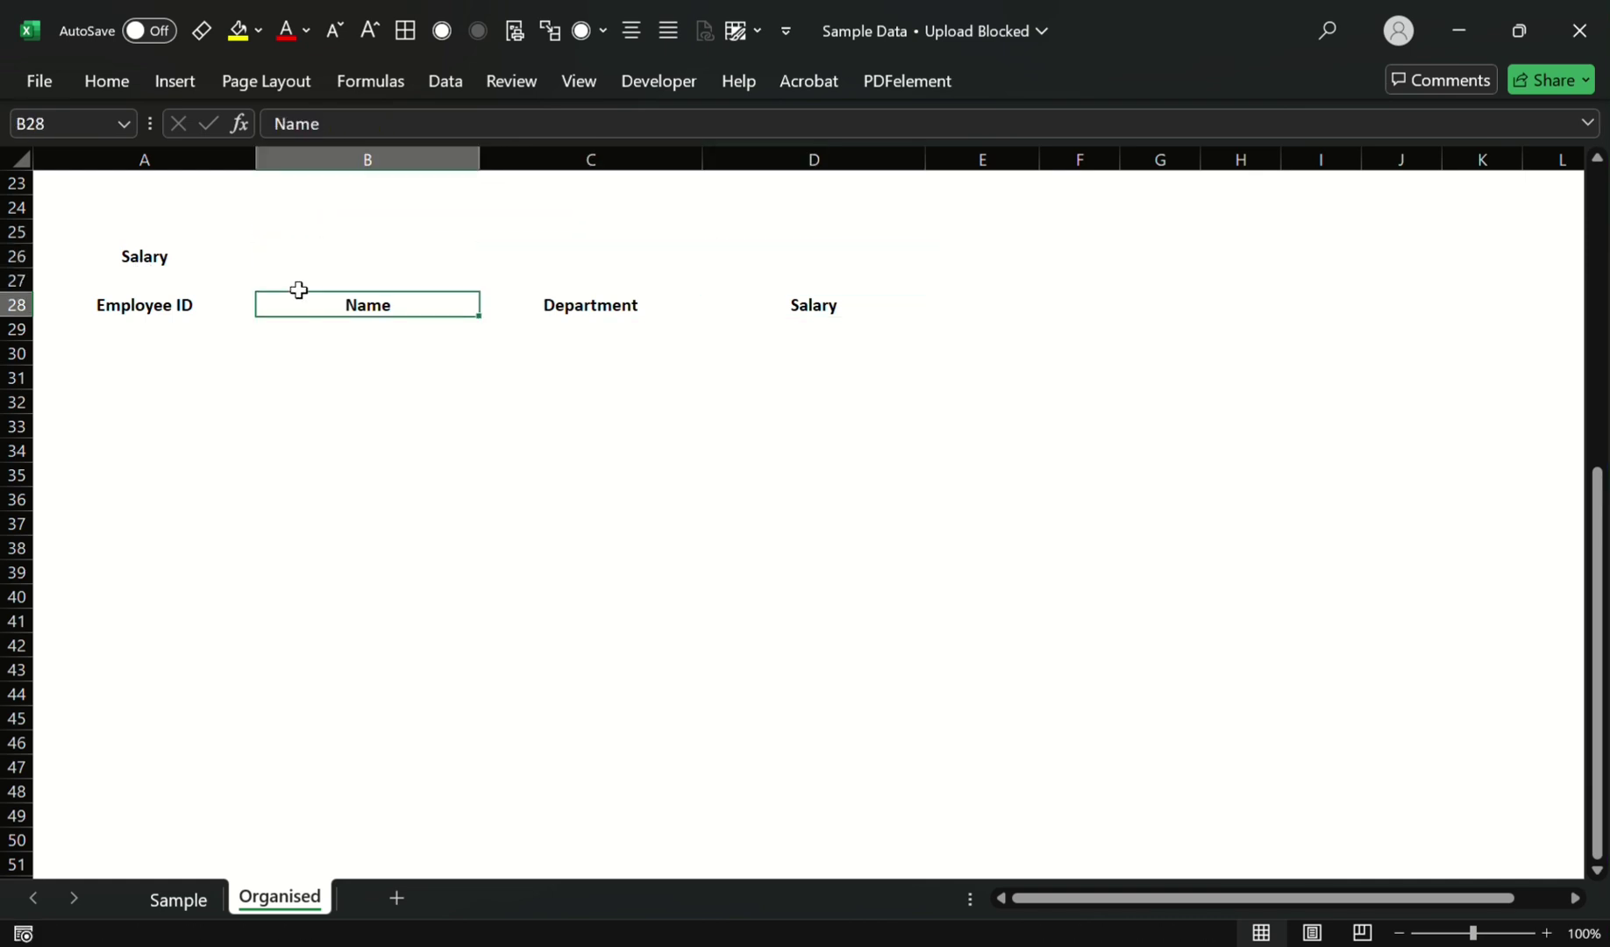
key(Left)
key(Up)
key(Up)
key(F2)
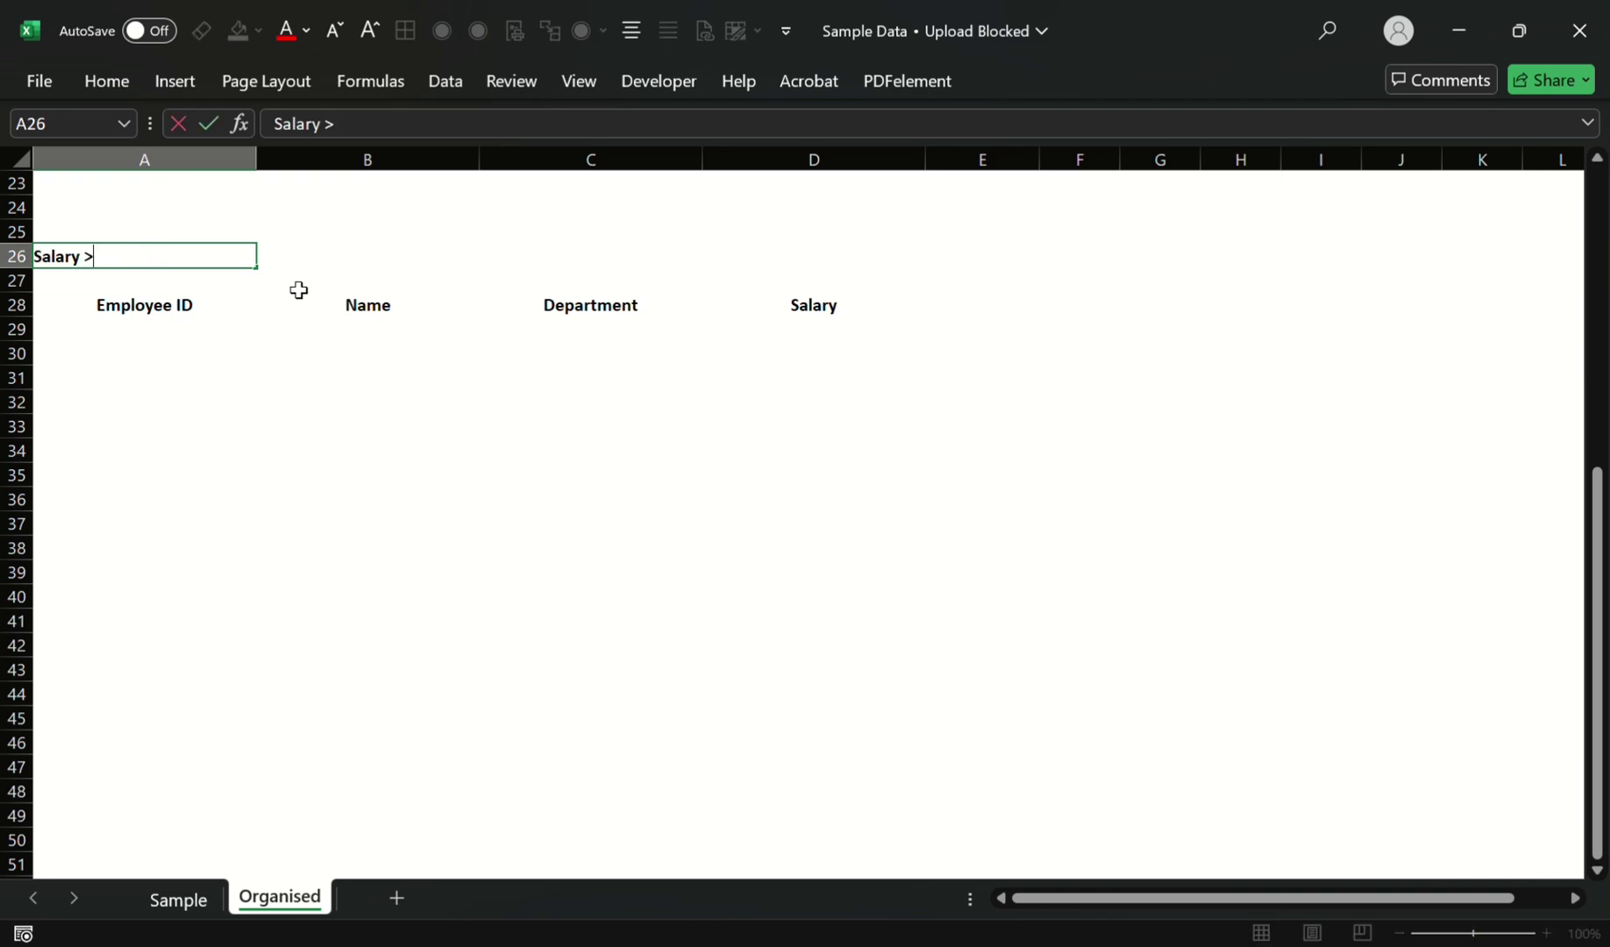
key(Return)
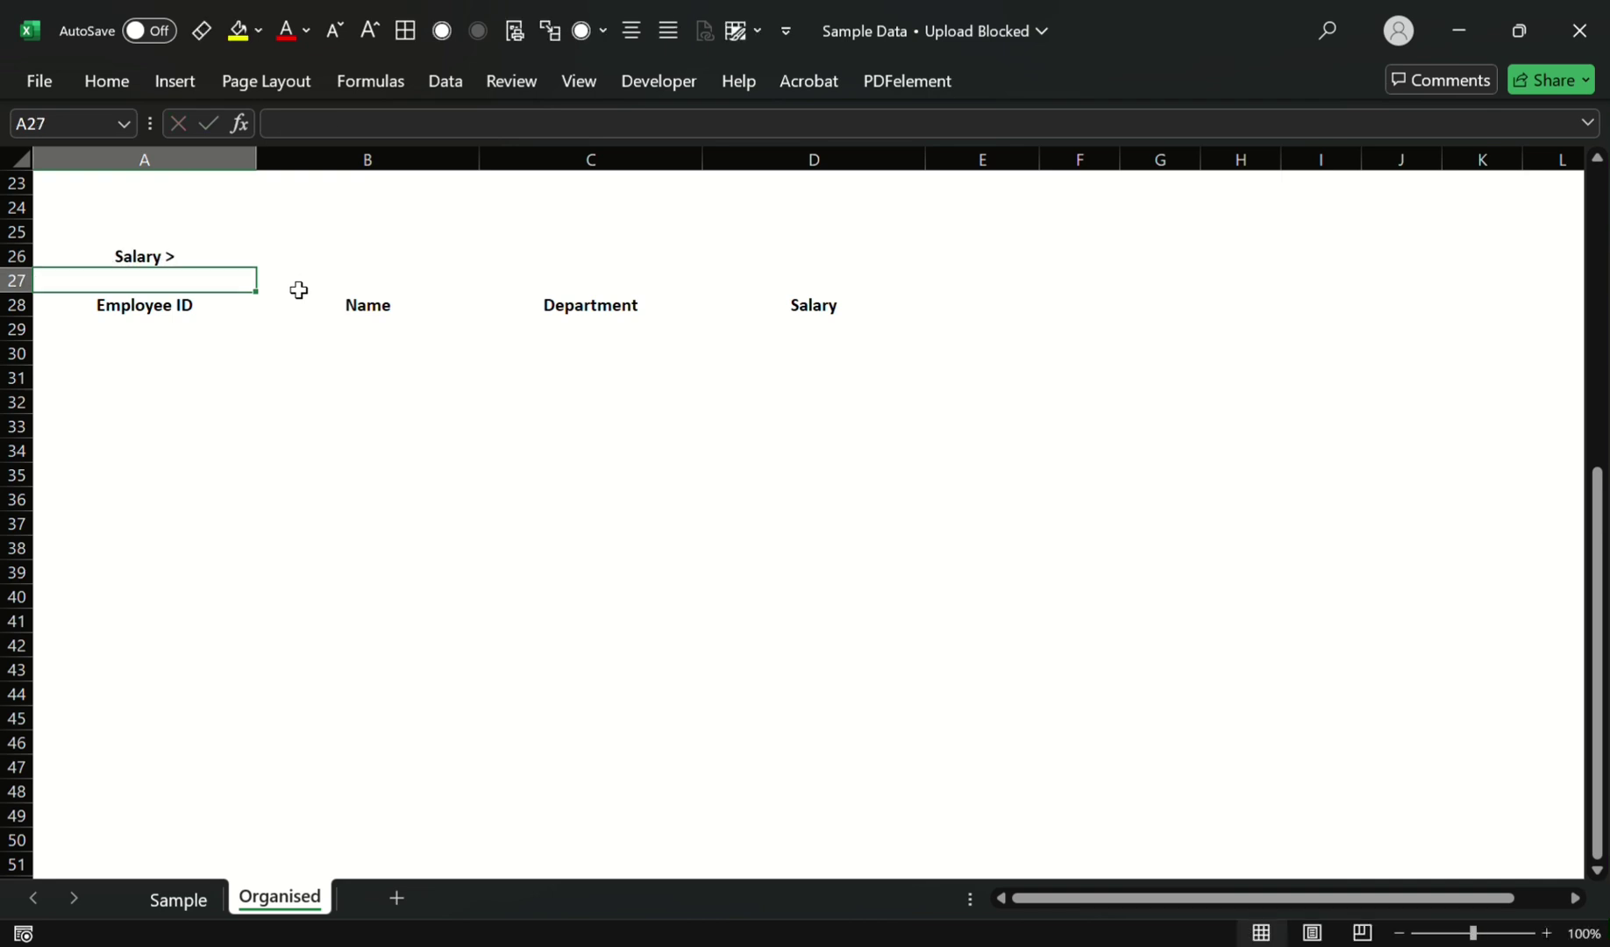
Step: Enter 60000 as the salary threshold in B26
key(Up)
key(Right)
text(600)
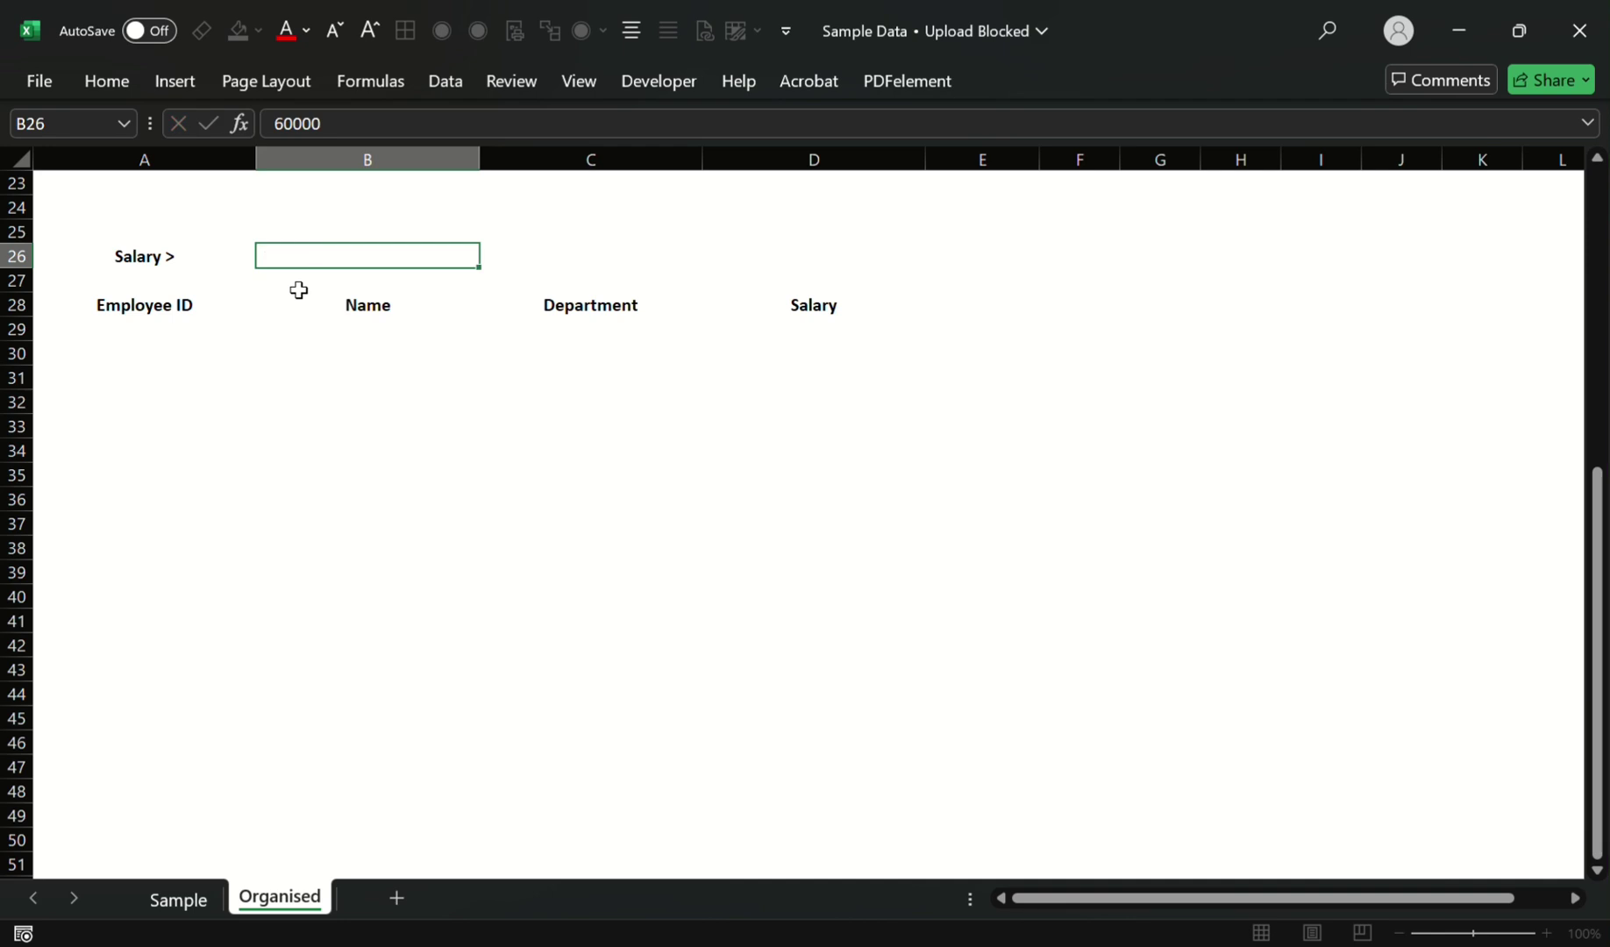
text(00)
key(Return)
key(Down)
key(Down)
key(Left)
text(=fi)
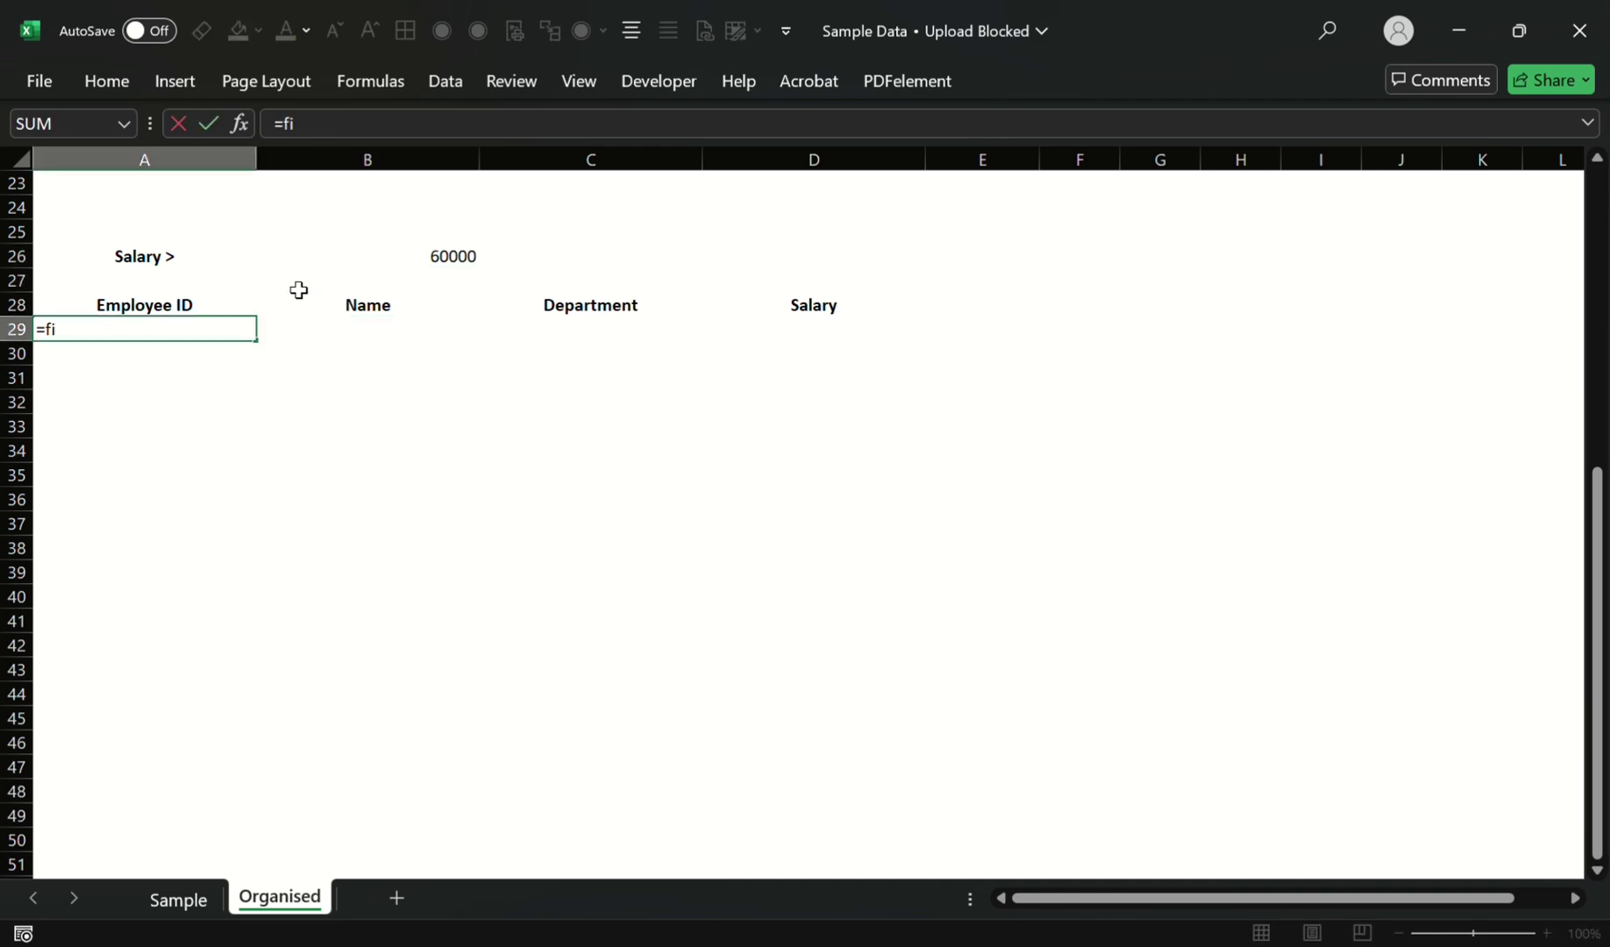
key(Up)
Step: Copy the FILTER formula row A4:D4 of the department block to A29 under the second block's headers
key(Up)
key(Up)
key(Up)
key(Up)
key(Up)
key(Up)
key(Up)
key(Up)
key(Up)
key(Up)
key(Up)
key(Up)
key(Up)
key(Up)
key(Up)
key(Up)
key(Up)
key(Up)
key(Up)
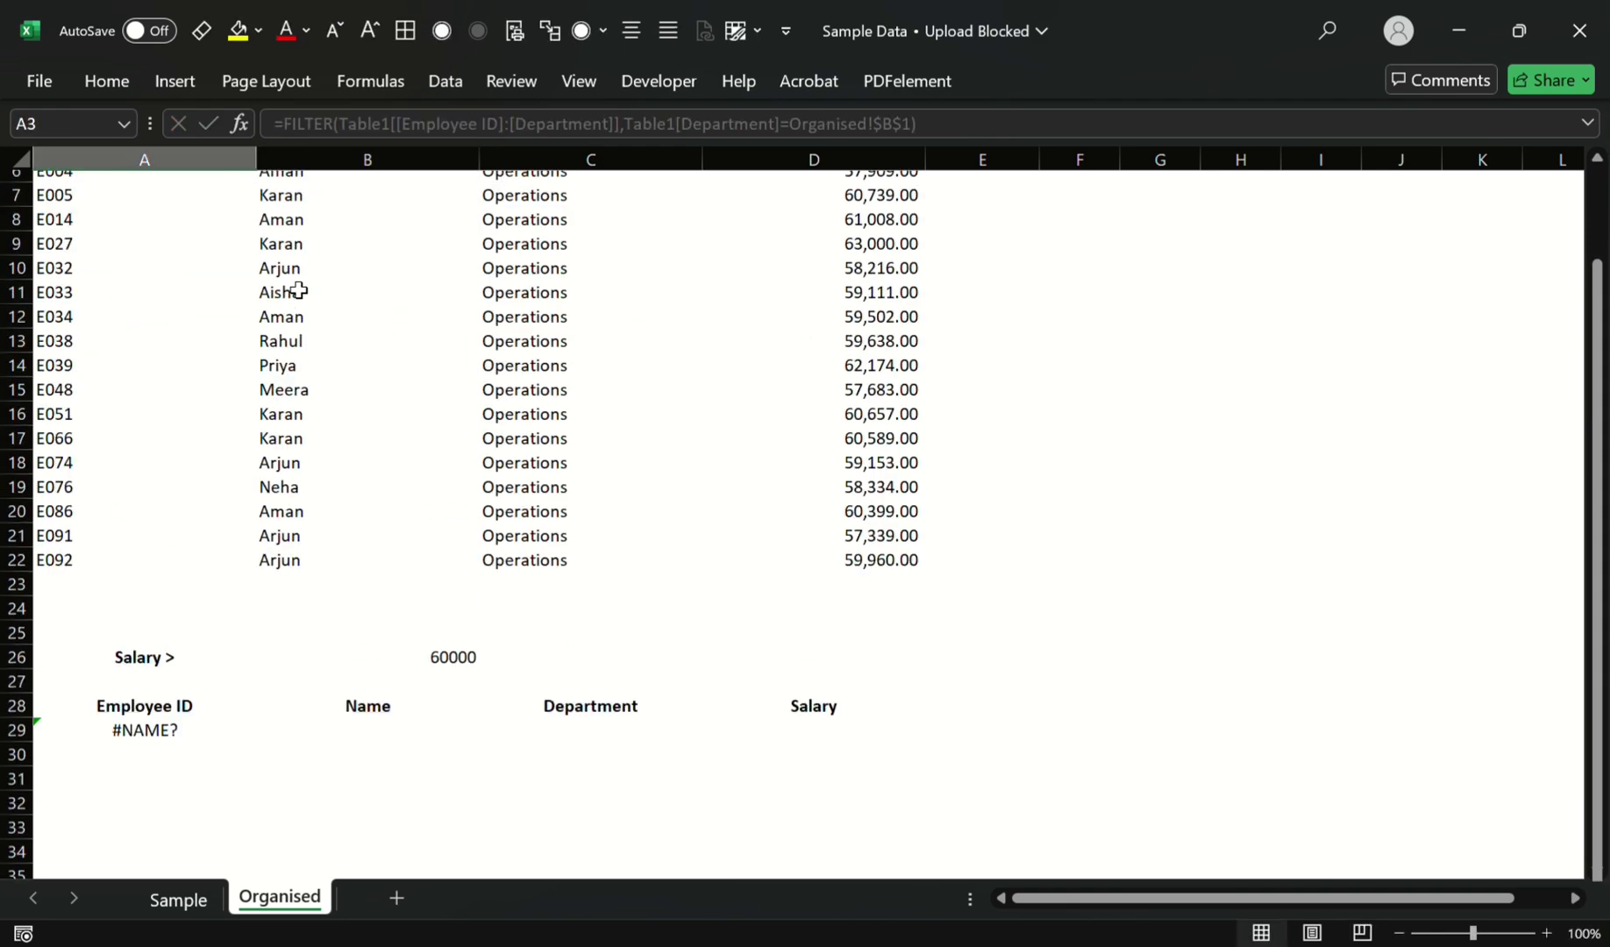
key(Down)
key(shift+Right)
key(shift+Right)
key(shift+Right)
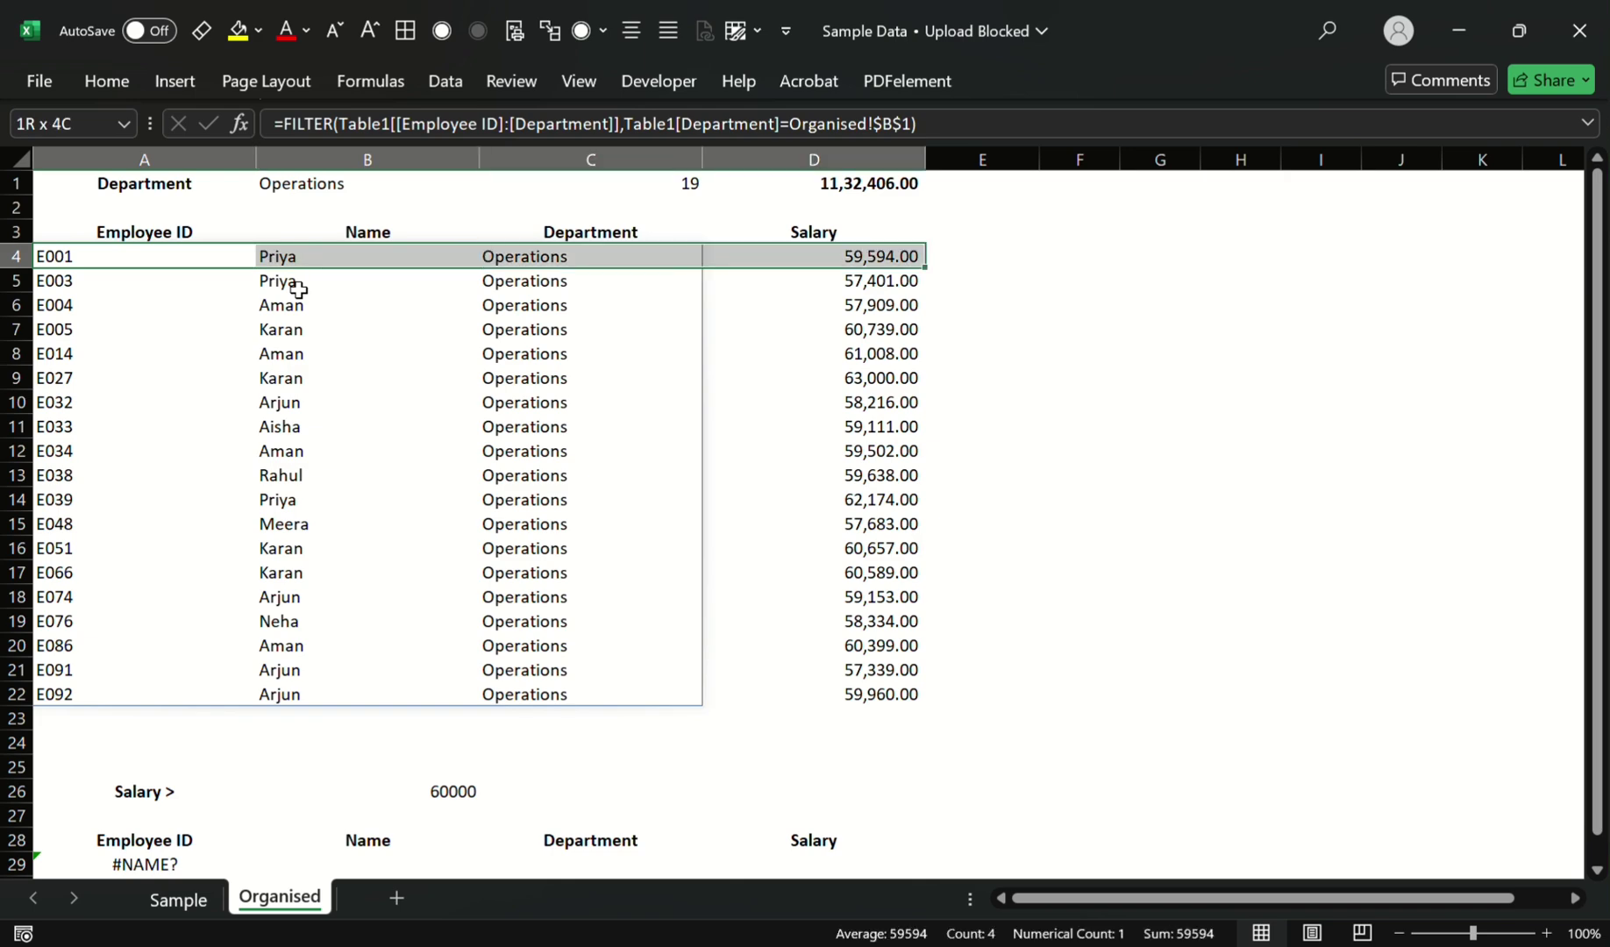
key(ctrl+c)
scroll(332, 448, down, 7)
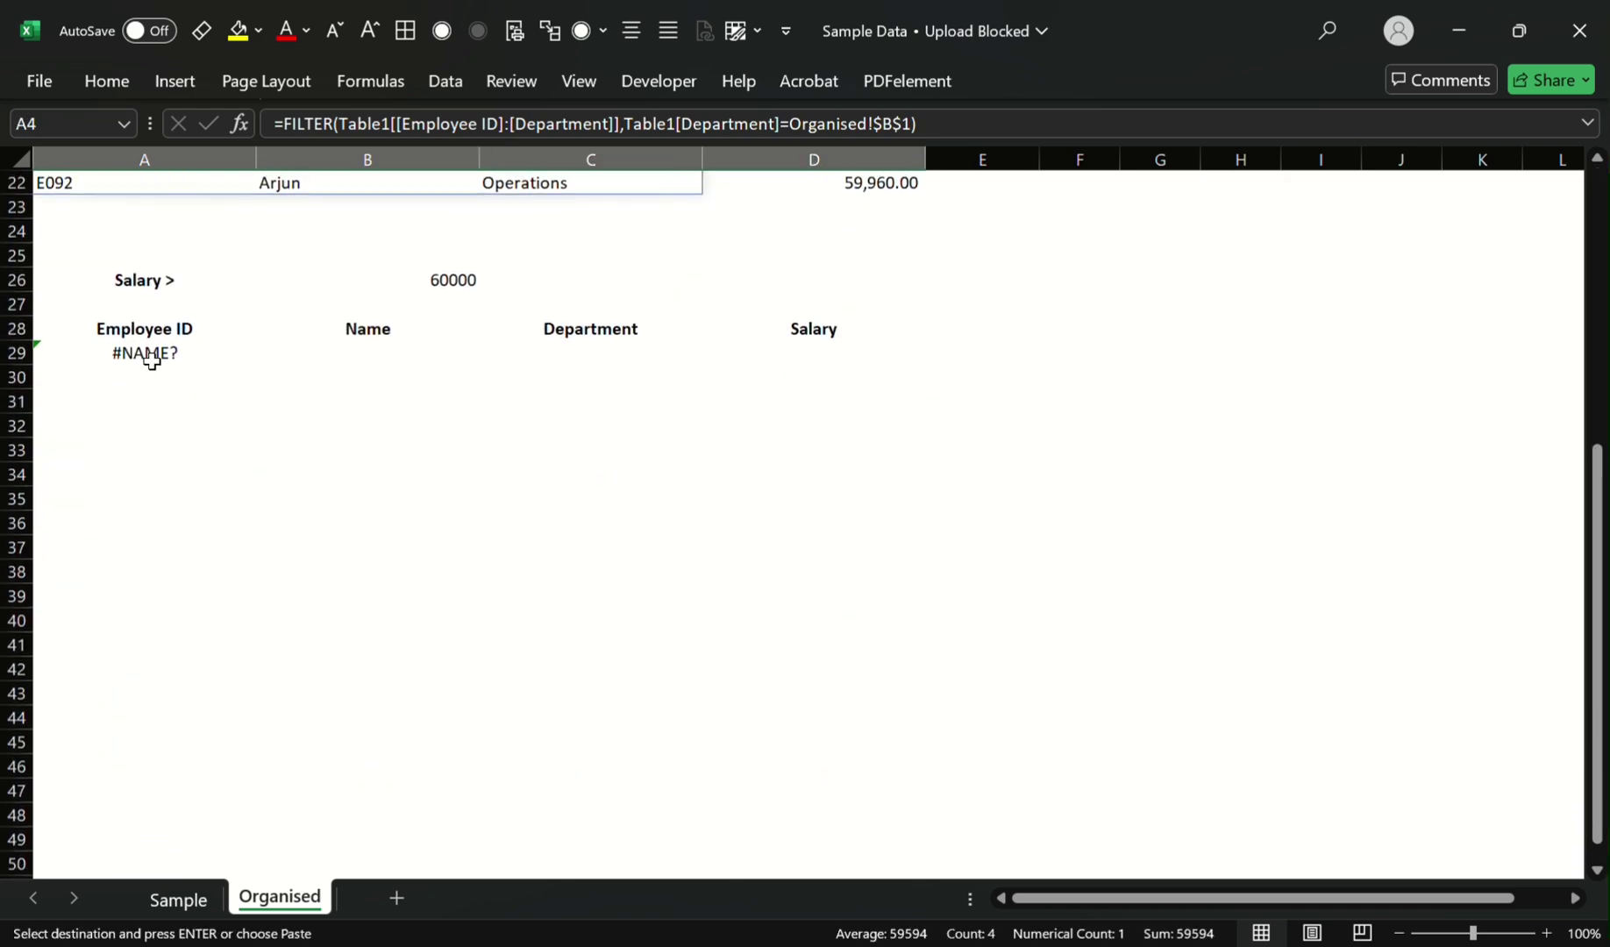
click(158, 354)
key(ctrl+v)
key(Return)
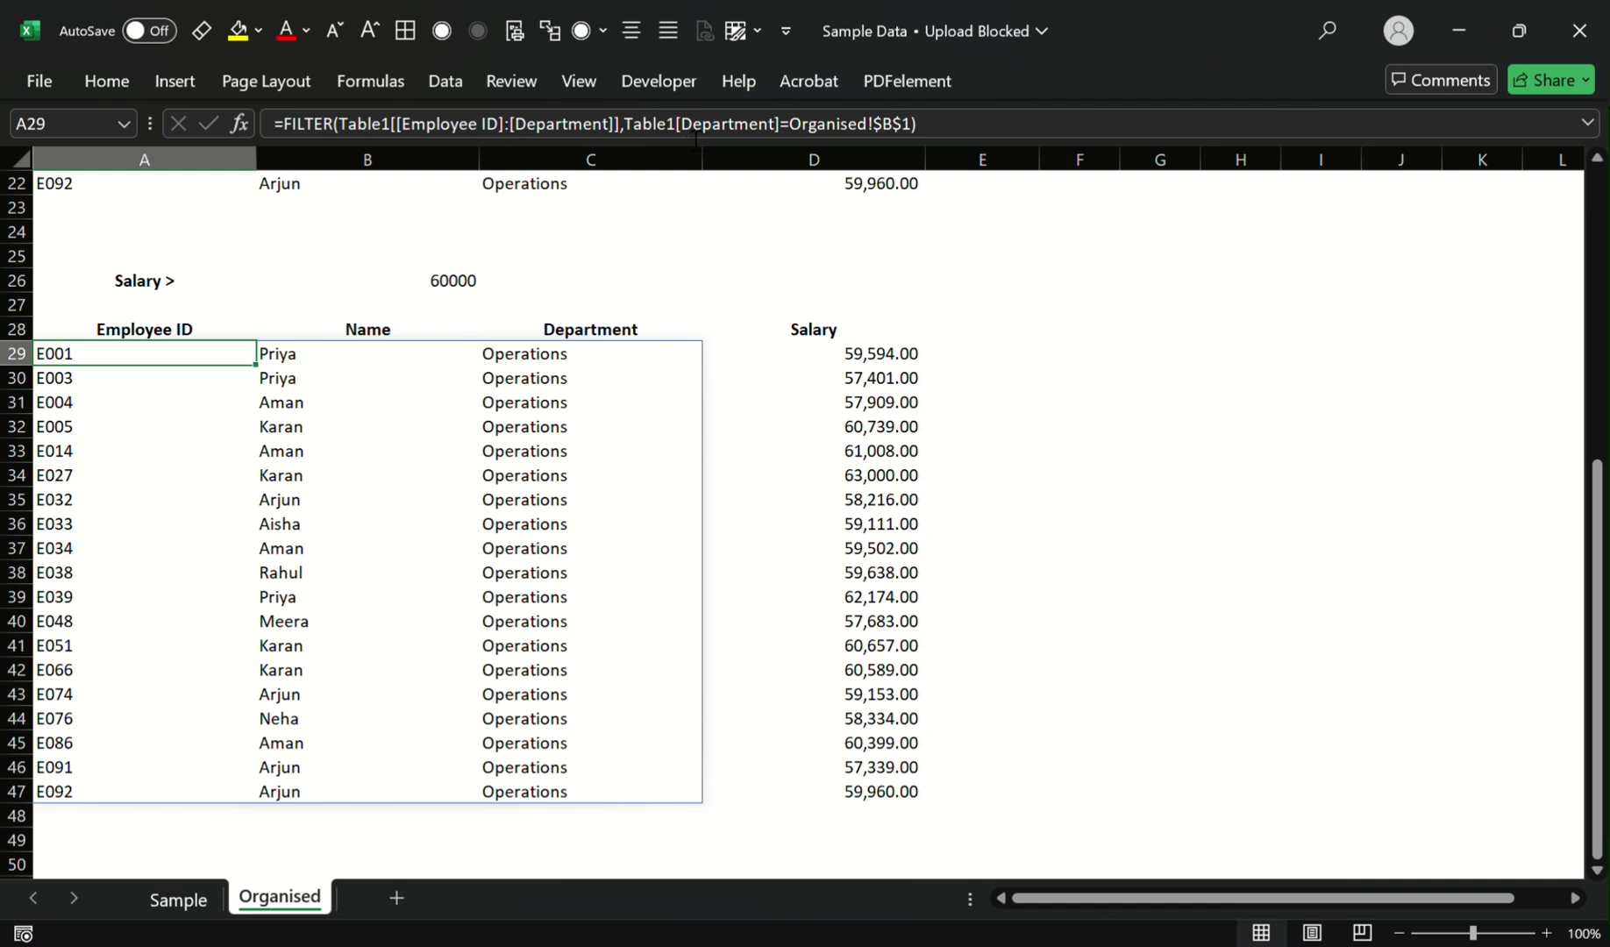
Step: Change the FILTER condition in A29 to Table1[Salary]>=$B$26
drag(682, 124, 782, 124)
text(sa)
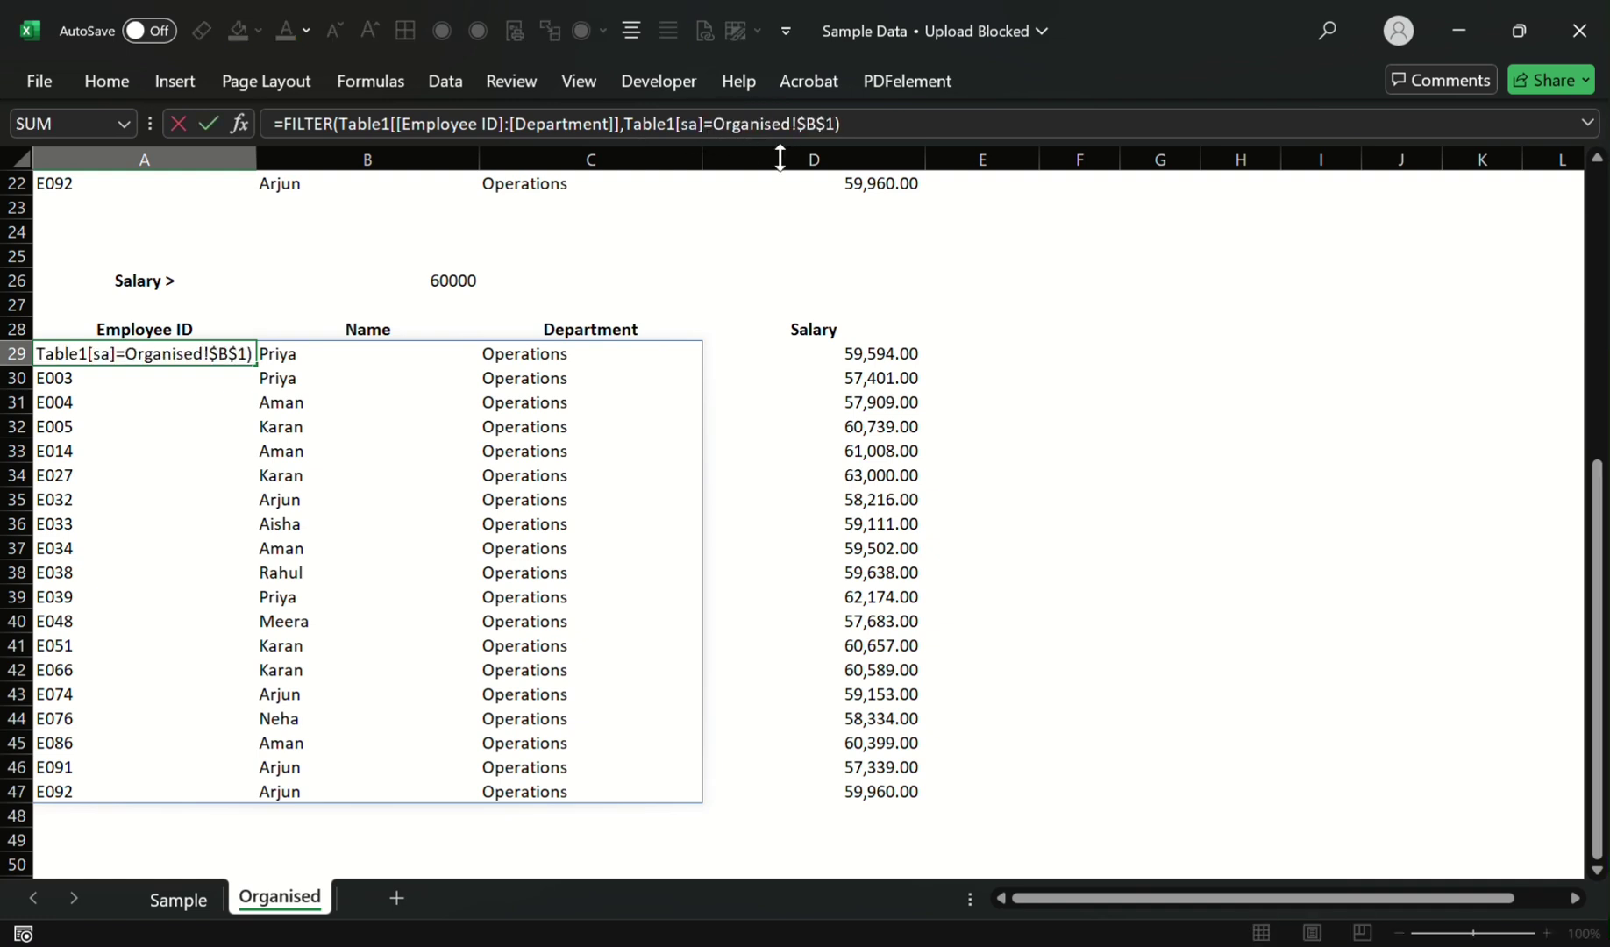
text(lary)
key(Right)
key(shift+Right)
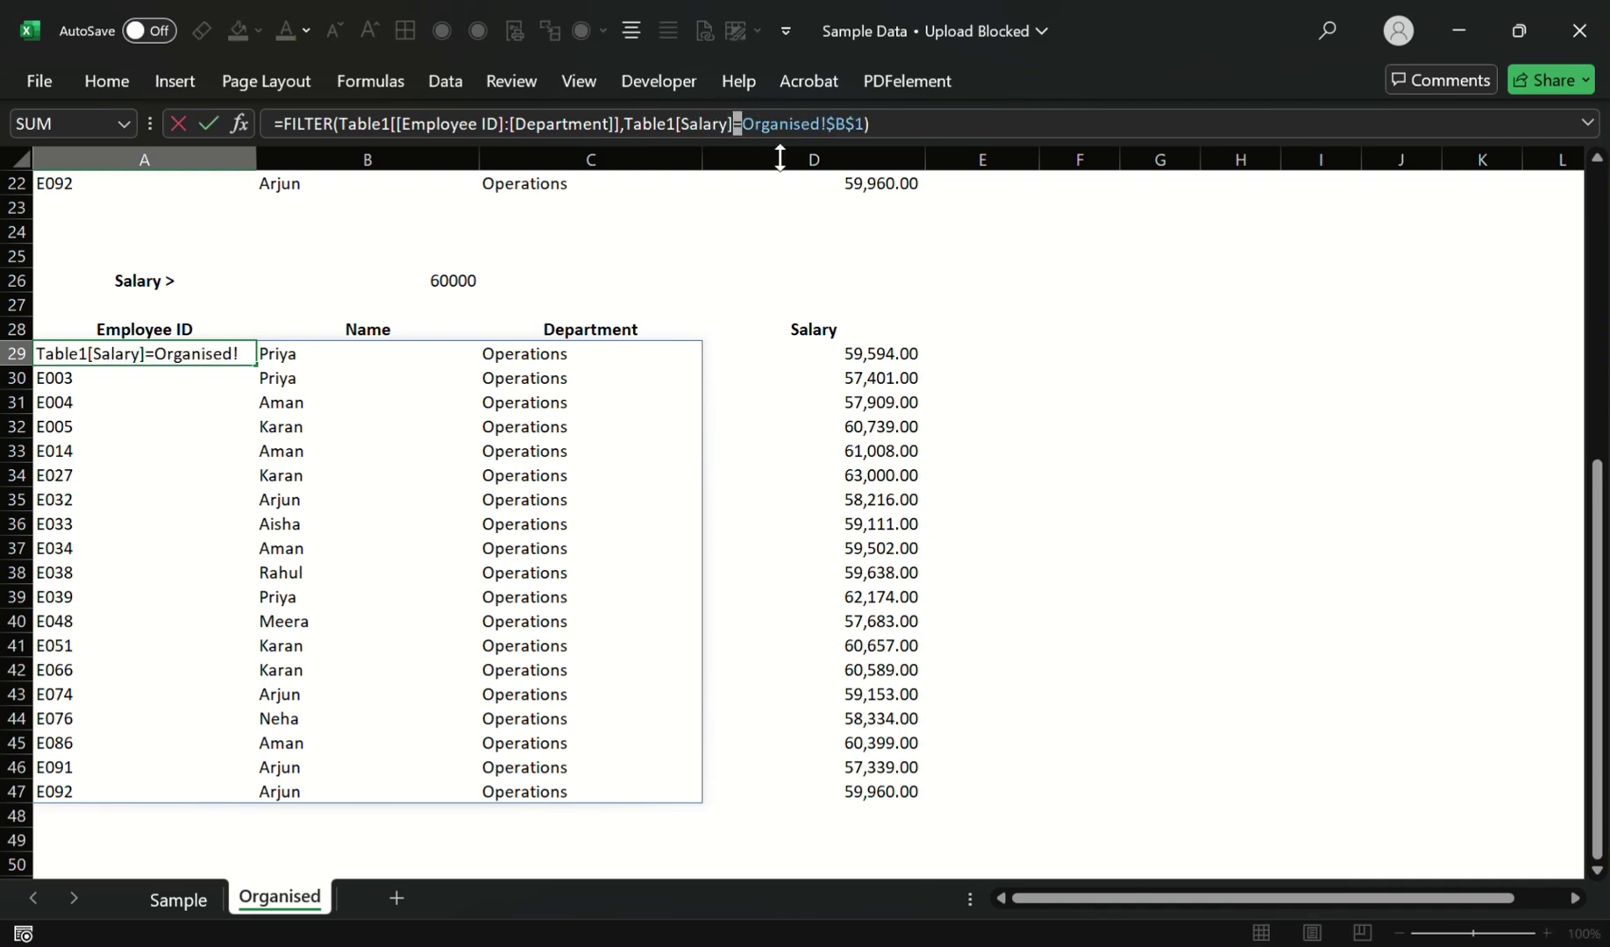
text(>)
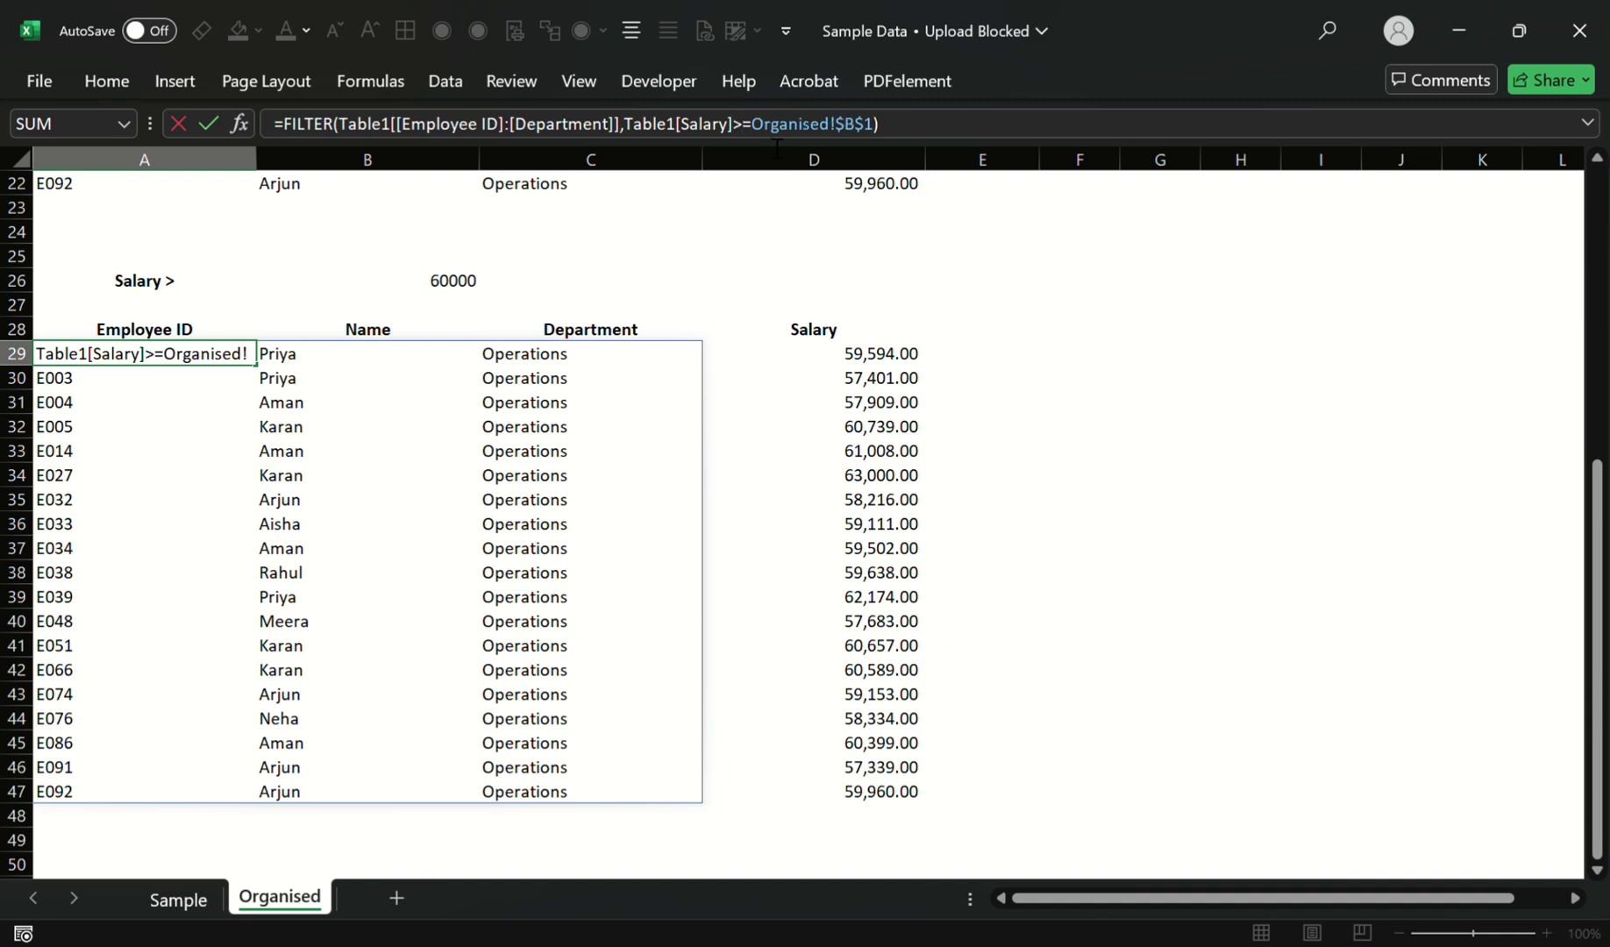
drag(752, 123, 874, 124)
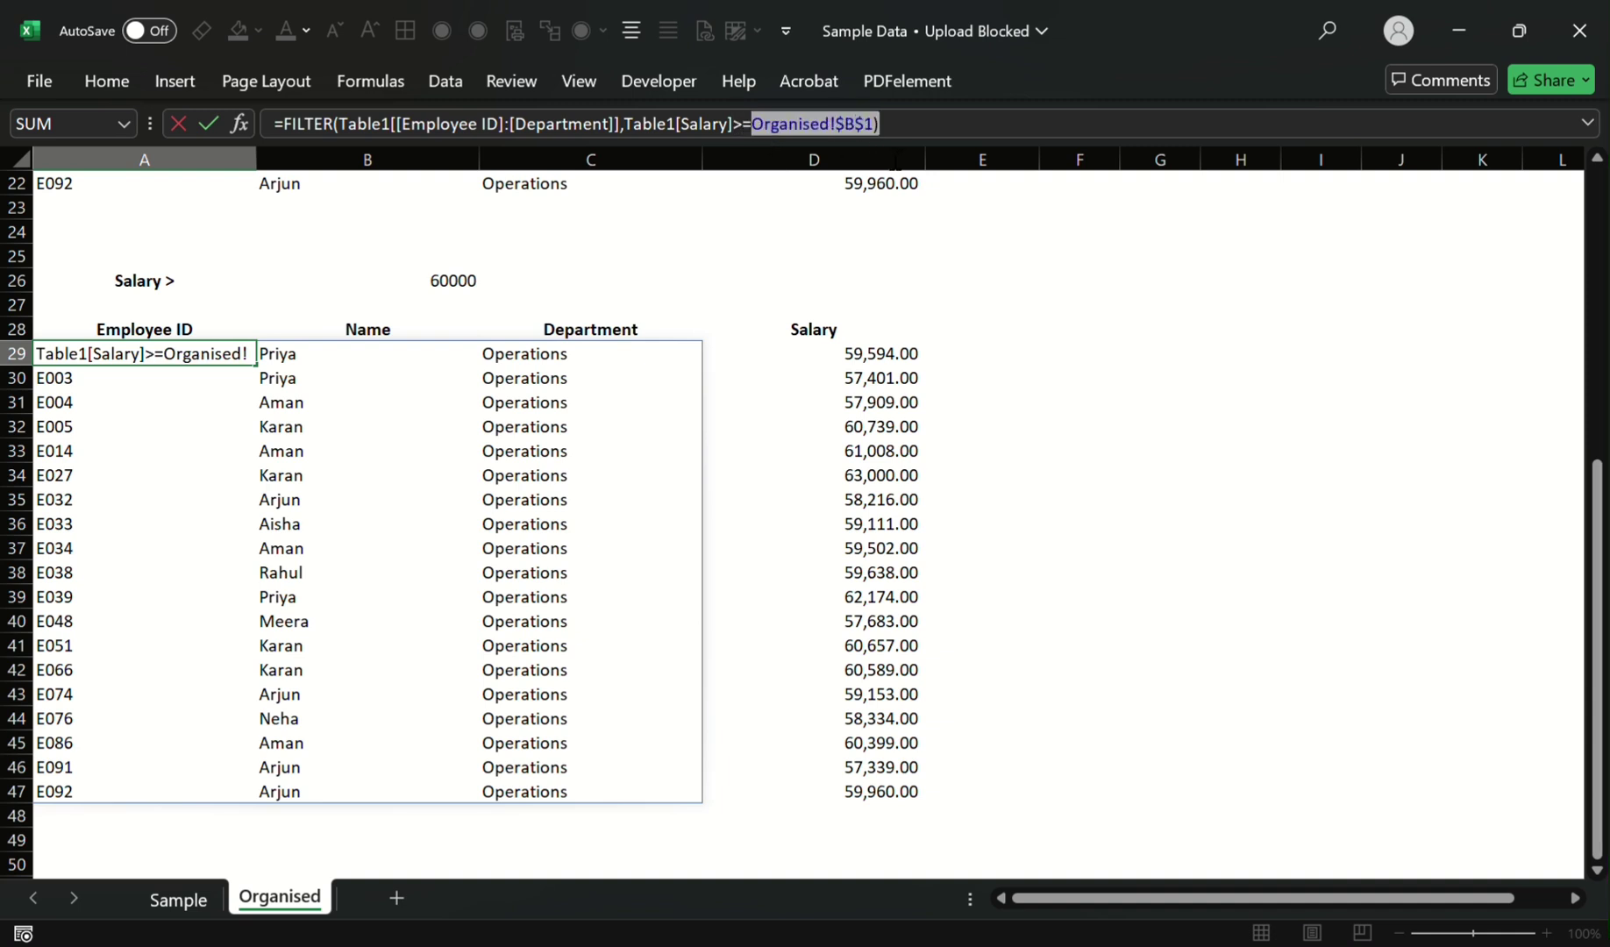
click(423, 289)
key(F4)
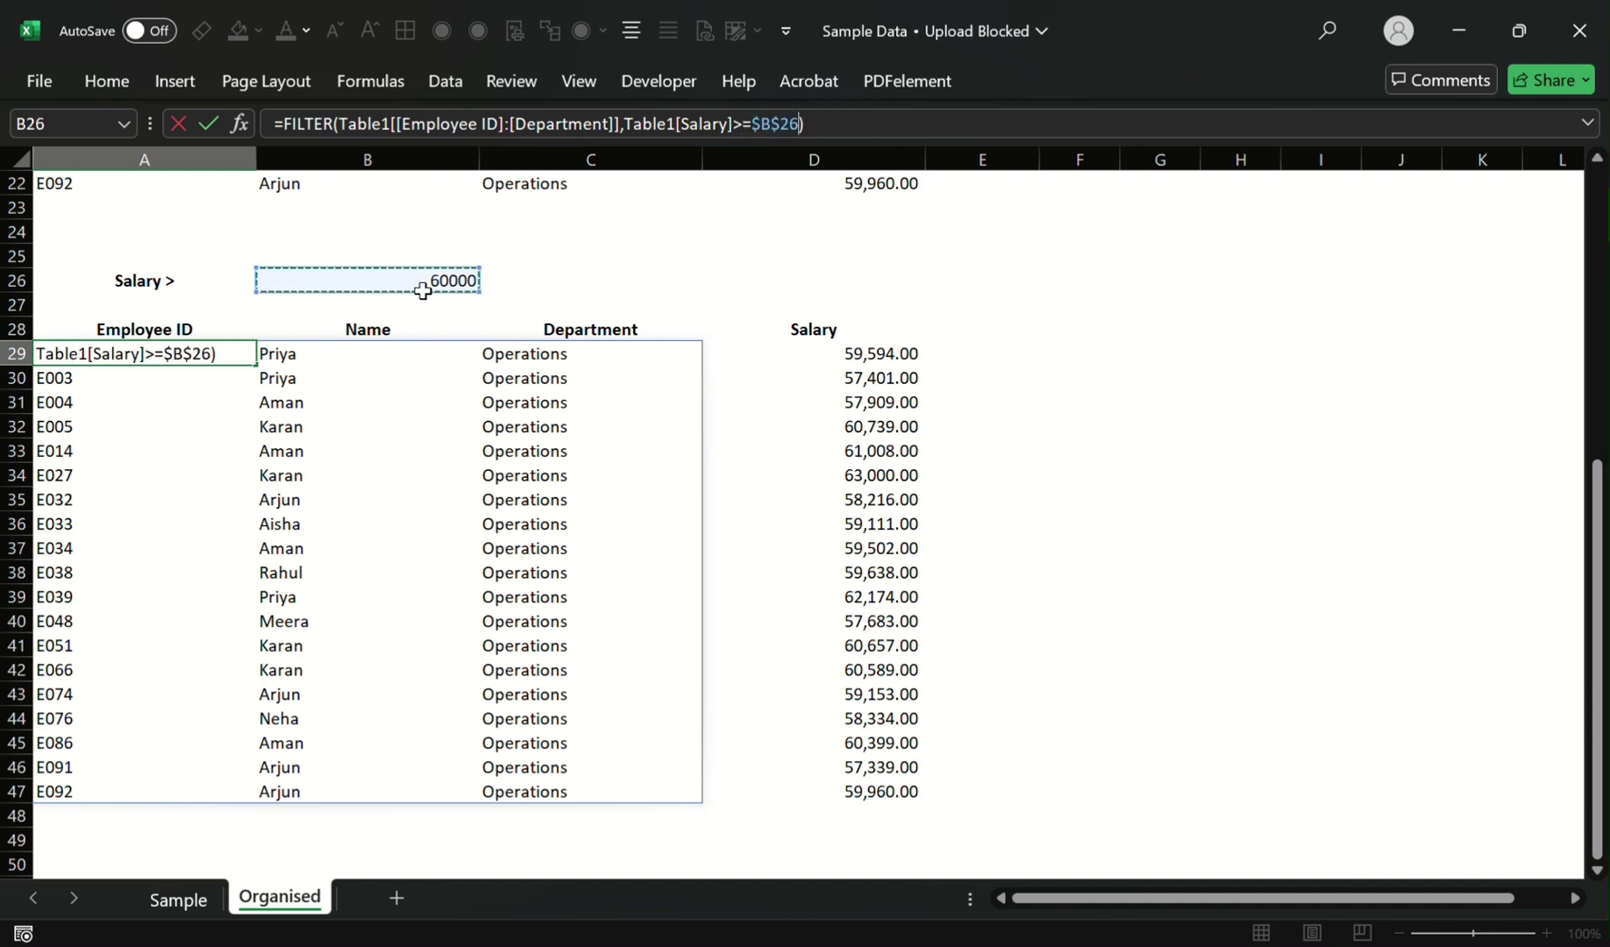
key(ctrl+Return)
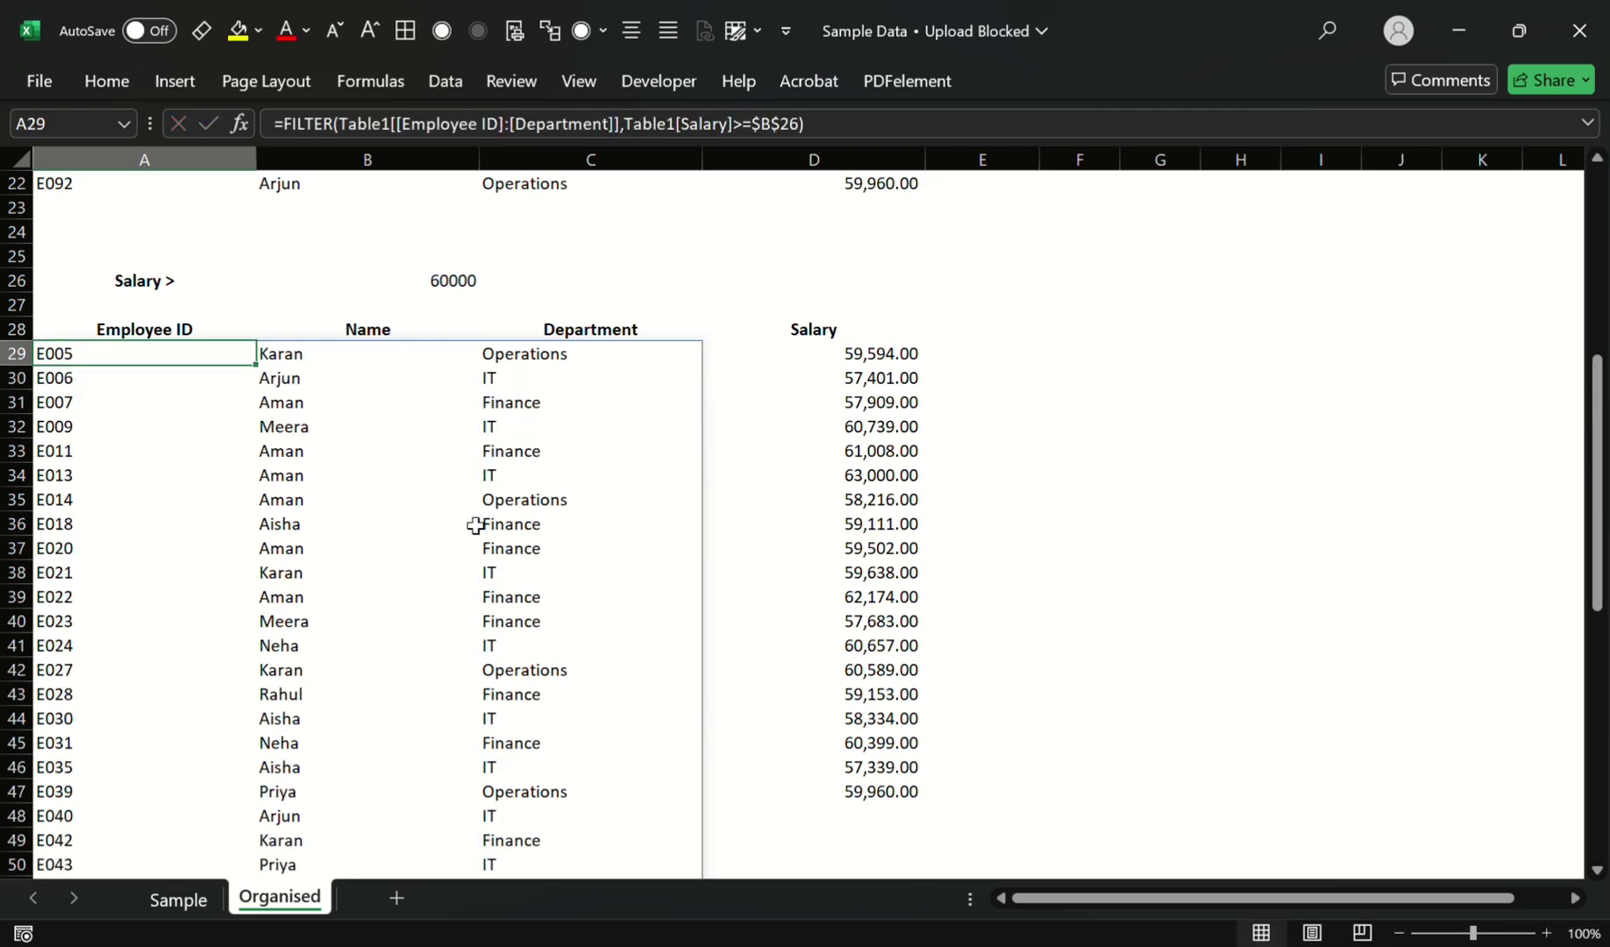
Step: Examine the records spilled from A29 down to the last row, and check the Salary column's formula in D29
scroll(476, 526, down, 7)
scroll(476, 526, up, 6)
key(Up)
key(Up)
key(Down)
key(Down)
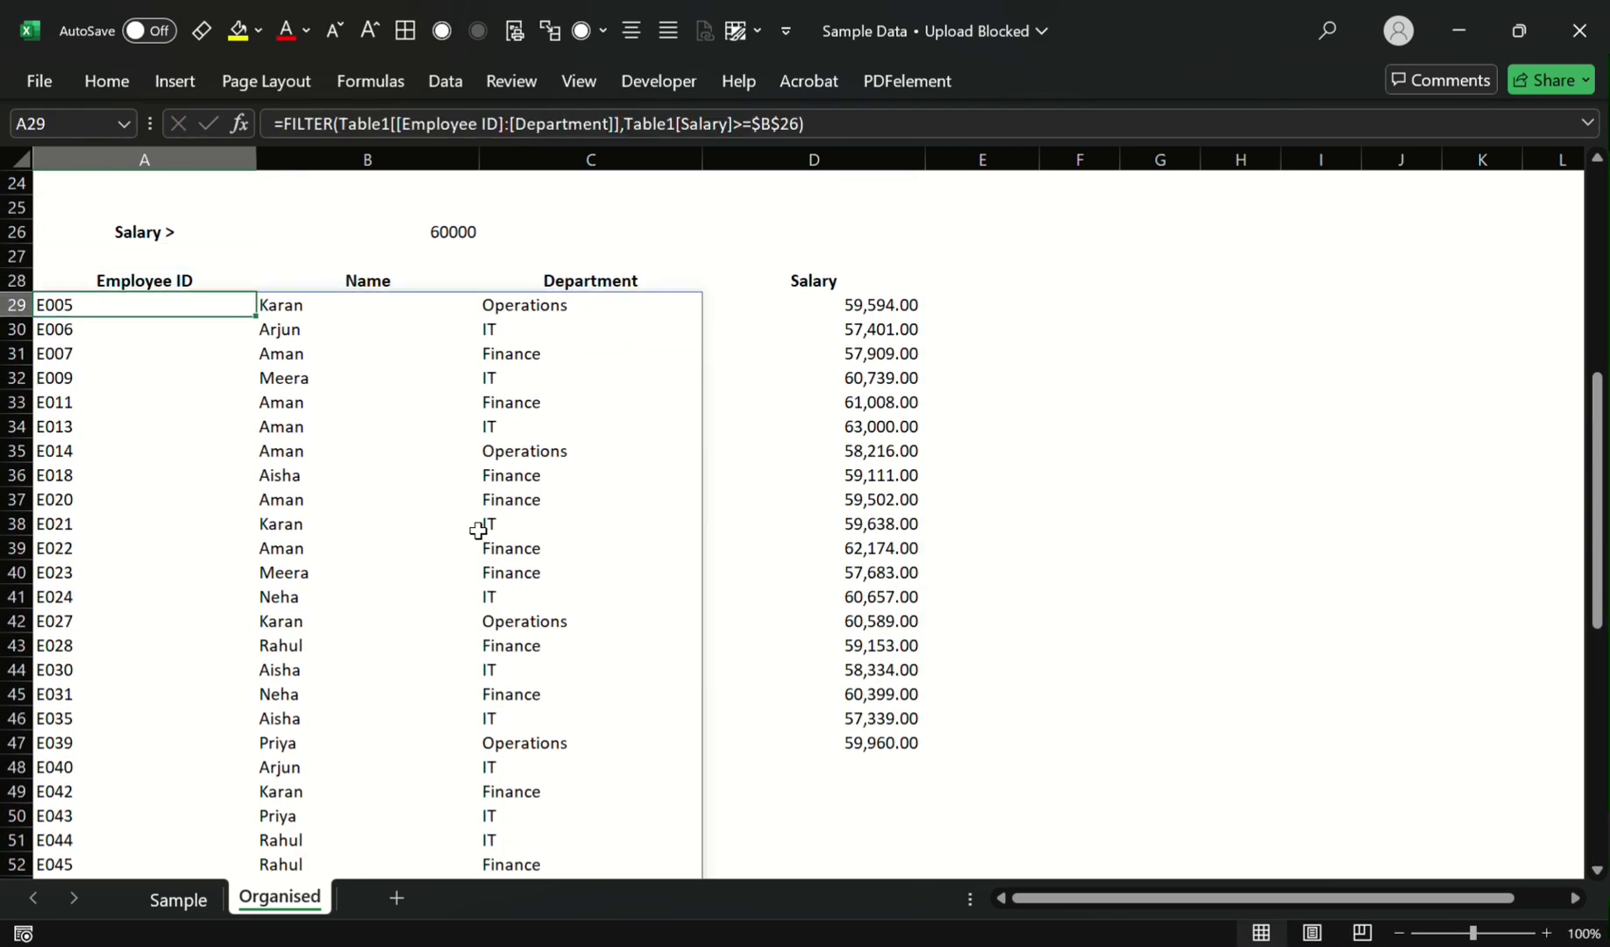
key(ctrl+shift+Down)
scroll(1135, 618, up, 11)
key(Up)
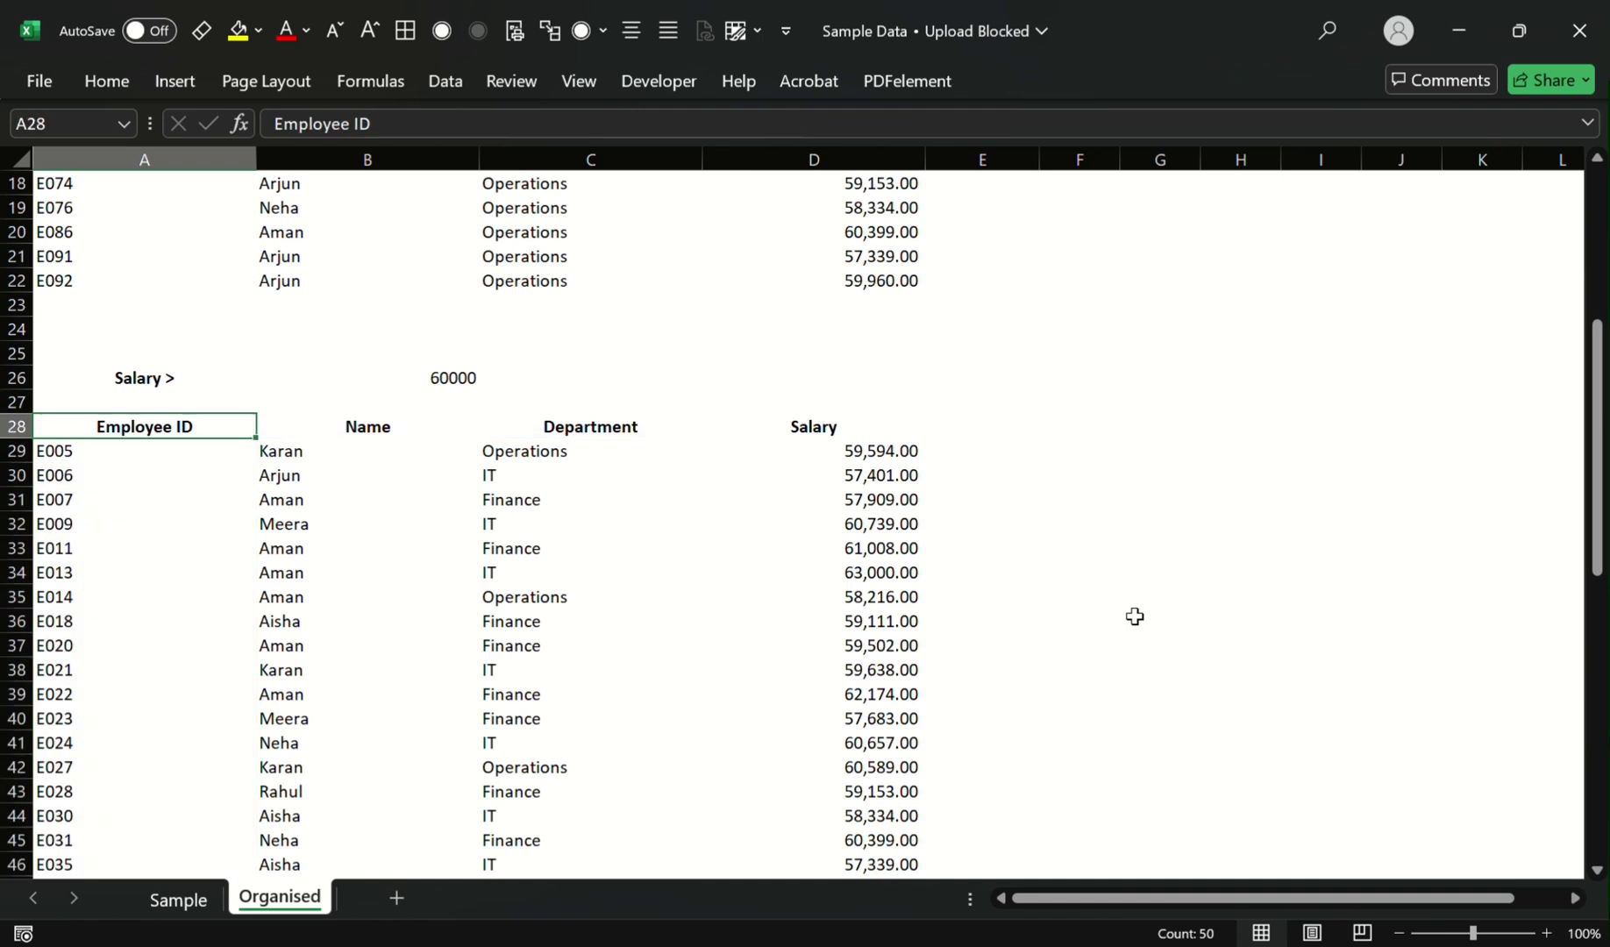
key(Up)
key(Up)
key(Right)
key(Right)
key(Down)
key(Down)
key(Down)
key(Right)
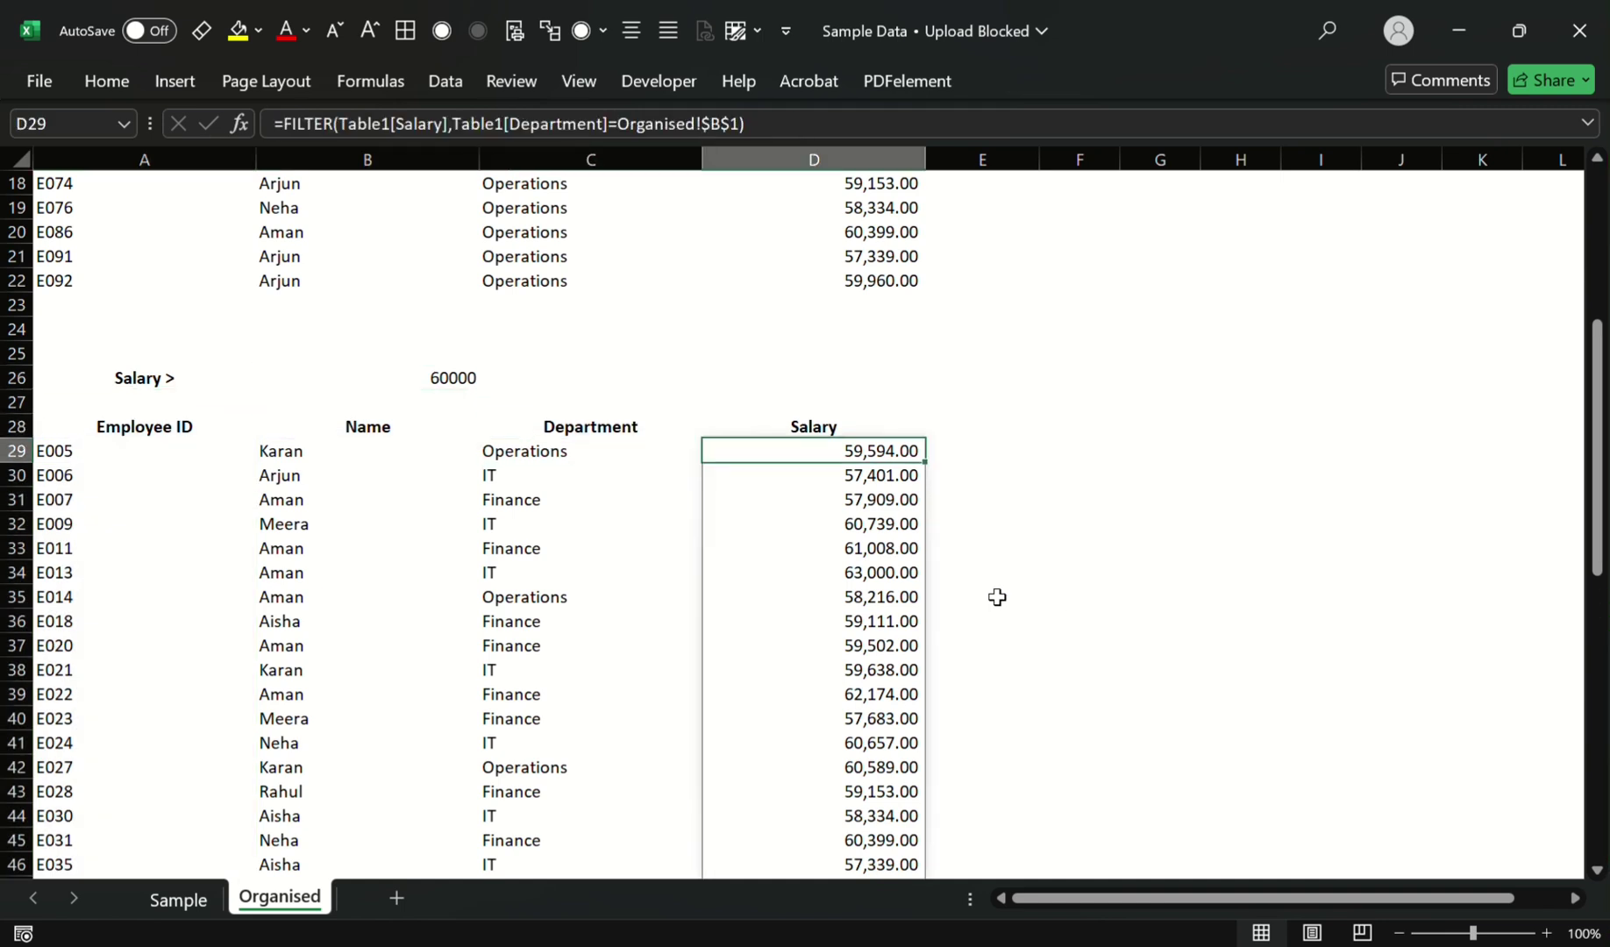
Step: Replace the department condition in D29's FILTER formula with Table1[Salary]>=$B$26, copied from A29
key(Left)
key(Left)
key(Left)
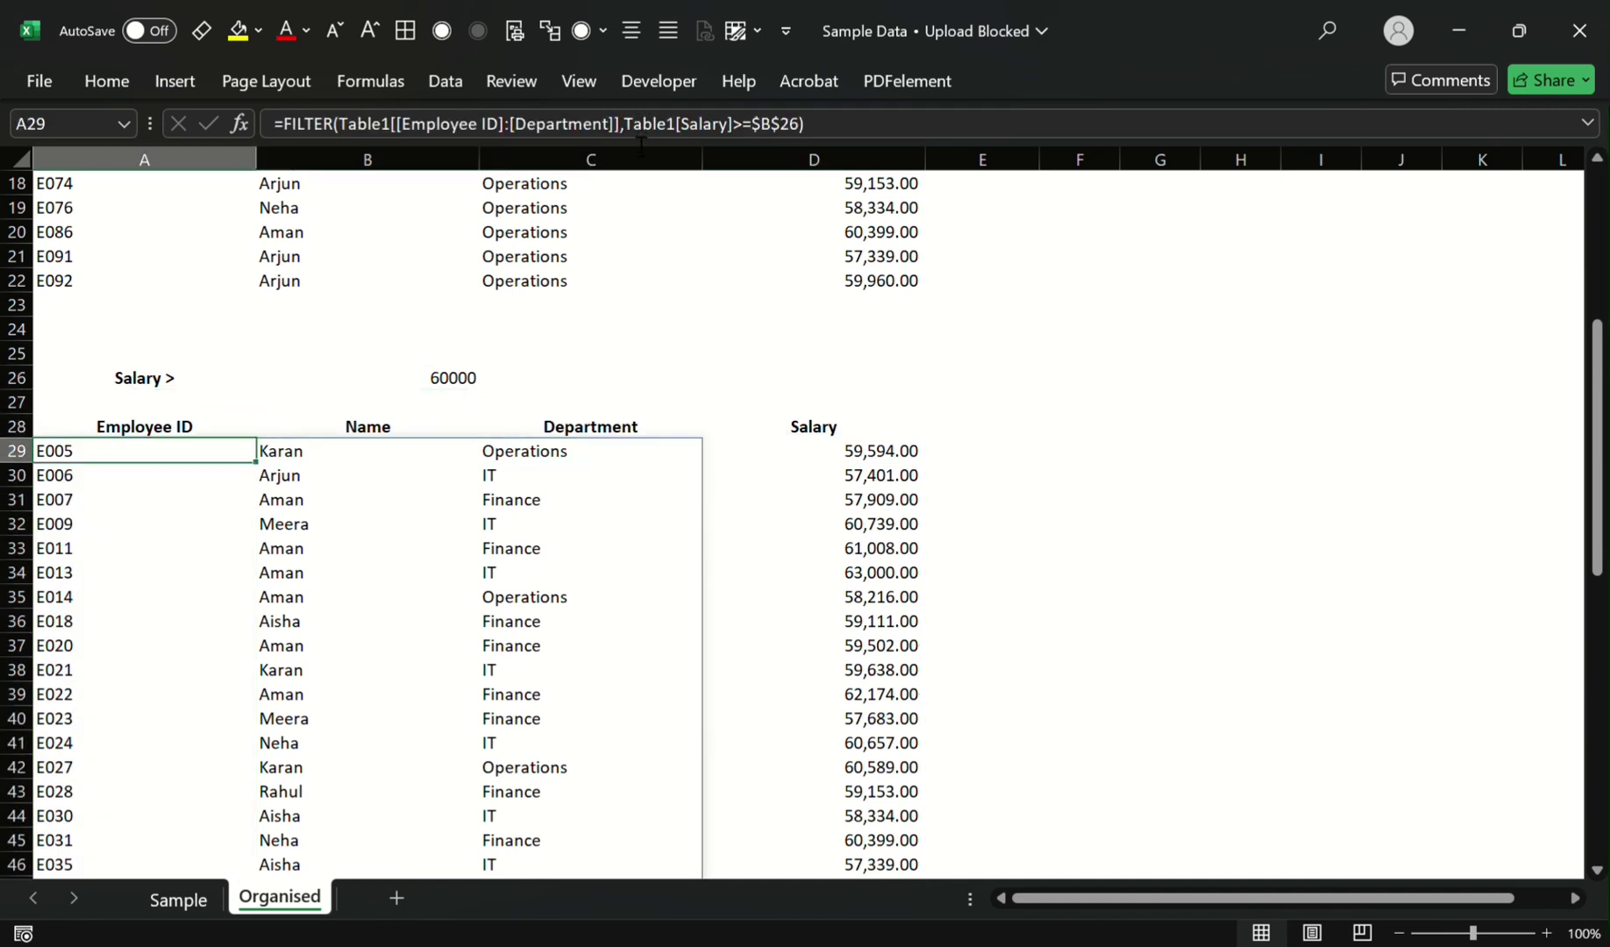
drag(623, 127, 803, 157)
key(ctrl+c)
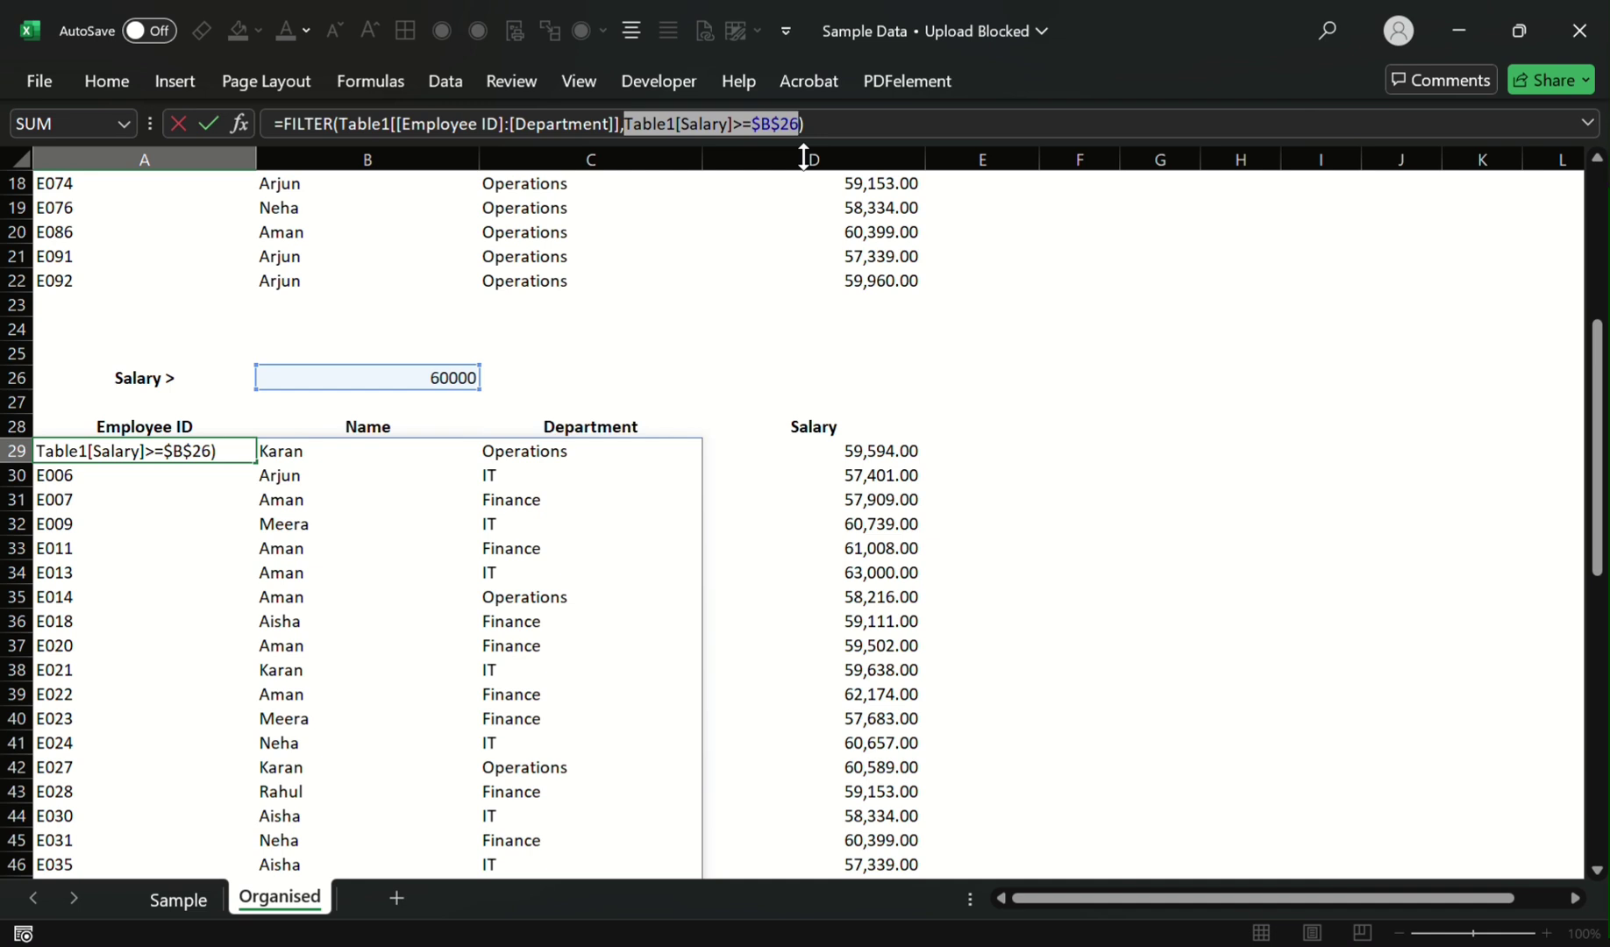
key(Escape)
key(Right)
key(Right)
key(Right)
key(Right)
key(Left)
key(F2)
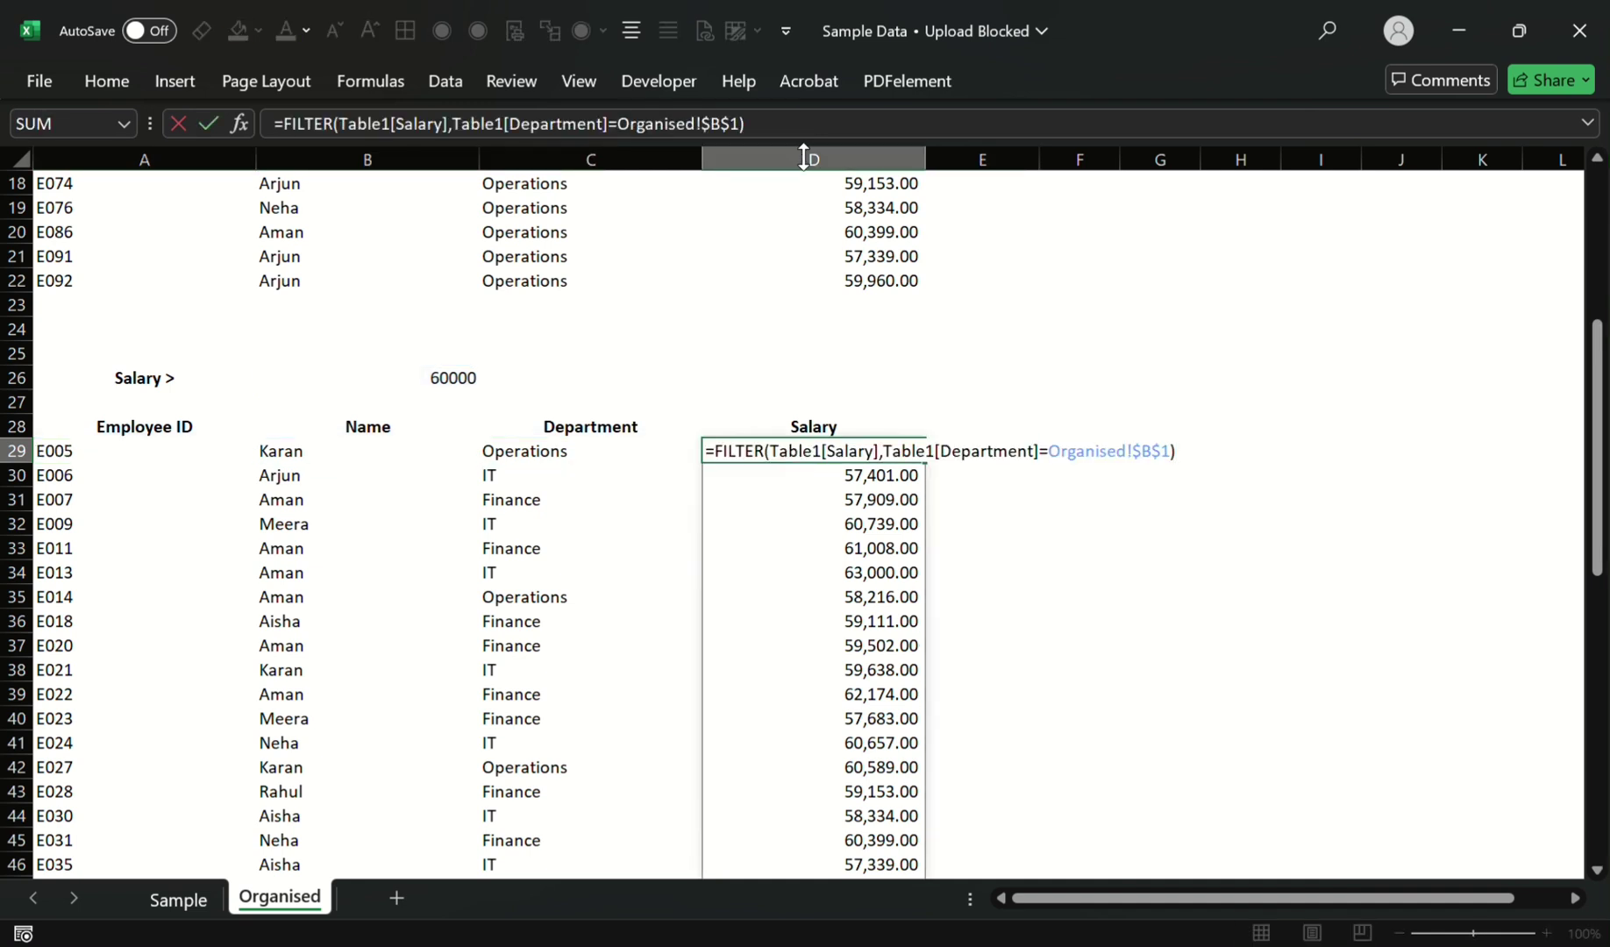
drag(453, 127, 739, 166)
key(ctrl+v)
key(Return)
key(Up)
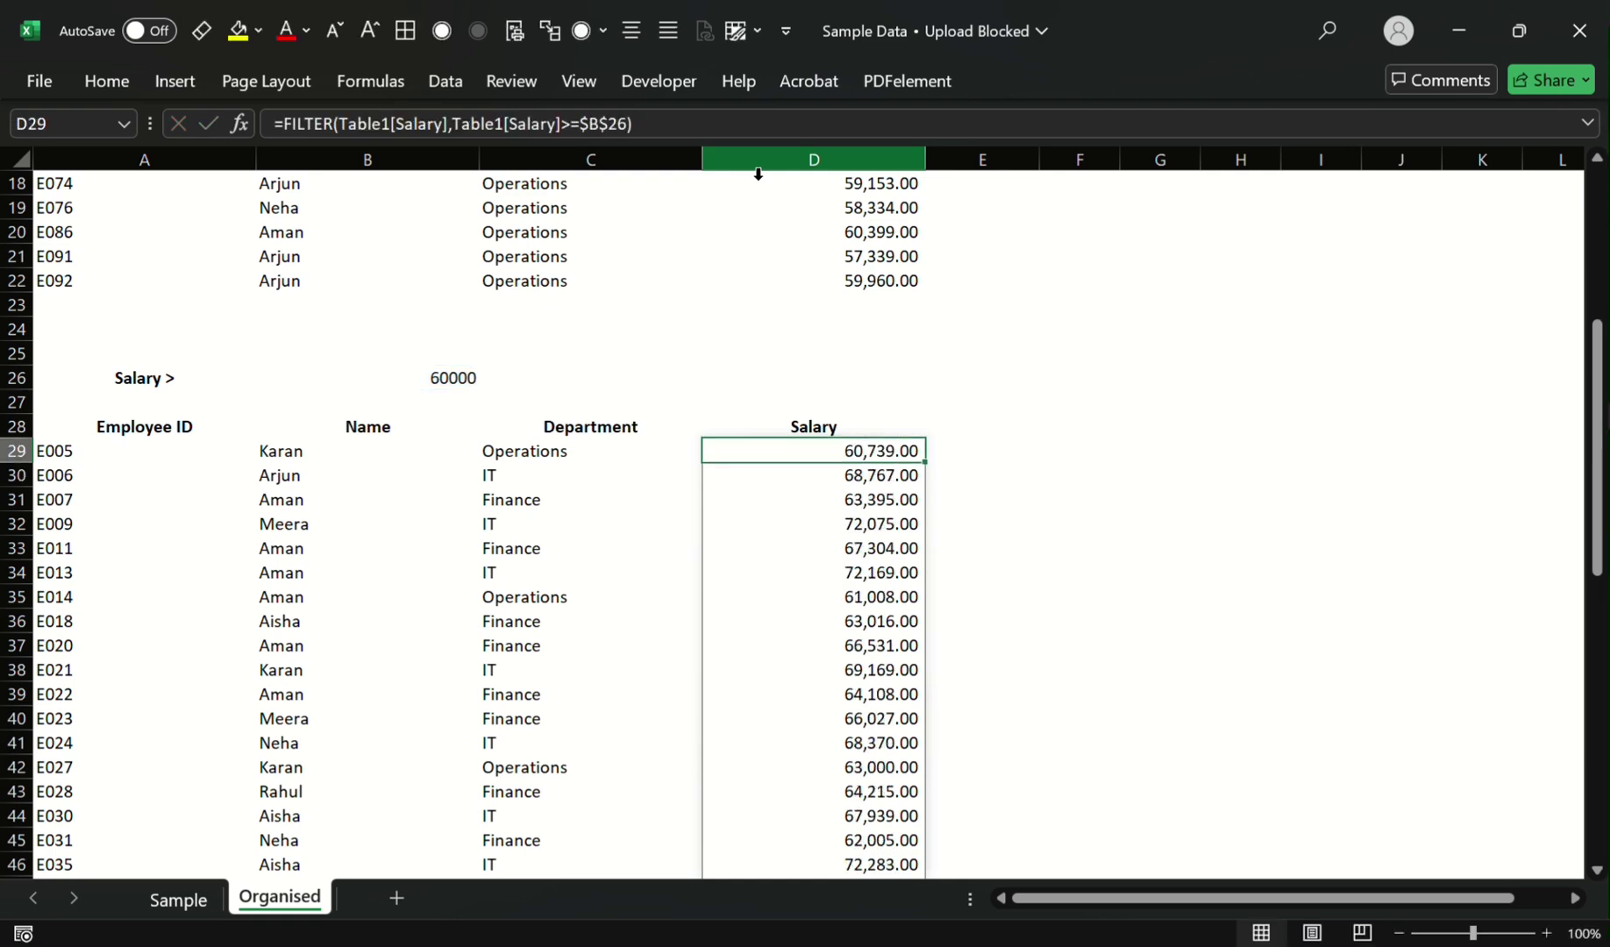
Step: Check the spilled Salary column down to its last row and enter =SUM(D29) in D26
key(Left)
key(Right)
key(ctrl+shift+Down)
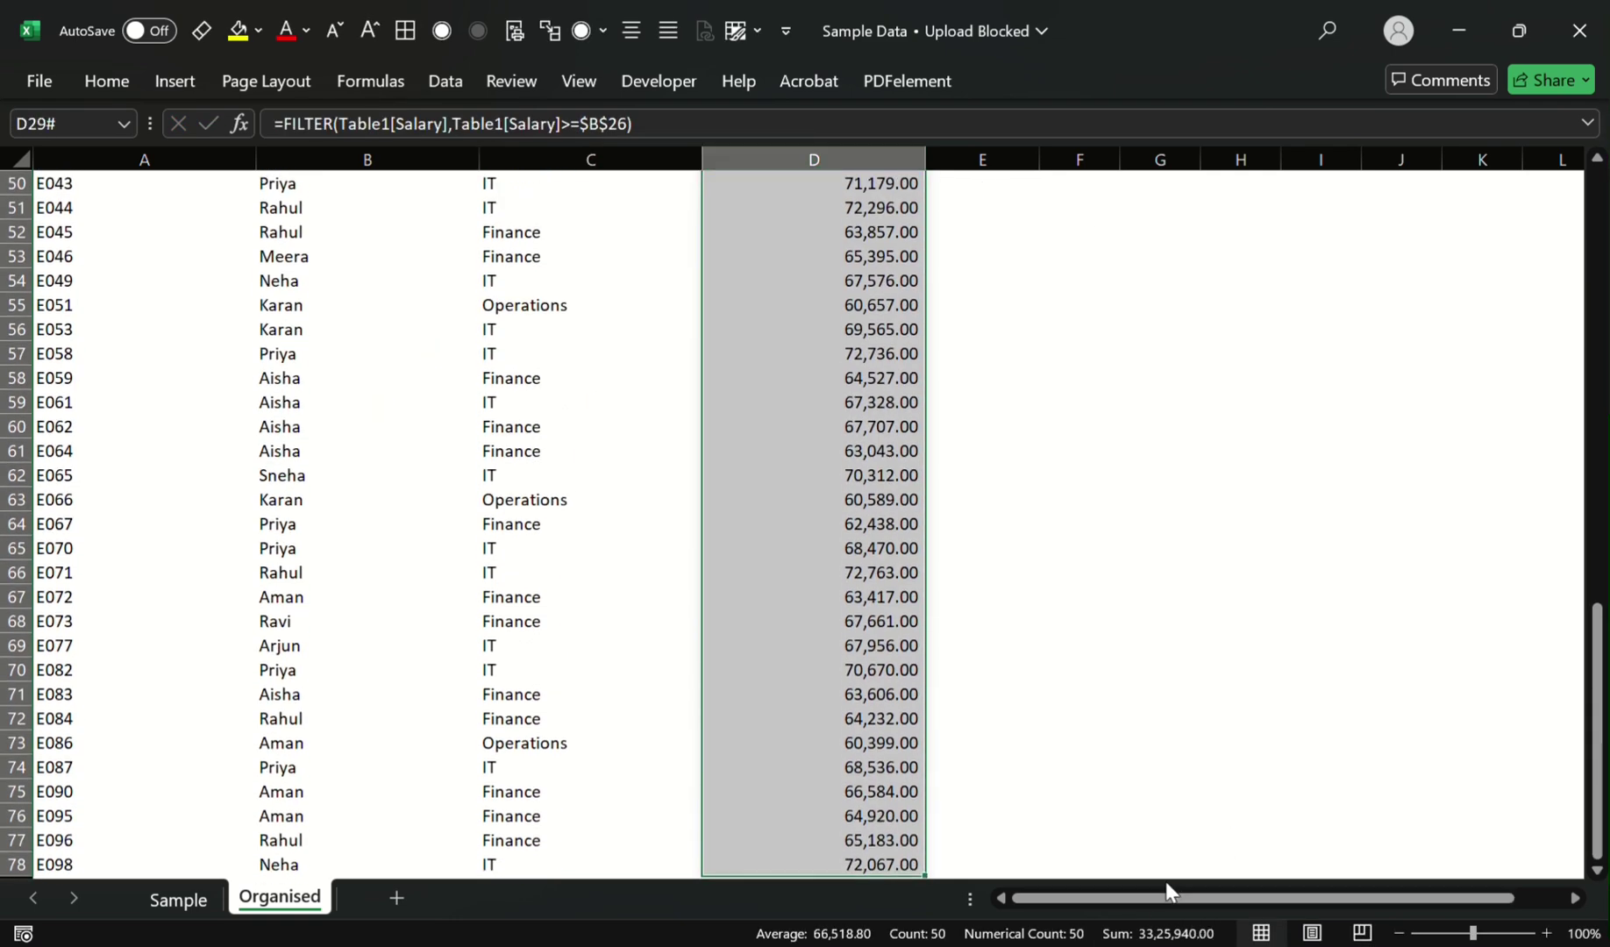
key(Up)
key(Up)
key(Up)
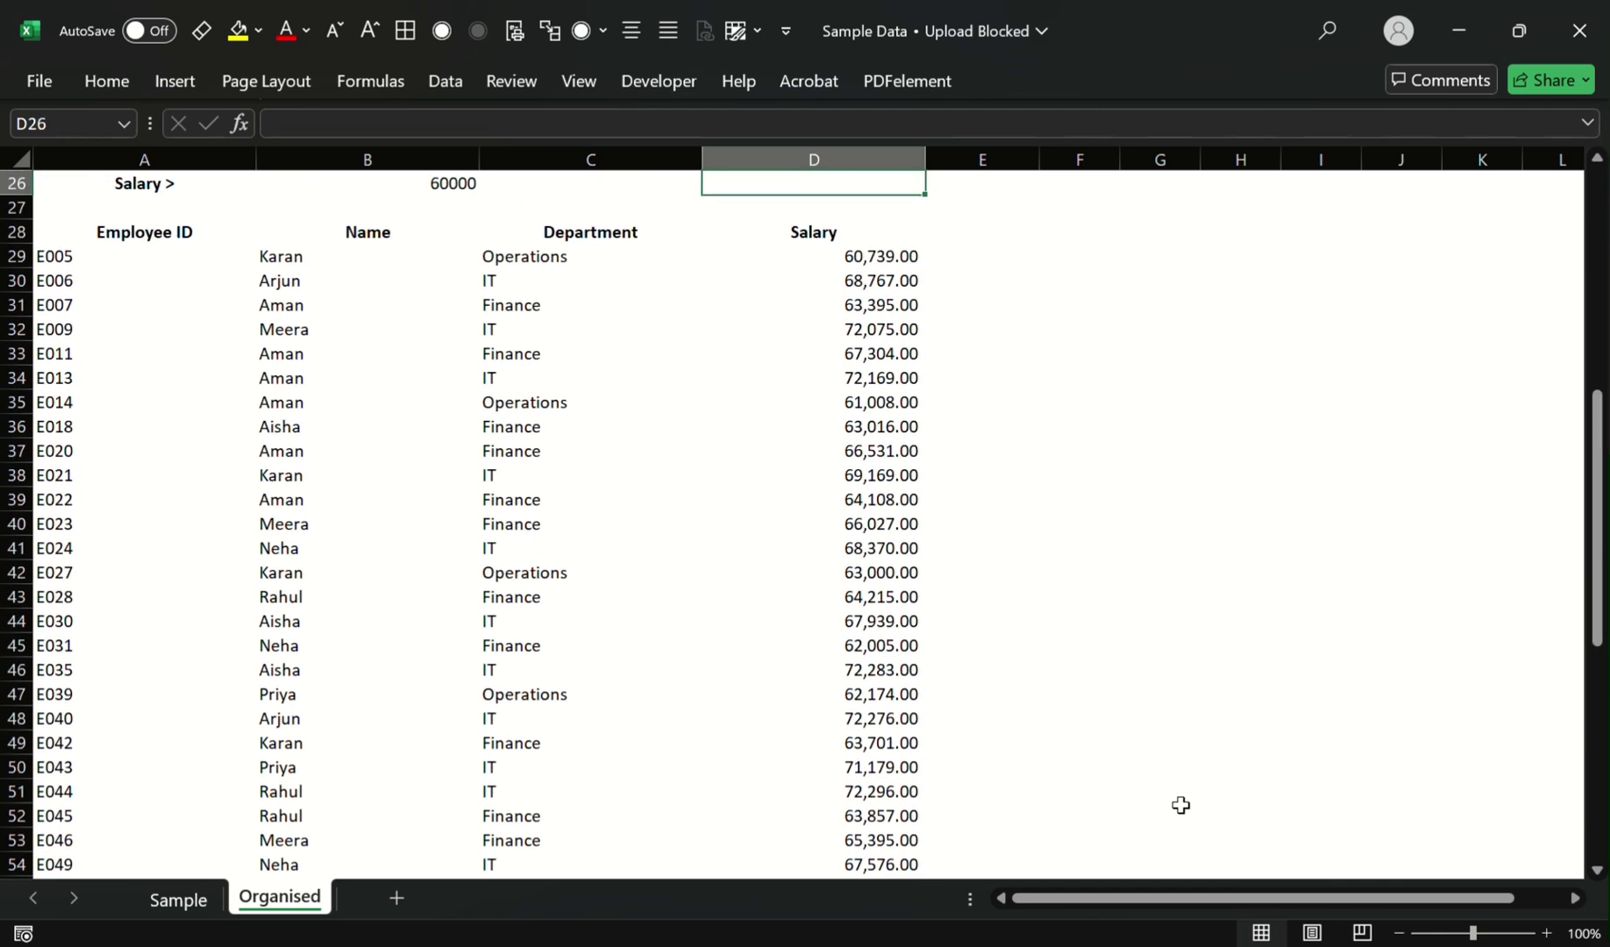
text(=SUM()
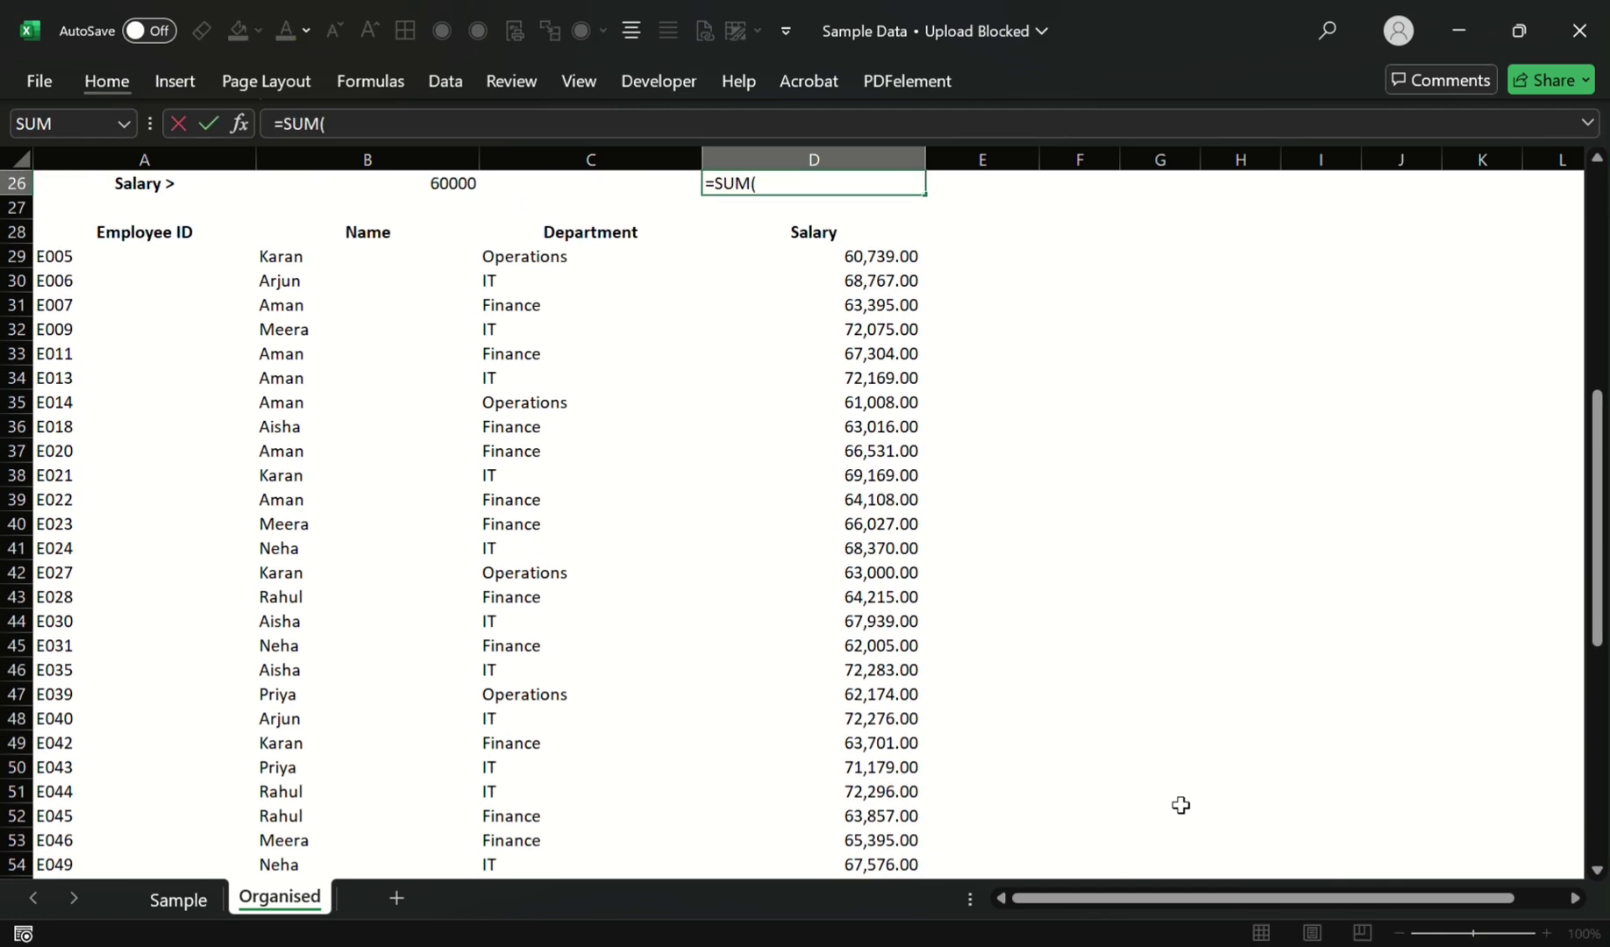
key(Down)
key(Down)
key(Down)
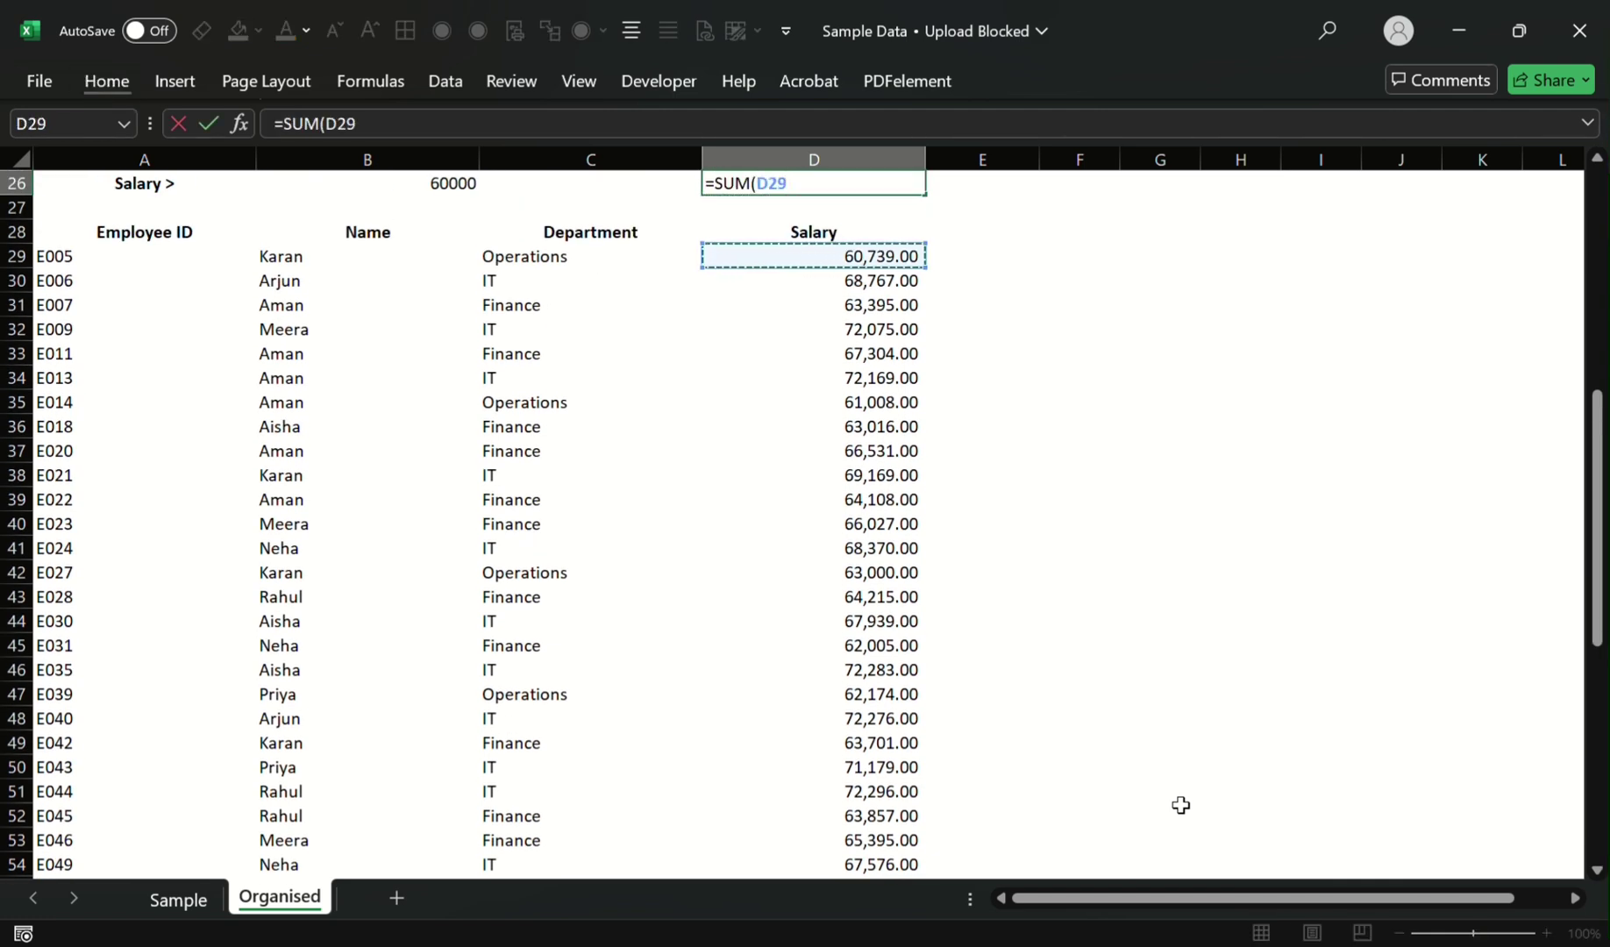
text(#)
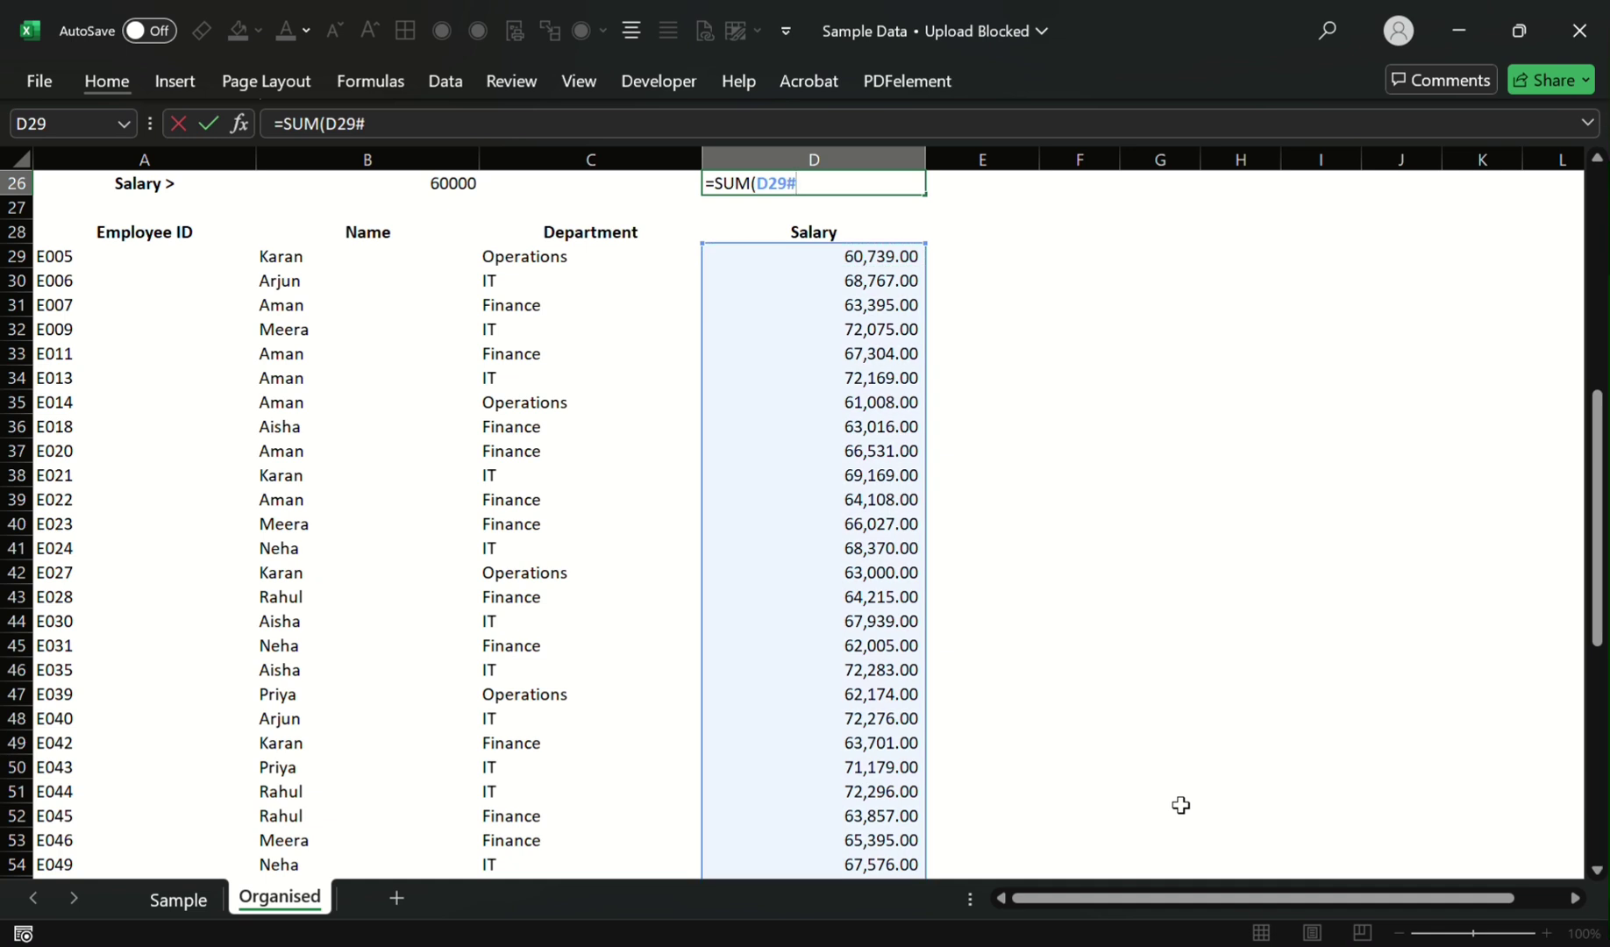
key(BackSpace)
text())
key(ctrl+Return)
key(shift+Down)
key(shift+Down)
key(Up)
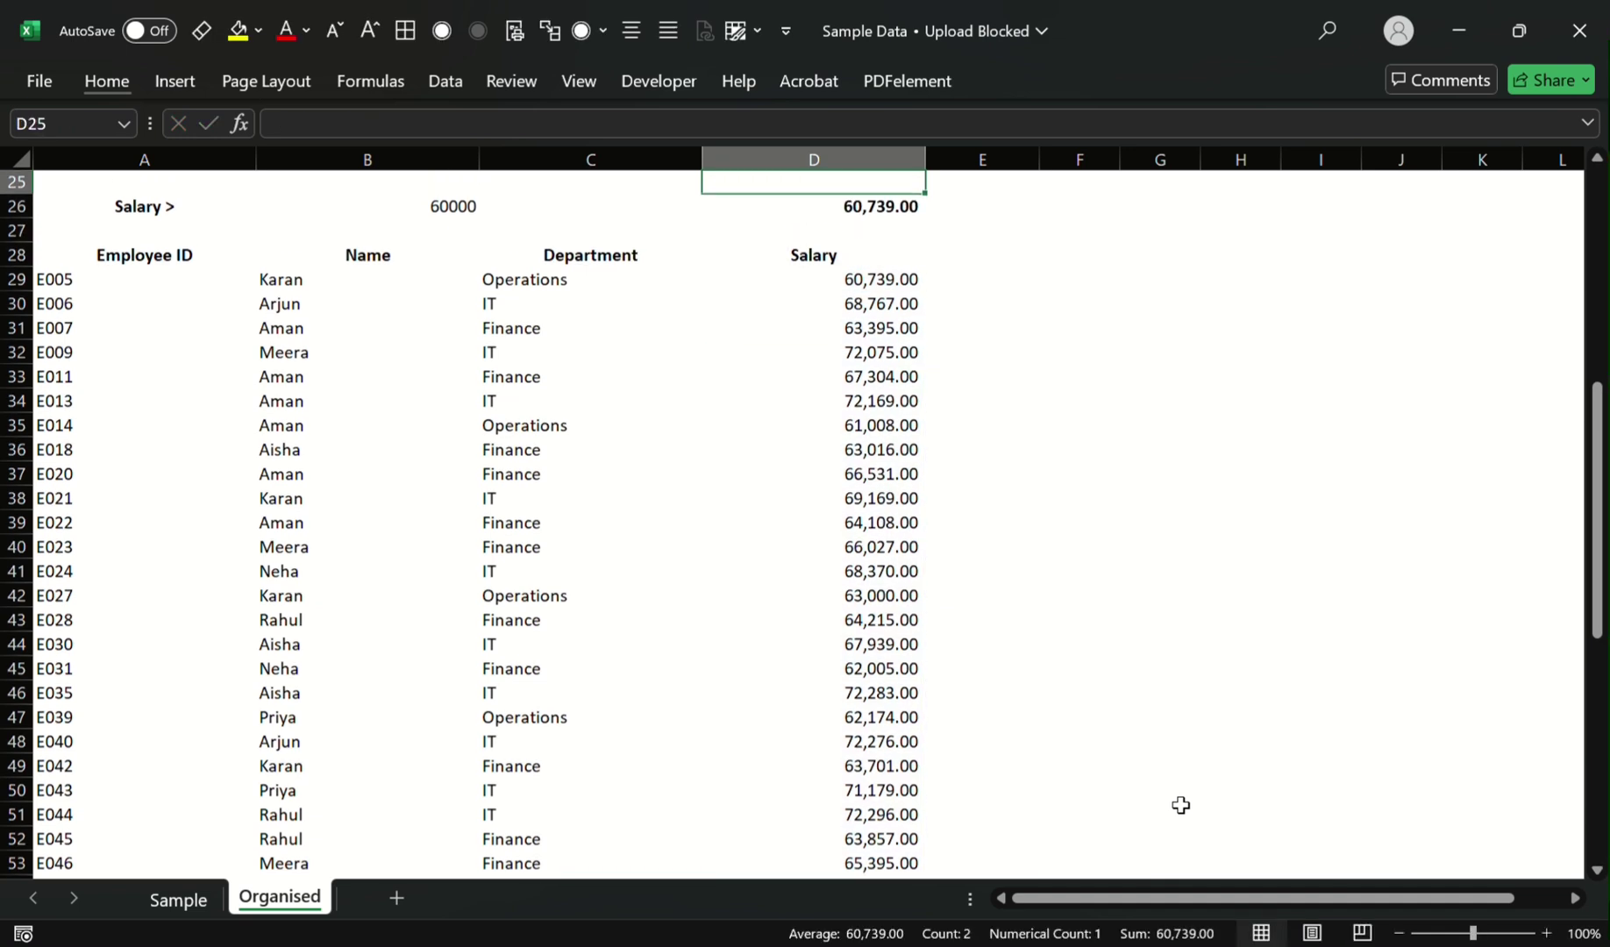
Step: Correct the SUM formula in D26 so it totals the whole spilled Salary range starting at D29
key(Down)
key(F2)
key(Left)
key(Down)
key(Down)
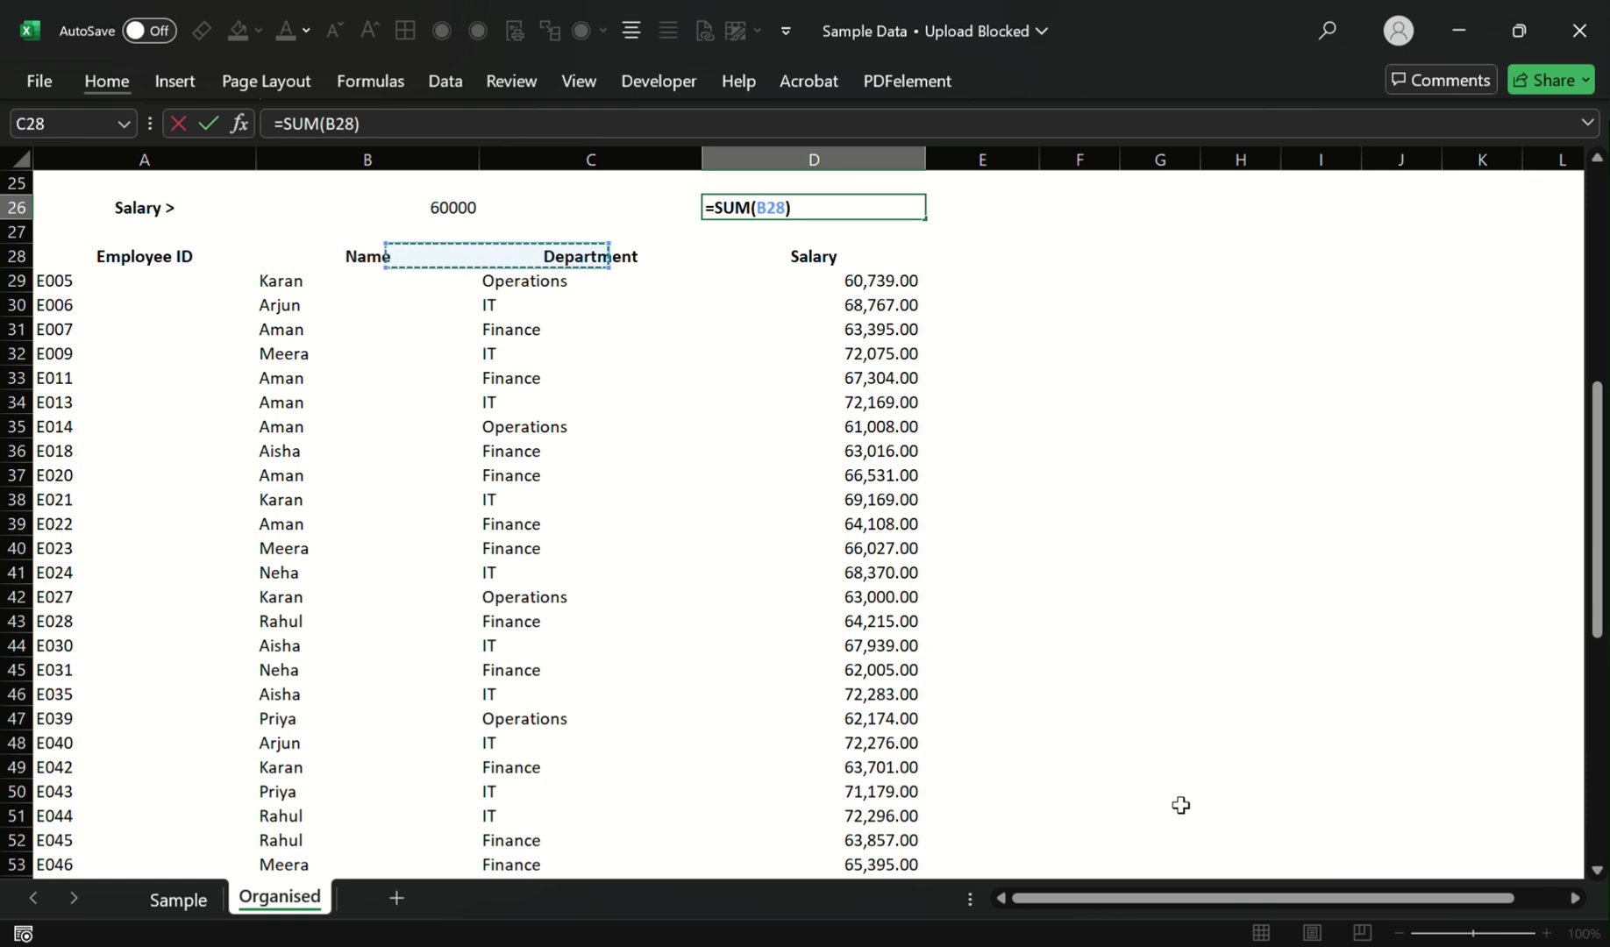
key(Right)
key(Right)
key(Down)
key(Down)
key(Up)
scroll(1181, 805, down, 8)
key(Return)
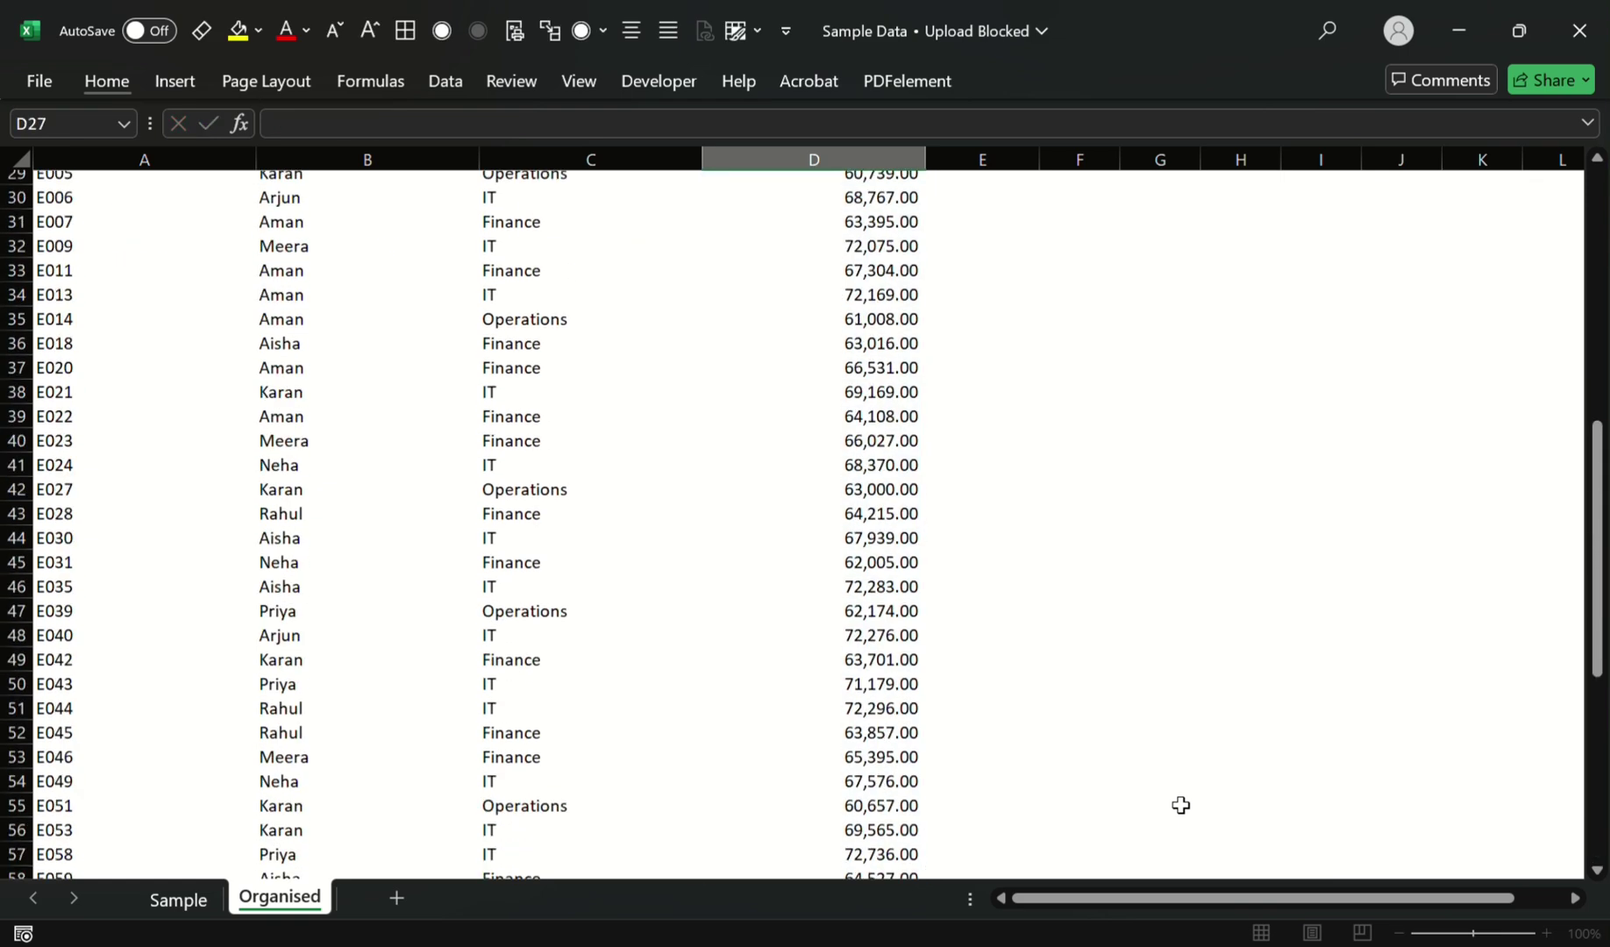
Step: Enter =COUNT(D29#) in C26 to count the employees in the salary block
key(Up)
key(Left)
text(=co)
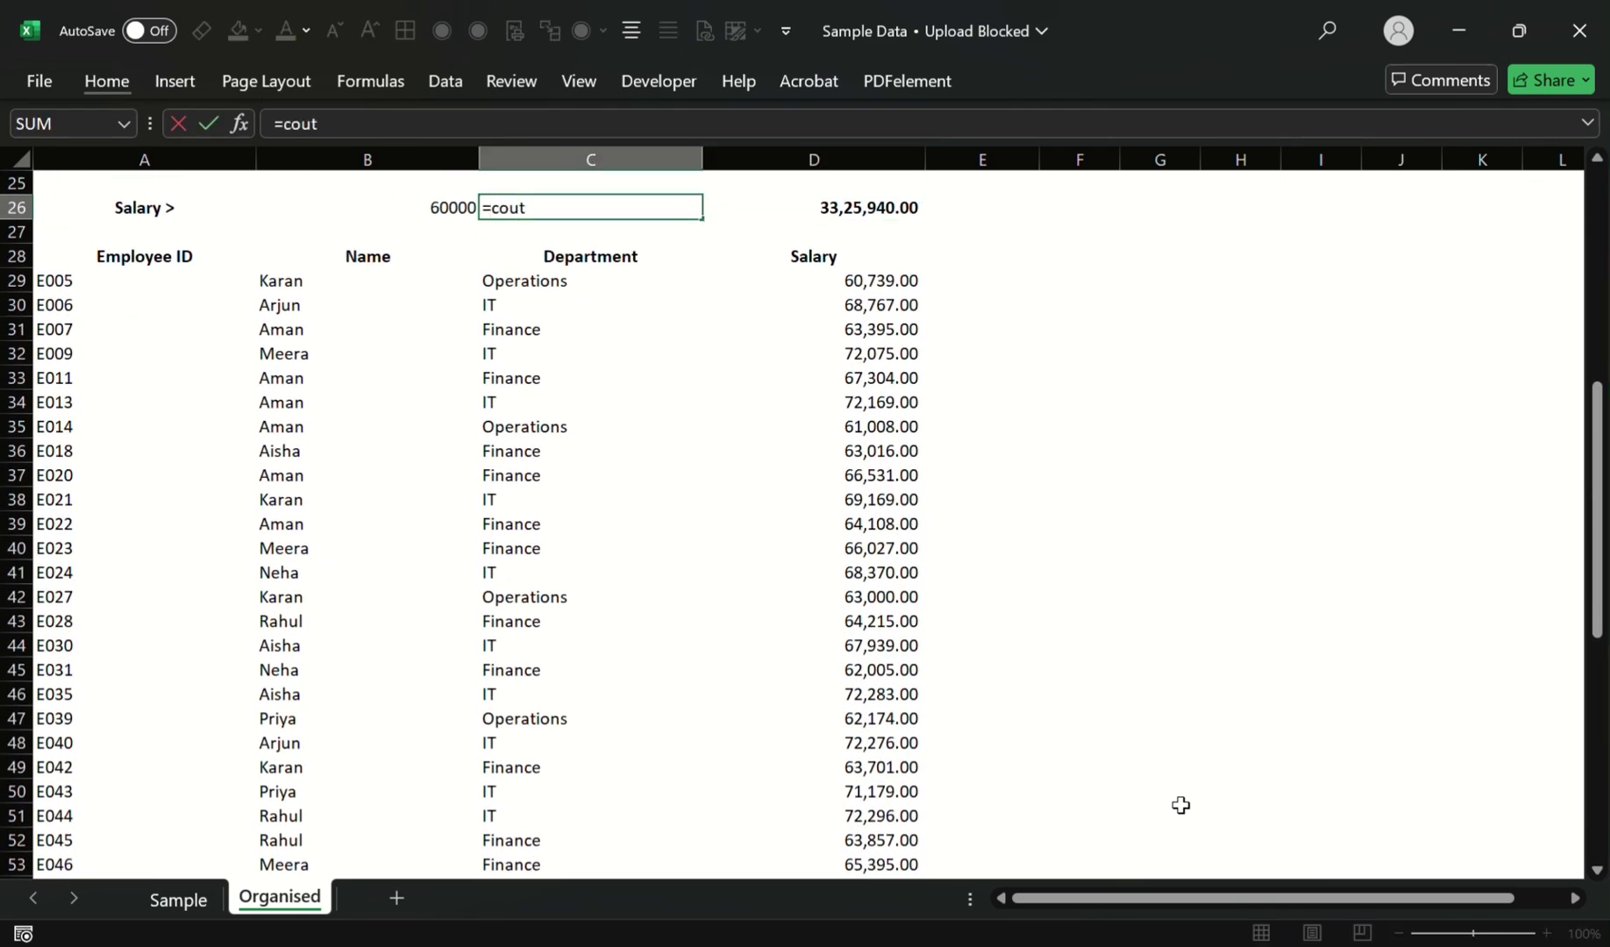
text(un)
key(Tab)
key(Right)
key(Down)
key(Down)
key(Down)
key(ctrl+shift+Down)
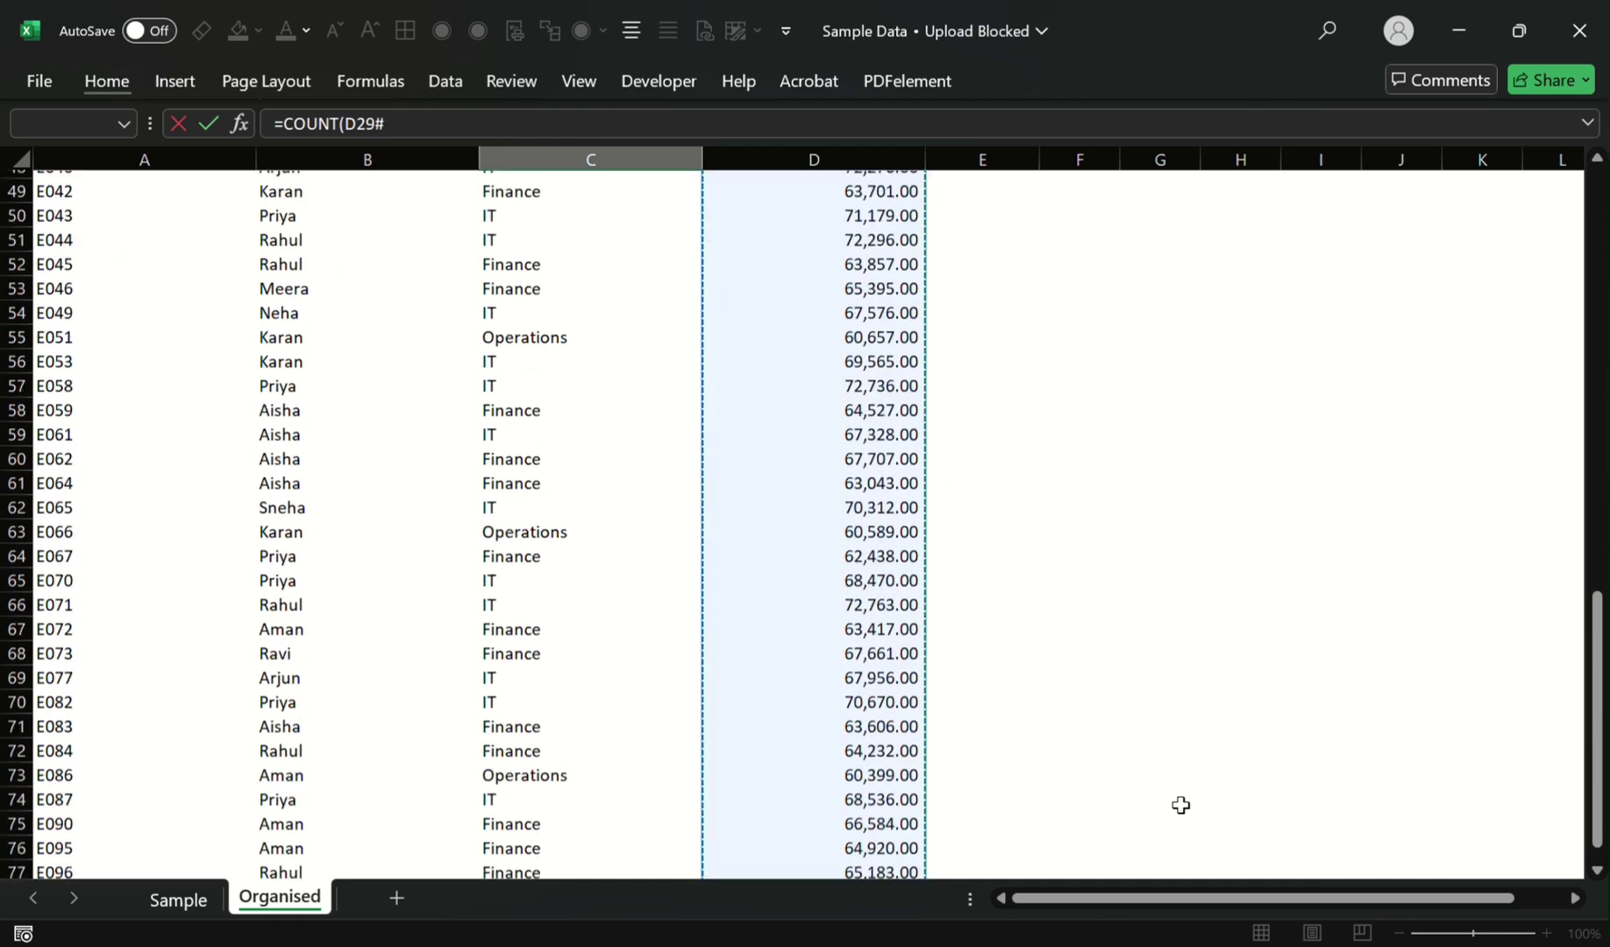
key(Return)
key(Up)
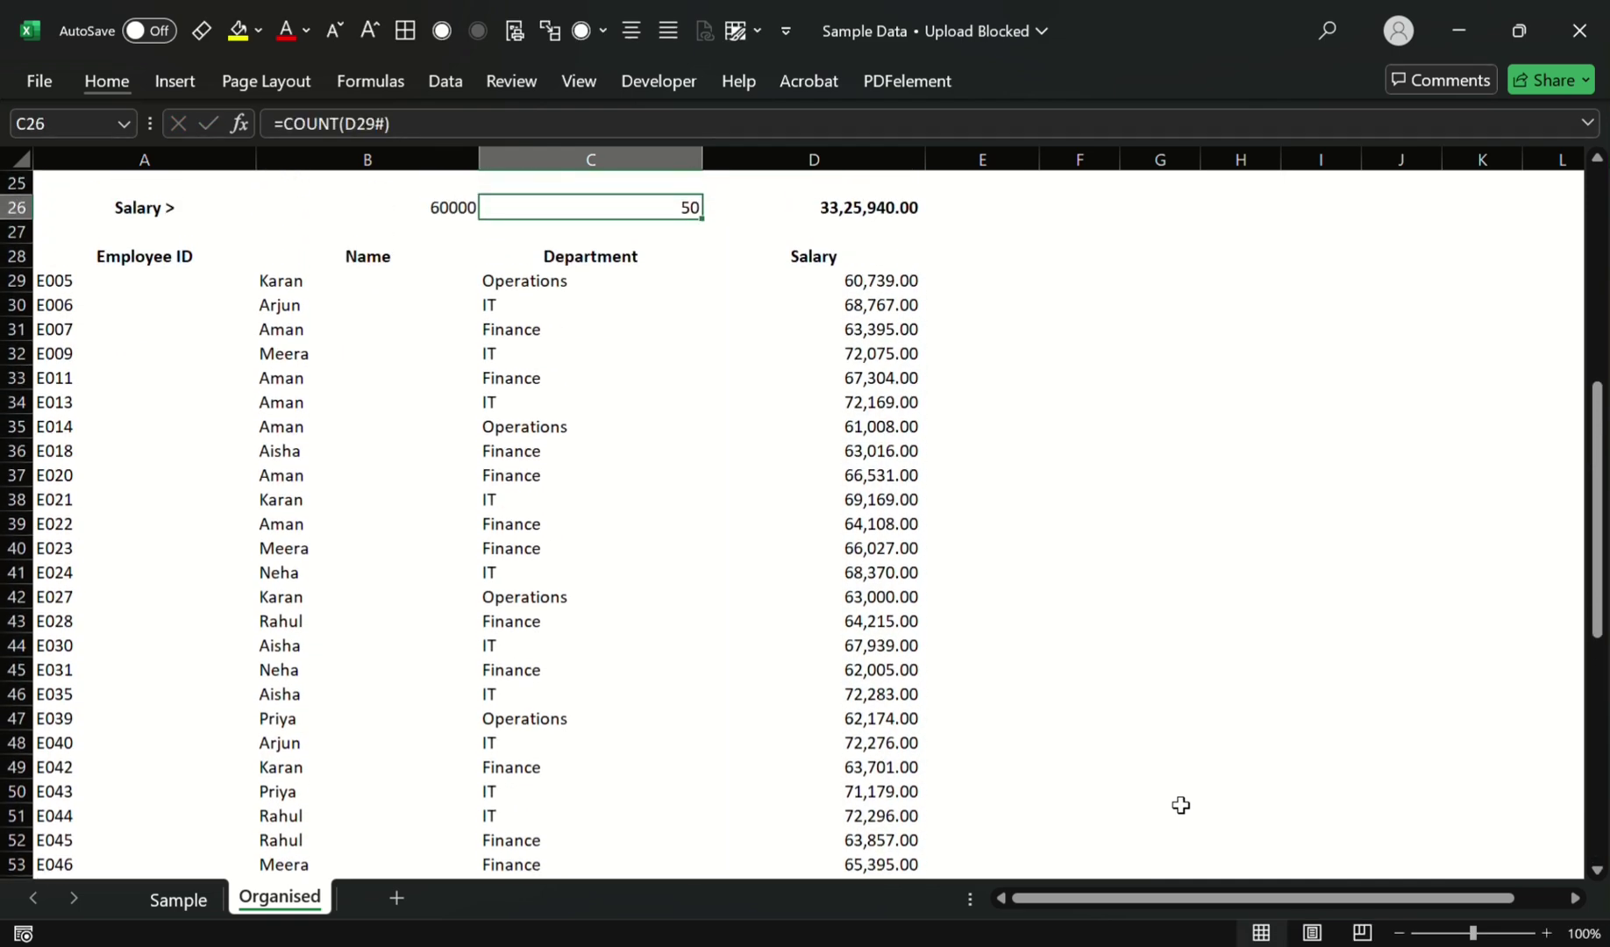
Step: Fill the Salary > label and its threshold value in A26:B26 with light blue
key(Left)
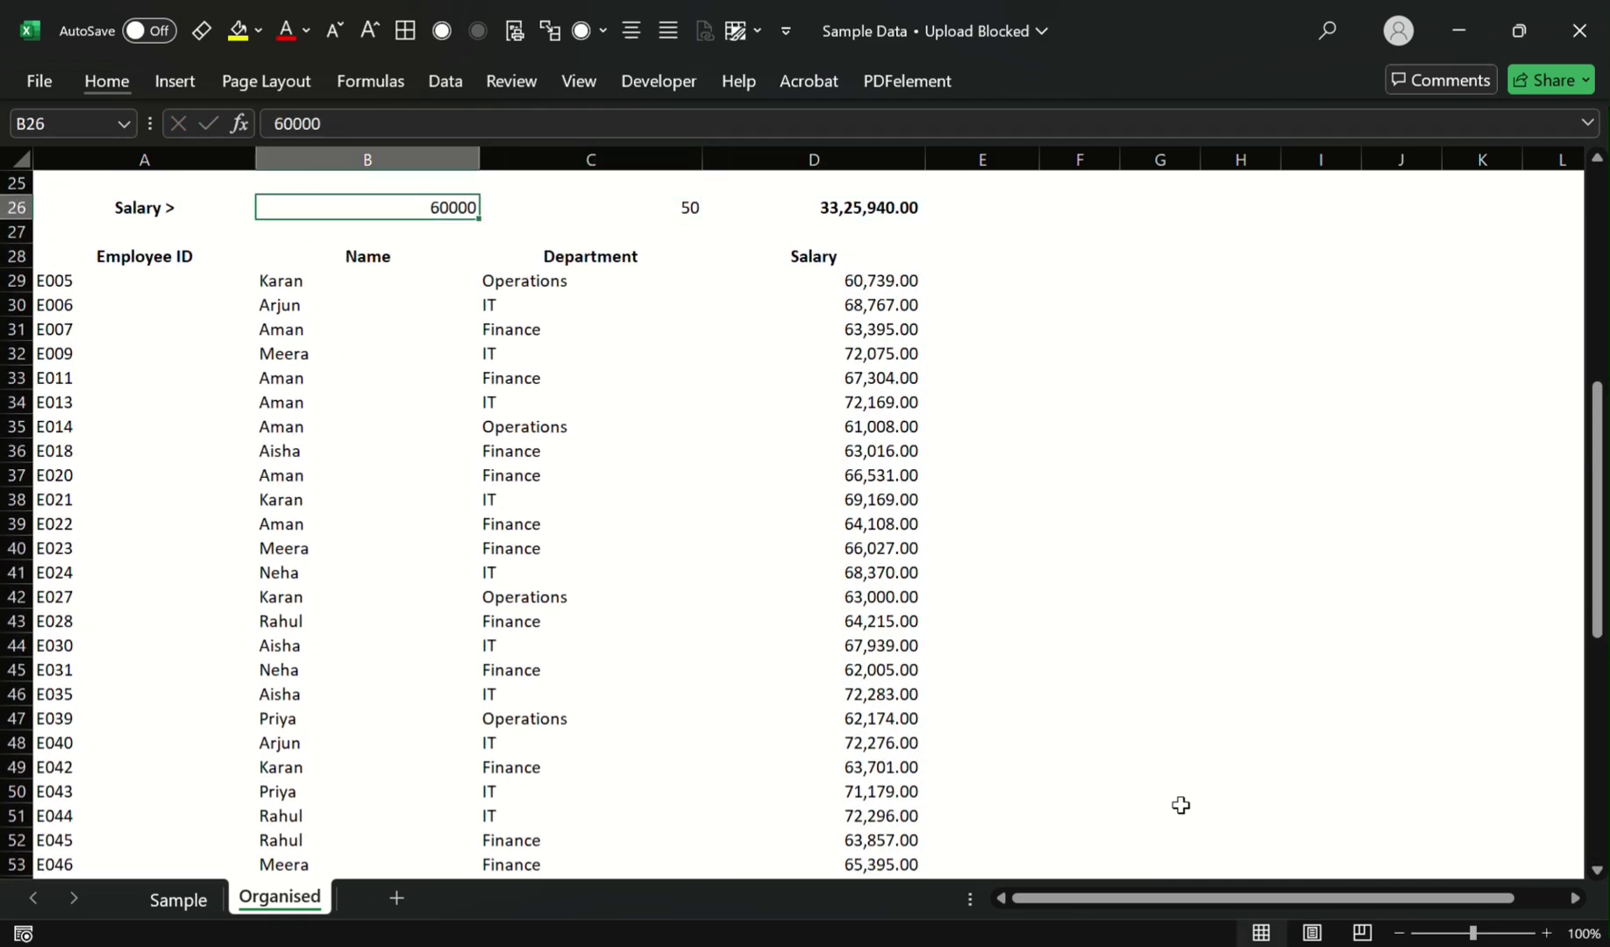
key(shift+Left)
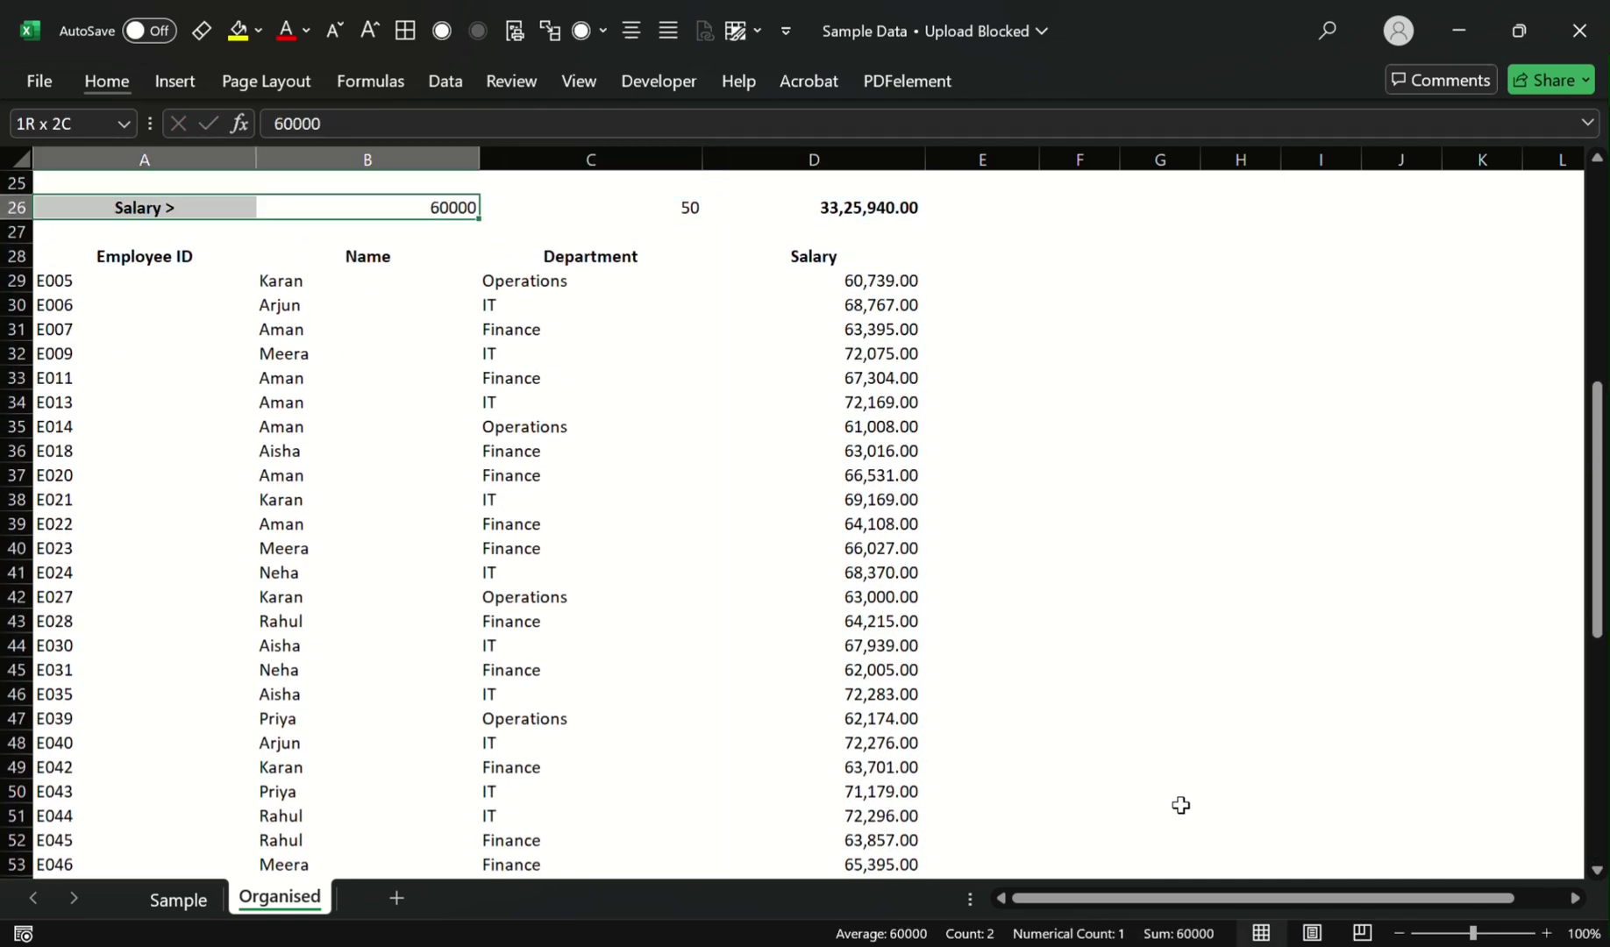
click(255, 40)
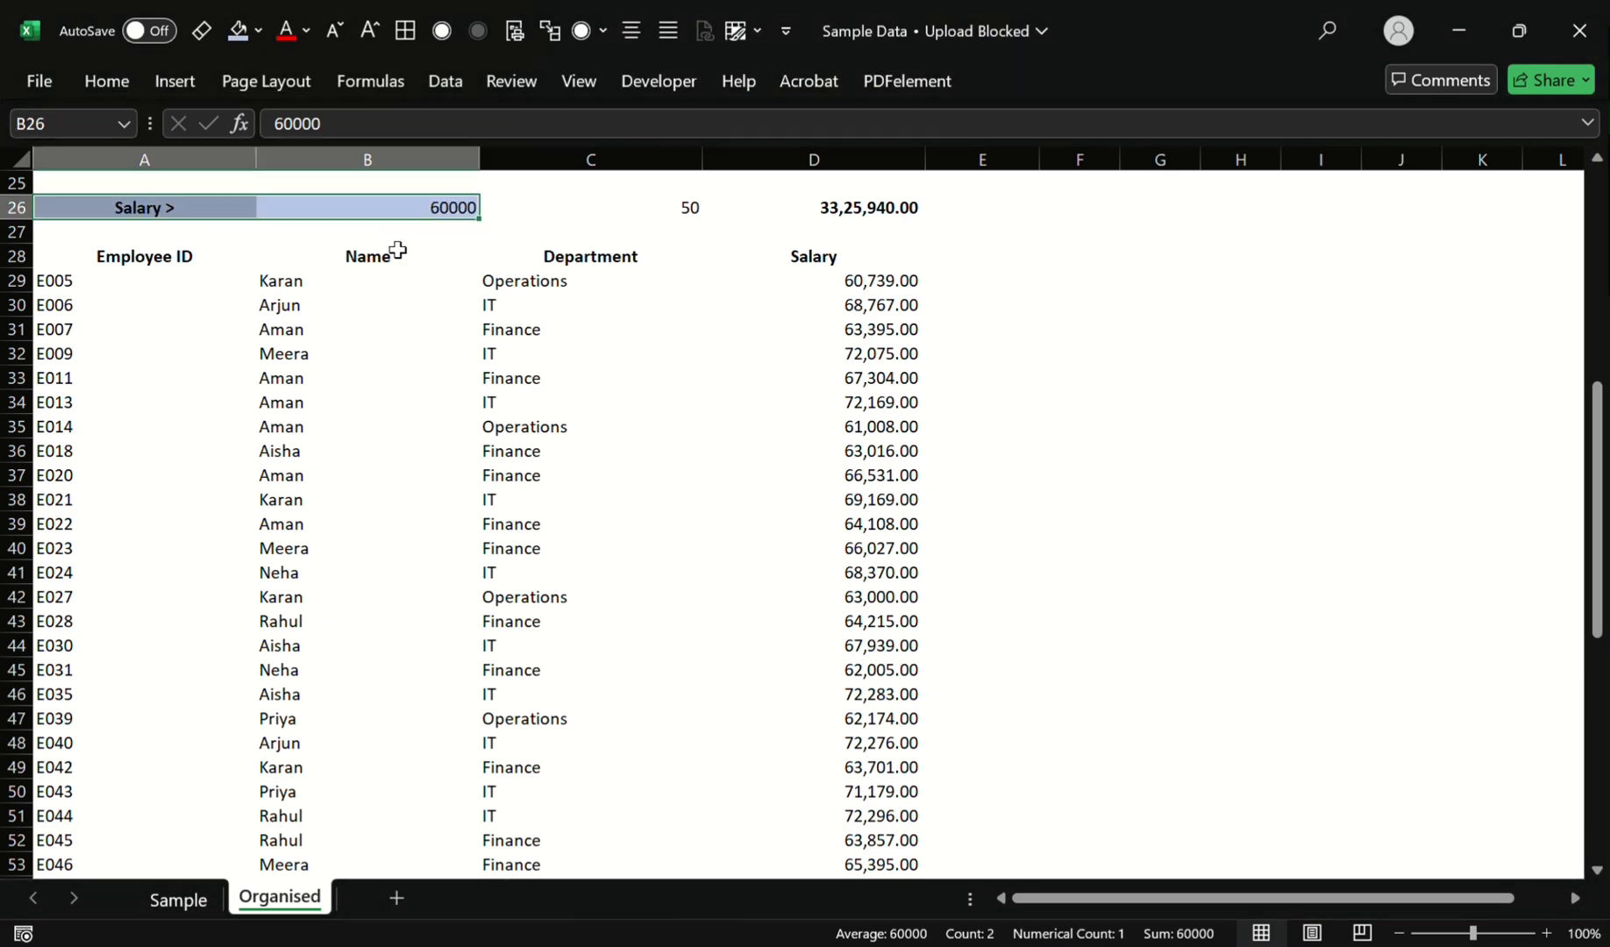
Step: Format the salary threshold in B26 with a thousands separator and no decimal places
key(Right)
key(Left)
key(ctrl+shift+1)
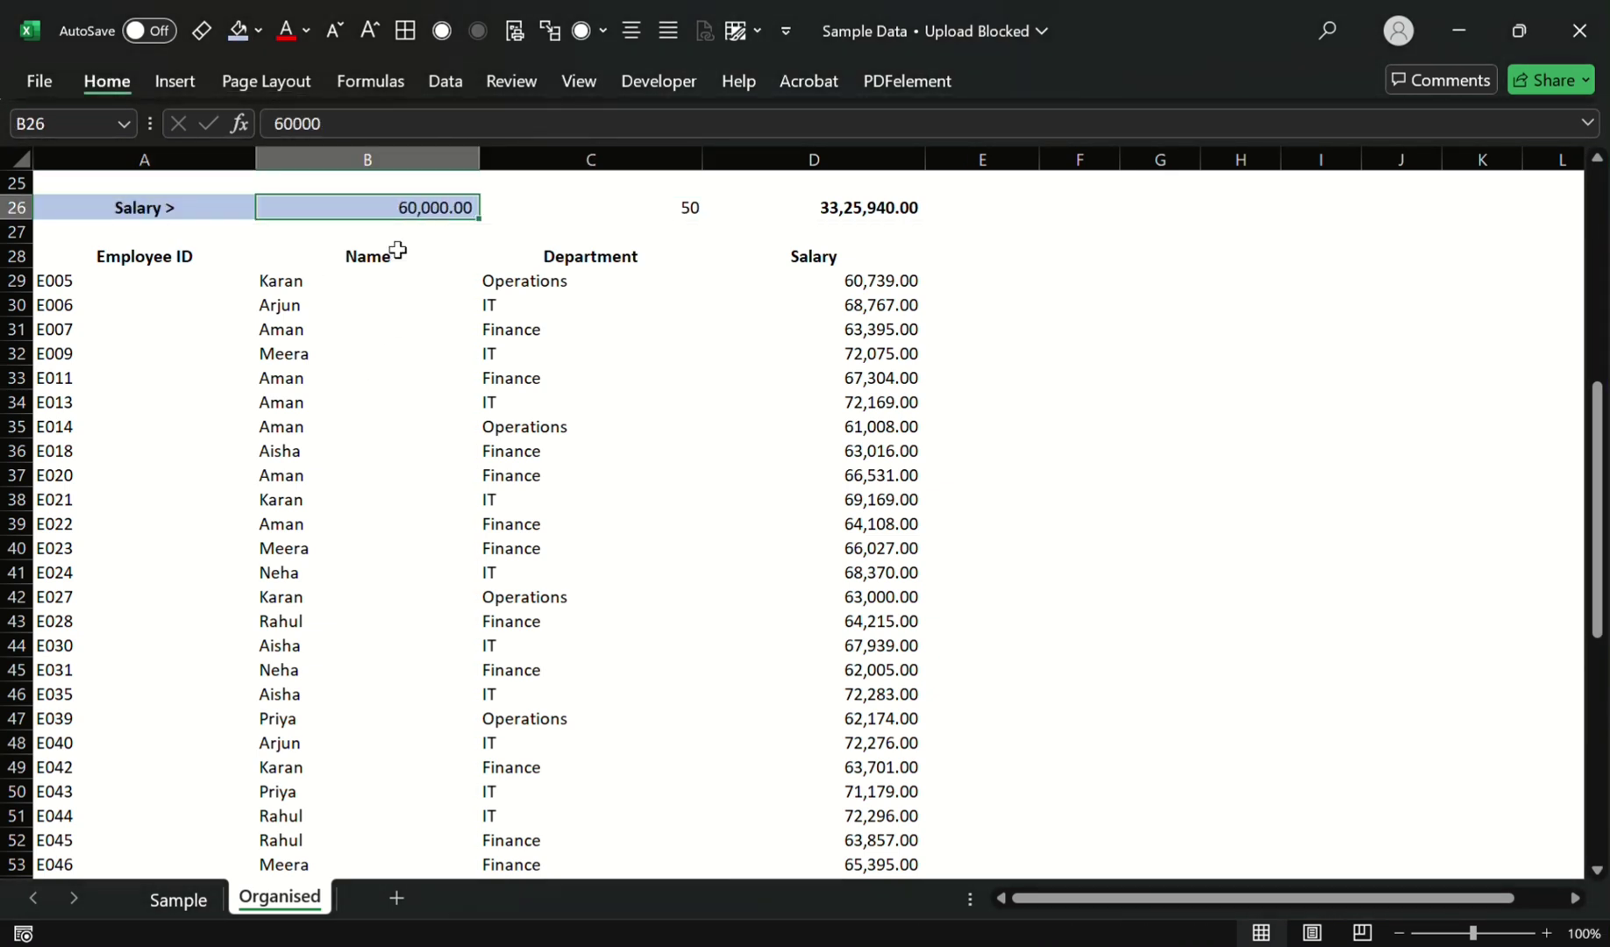
key(alt+h)
key(9)
Step: Review the row 26 count and total, and the spilled employee records down to the end of the salary block
key(Right)
key(Right)
key(Right)
key(Left)
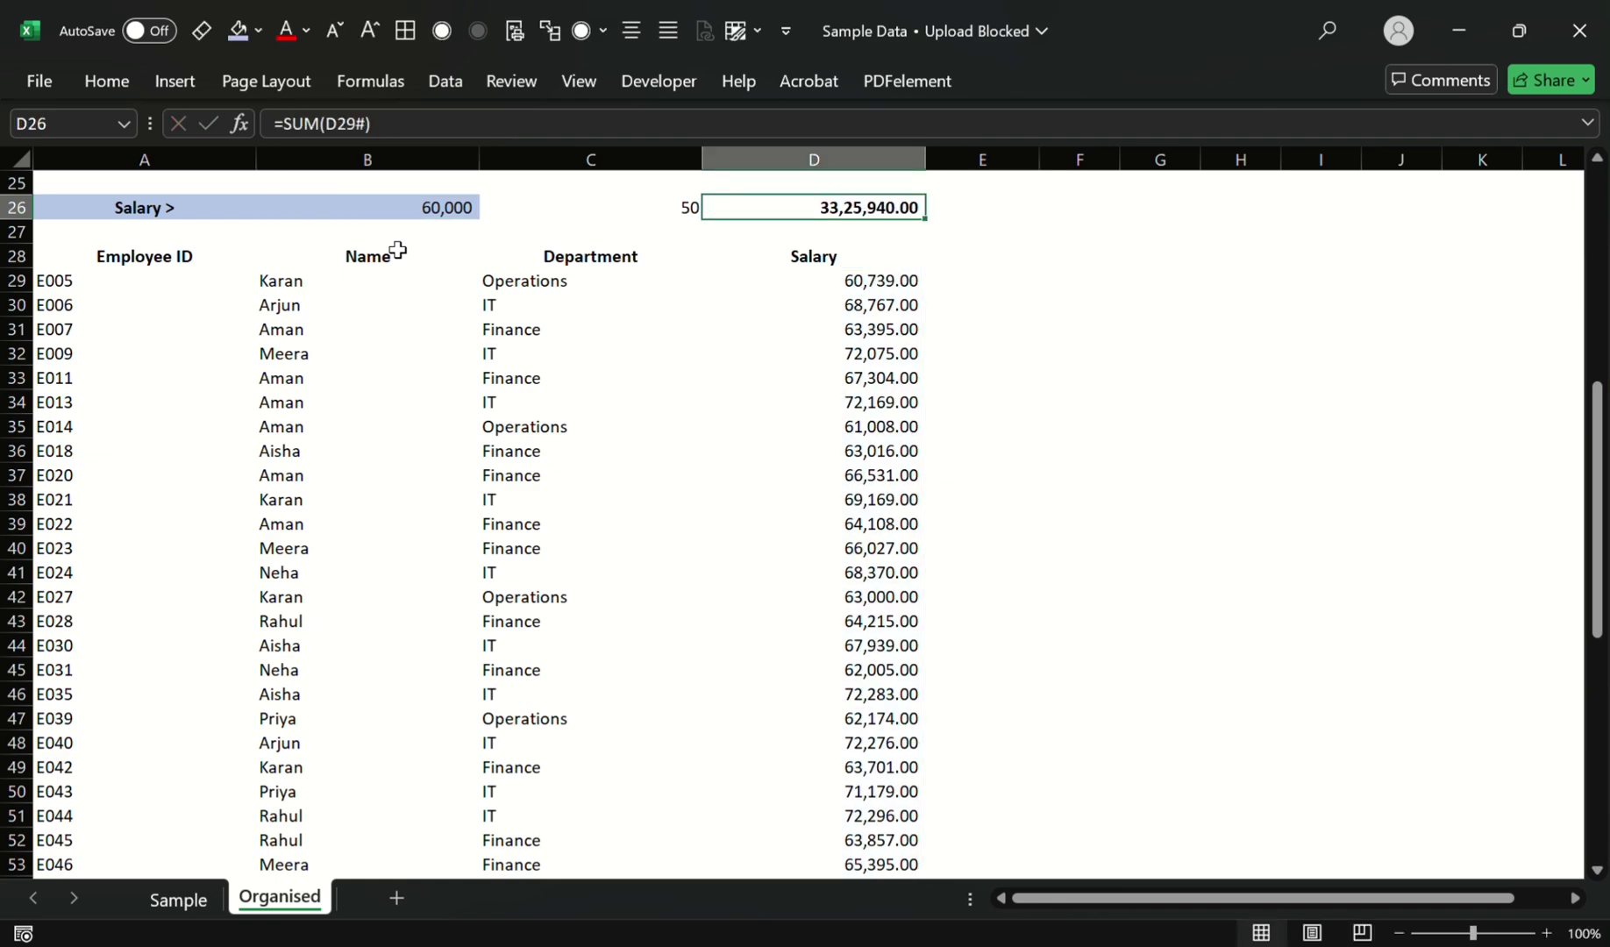
key(Down)
key(Down)
key(Left)
key(Left)
key(Left)
key(Down)
key(Right)
key(ctrl+Down)
key(Up)
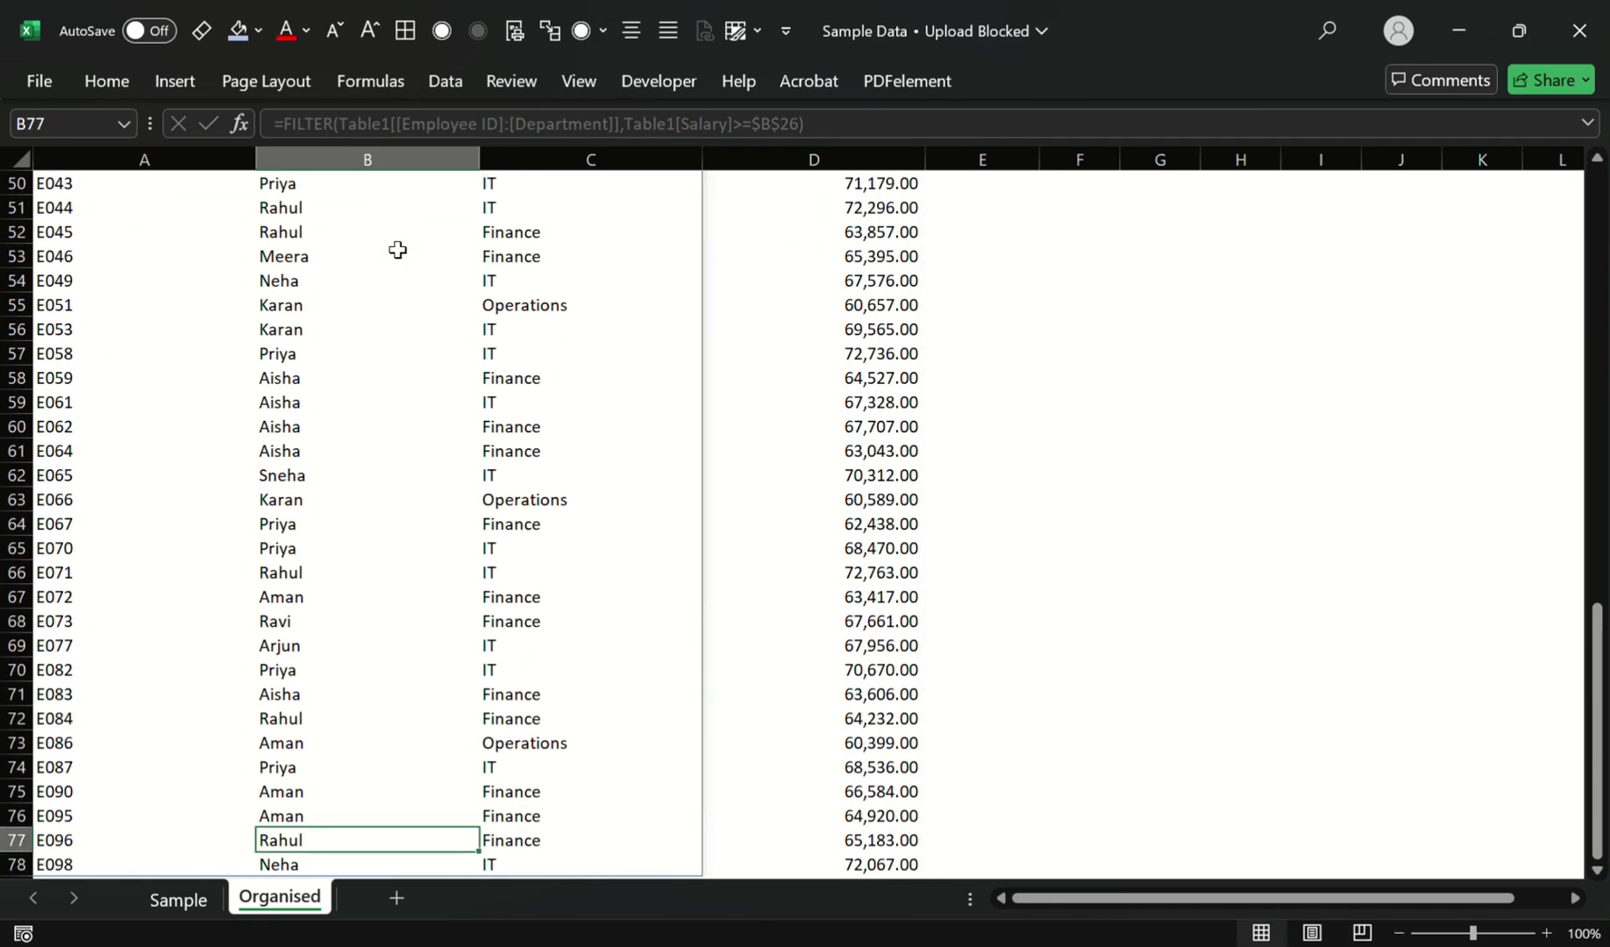
Step: Add filter buttons to the Employee ID, Name, Department and Salary headers in row 28
key(Left)
key(ctrl+Up)
key(Up)
key(Up)
key(Up)
key(Down)
key(Down)
key(Down)
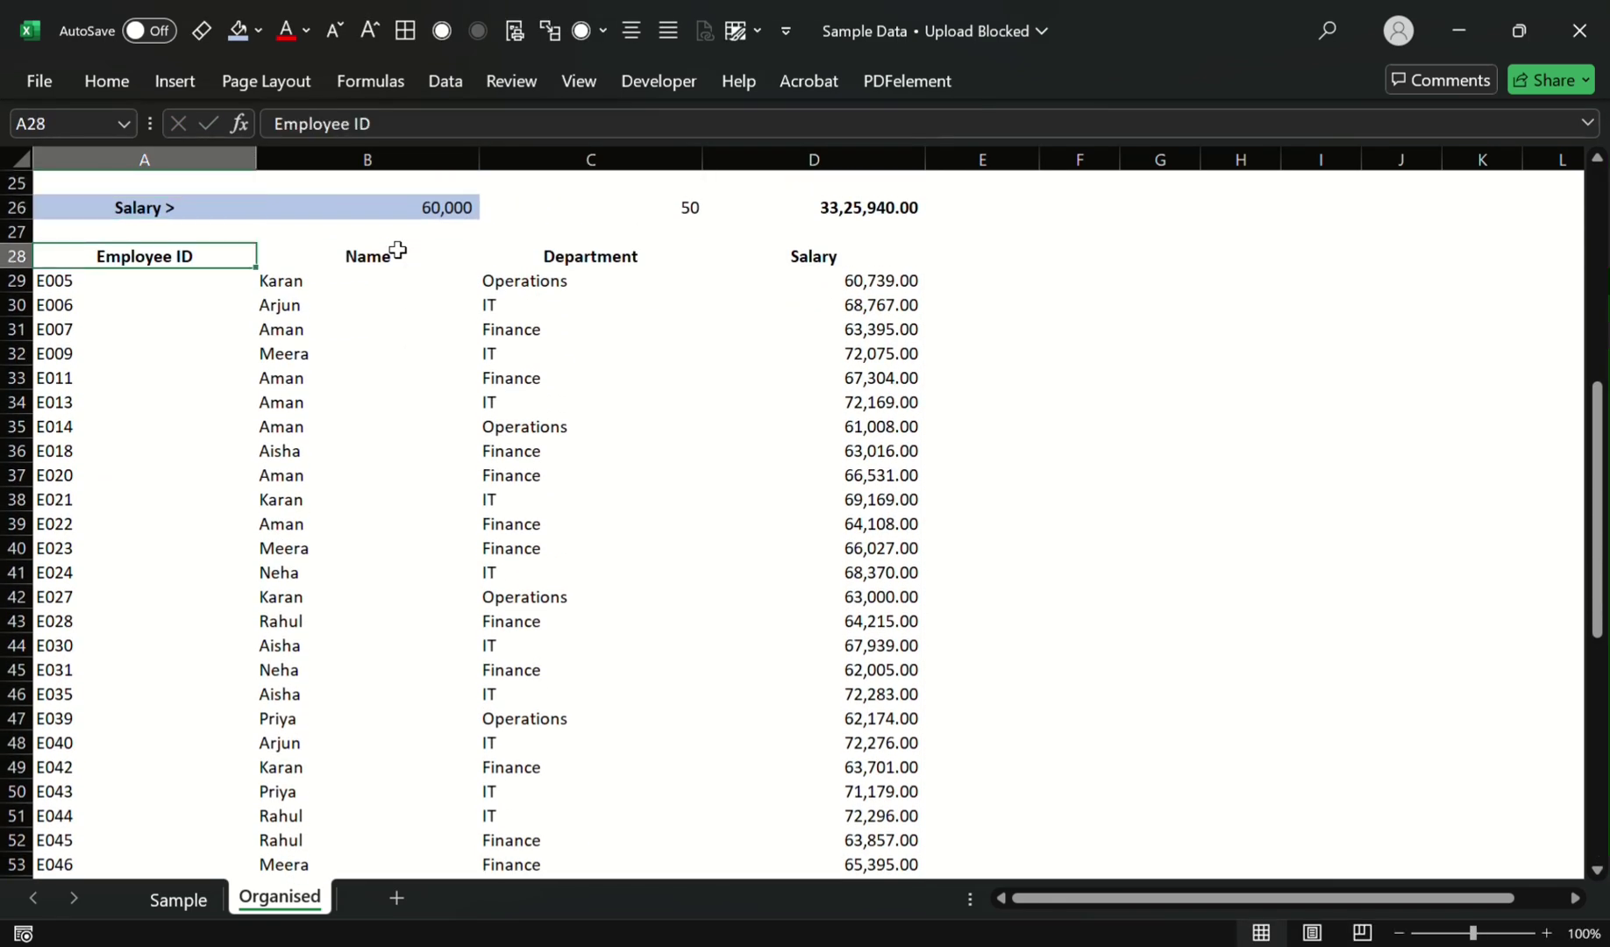
key(alt+a)
key(t)
key(Right)
key(Left)
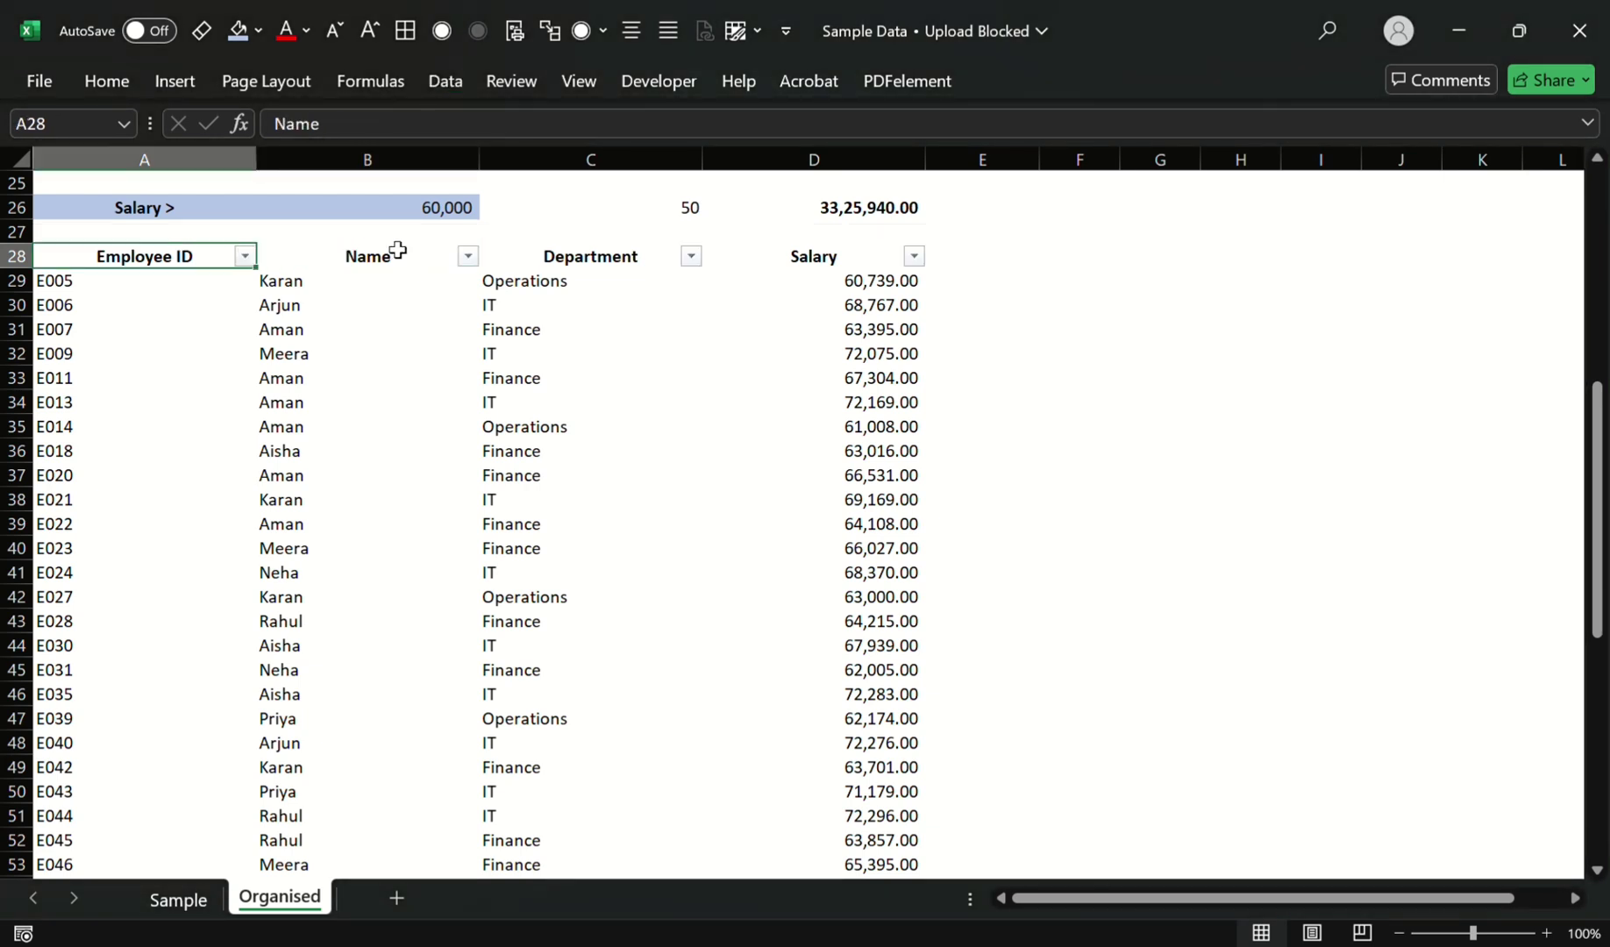
Step: Set the minimum salary threshold in B26 to 75000
key(Right)
key(Up)
key(Up)
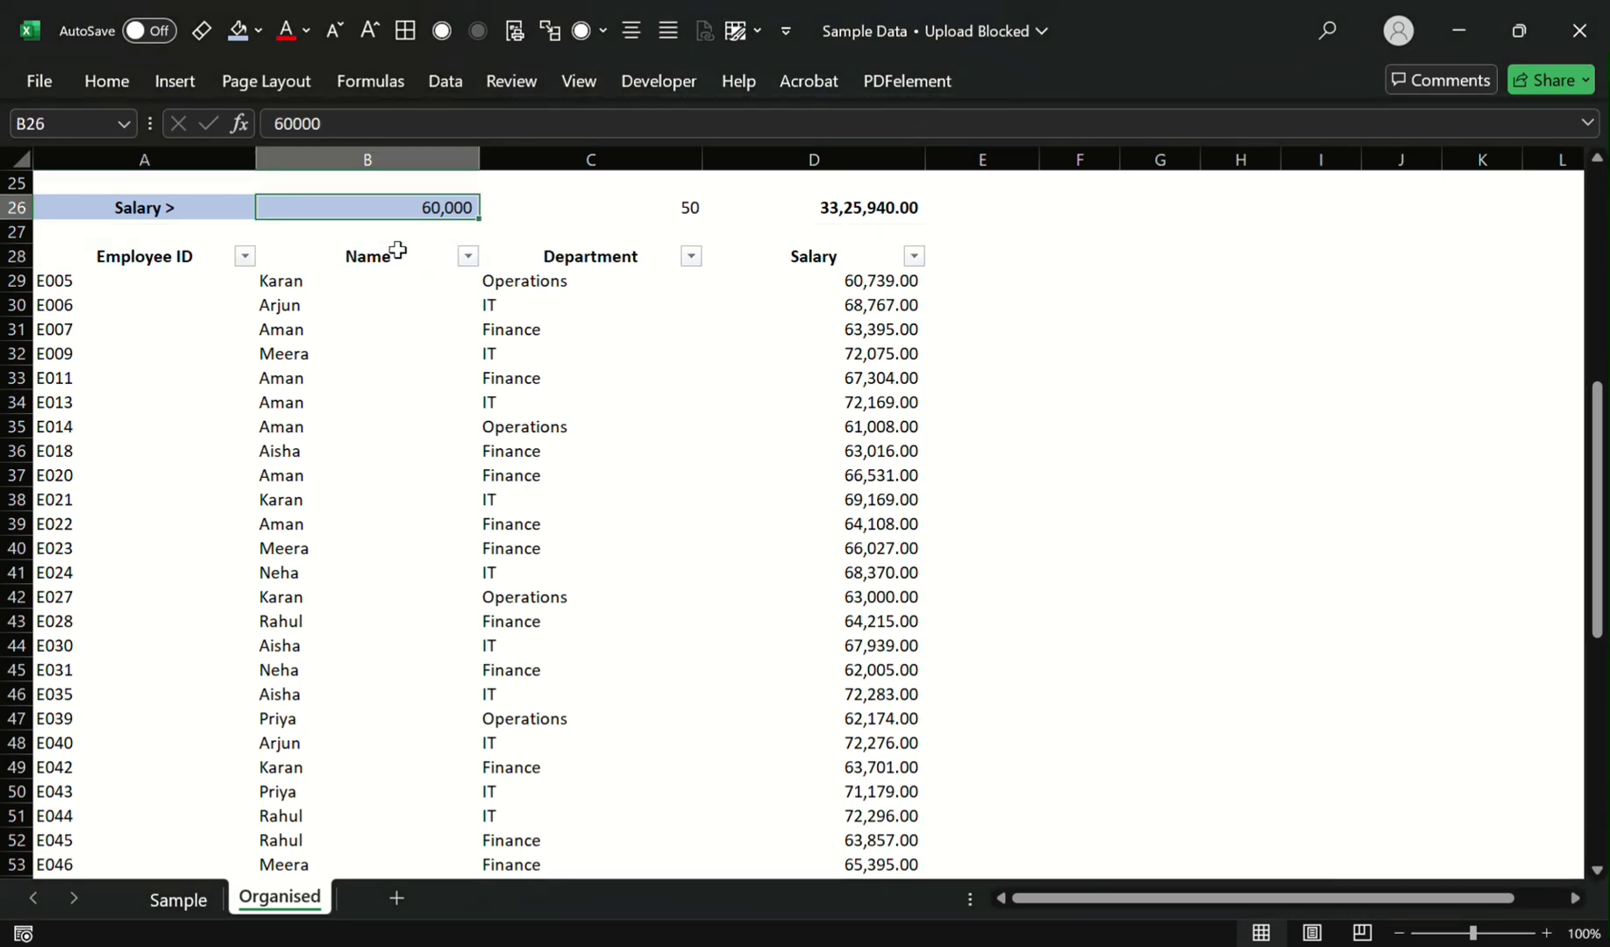
text(75000)
key(Return)
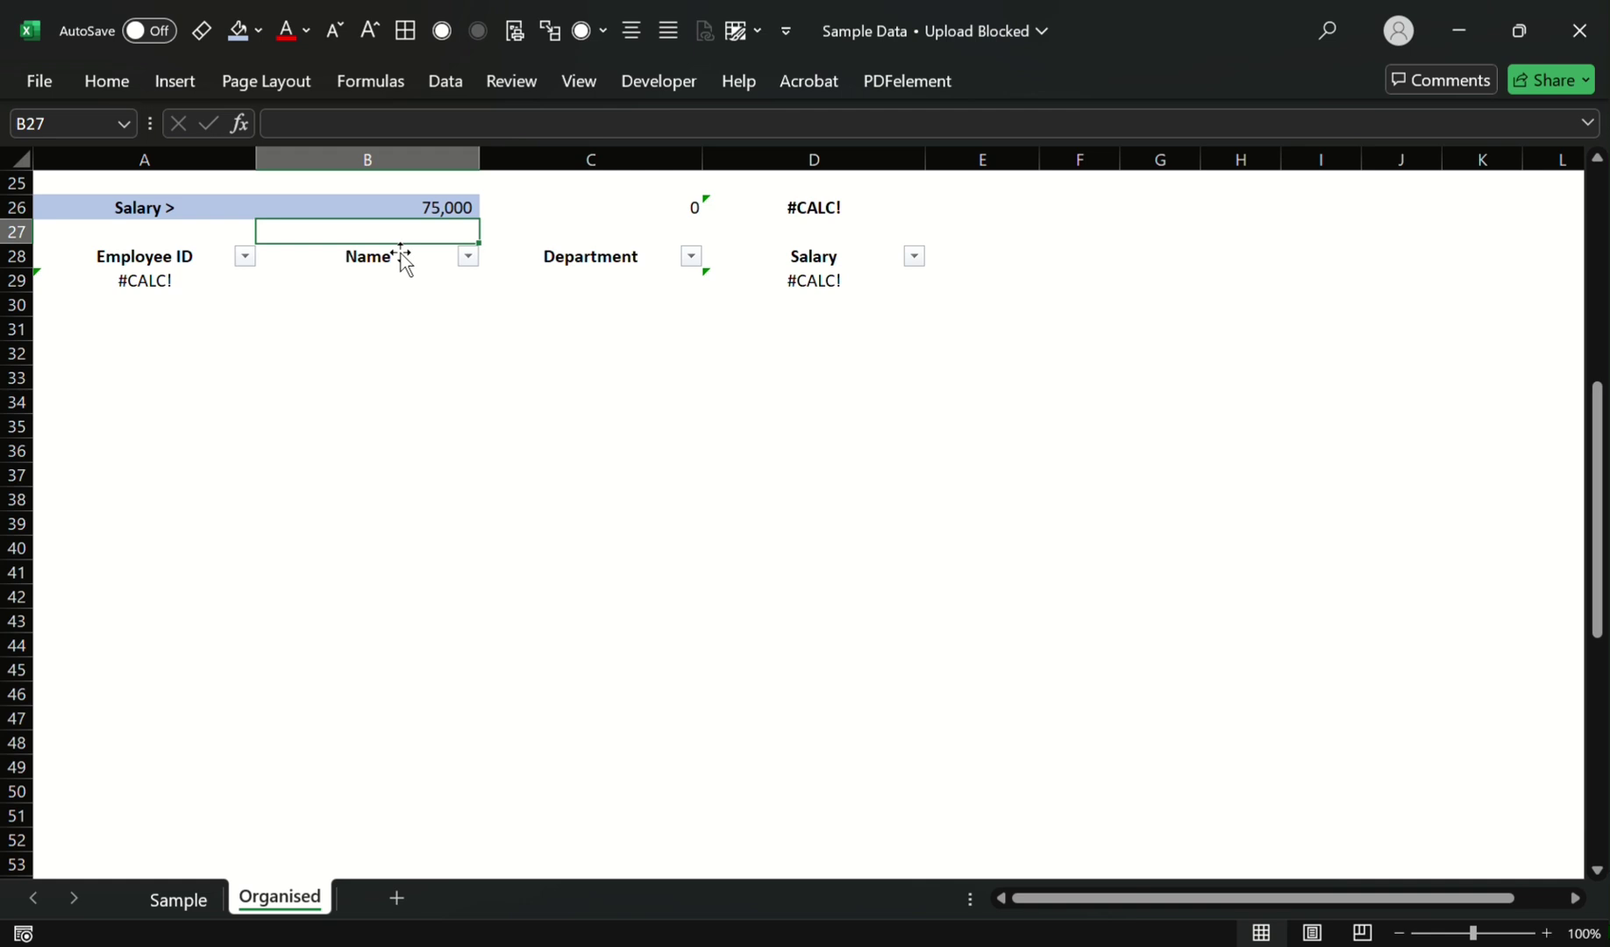
Step: Examine the count and sum in row 26 and the FILTER results in row 29 for the current threshold
key(Right)
key(Up)
key(Right)
key(Right)
key(Left)
key(shift+space)
key(Down)
key(Down)
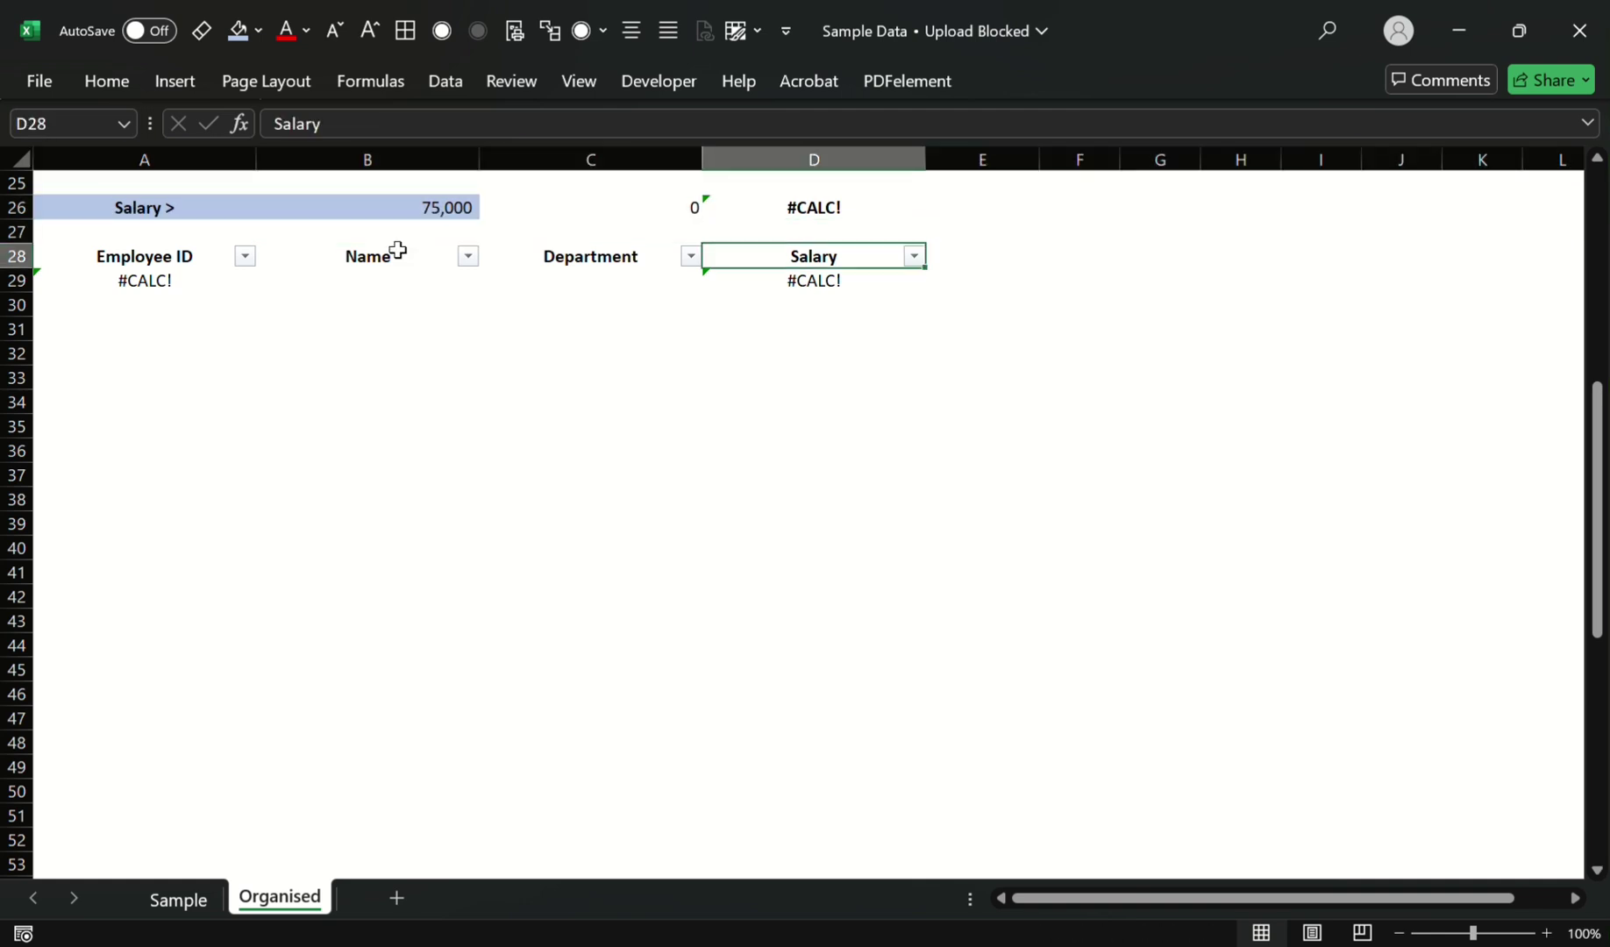
key(Down)
key(shift+space)
key(Down)
key(Up)
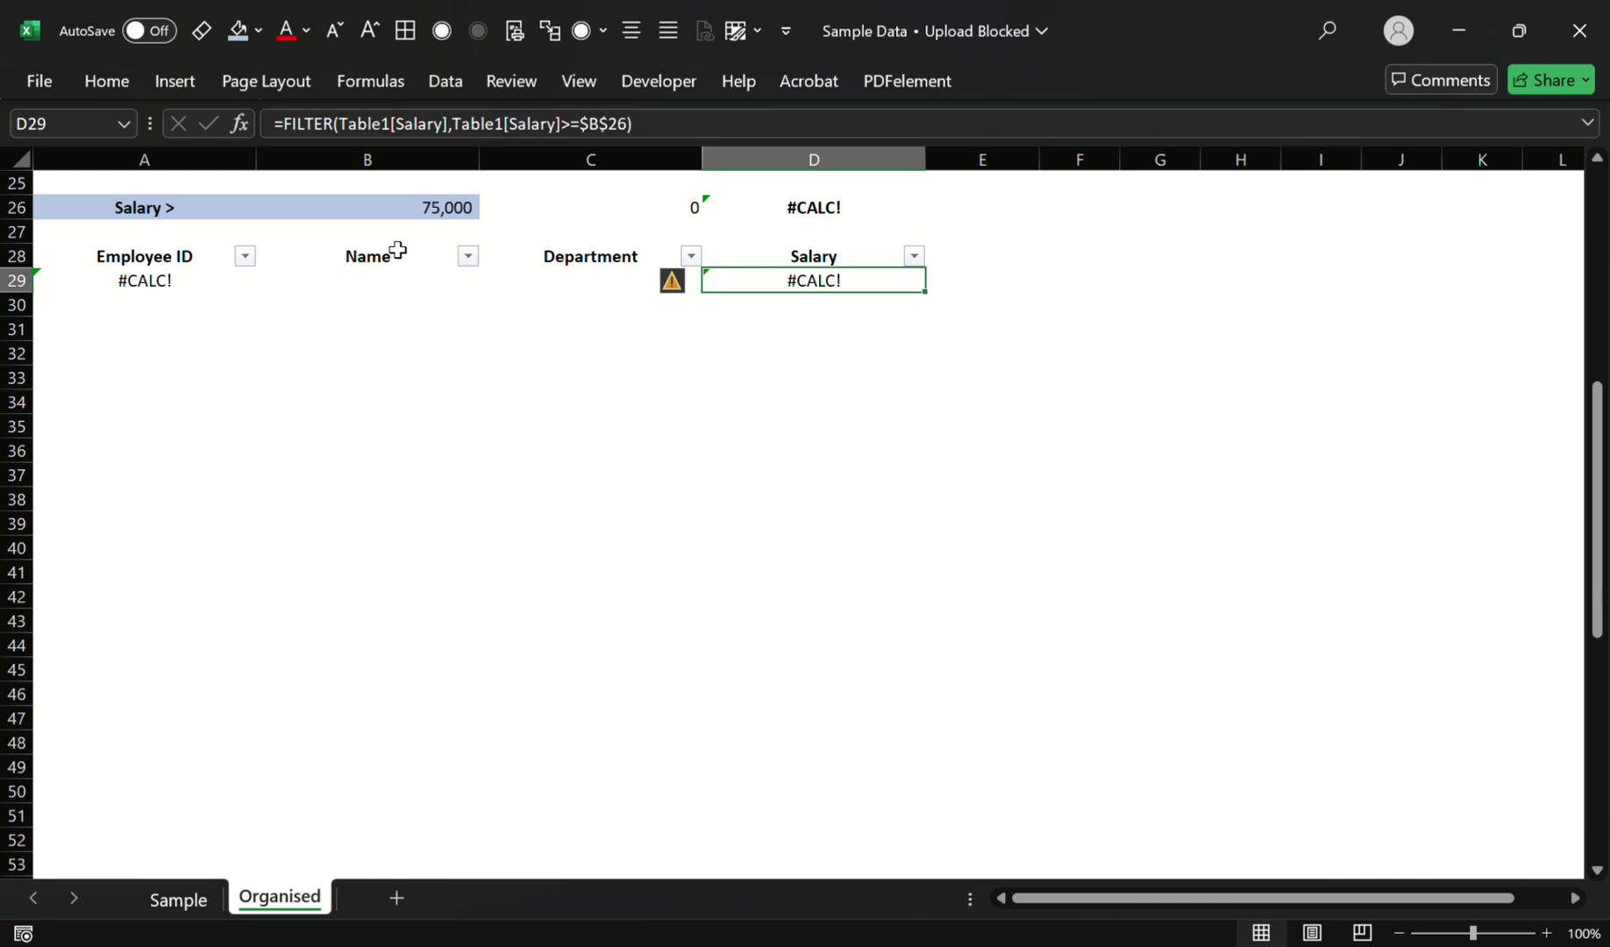
Step: Check the Salary column of the source table on the Sample sheet and return to the Organised sheet
key(ctrl+Page_Up)
key(Up)
key(Right)
key(Right)
key(Right)
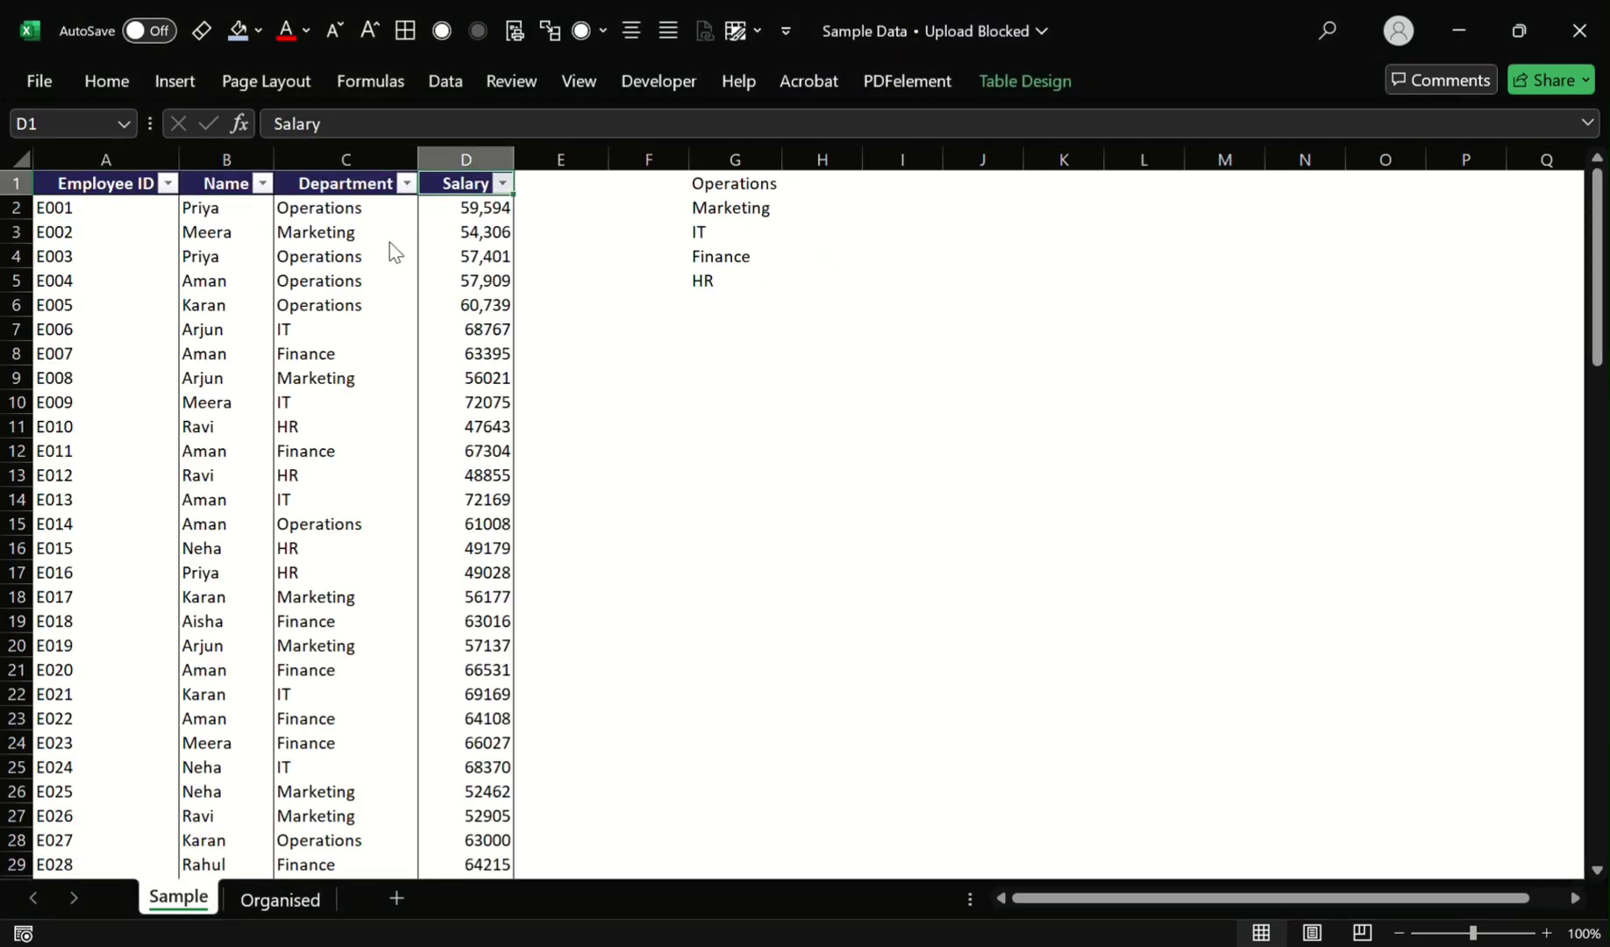
key(ctrl+Page_Down)
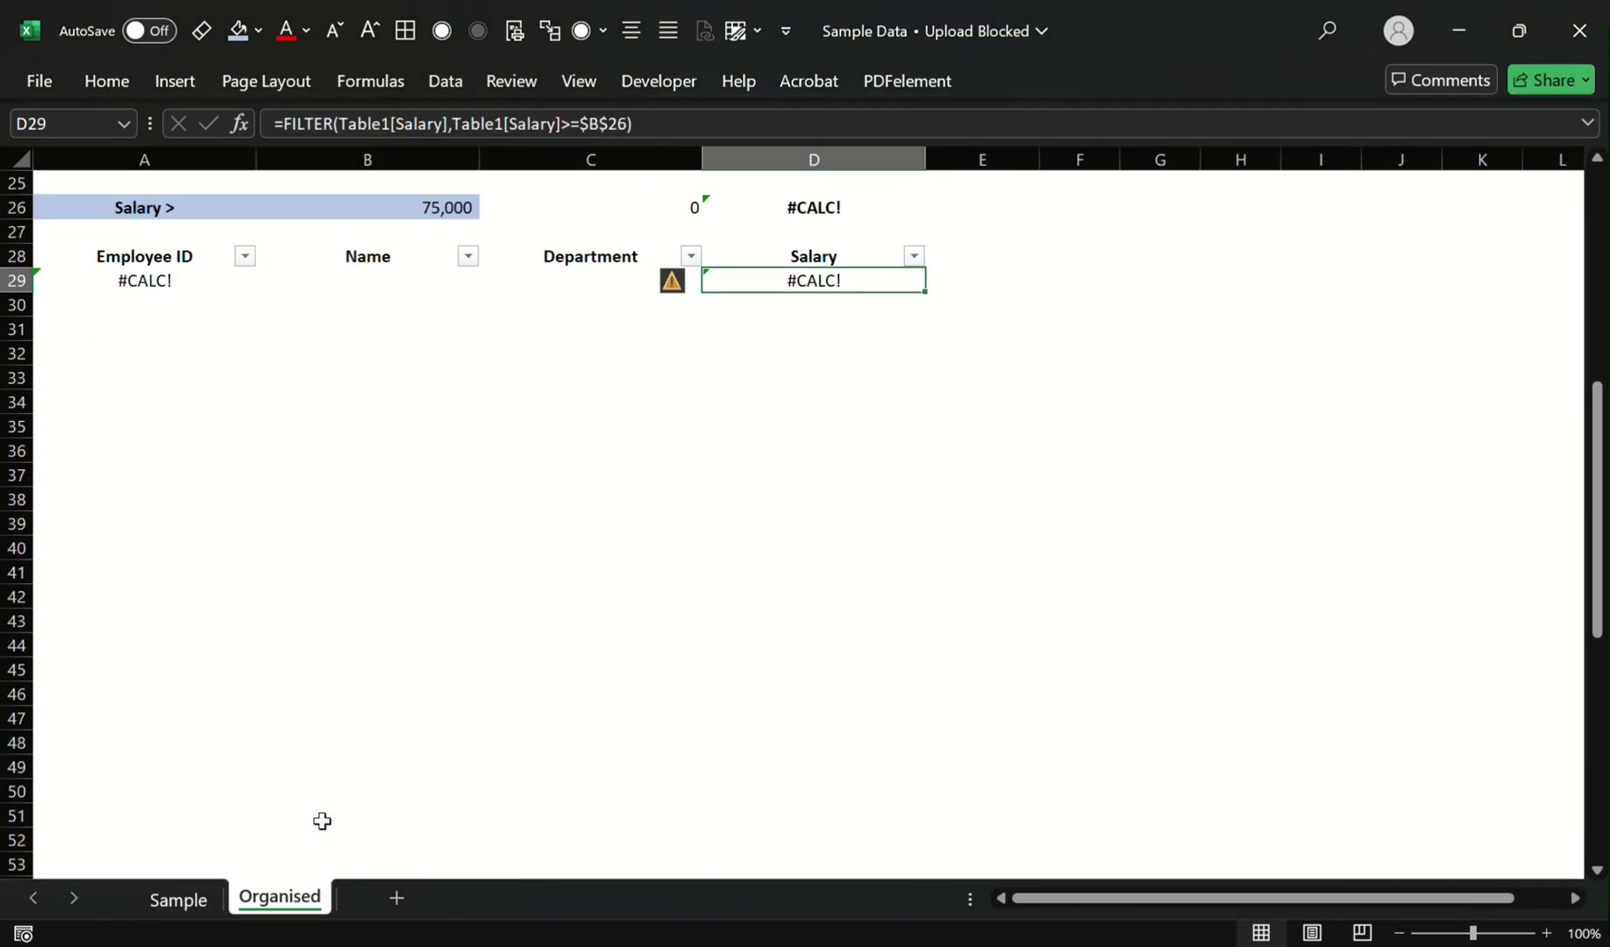
Step: Set the salary threshold in B26 to 72760 and inspect the record returned in row 29
key(Up)
key(Left)
key(Left)
key(Up)
key(Up)
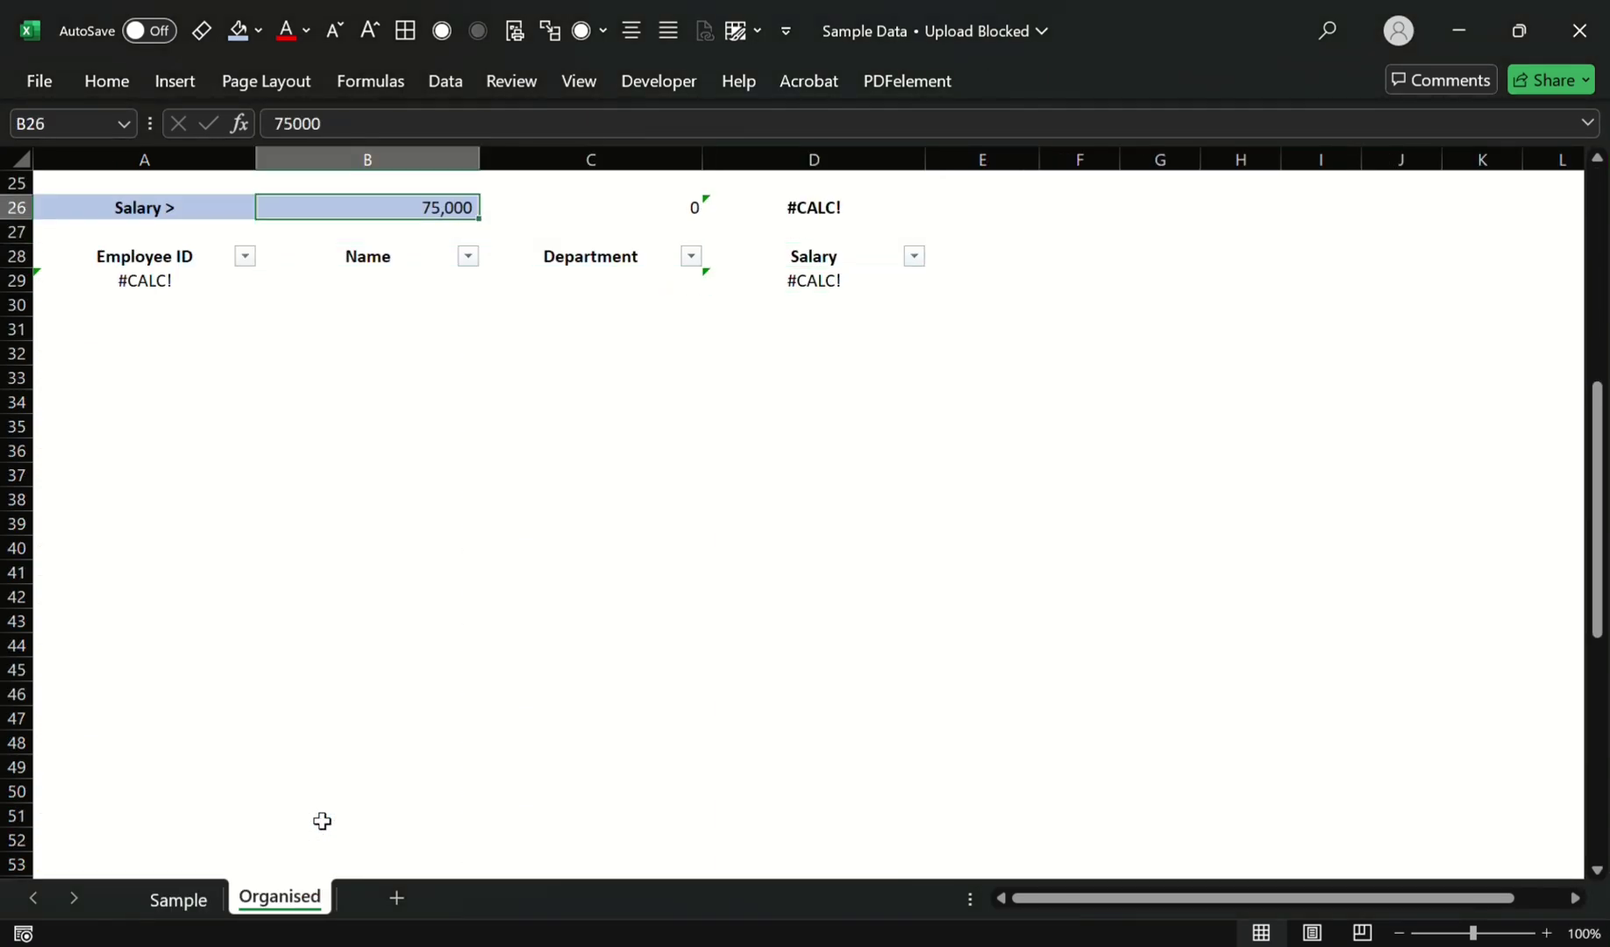
text(7276)
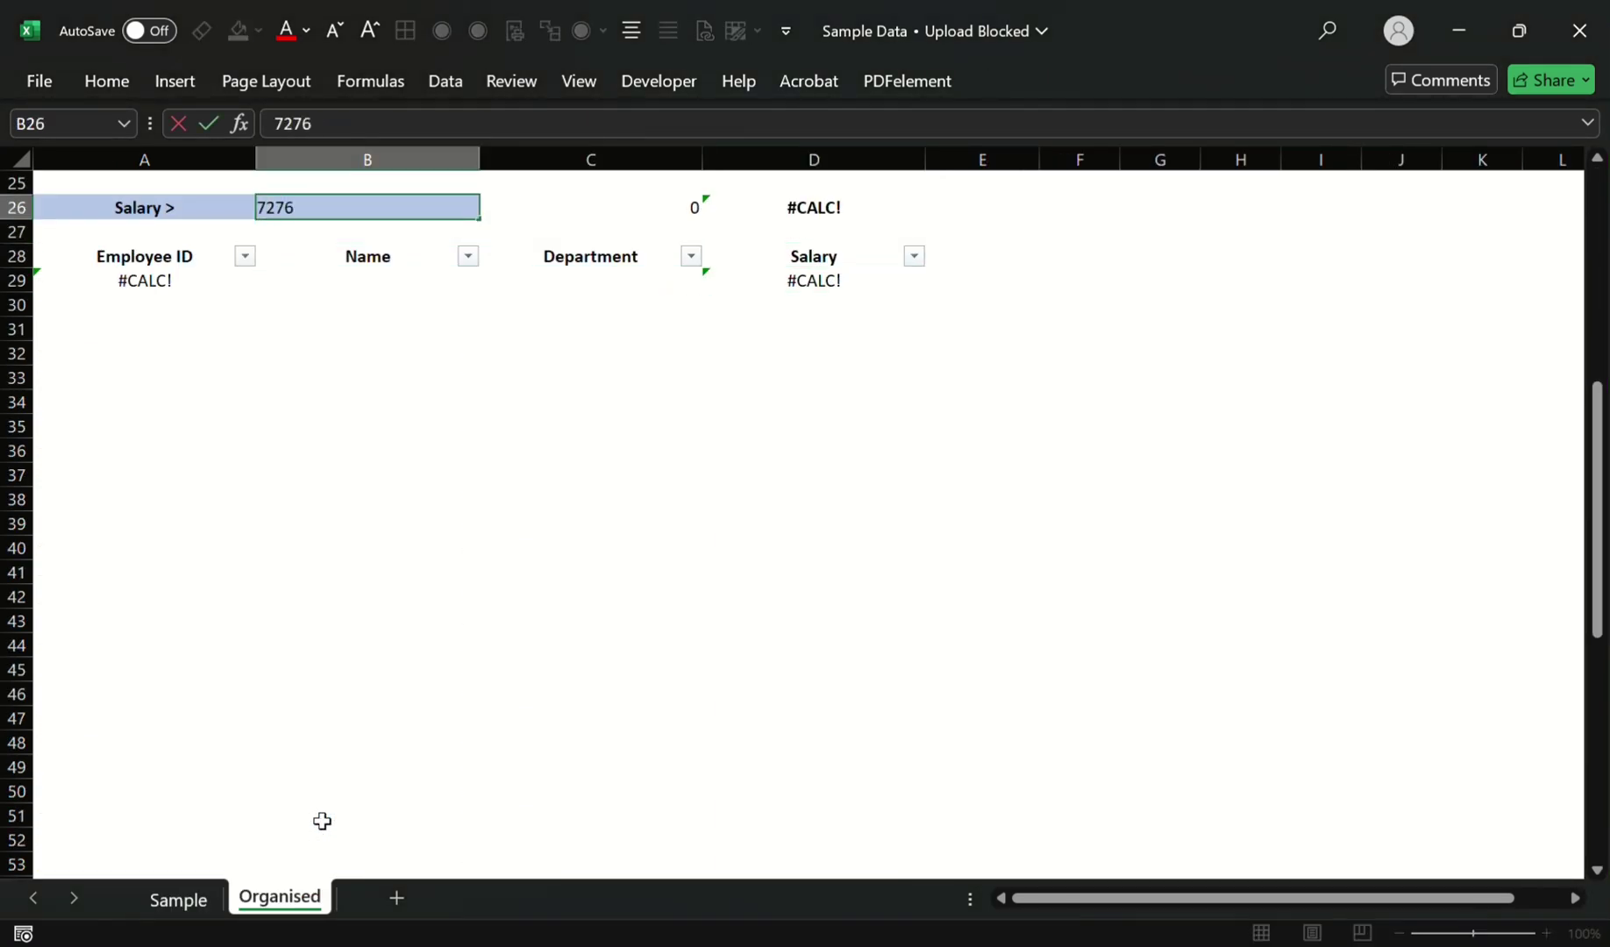
key(Return)
key(Down)
key(Down)
key(shift+space)
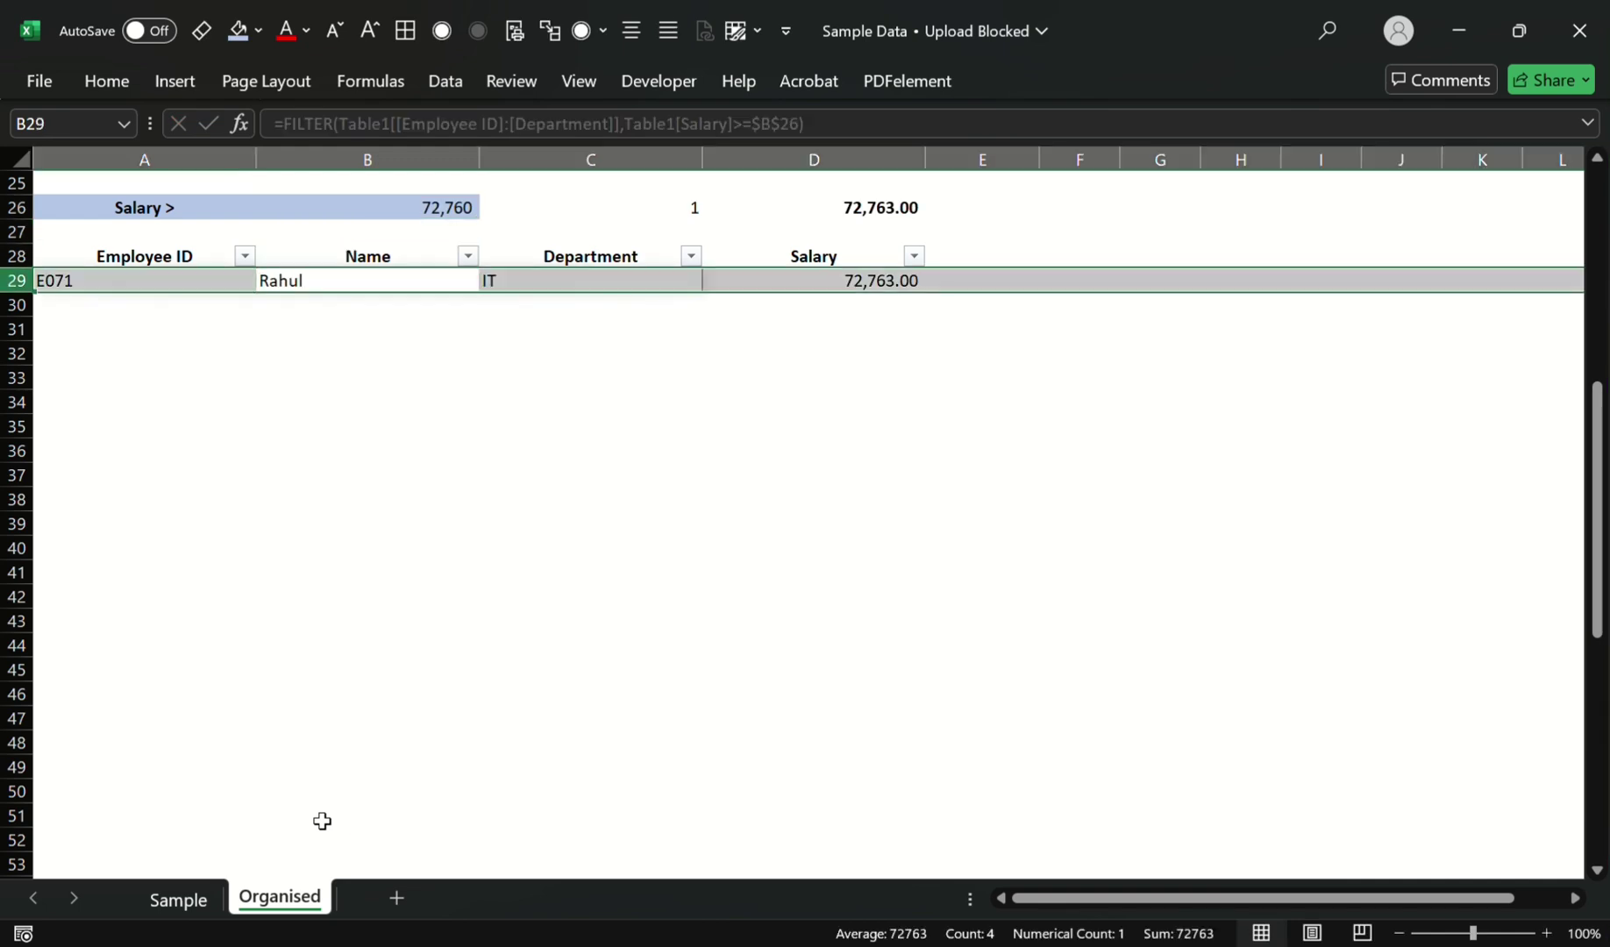
Step: Set the salary threshold in B26 to 50000
key(Up)
key(Up)
key(Up)
text(5)
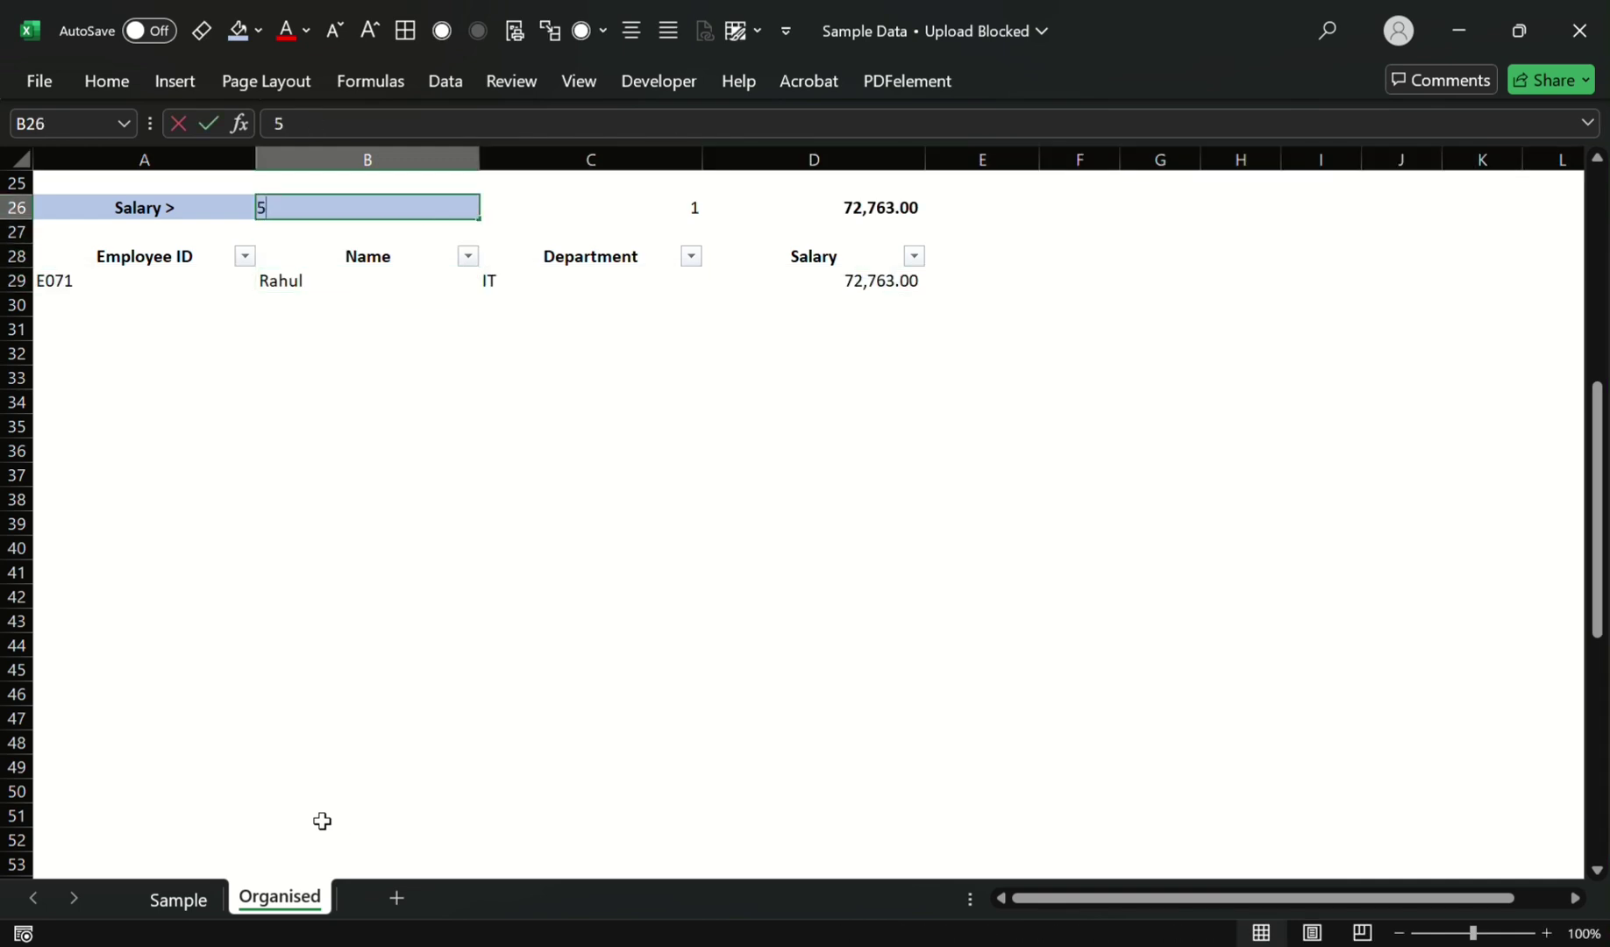
text(0,00000)
key(Return)
Step: Review the count and total in row 26, and compare the department block with the salary block
key(Up)
key(Right)
key(Right)
key(Left)
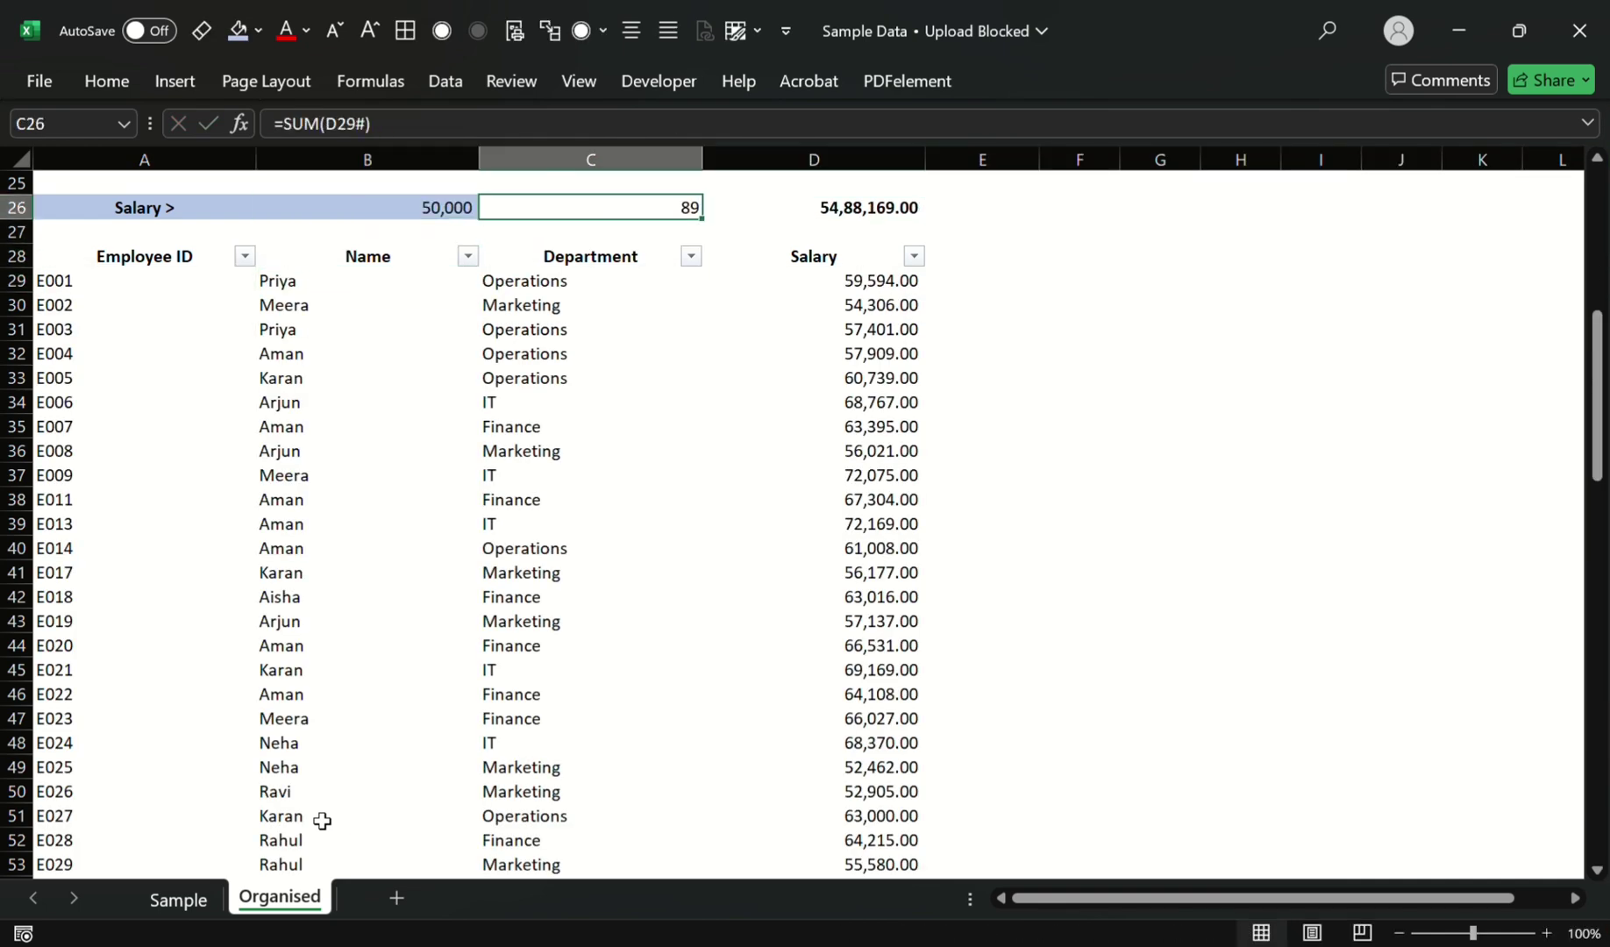
key(Down)
key(Up)
key(Left)
key(Down)
key(Down)
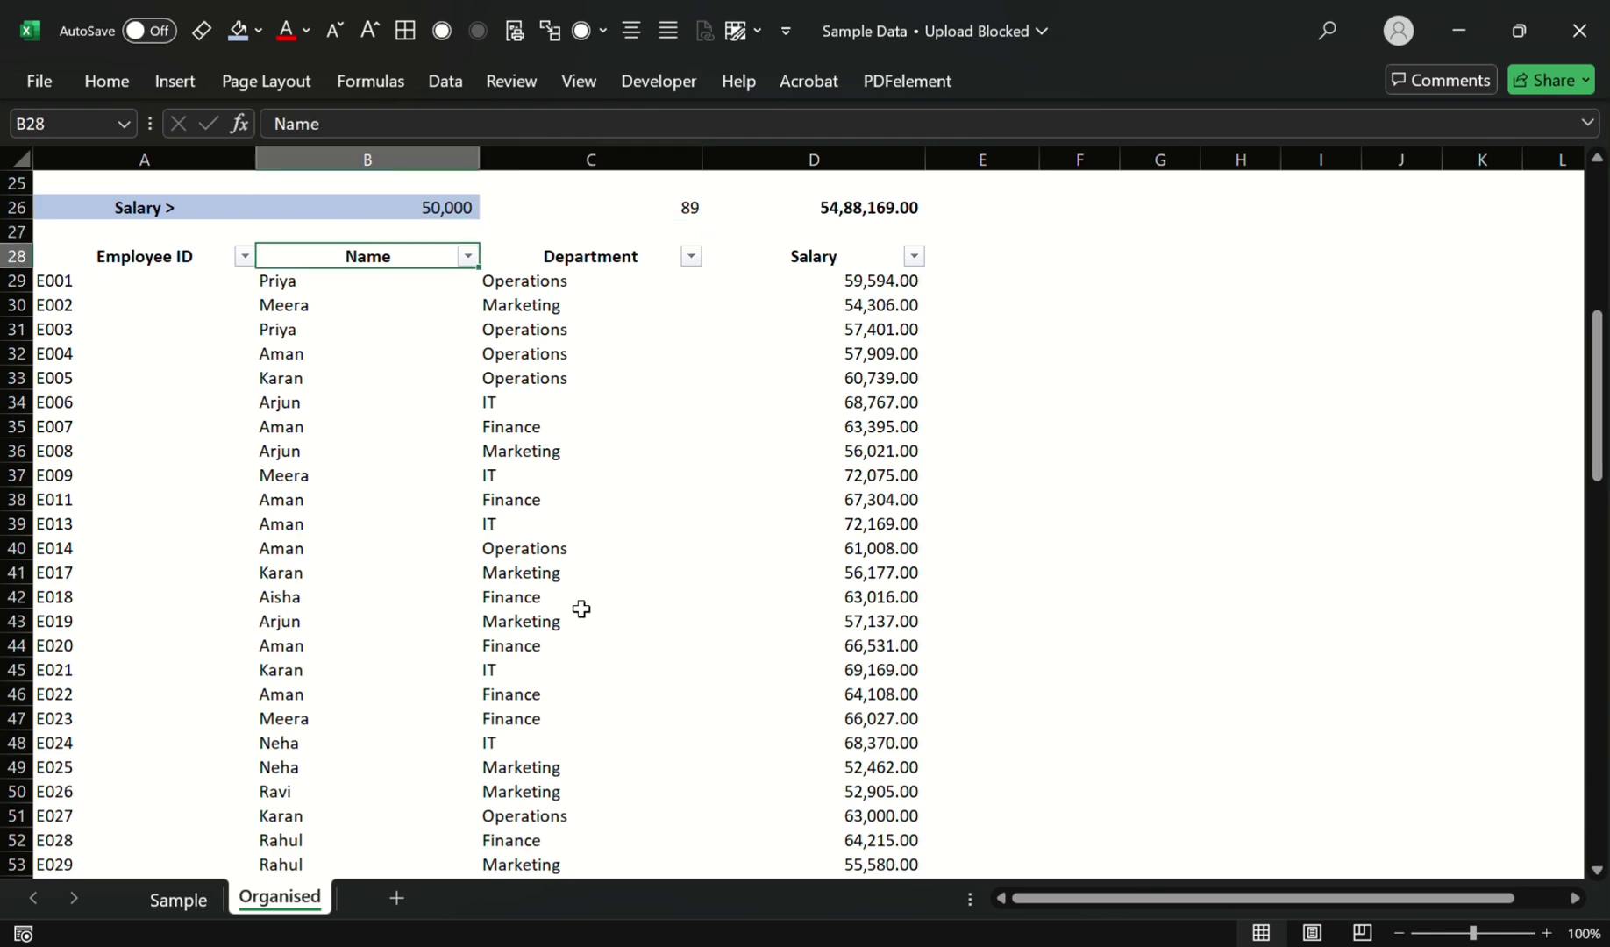
scroll(616, 251, up, 8)
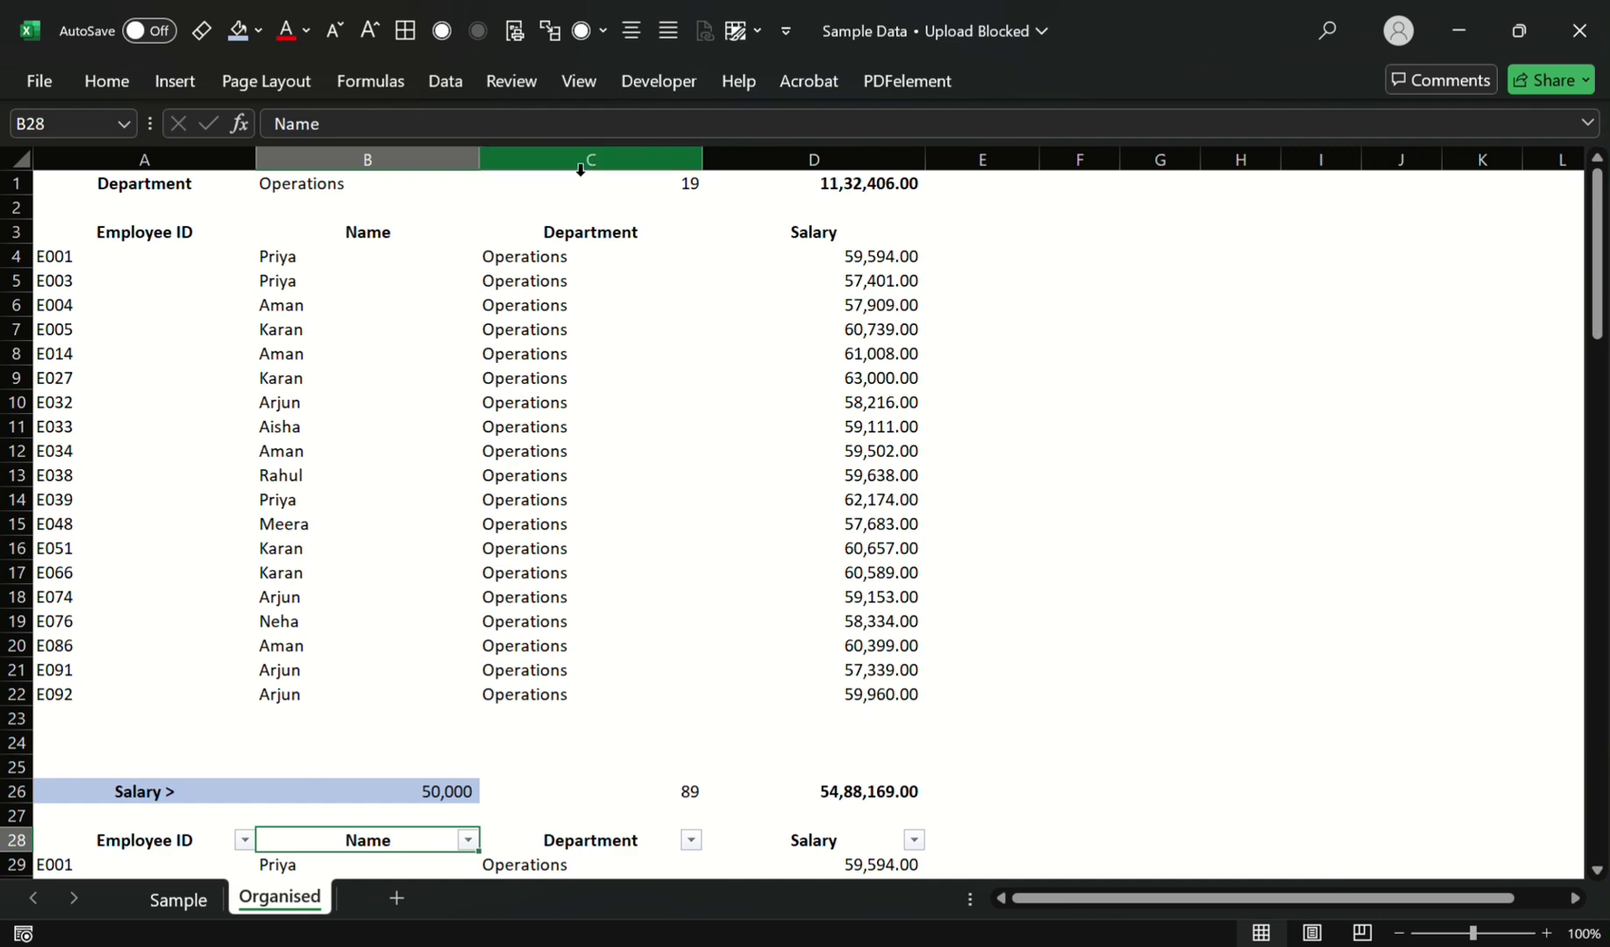
scroll(333, 349, down, 6)
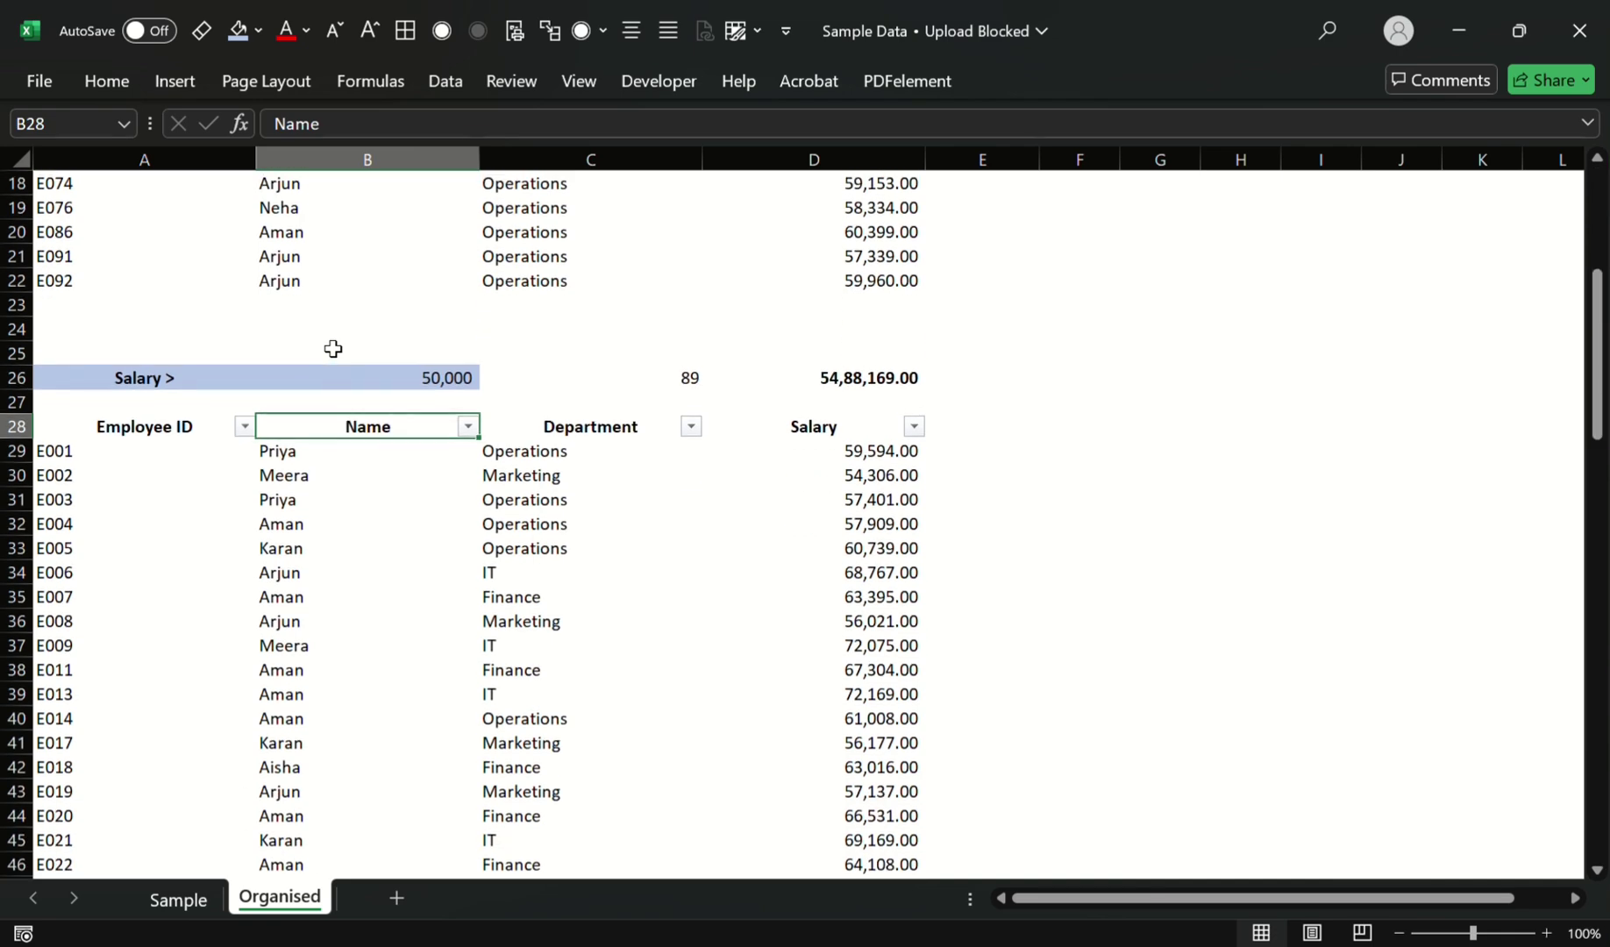
scroll(334, 349, down, 2)
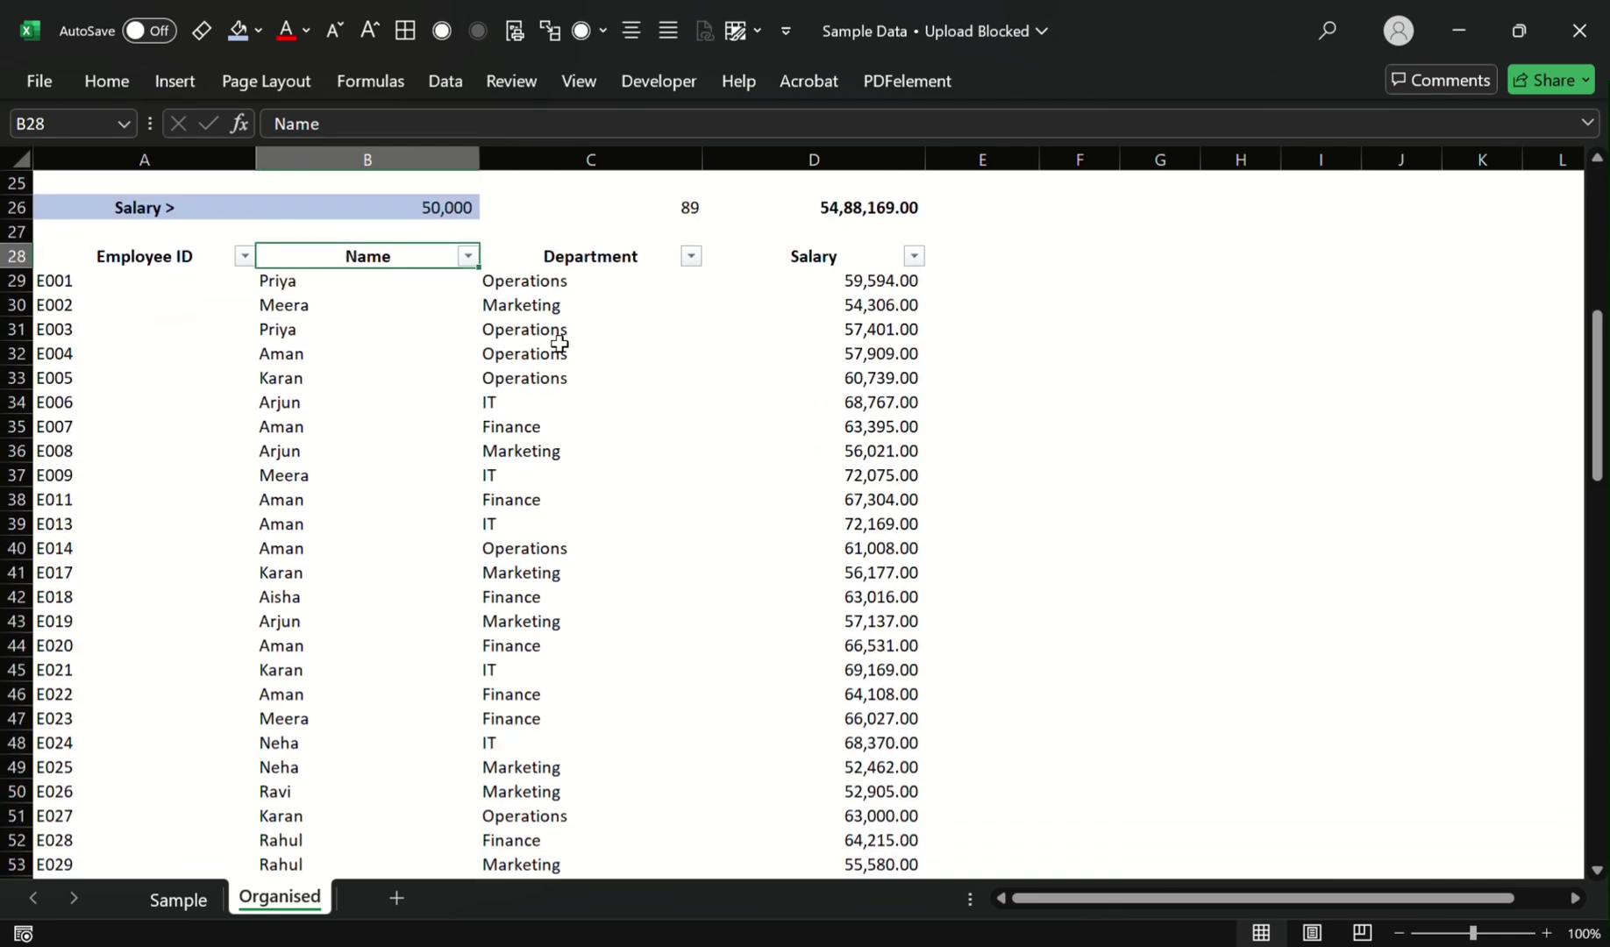
Step: Convert the whole salary block, from the row 28 headers to the last spilled record, into a table
click(560, 342)
key(Up)
key(Up)
key(Up)
key(Left)
key(Left)
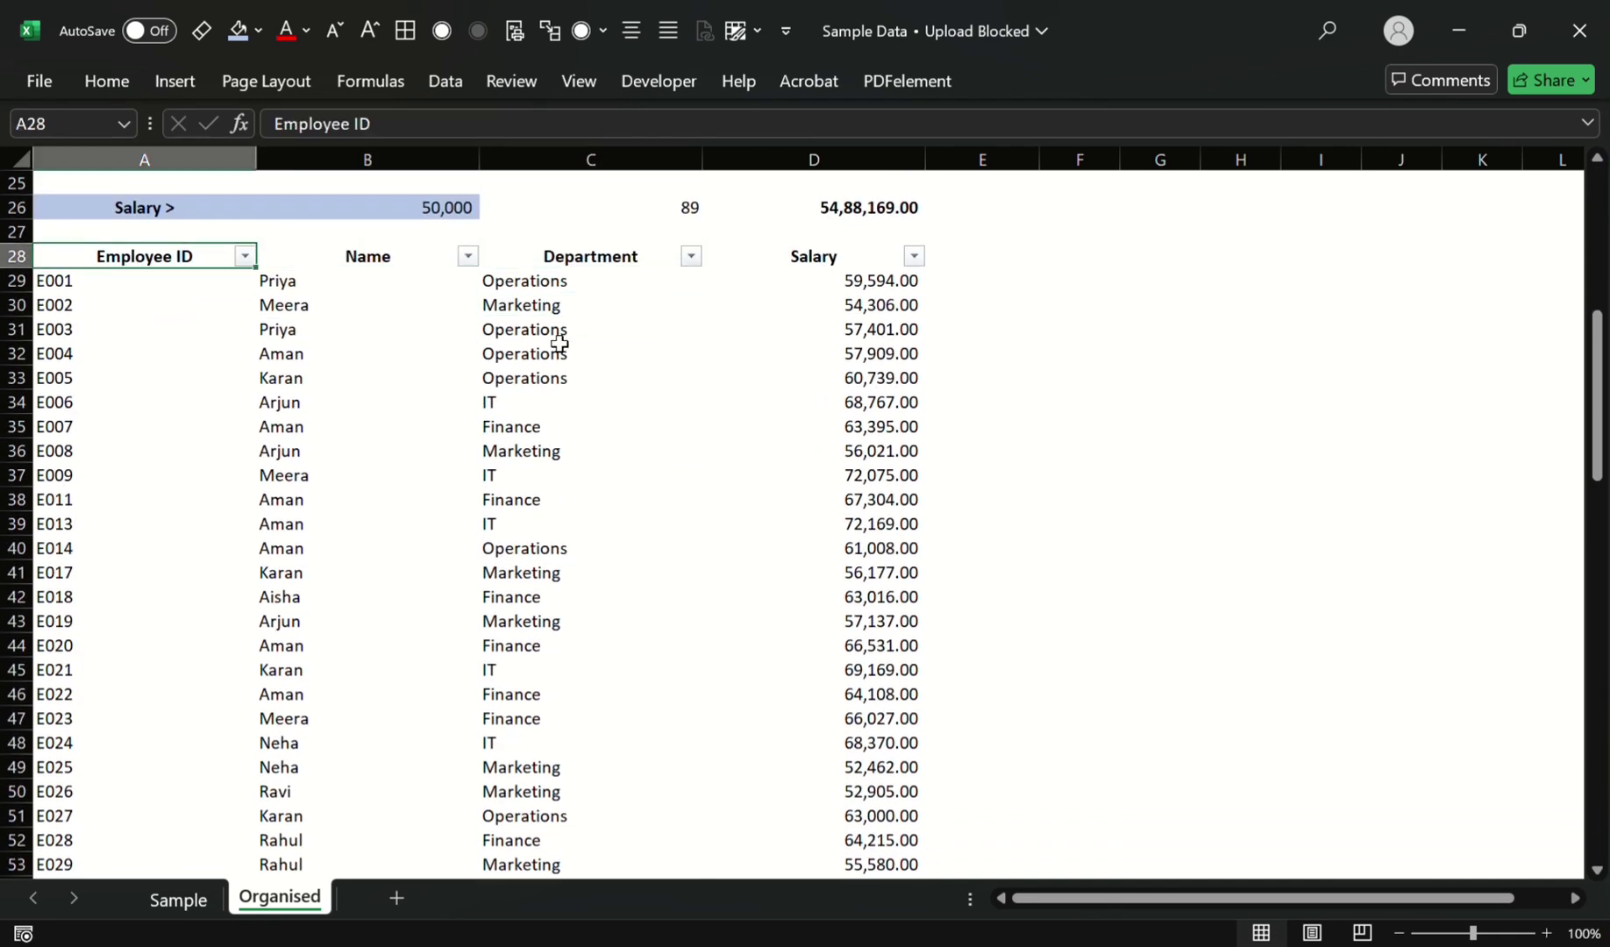
key(ctrl+shift+Right)
key(ctrl+shift+Down)
scroll(559, 342, up, 6)
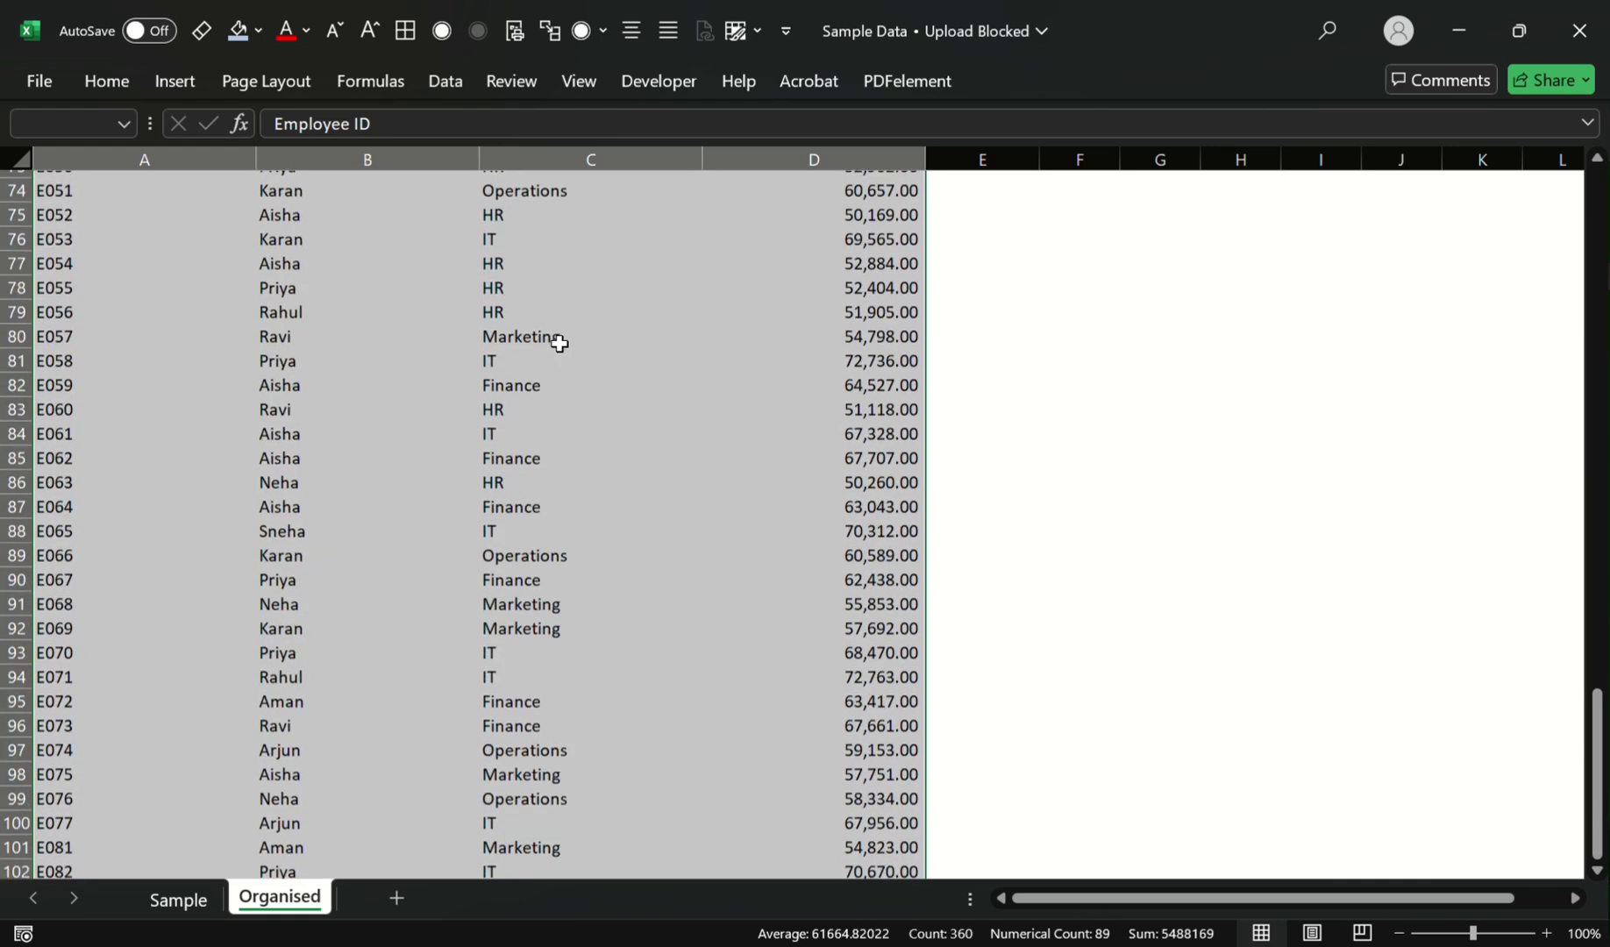
key(ctrl+t)
key(Return)
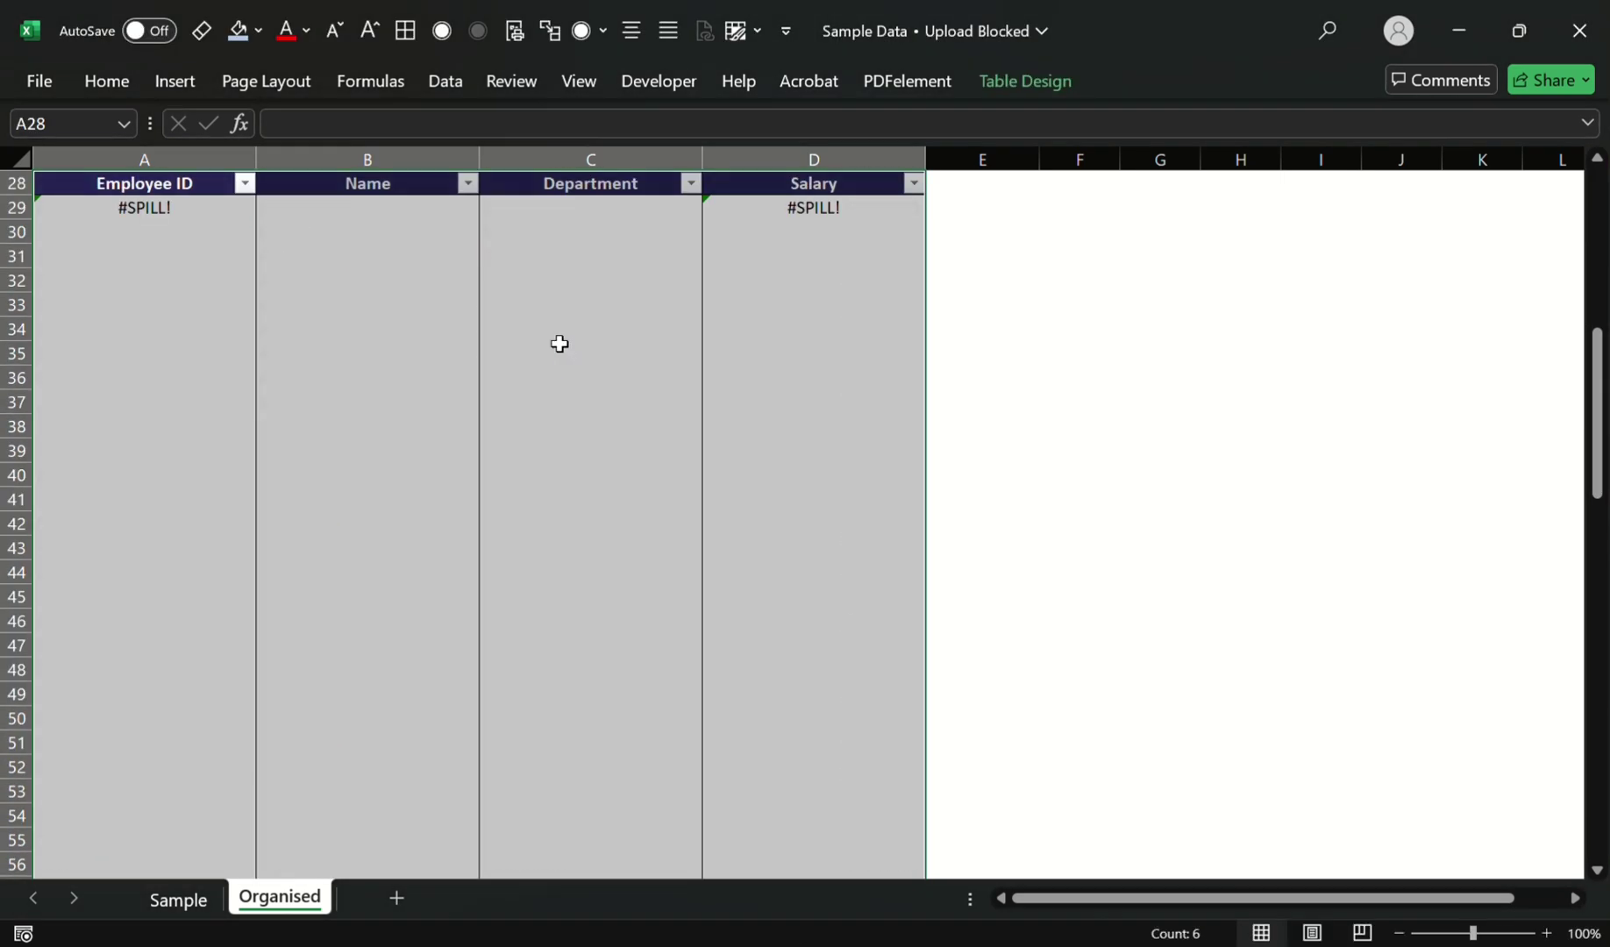
Step: Inspect the FILTER formula in A29 and convert the salary block's table back to a normal range
click(156, 219)
scroll(278, 250, up, 3)
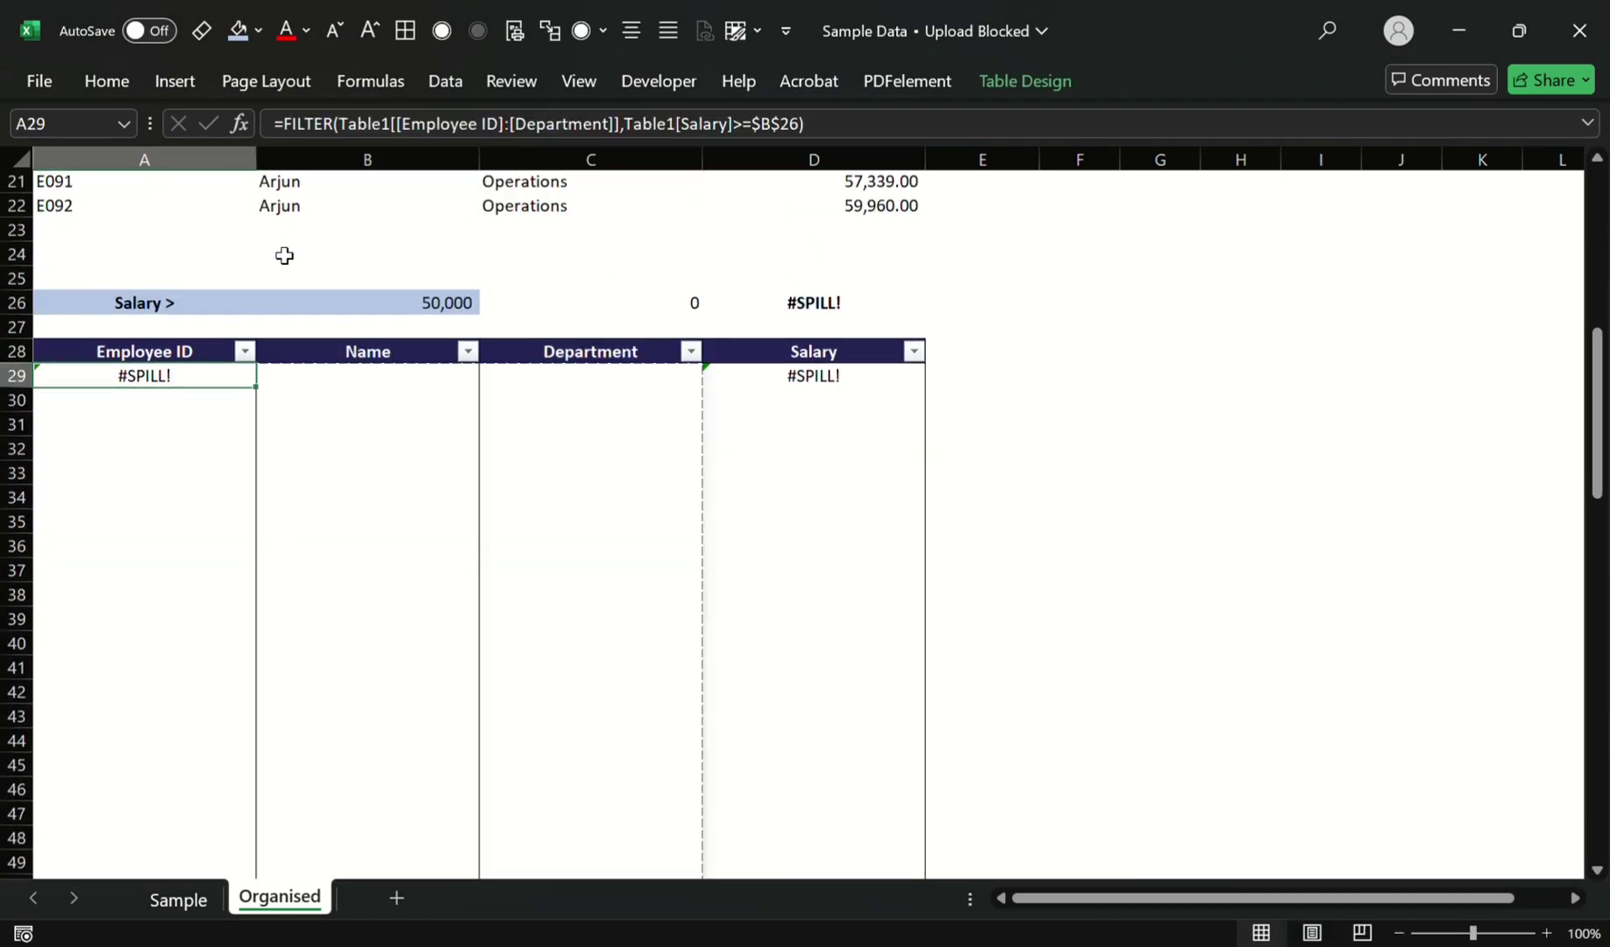
scroll(258, 505, down, 6)
scroll(276, 309, up, 5)
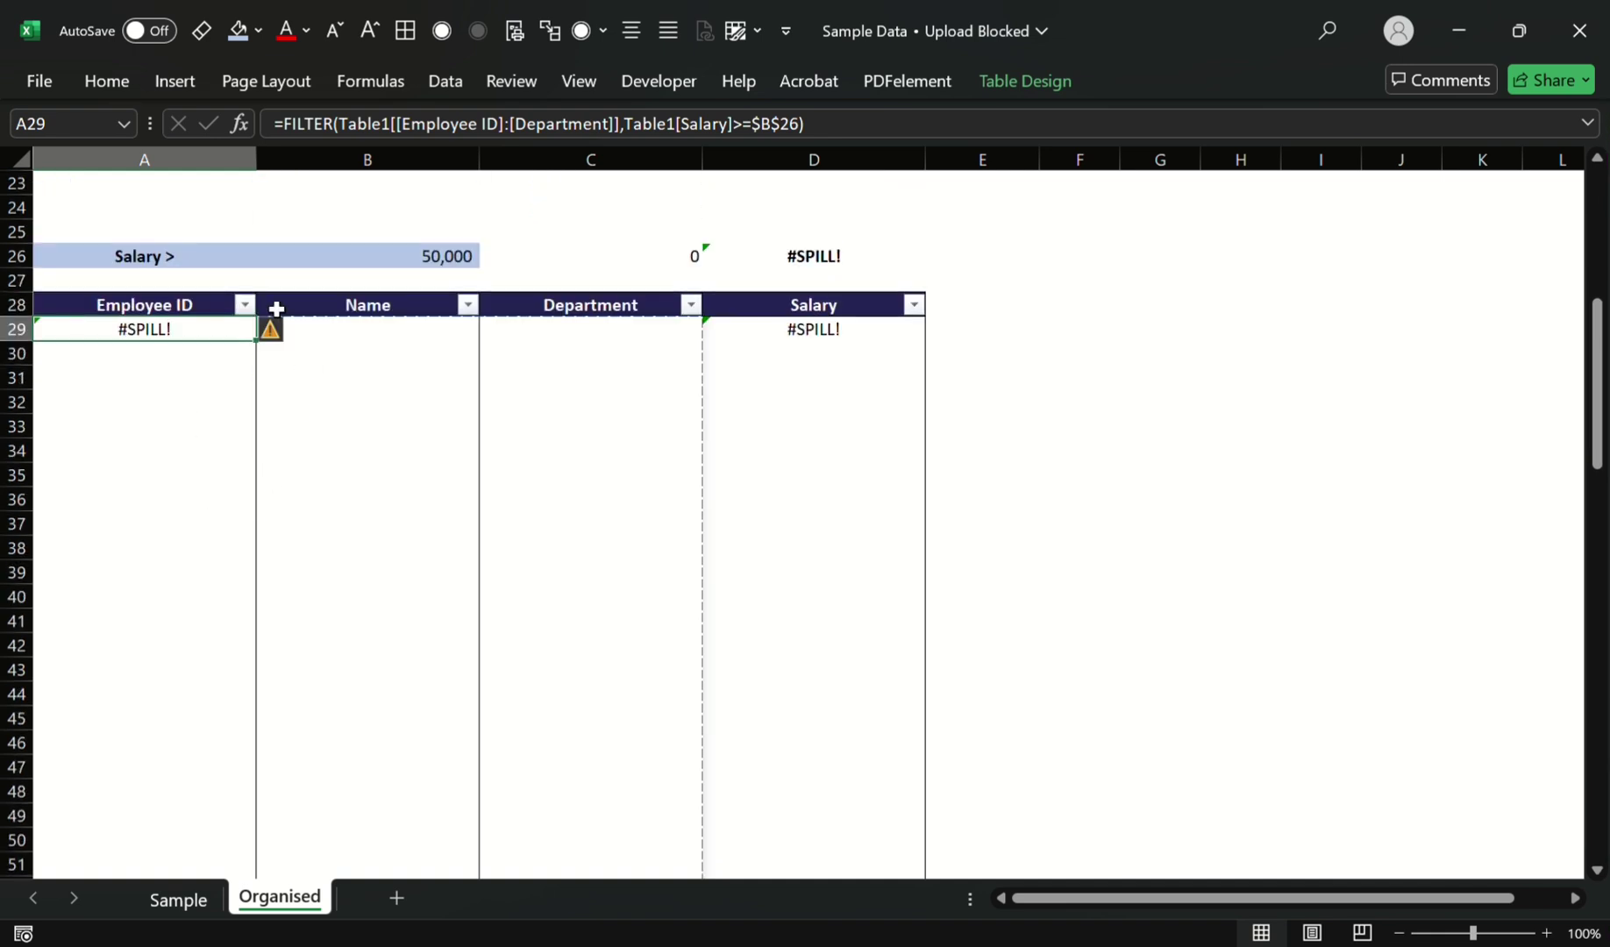
key(Up)
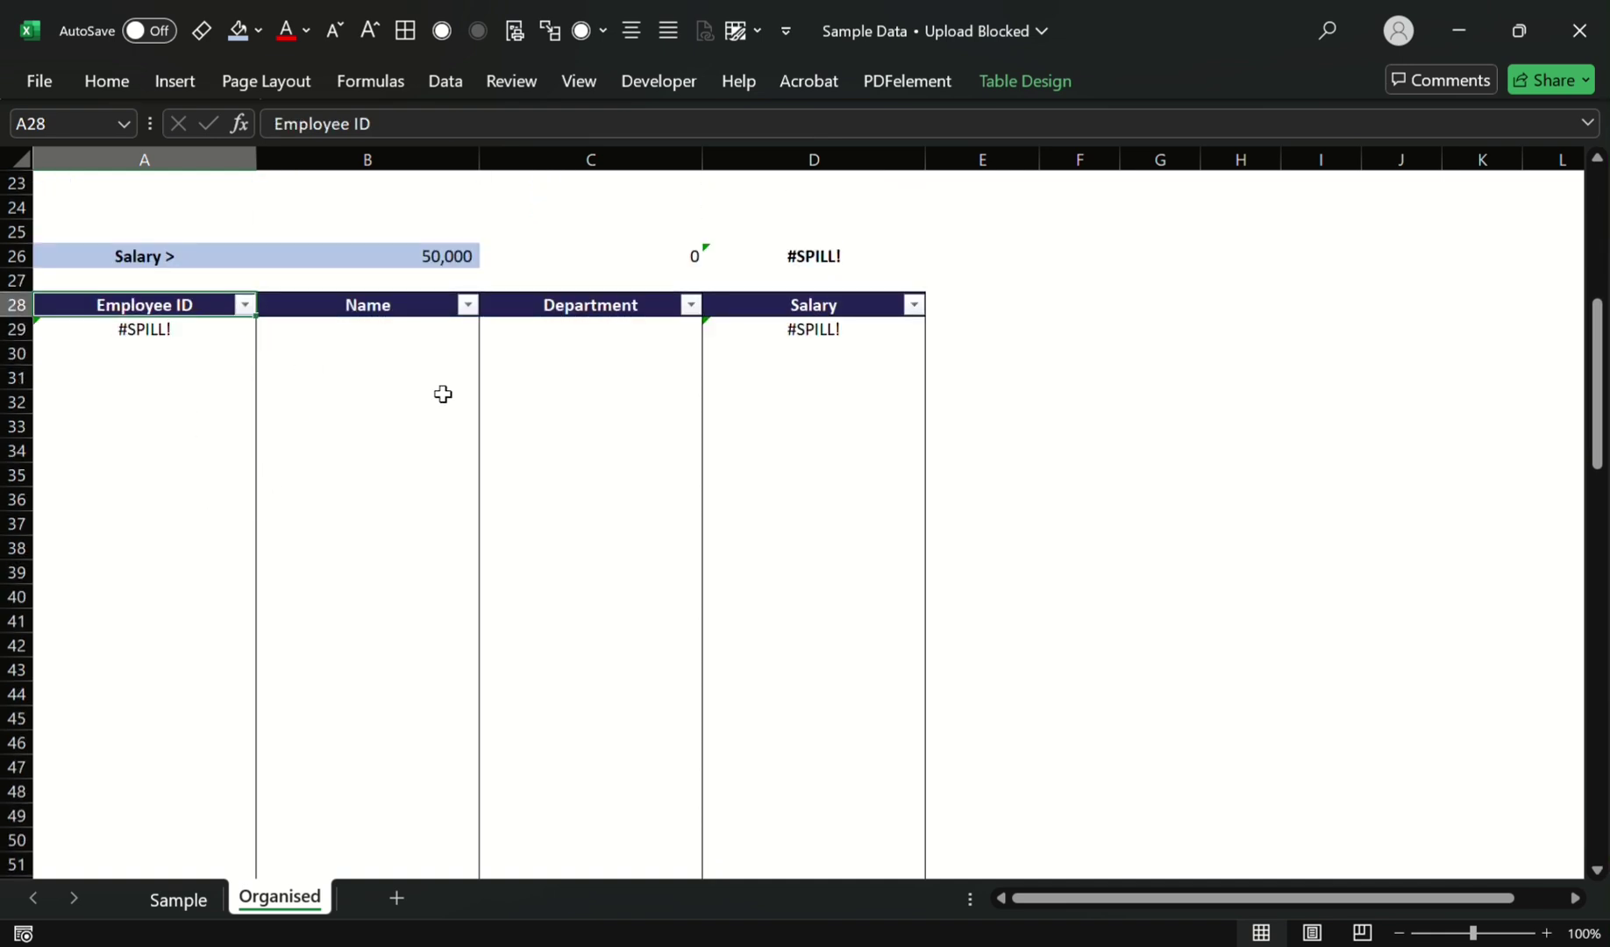
click(1013, 93)
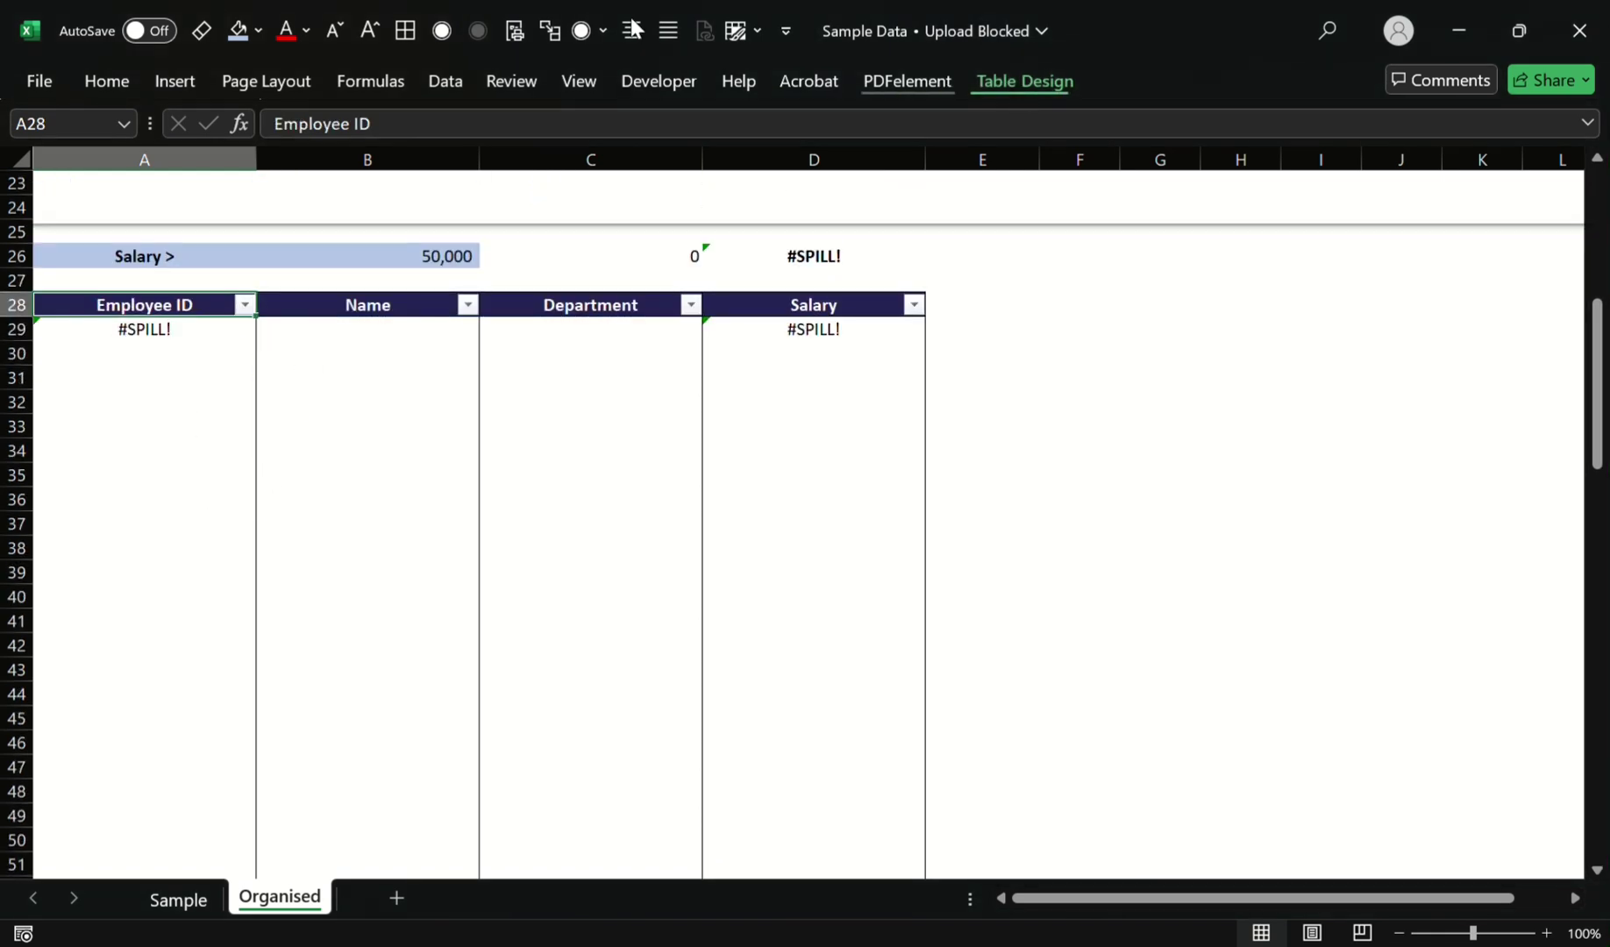
click(279, 188)
click(775, 560)
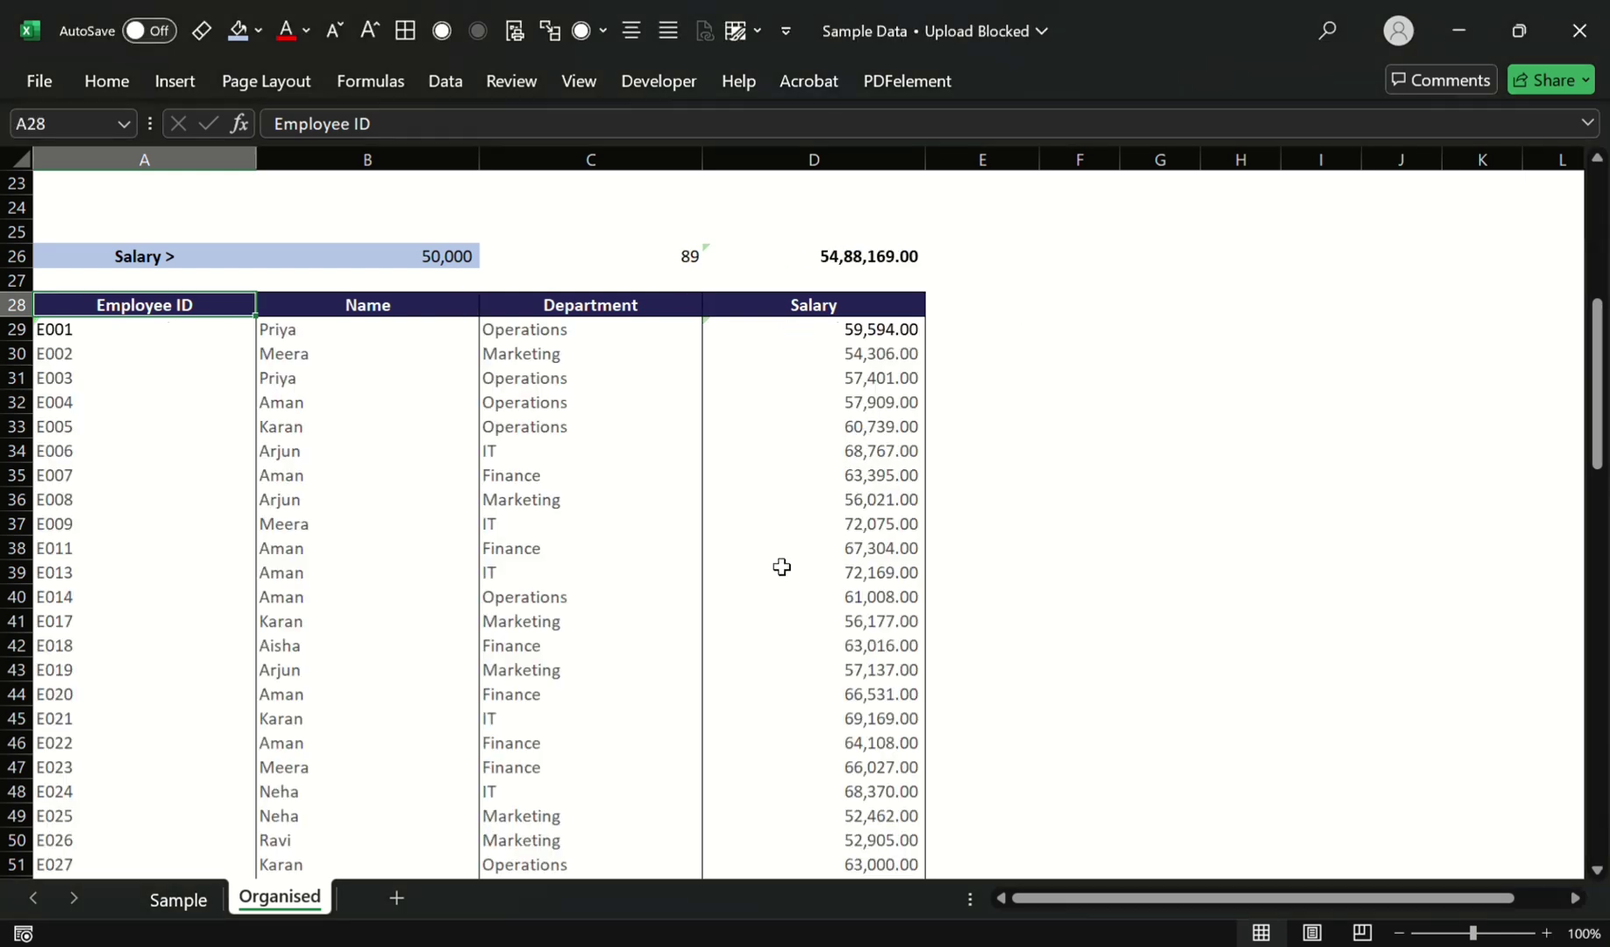
Step: Set the salary threshold in B26 to 55000 and check the refreshed employee list and totals
click(450, 510)
key(ctrl+Up)
key(ctrl+Up)
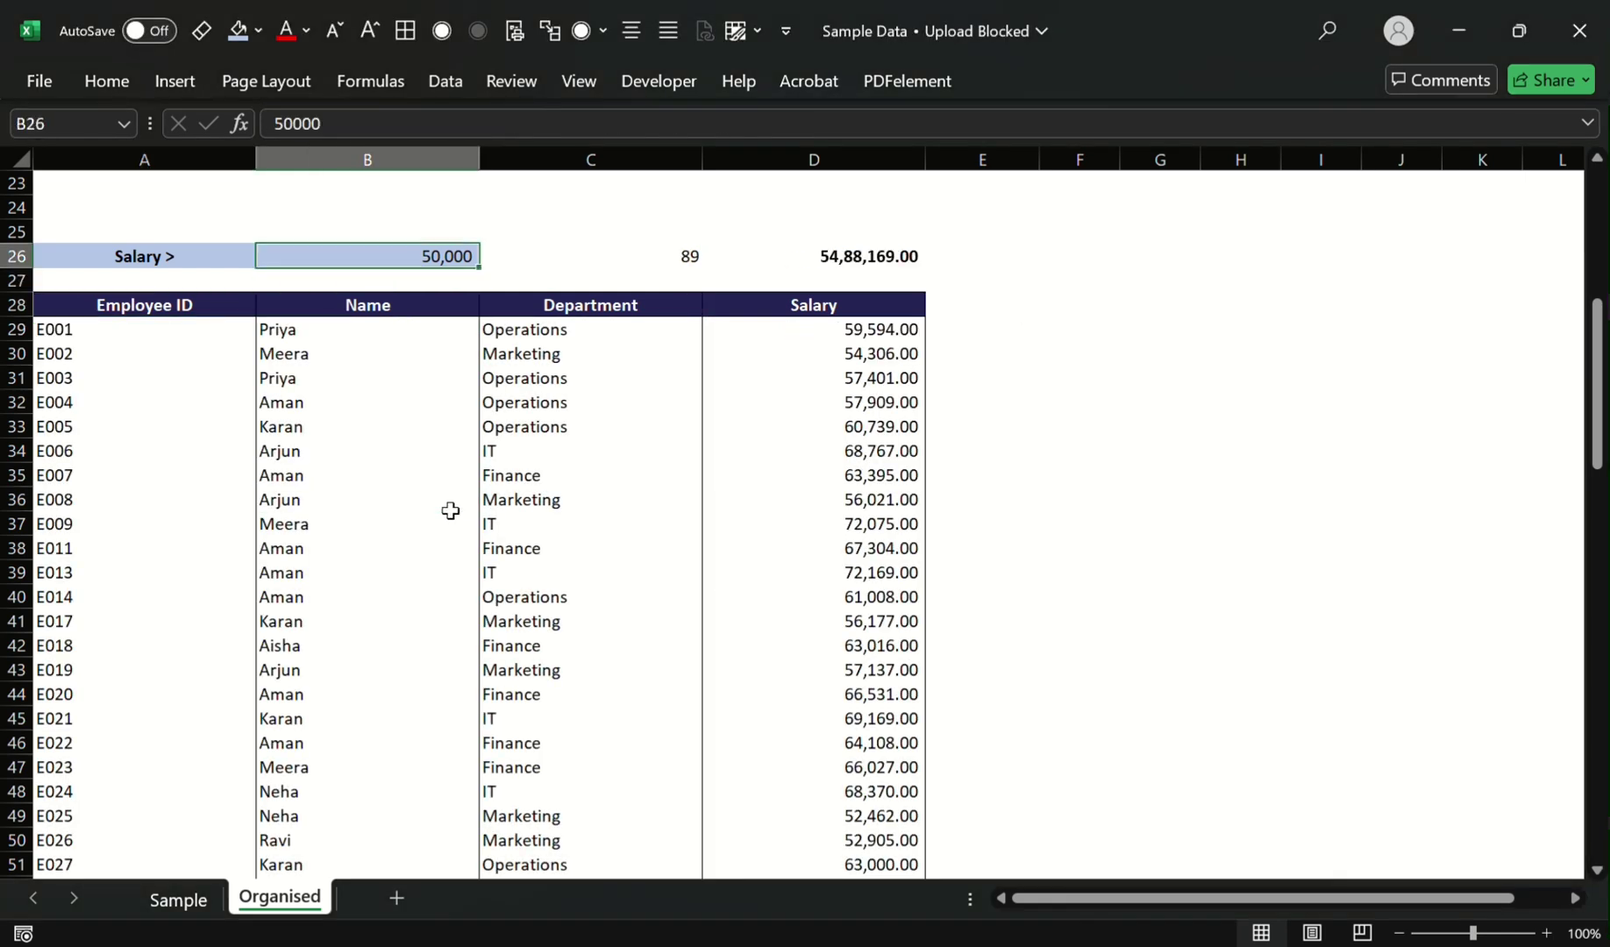
key(F2)
key(BackSpace)
key(BackSpace)
key(BackSpace)
text(5)
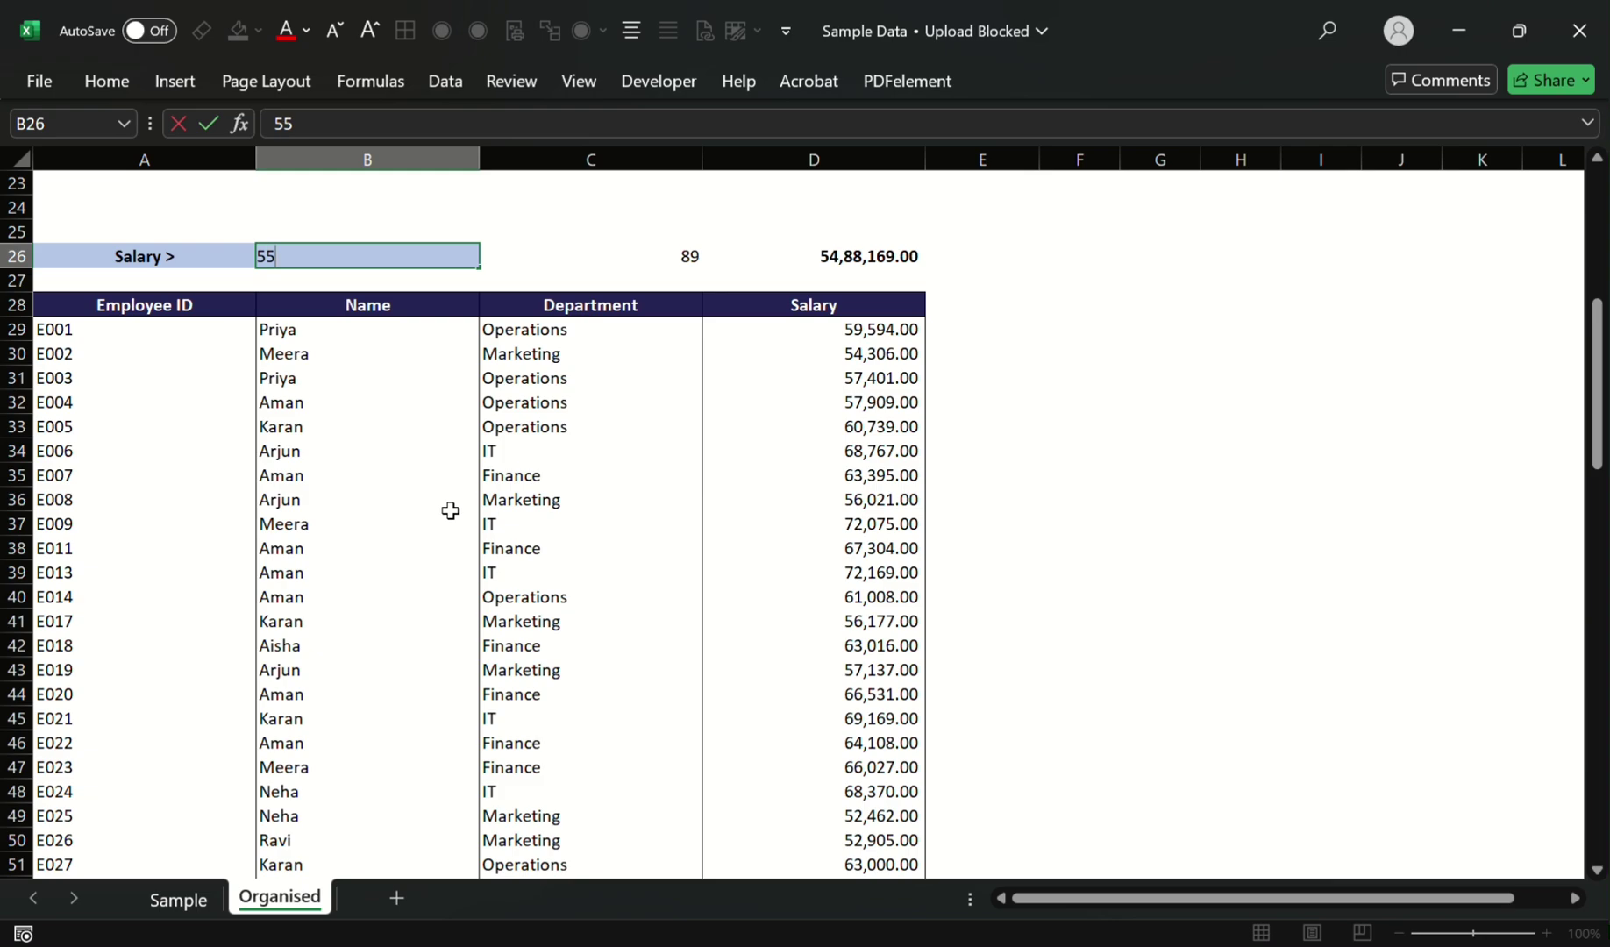
text(0000)
key(Return)
scroll(464, 577, down, 2)
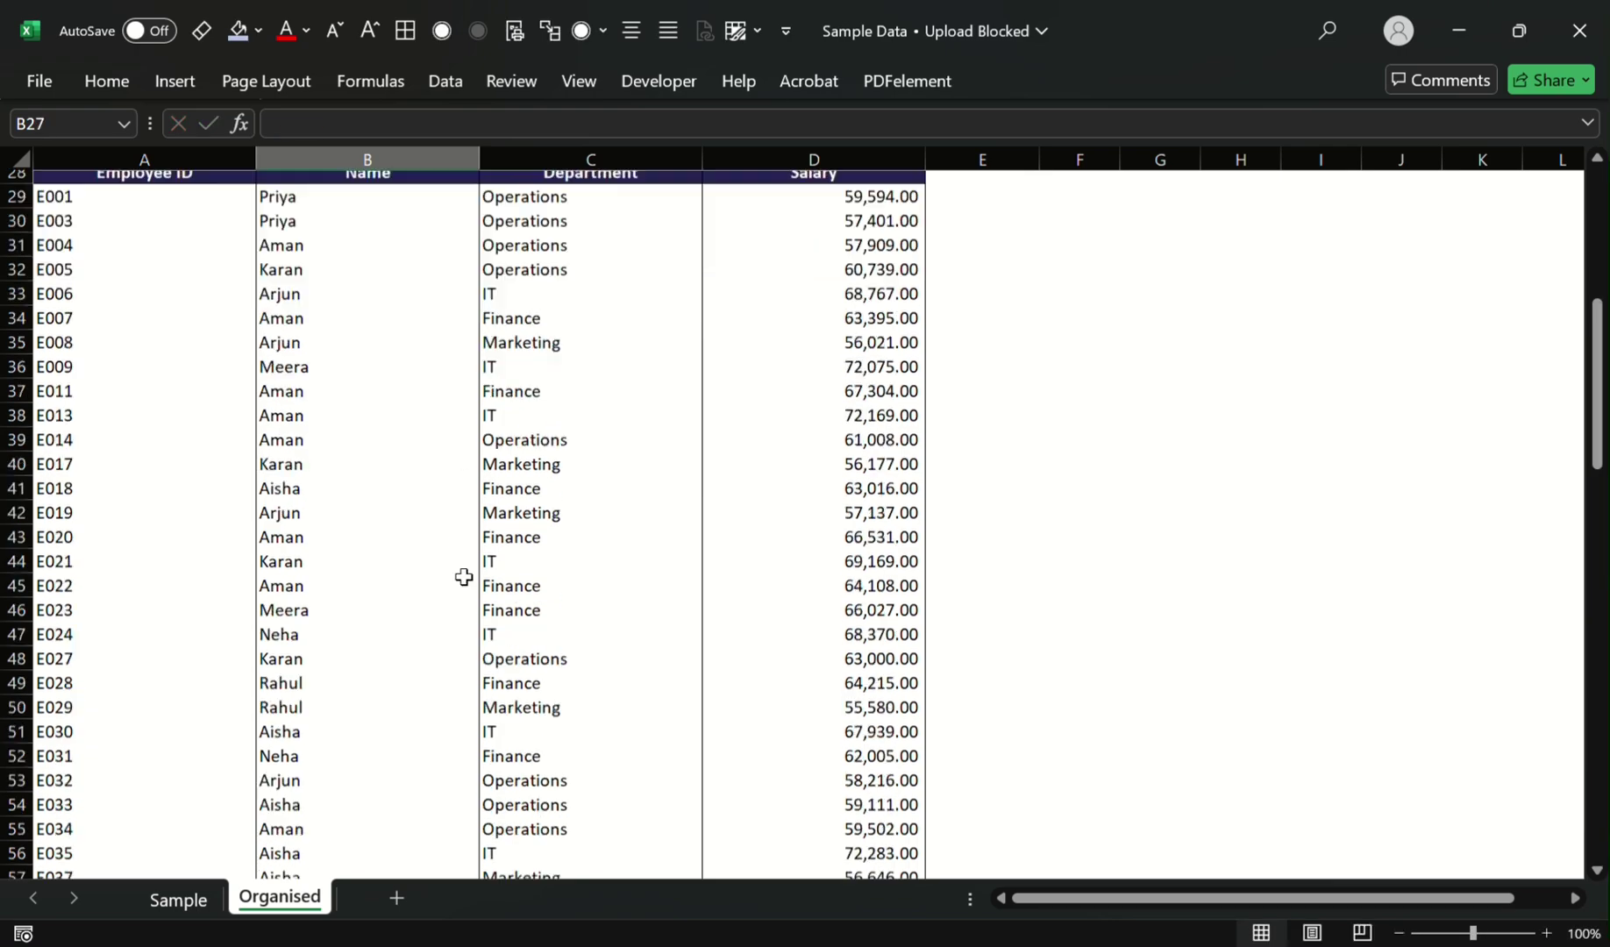
scroll(464, 577, down, 20)
scroll(464, 576, up, 20)
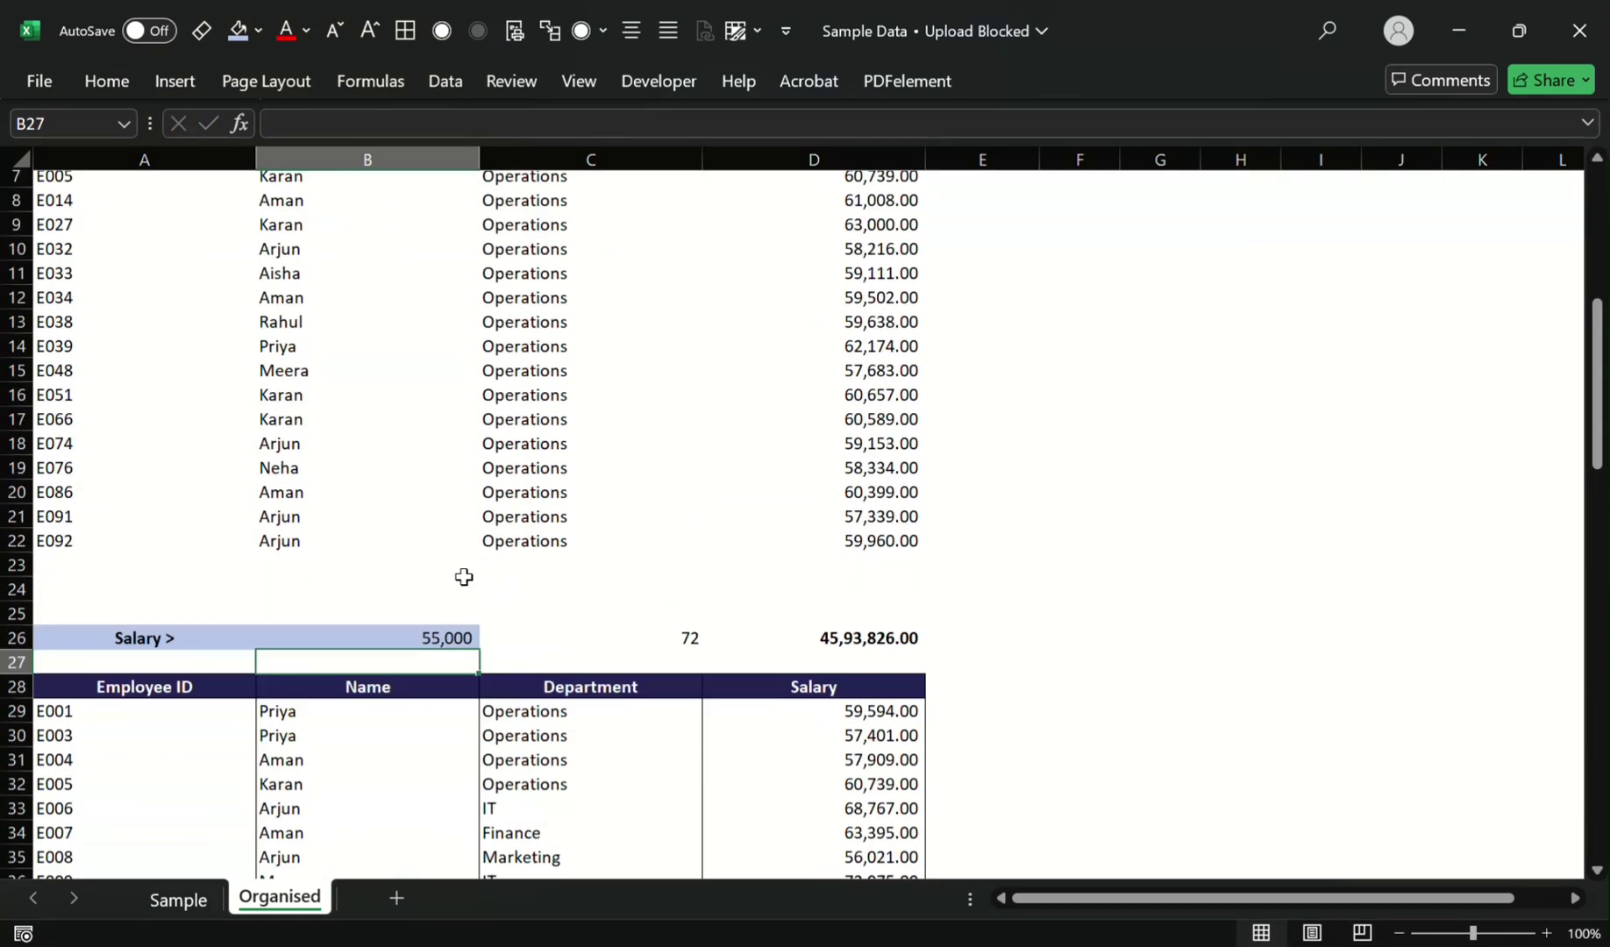
scroll(464, 576, up, 3)
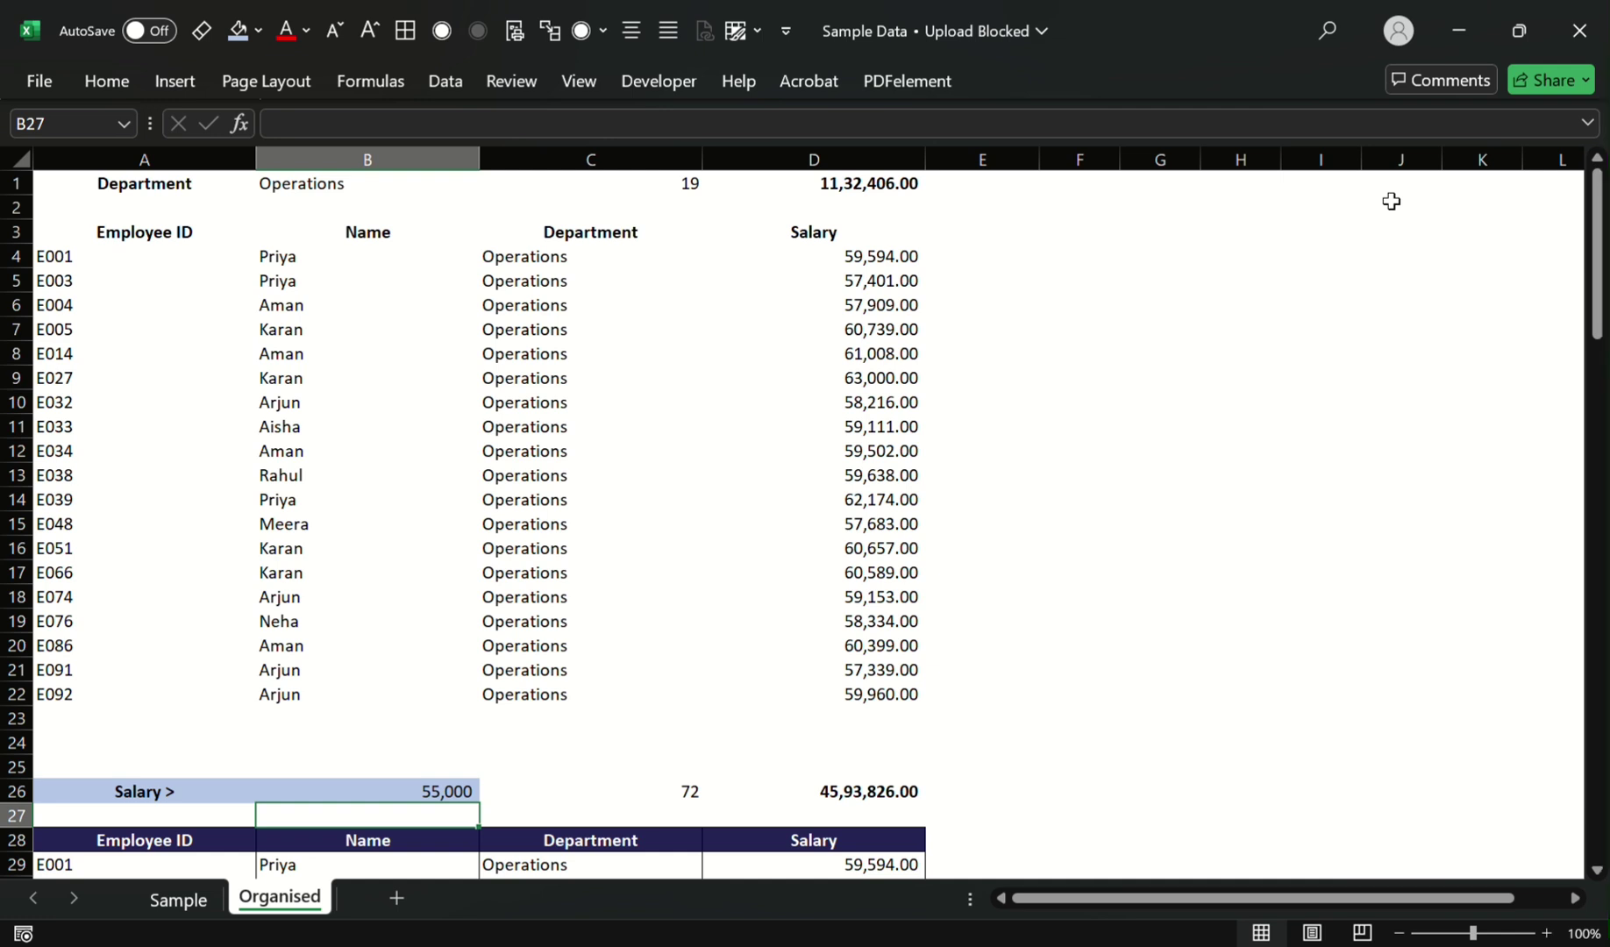